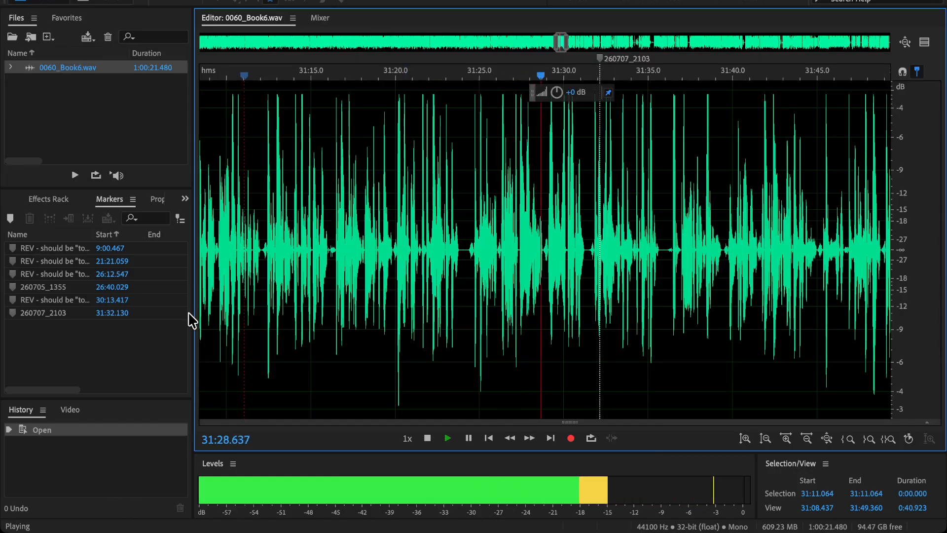
# - Delete the 260705_1355 marker from the marker list
pyautogui.click(39, 287)
pyautogui.press('Delete')
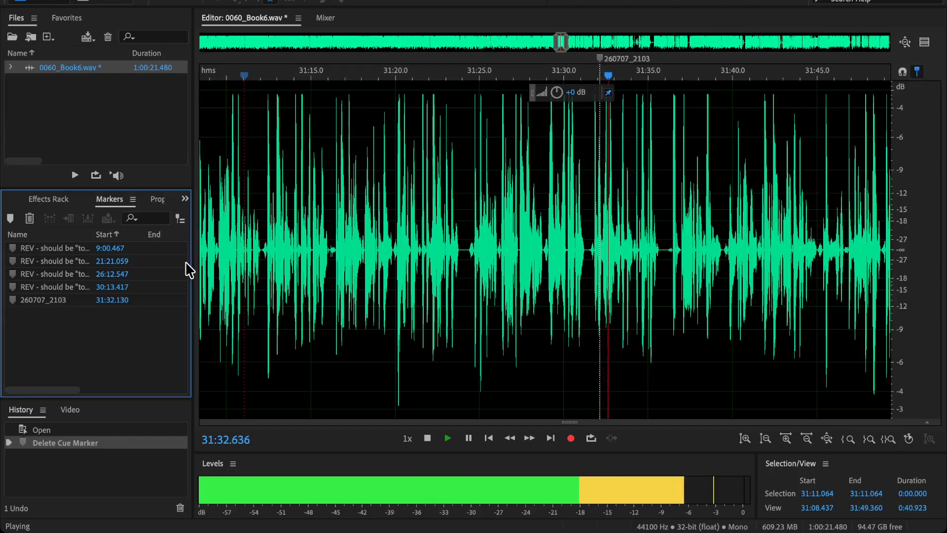
# - Listen through the recording past the 260707_2103 marker and spot-check the phrases between 32:00 and 32:12 for repeated takes
pyautogui.moveTo(726, 243); pyautogui.dragTo(642, 248)
pyautogui.moveTo(591, 273); pyautogui.dragTo(437, 261)
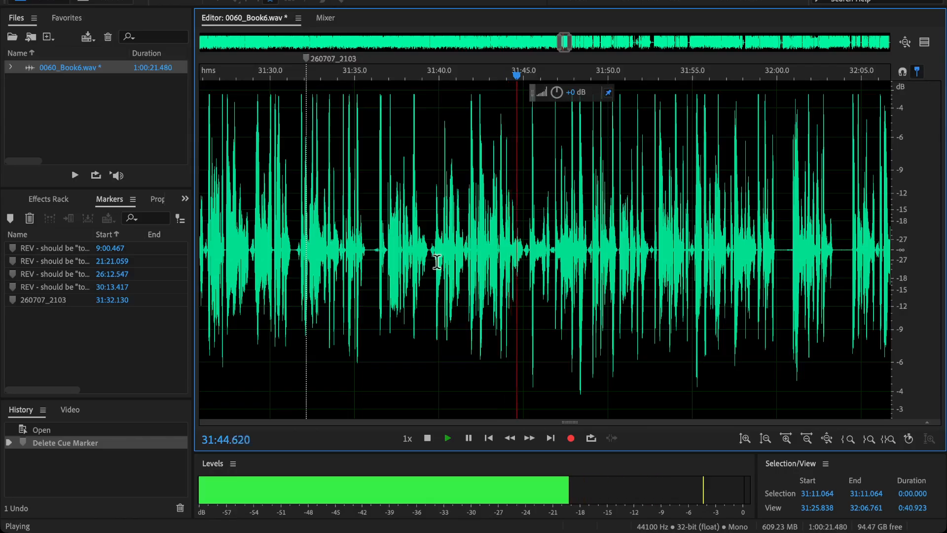
pyautogui.press('\\')
pyautogui.press('\\')
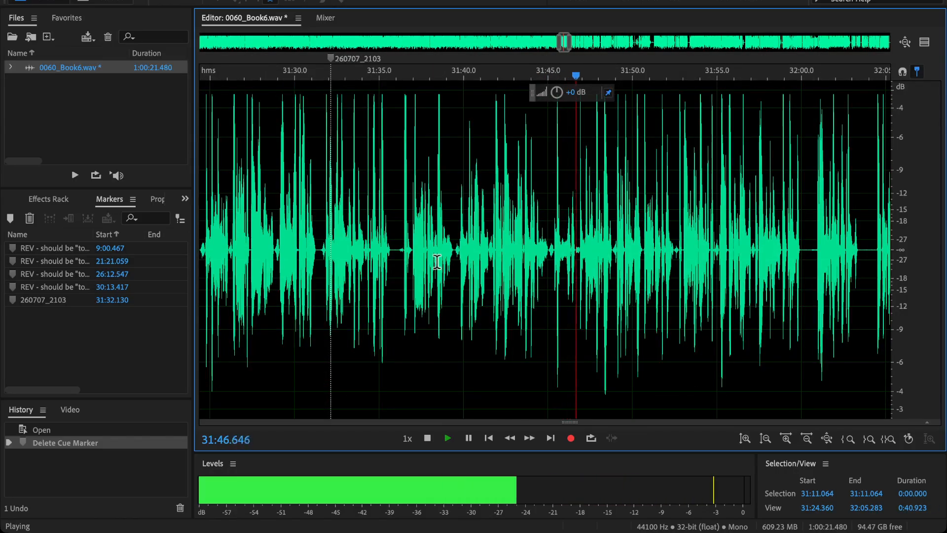
pyautogui.moveTo(653, 240); pyautogui.dragTo(510, 274)
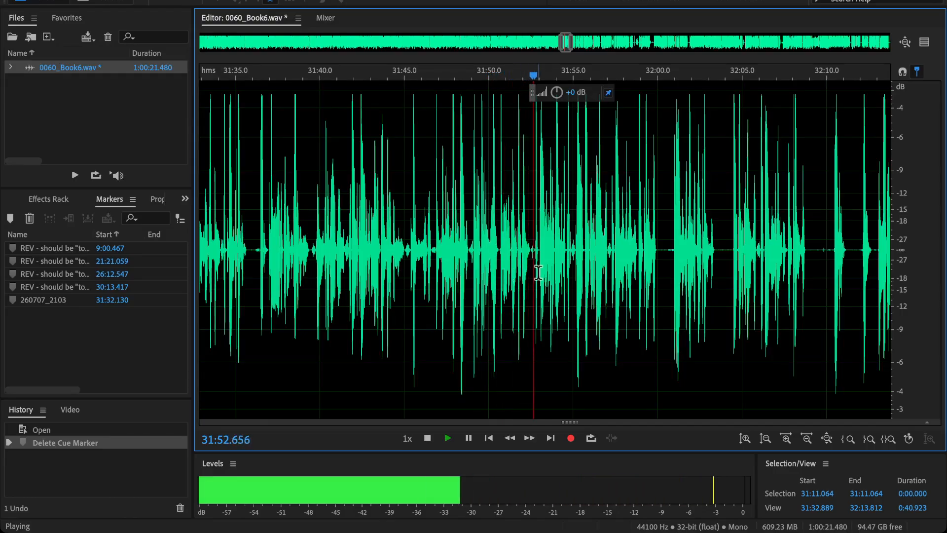
pyautogui.moveTo(509, 274); pyautogui.dragTo(438, 285)
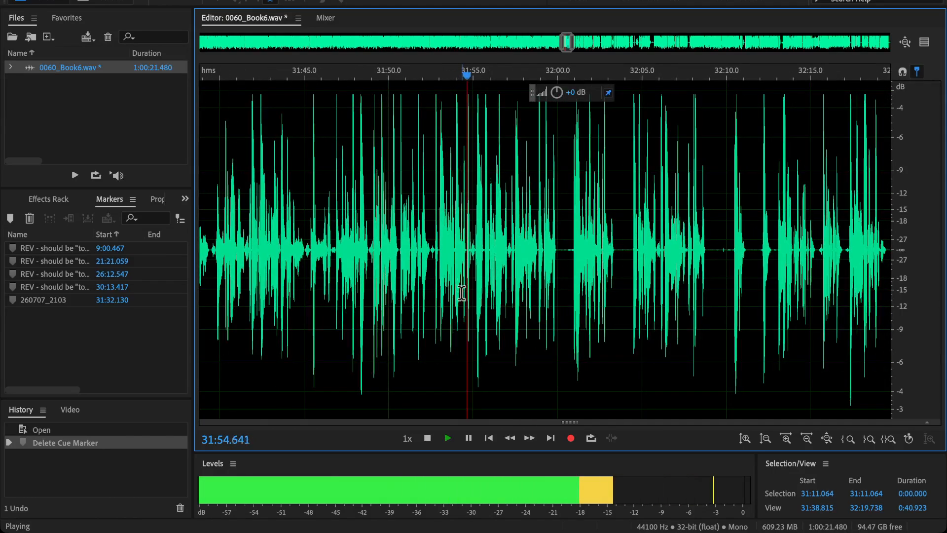
pyautogui.moveTo(545, 286); pyautogui.dragTo(526, 295)
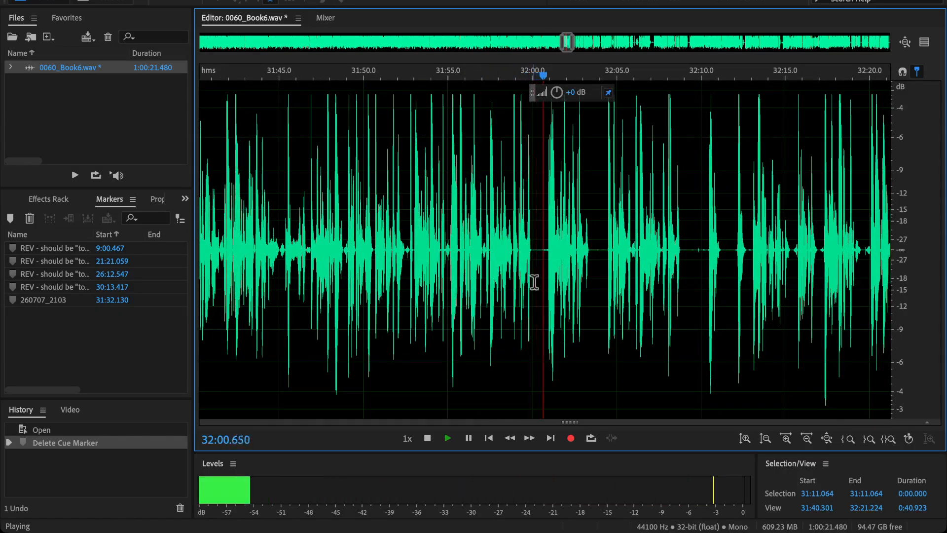
pyautogui.scroll(3, 534, 282)
pyautogui.press('space')
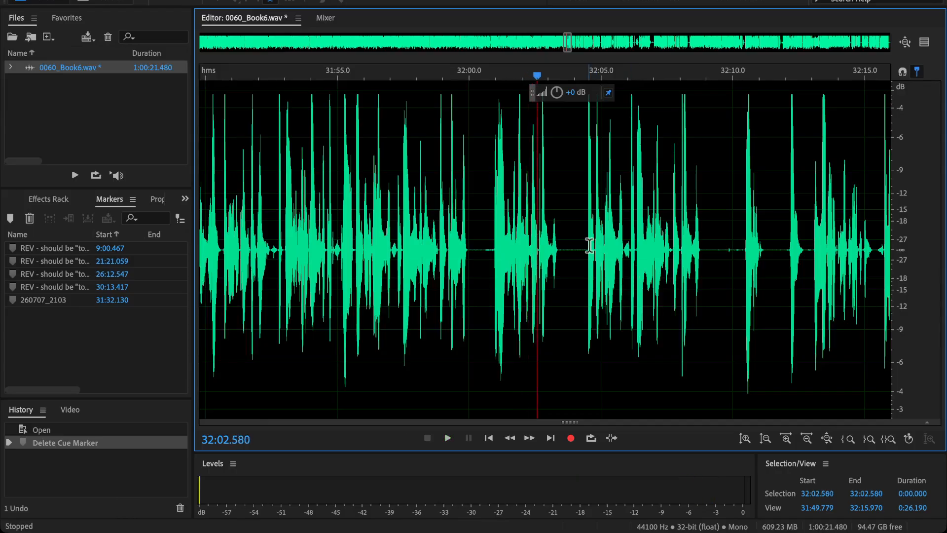
pyautogui.click(589, 245)
pyautogui.press('space')
pyautogui.press('space')
pyautogui.click(763, 256)
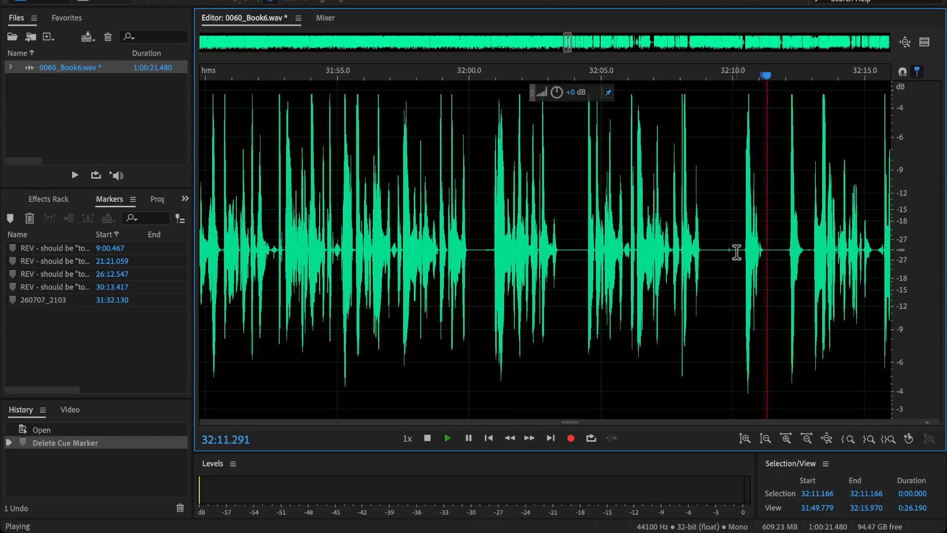
pyautogui.scroll(2, 586, 258)
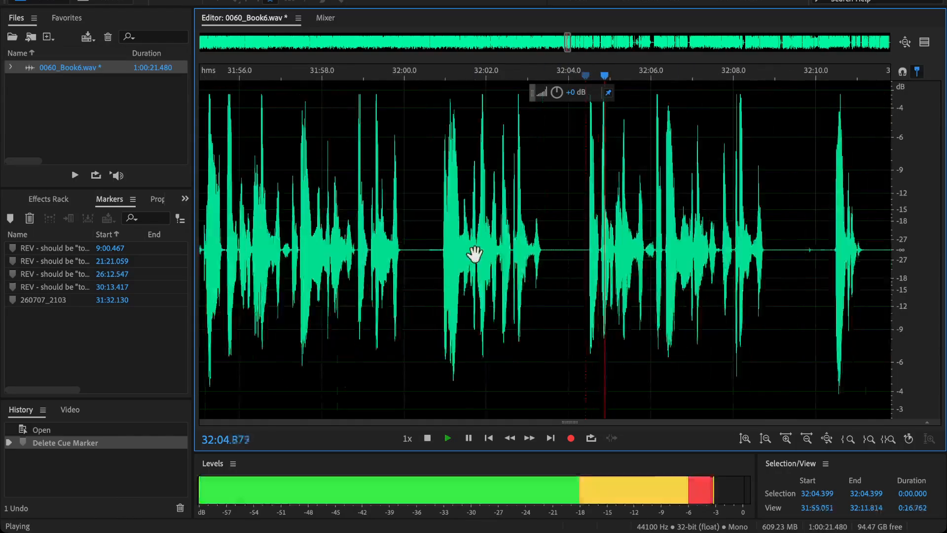
# - Delete the repeated take from about 31:55.5 to 32:04.3 and resume playback just before the cut
pyautogui.press('space')
pyautogui.click(221, 267)
pyautogui.press('space')
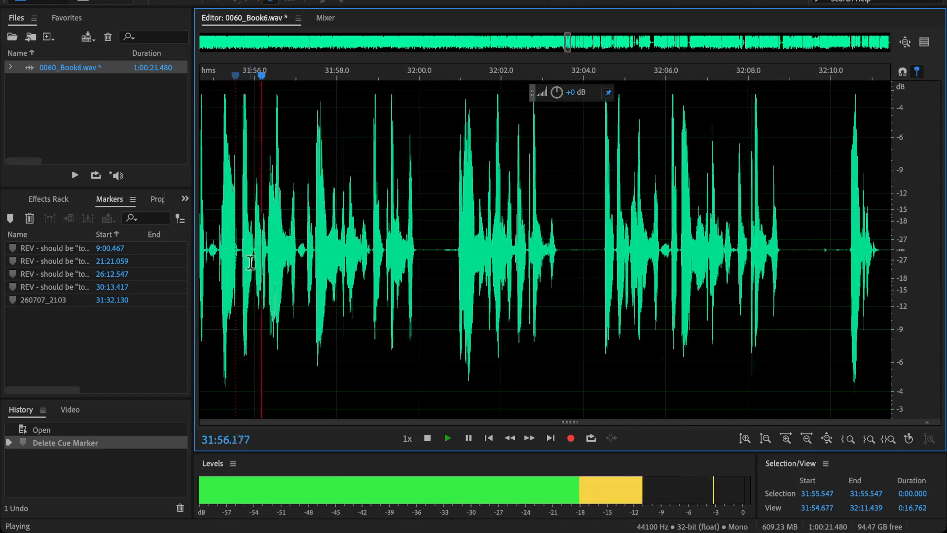
pyautogui.press('space')
pyautogui.moveTo(254, 260); pyautogui.dragTo(616, 372)
pyautogui.press('Delete')
pyautogui.press('space')
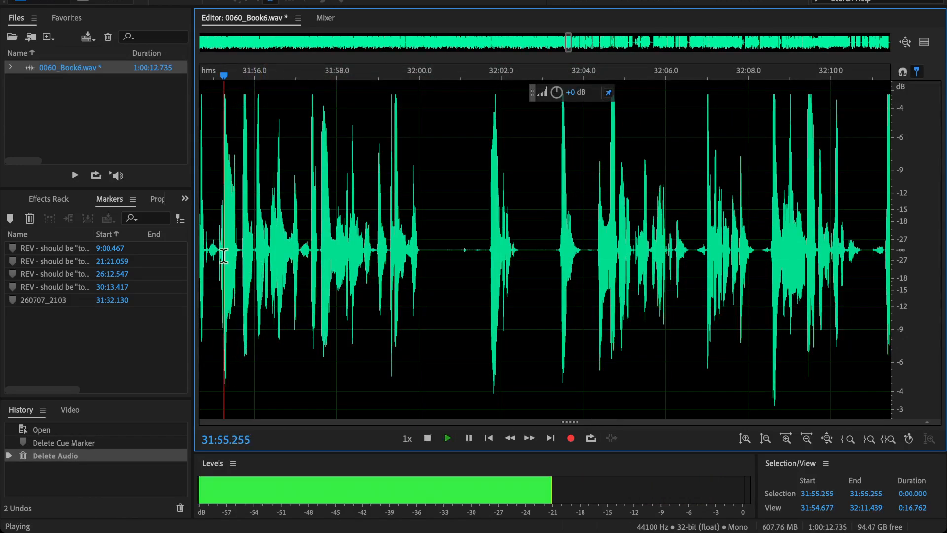
# - Review the join near 31:55 and listen on to about 32:17 for further mistakes or repeated phrases
pyautogui.scroll(-4, 347, 279)
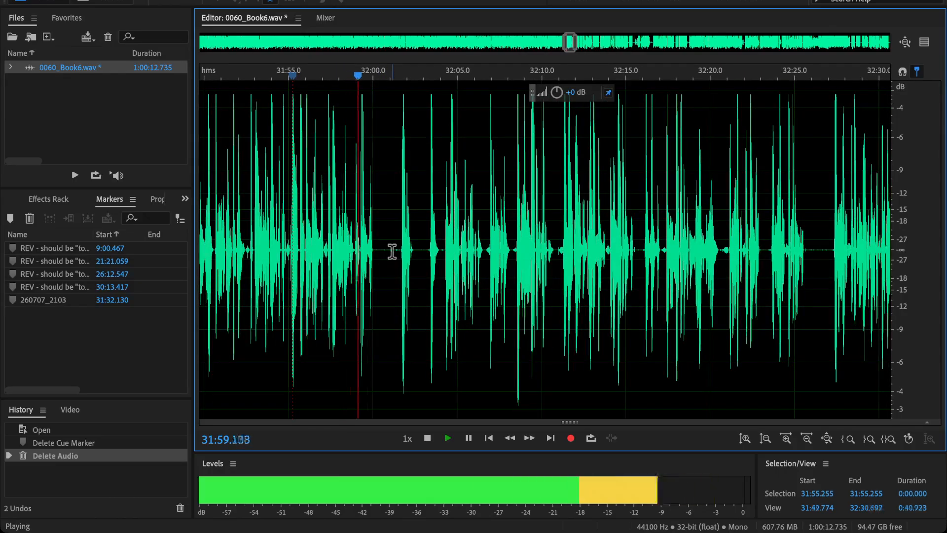
pyautogui.scroll(4, 422, 260)
pyautogui.click(518, 249)
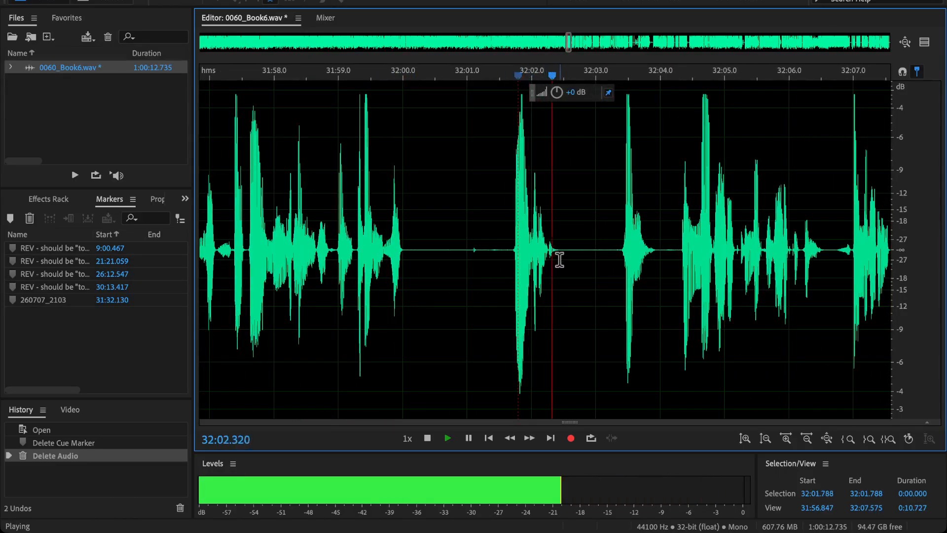
pyautogui.click(308, 249)
pyautogui.scroll(-4, 460, 307)
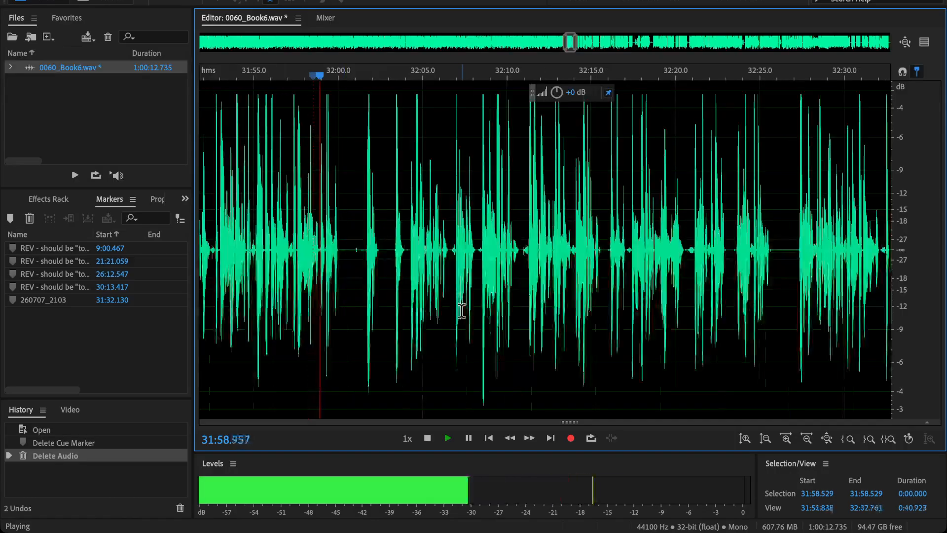
pyautogui.moveTo(573, 296); pyautogui.dragTo(579, 295)
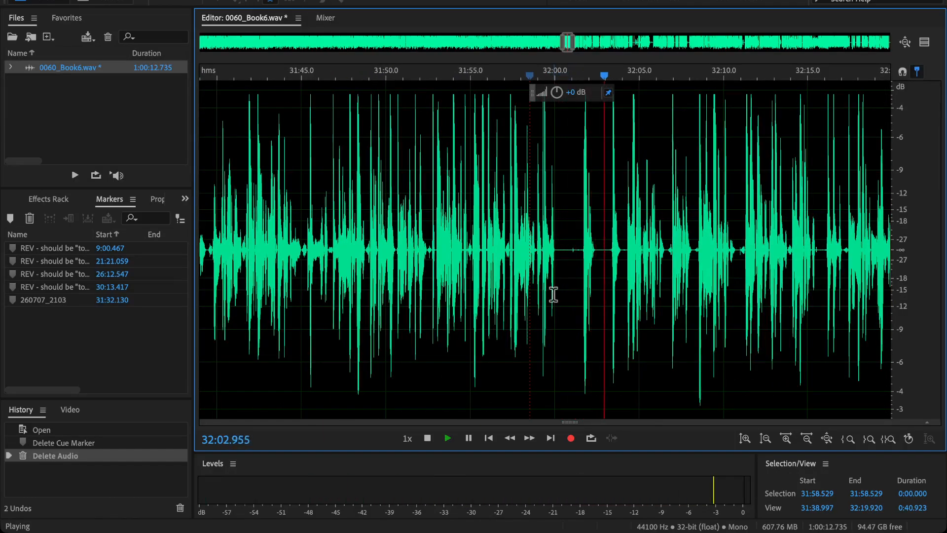
pyautogui.moveTo(631, 291); pyautogui.dragTo(431, 305)
pyautogui.scroll(-5, 439, 296)
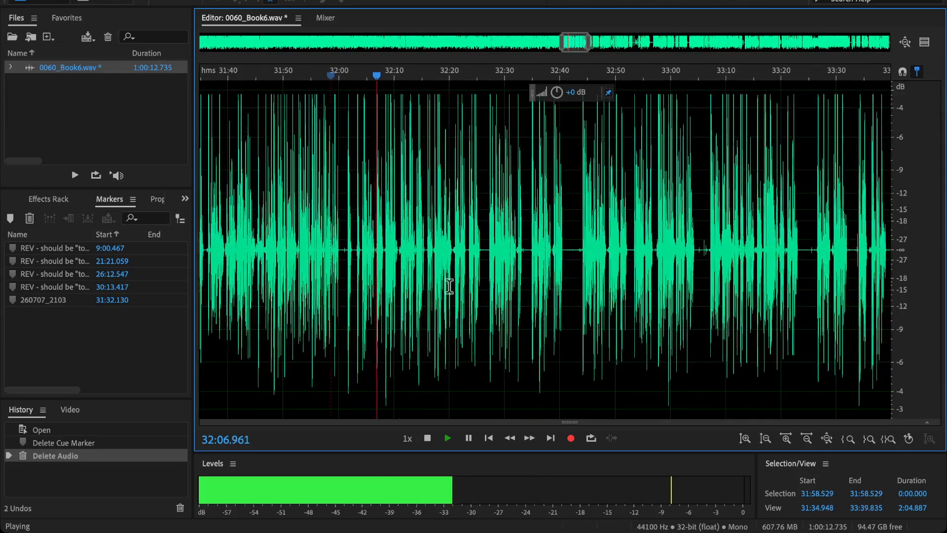
pyautogui.scroll(5, 444, 288)
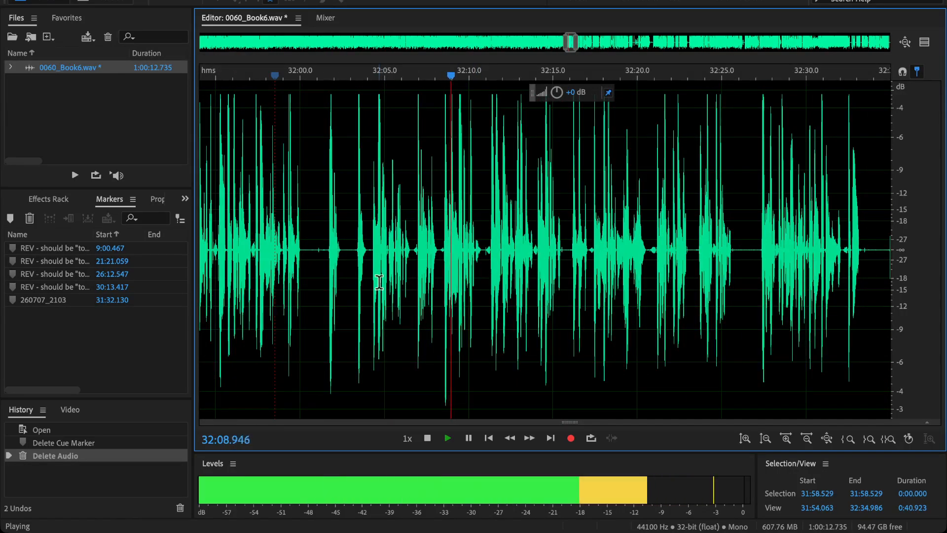
pyautogui.scroll(2, 430, 272)
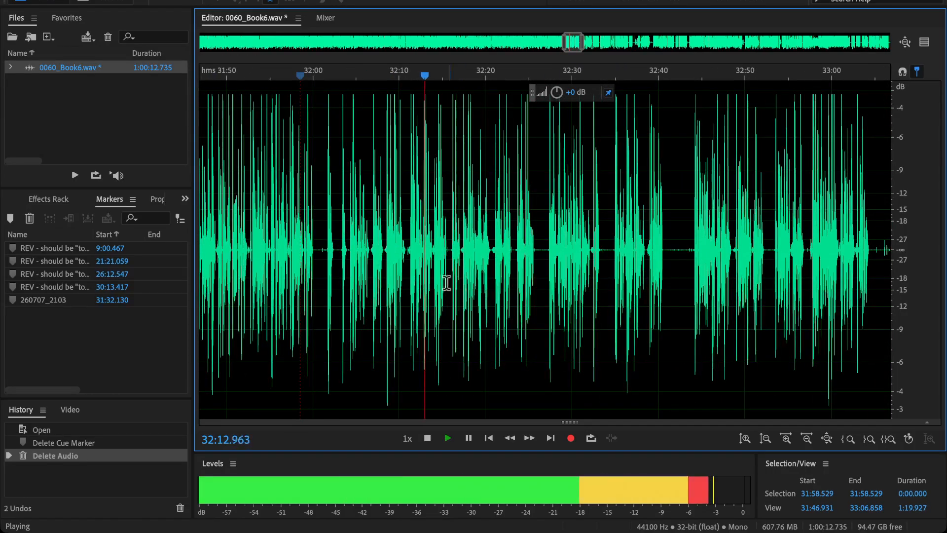
pyautogui.press('\\')
pyautogui.scroll(10, 430, 282)
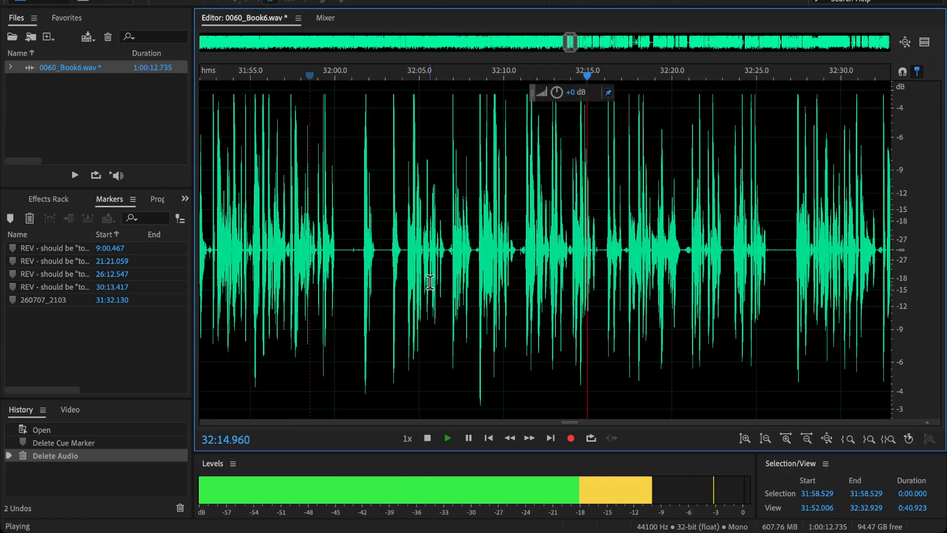
pyautogui.scroll(3, 635, 269)
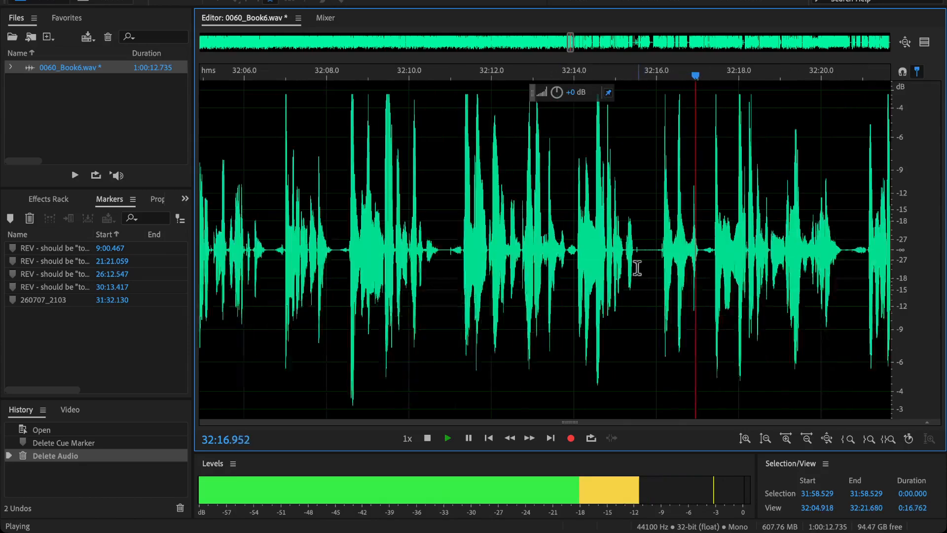
# - Delete the repeated phrase from 32:13.795 to 32:17.052 and play back the edit from 32:12.605
pyautogui.press('space')
pyautogui.moveTo(566, 246); pyautogui.dragTo(700, 325)
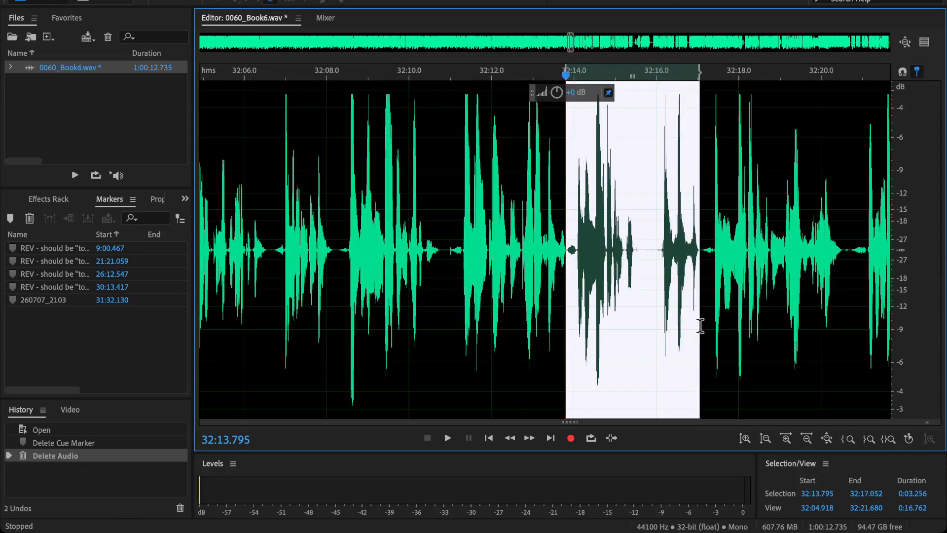
pyautogui.press('Delete')
pyautogui.press('space')
# - Compare the takes after 32:17 and delete the unwanted audio from about 32:17.85 to 32:24.0
pyautogui.scroll(-3, 585, 272)
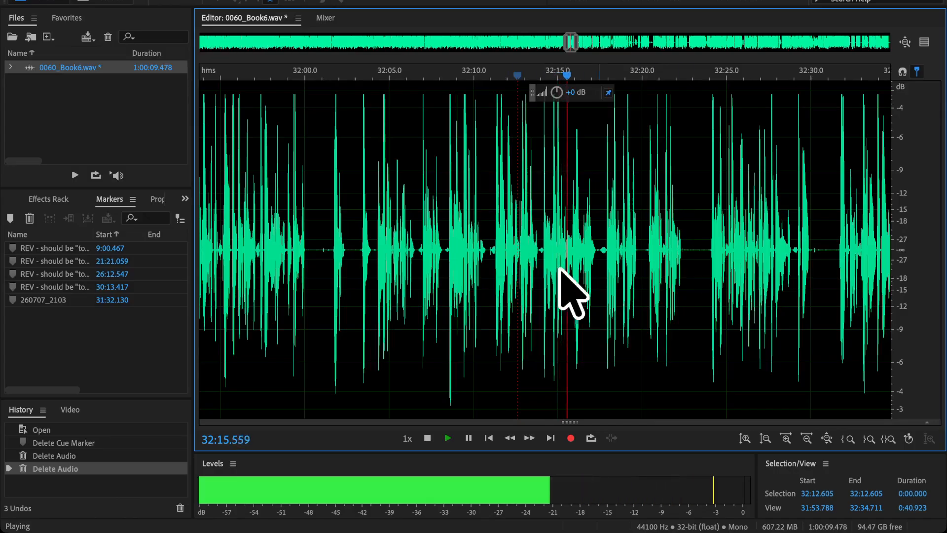
pyautogui.moveTo(589, 264); pyautogui.dragTo(496, 277)
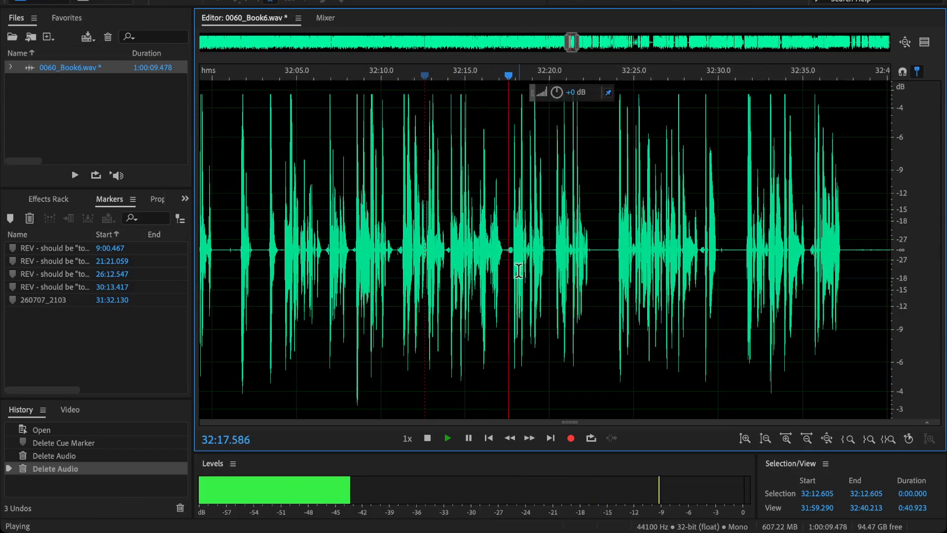
pyautogui.scroll(2, 562, 277)
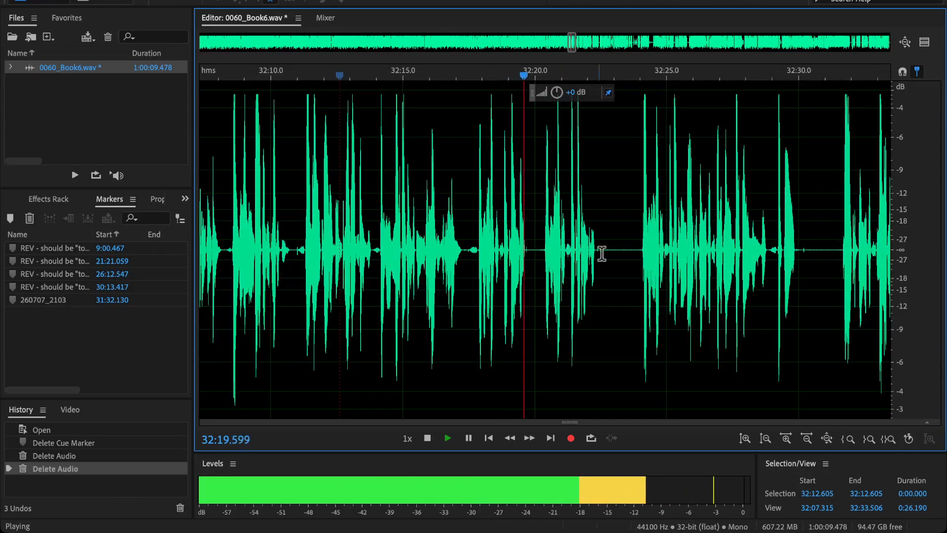
pyautogui.press('space')
pyautogui.press('space')
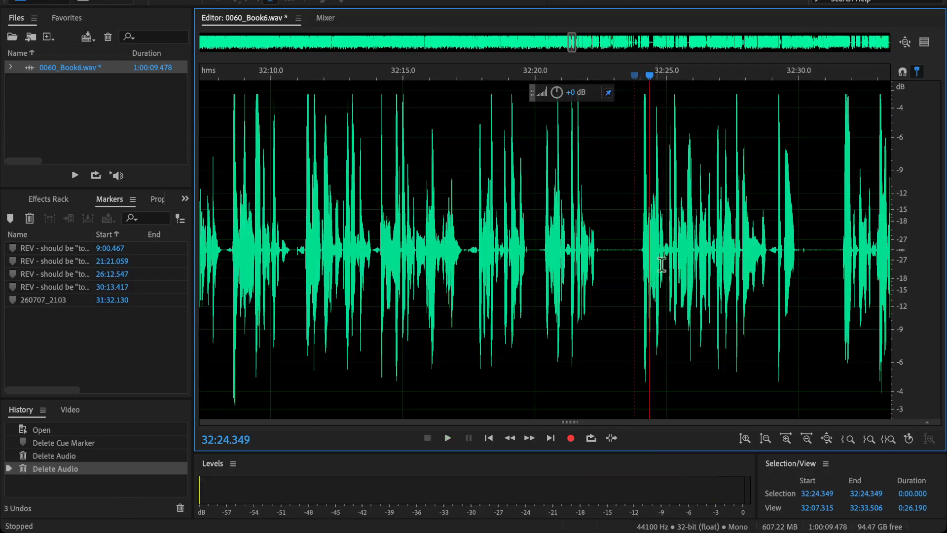
pyautogui.press('space')
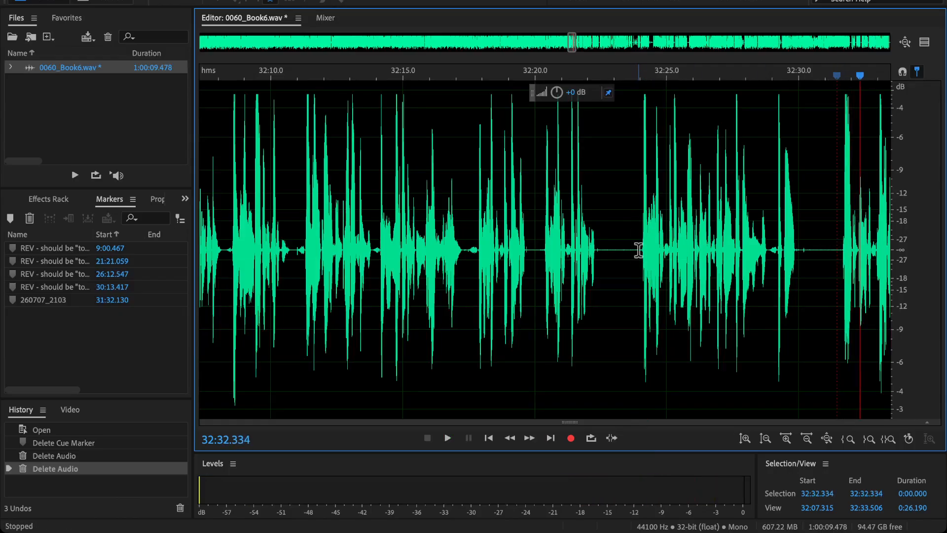
pyautogui.moveTo(639, 254); pyautogui.dragTo(472, 287)
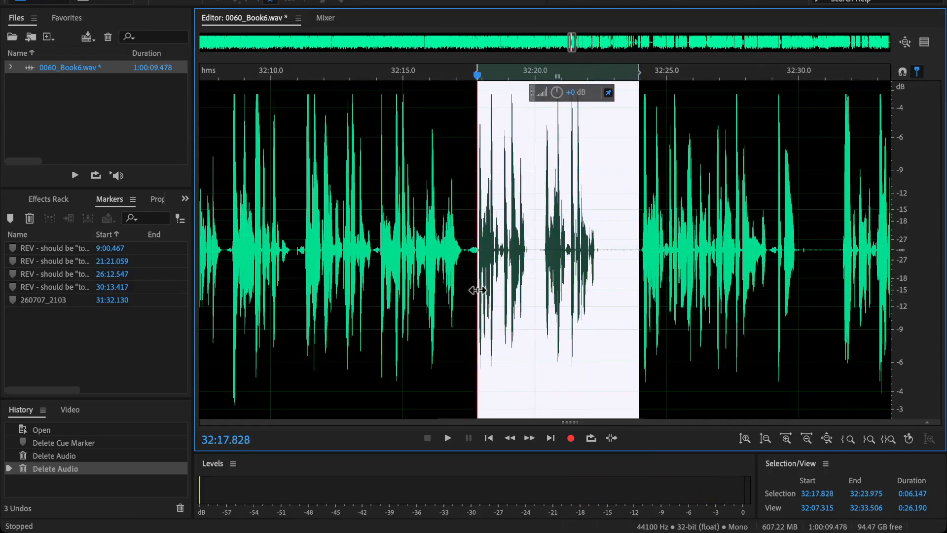
pyautogui.scroll(2, 477, 290)
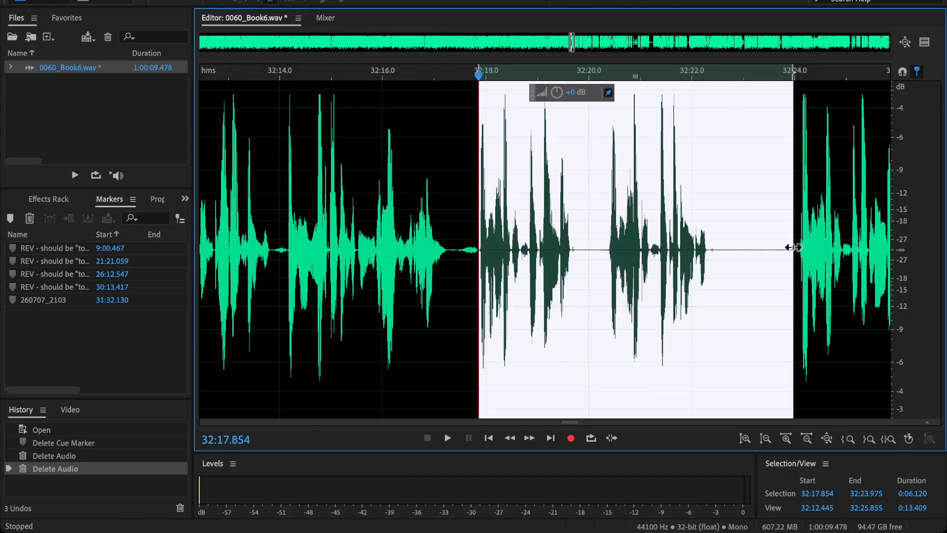
pyautogui.doubleClick(796, 265)
pyautogui.moveTo(797, 265); pyautogui.dragTo(475, 302)
pyautogui.press('Delete')
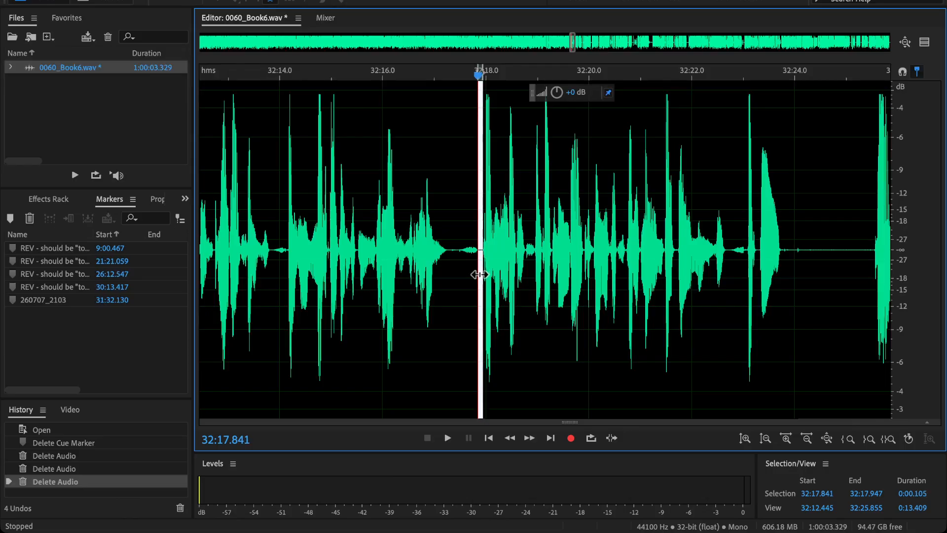
# - Remove the 0.055 s sliver of near-silence at 32:17.854 and play back the join from 32:14.966
pyautogui.scroll(3, 487, 267)
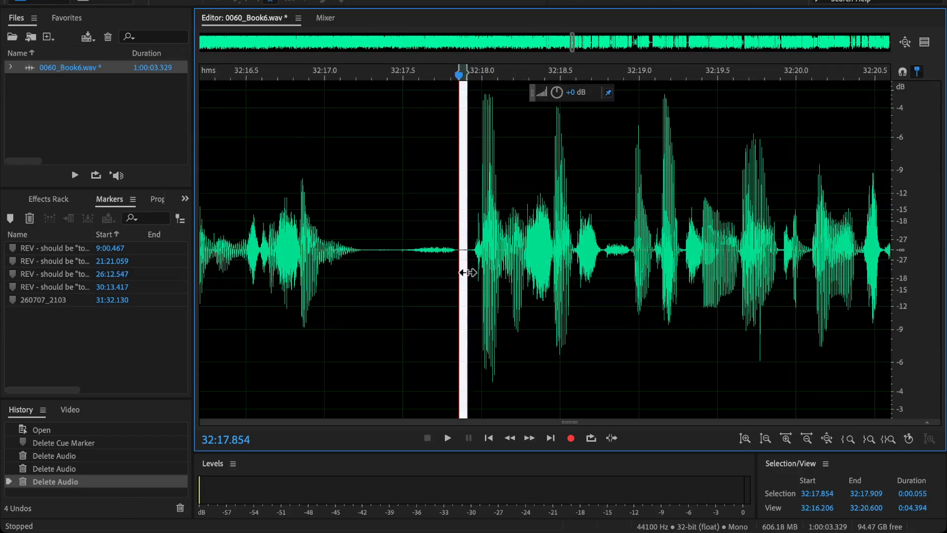
pyautogui.press('Delete')
pyautogui.scroll(-2, 450, 268)
pyautogui.click(216, 234)
pyautogui.press('space')
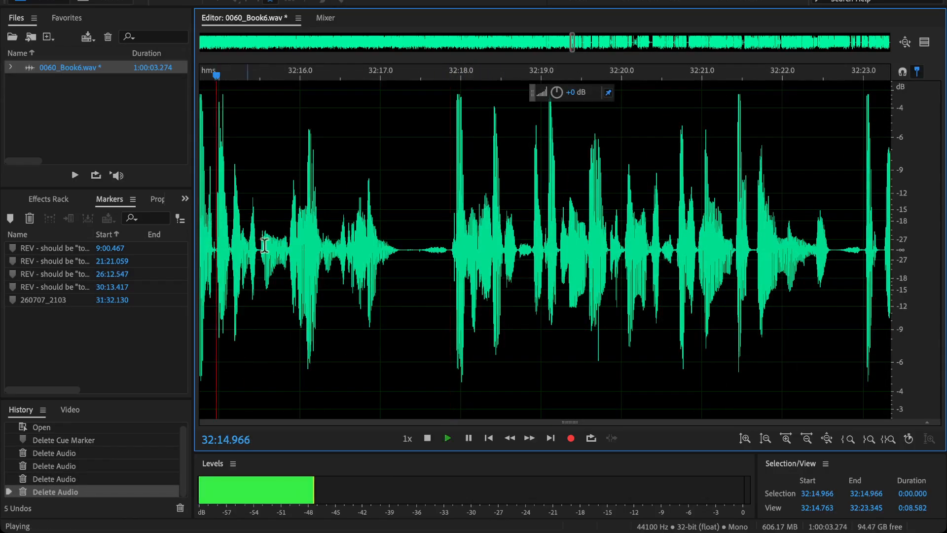
# - Compare the takes between 32:17 and 32:35, listening from 32:19.371
pyautogui.scroll(-7, 266, 243)
pyautogui.moveTo(277, 245); pyautogui.dragTo(301, 244)
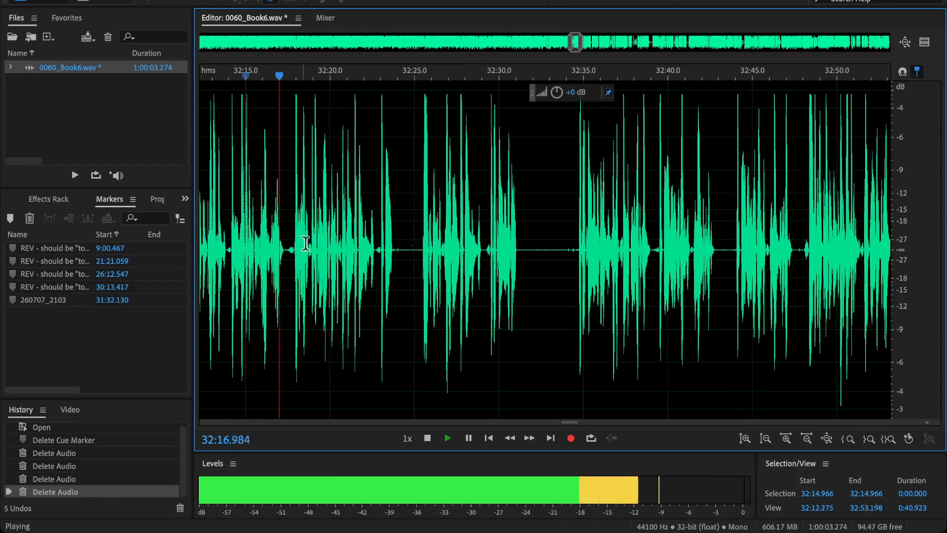
pyautogui.click(576, 253)
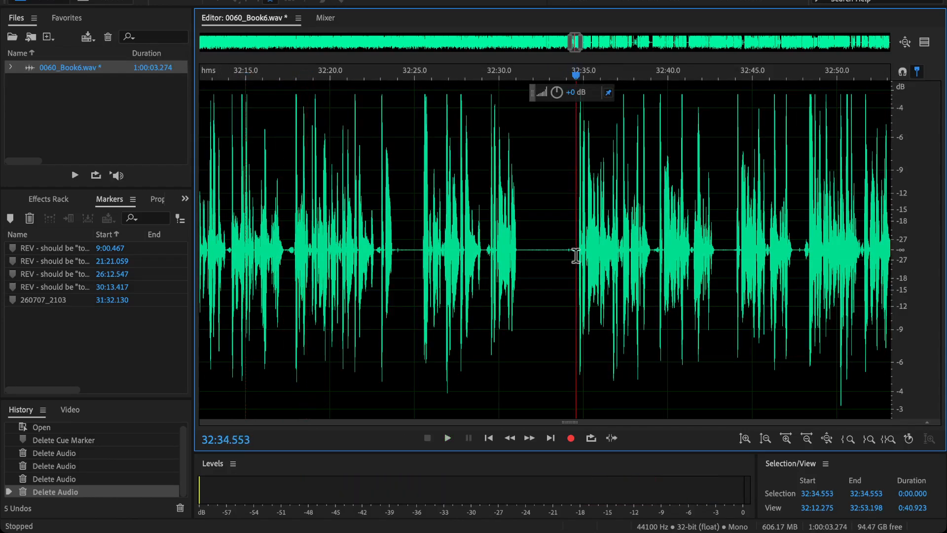
pyautogui.scroll(3, 490, 279)
pyautogui.click(361, 239)
pyautogui.press('space')
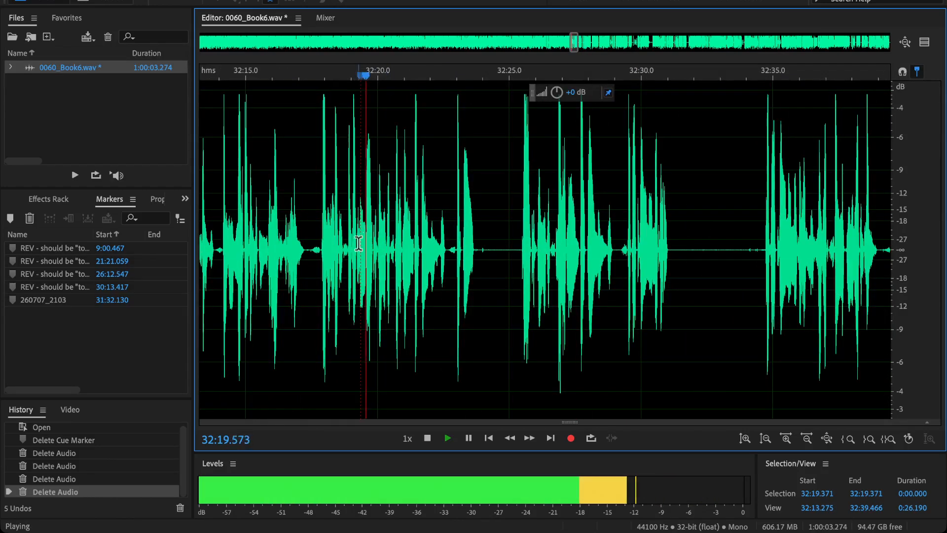
pyautogui.scroll(3, 353, 243)
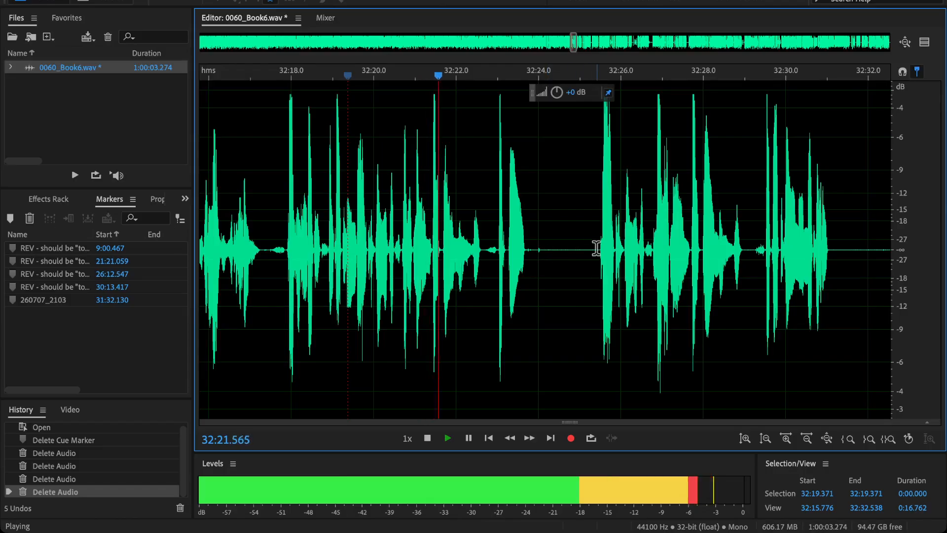
# - Delete the unwanted audio from 32:20.041 to about 32:26.1 and play back the join from 32:18.802
pyautogui.click(595, 283)
pyautogui.press('space')
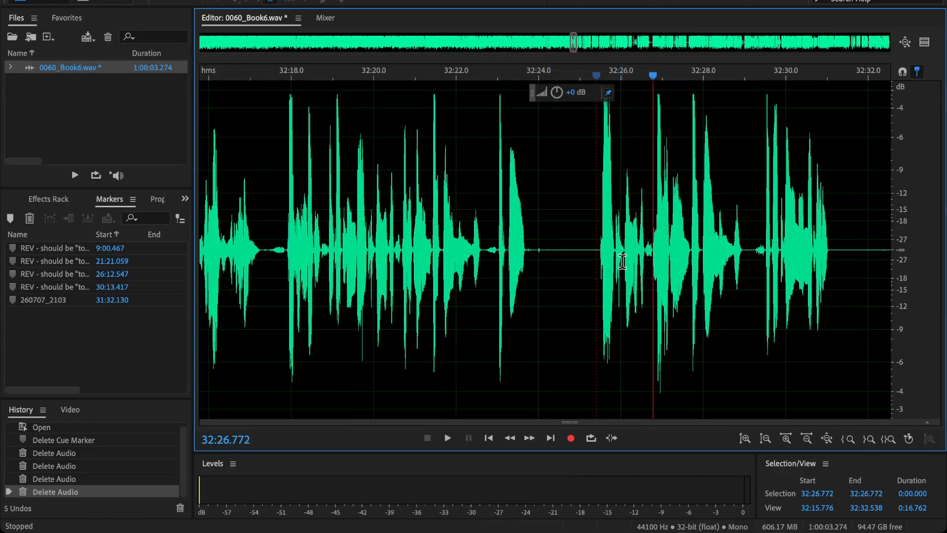
pyautogui.moveTo(624, 270); pyautogui.dragTo(371, 342)
pyautogui.press('Delete')
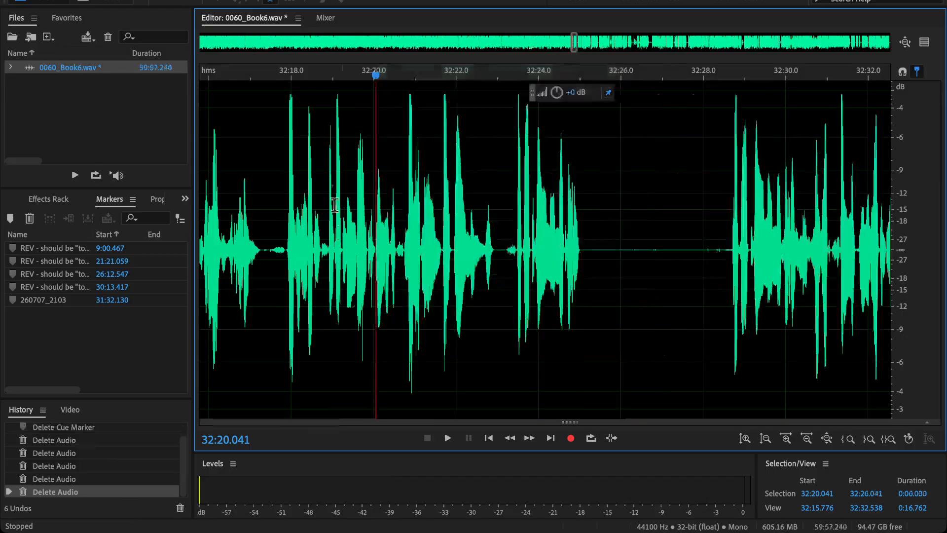
pyautogui.click(324, 237)
pyautogui.press('space')
pyautogui.scroll(-4, 314, 220)
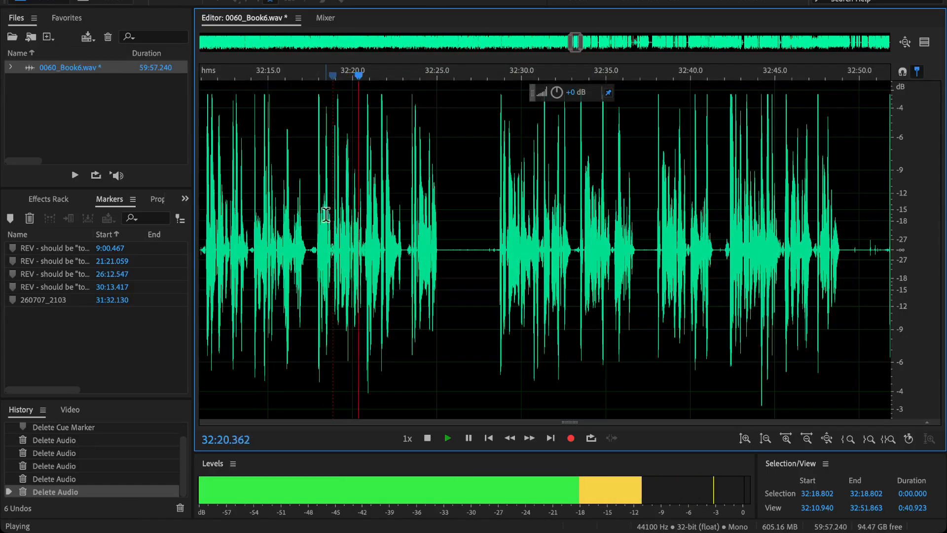
# - Delete the superseded phrase and its trailing silence from about 32:23.48 to 32:28.629
pyautogui.scroll(2, 400, 279)
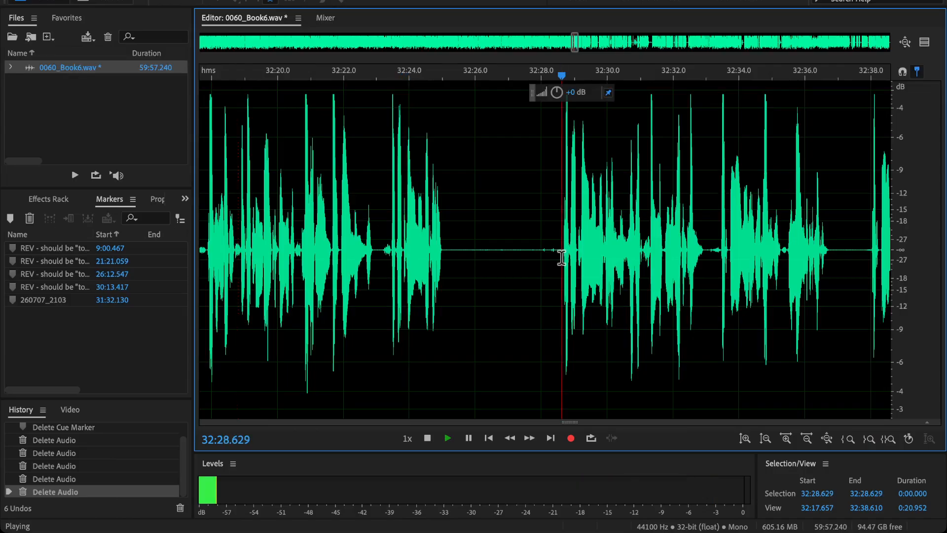
pyautogui.moveTo(561, 291); pyautogui.dragTo(396, 295)
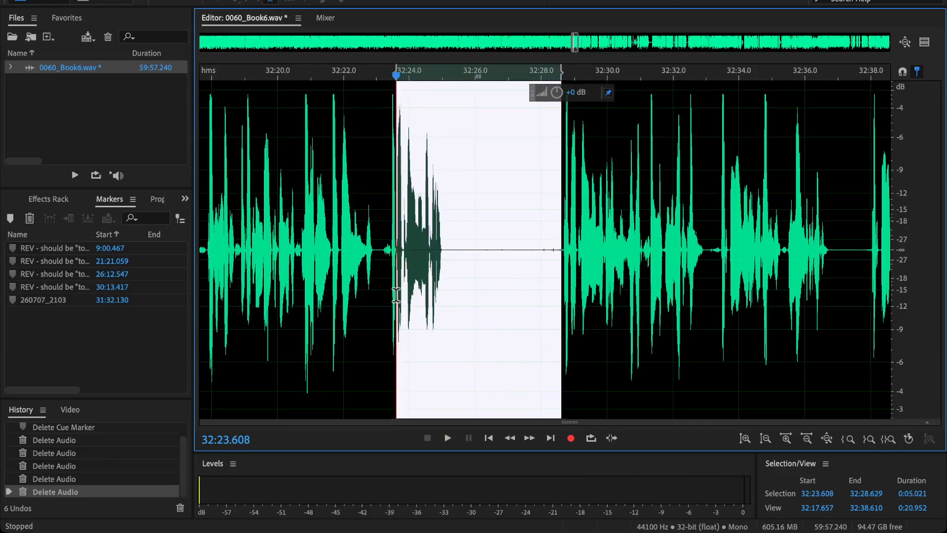
pyautogui.scroll(3, 392, 295)
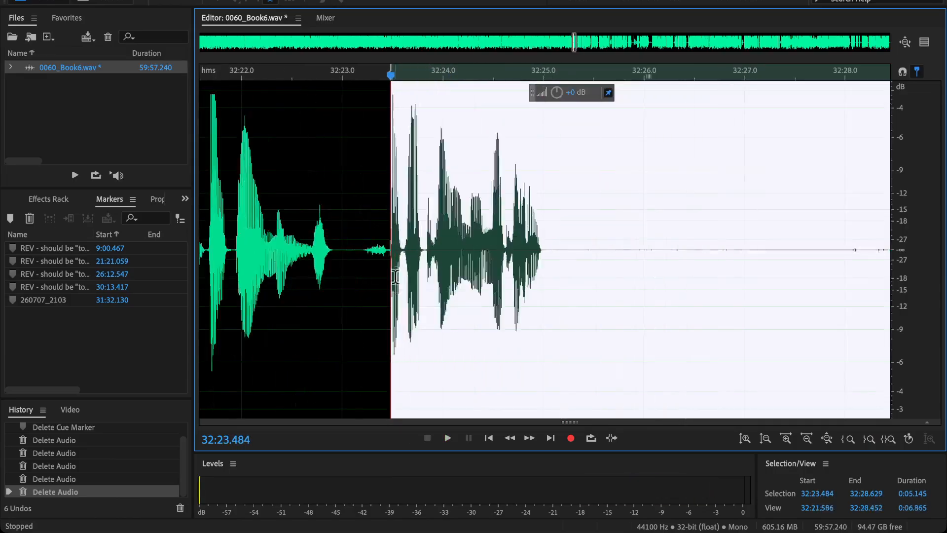
pyautogui.press('Delete')
# - Compare the takes starting at 32:28.210 and 32:32.833, and replay the lead-in from 32:24.163
pyautogui.scroll(-4, 390, 286)
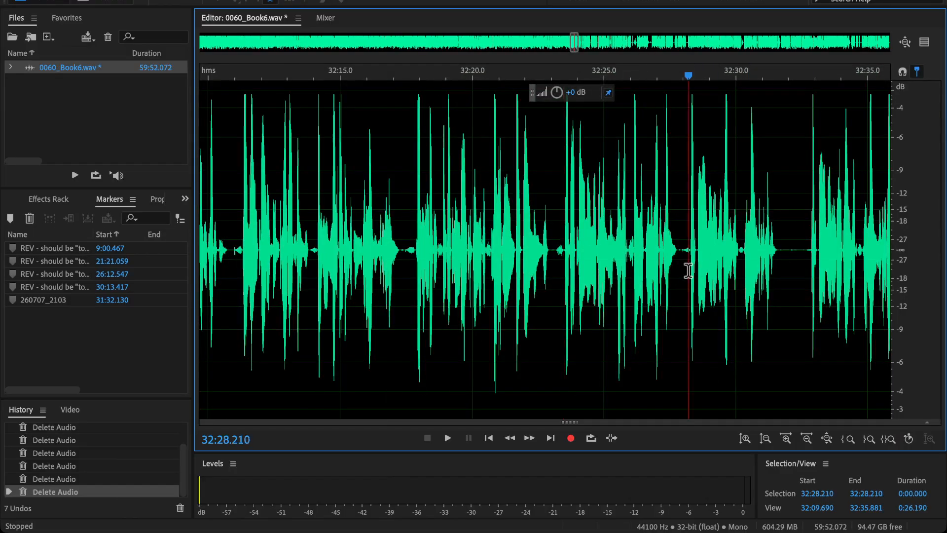
pyautogui.press('space')
pyautogui.press('space')
pyautogui.click(810, 270)
pyautogui.press('space')
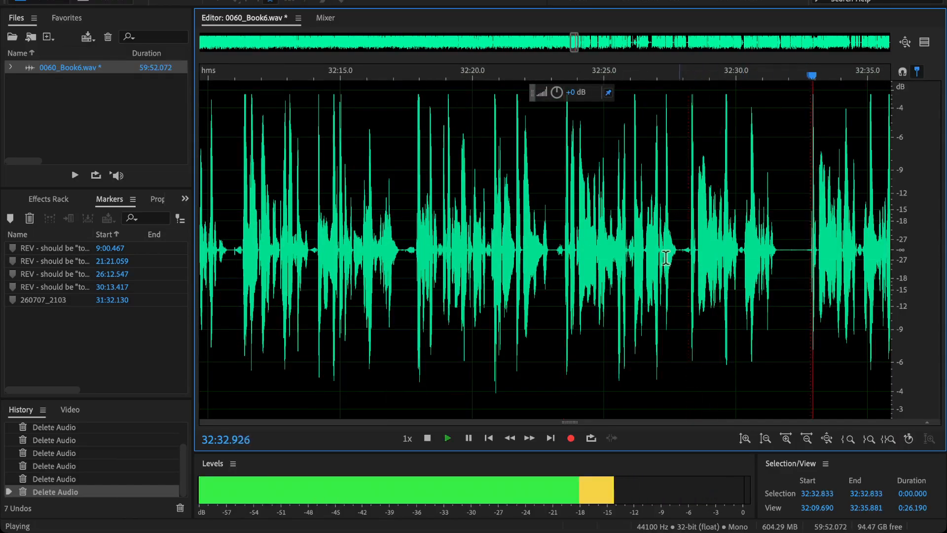
pyautogui.moveTo(718, 262); pyautogui.dragTo(601, 253)
pyautogui.press('space')
pyautogui.click(465, 255)
pyautogui.press('space')
pyautogui.scroll(2, 528, 291)
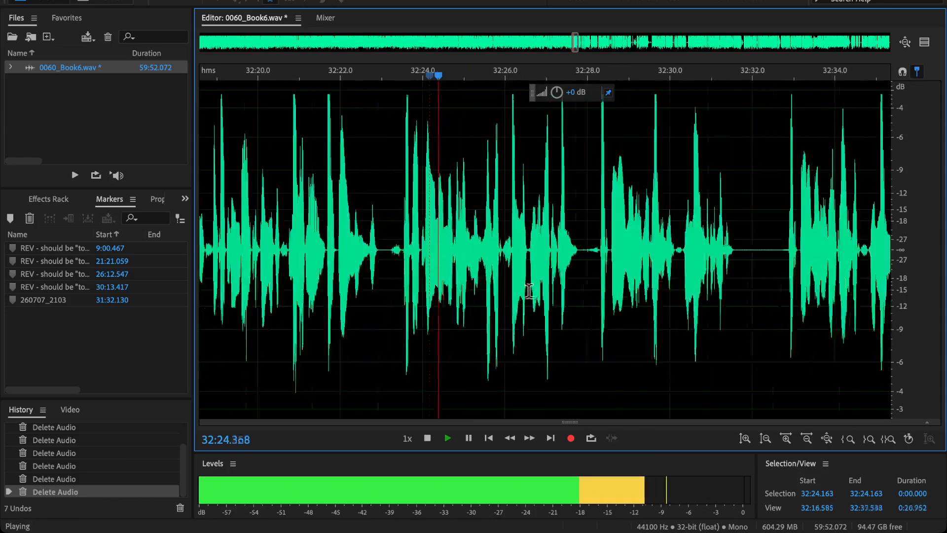
# - Play back the latest edit from 32:21.223 and listen on past 32:29 for further repeats or mistakes
pyautogui.moveTo(542, 290); pyautogui.dragTo(466, 280)
pyautogui.press('space')
pyautogui.click(232, 231)
pyautogui.press('space')
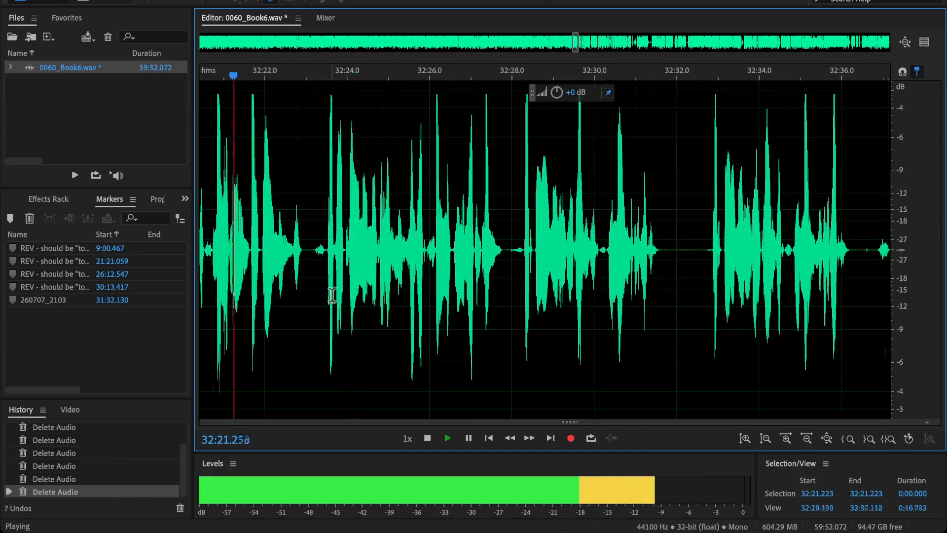
pyautogui.scroll(-2, 332, 296)
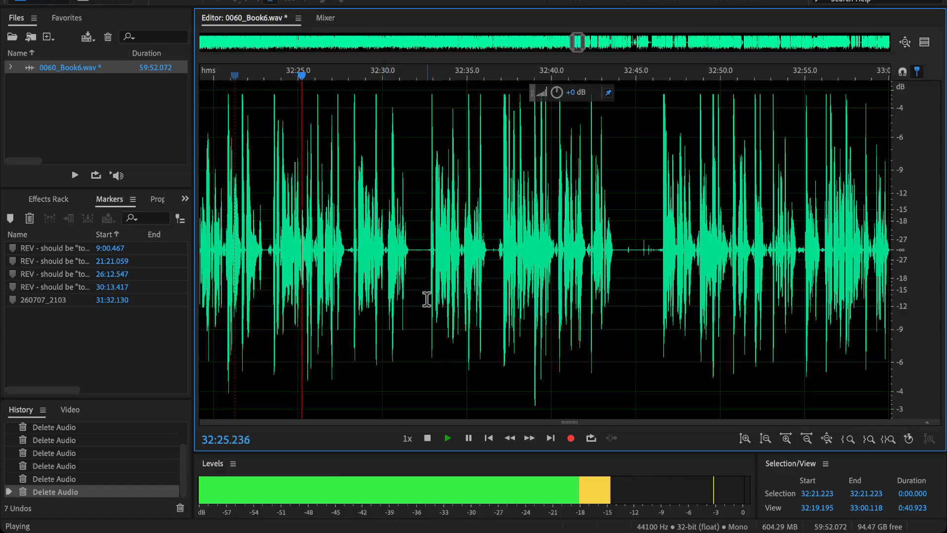
pyautogui.scroll(-5, 426, 299)
pyautogui.scroll(5, 428, 299)
pyautogui.moveTo(509, 286); pyautogui.dragTo(366, 274)
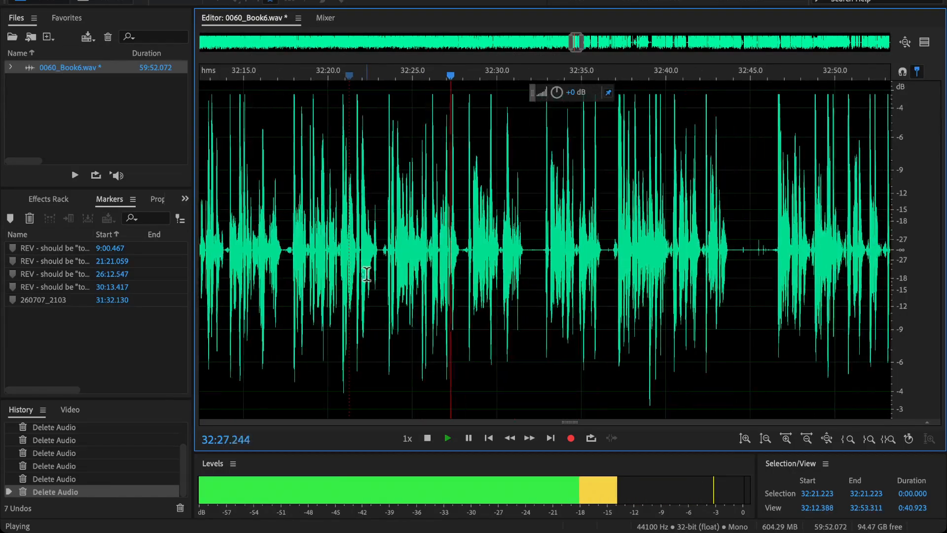
pyautogui.moveTo(523, 203); pyautogui.dragTo(472, 223)
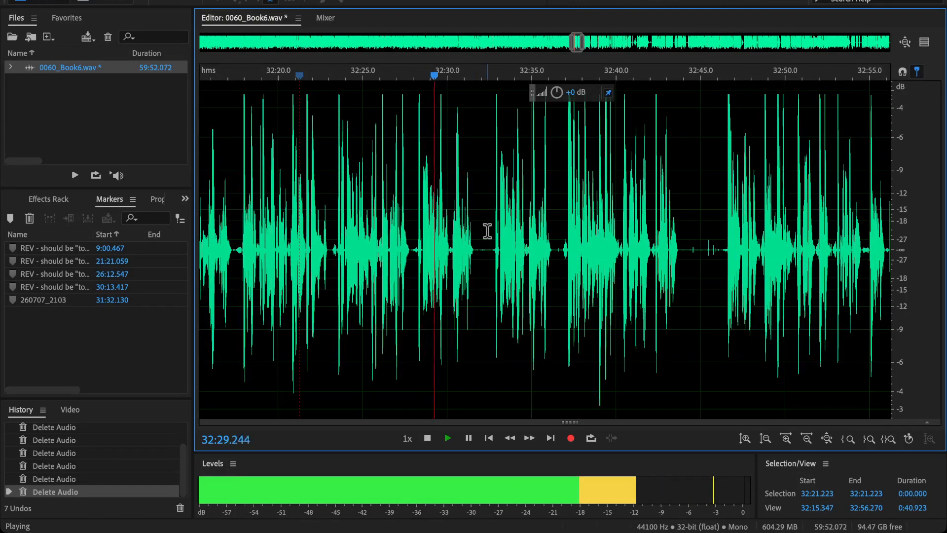
# - Compare the start of the take at 32:46.559 with the phrase at about 32:37
pyautogui.scroll(2, 488, 231)
pyautogui.press('space')
pyautogui.click(862, 267)
pyautogui.press('space')
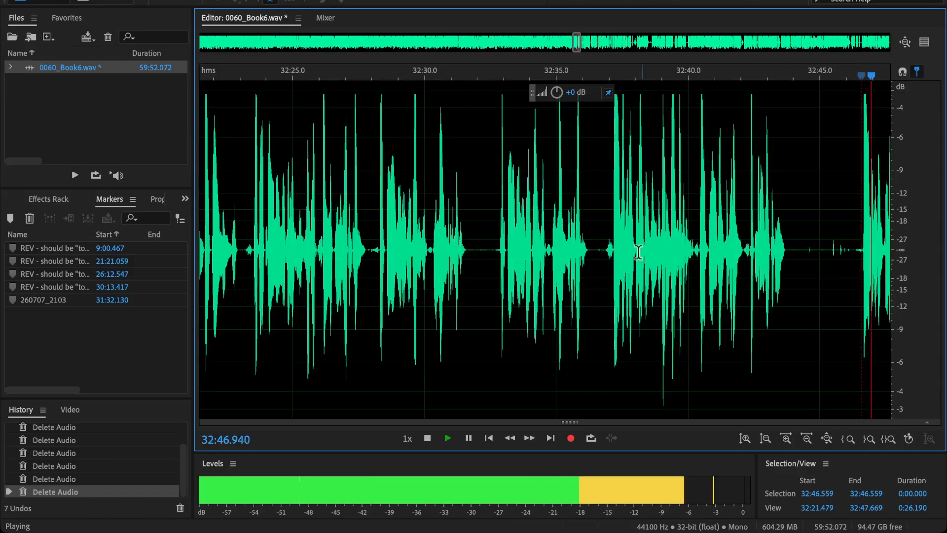
pyautogui.press('space')
pyautogui.click(617, 257)
pyautogui.press('space')
pyautogui.press('space')
# - Delete the repeated take from about 32:28.22 to 32:32.843 and play back the join from 32:26.954
pyautogui.click(500, 250)
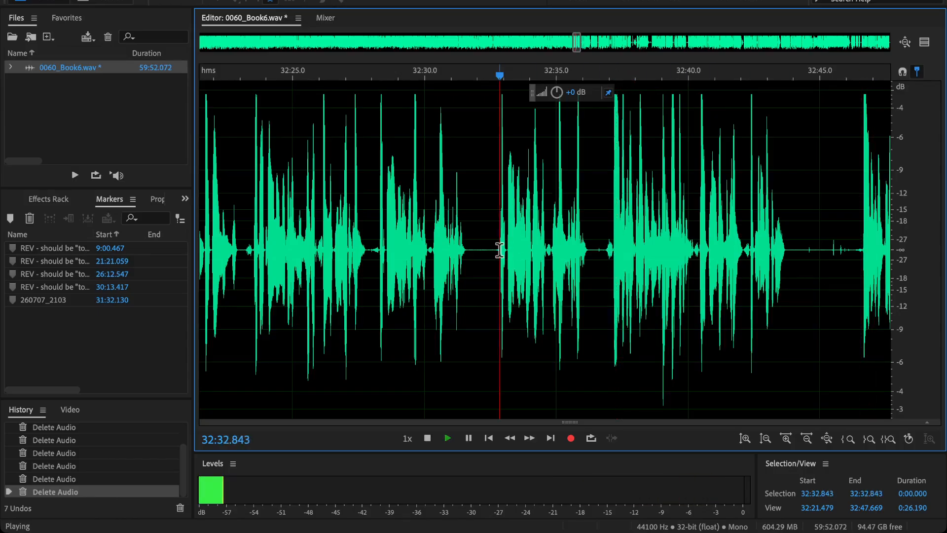
pyautogui.moveTo(500, 249); pyautogui.dragTo(377, 262)
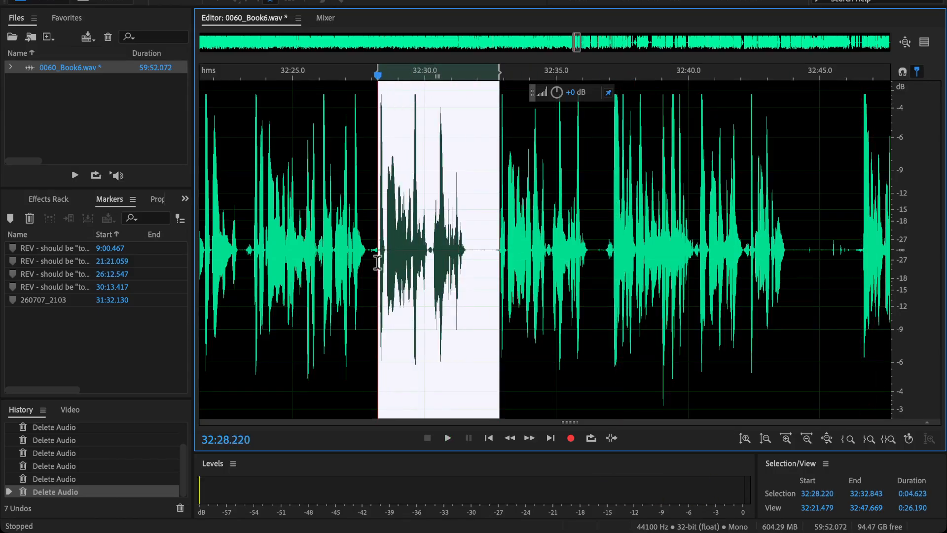
pyautogui.press('Delete')
pyautogui.click(344, 212)
pyautogui.press('space')
pyautogui.scroll(-1, 352, 217)
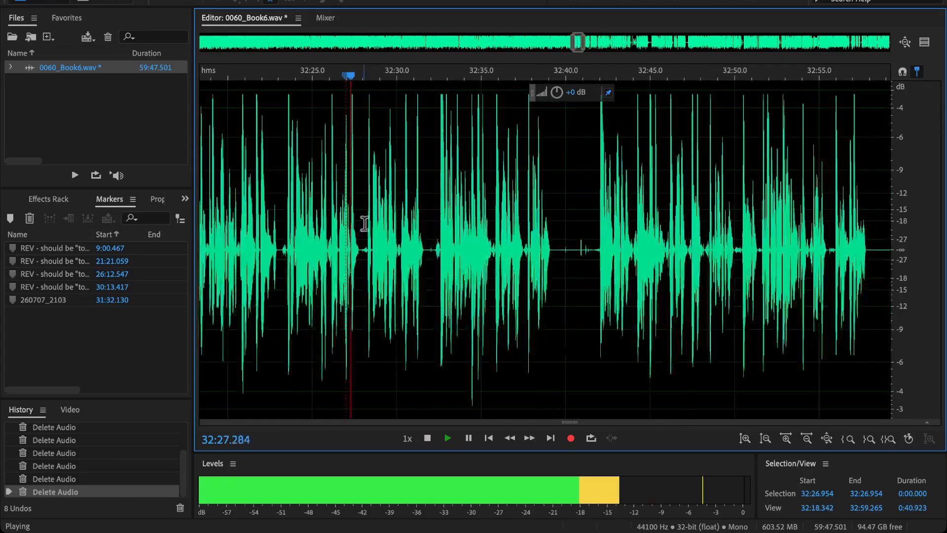
pyautogui.scroll(-1, 377, 228)
pyautogui.moveTo(383, 232); pyautogui.dragTo(440, 262)
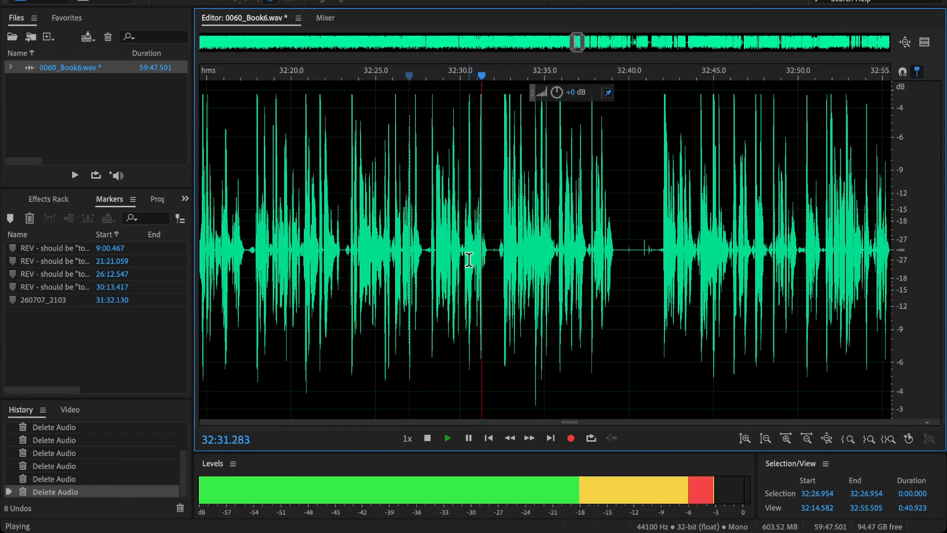
# - Check the retake at 32:42.006, delete the earlier take from about 32:32.6 up to it, and play back from 32:31.323
pyautogui.scroll(3, 691, 258)
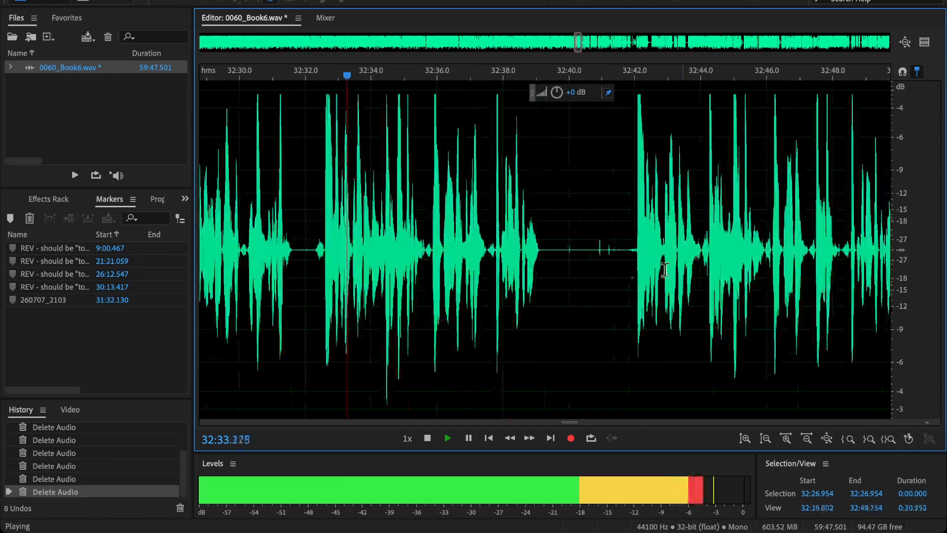
pyautogui.press('space')
pyautogui.click(634, 249)
pyautogui.press('space')
pyautogui.press('space')
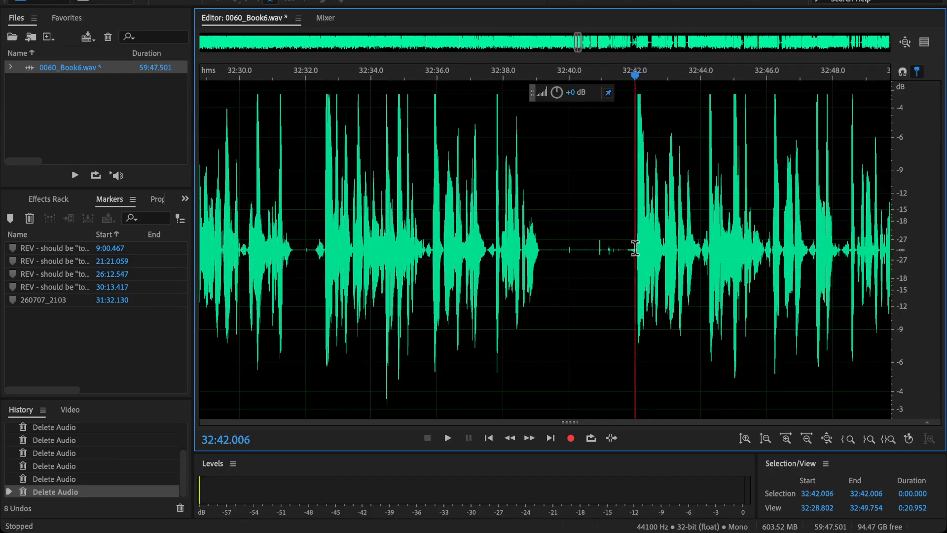
pyautogui.moveTo(635, 248); pyautogui.dragTo(282, 186)
pyautogui.press('Delete')
pyautogui.press('space')
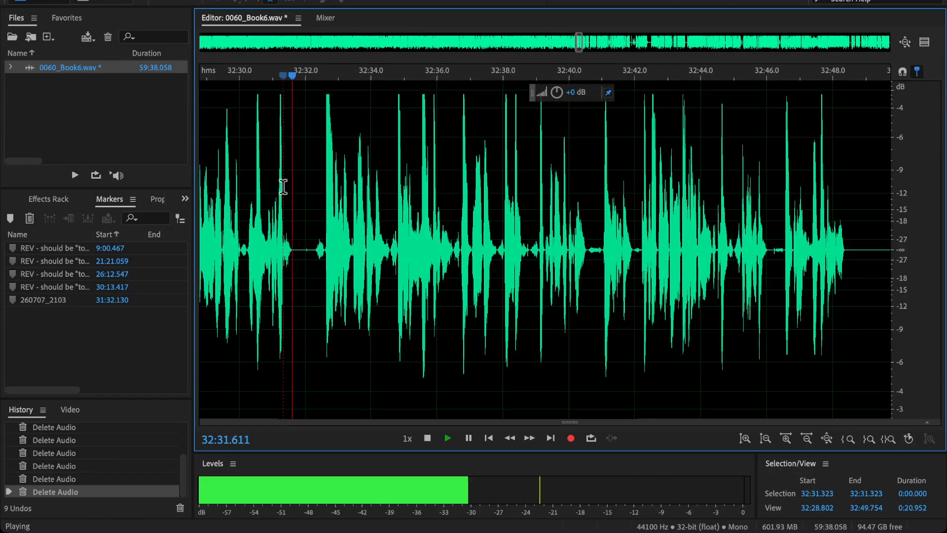
# - Listen through the new join at about 32:32.6 and on to about 32:47 for further mistakes or repeats
pyautogui.moveTo(300, 226); pyautogui.dragTo(550, 320)
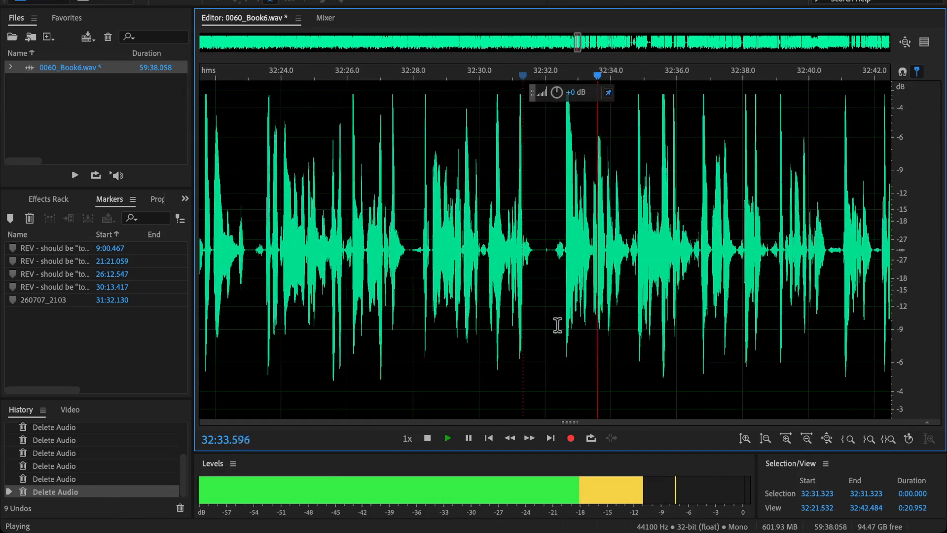
pyautogui.press('\\')
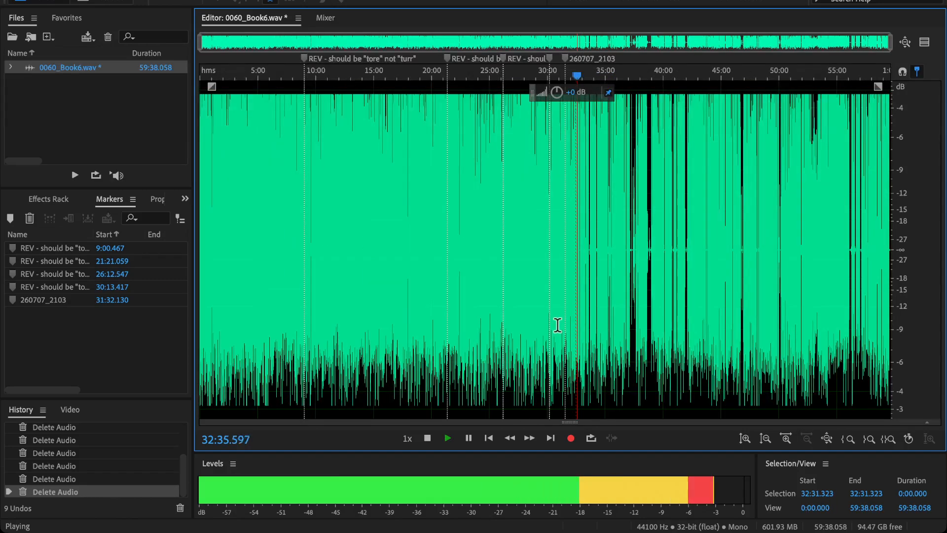
pyautogui.press('\\')
pyautogui.moveTo(725, 252); pyautogui.dragTo(566, 275)
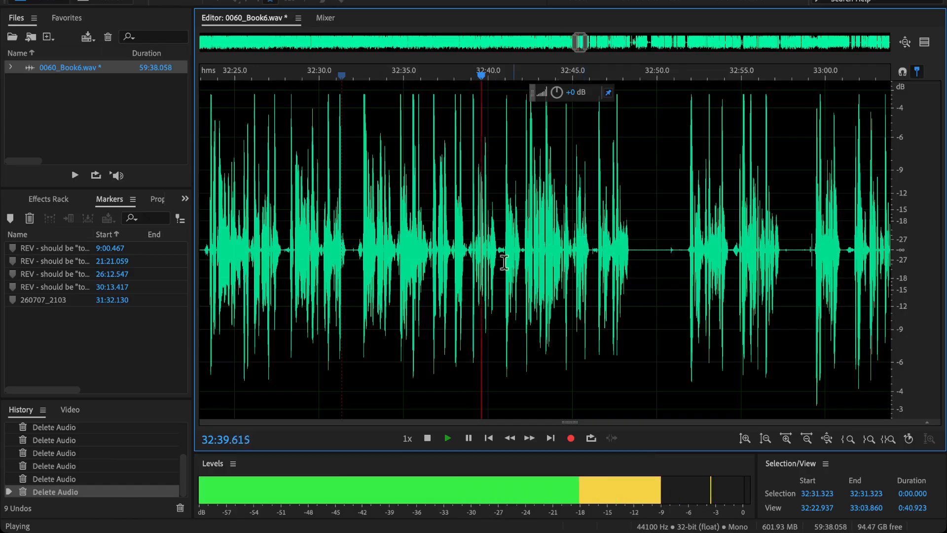
pyautogui.moveTo(425, 307); pyautogui.dragTo(465, 306)
pyautogui.moveTo(625, 308); pyautogui.dragTo(509, 314)
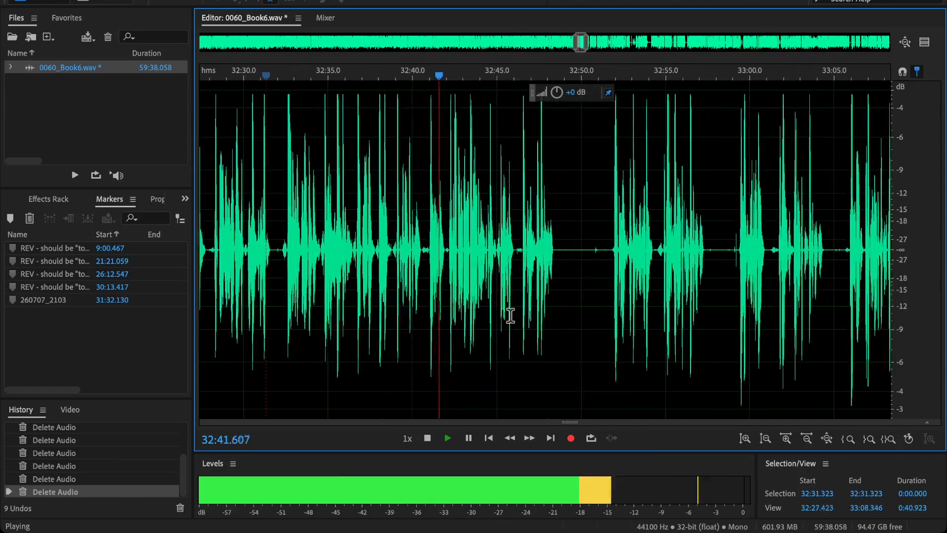
pyautogui.moveTo(557, 296); pyautogui.dragTo(509, 303)
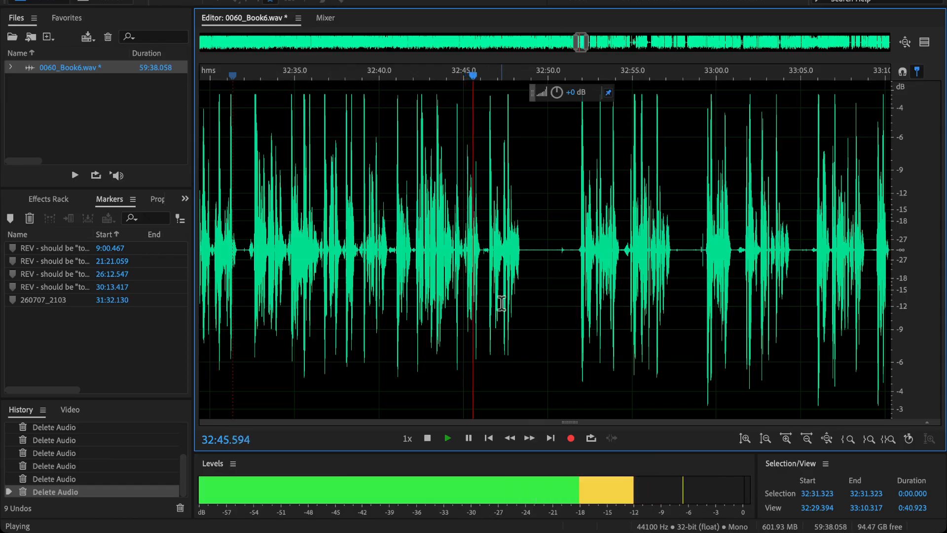
pyautogui.scroll(2, 502, 303)
pyautogui.scroll(-2, 541, 303)
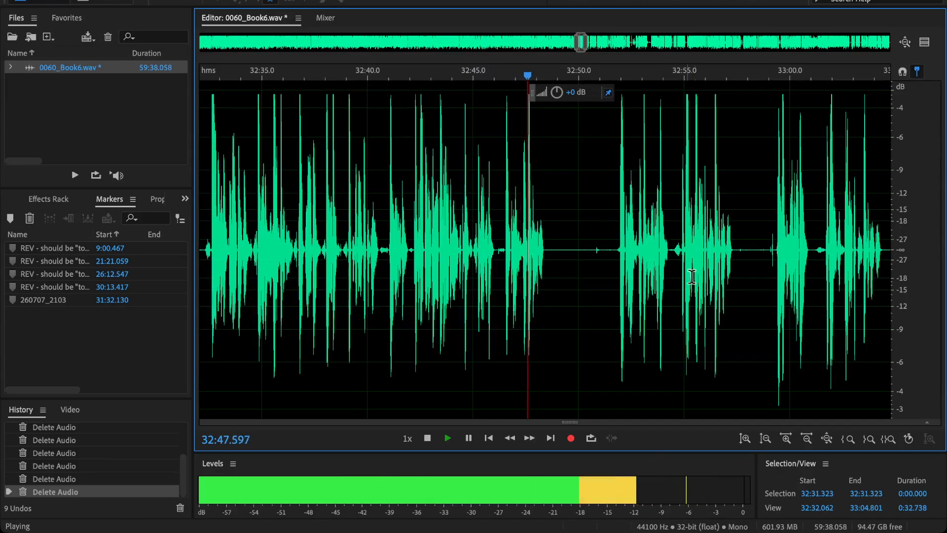
# - Spot-check the takes at 32:51.983, 32:59.280 and 33:01.576 to find where the line is repeated
pyautogui.press('space')
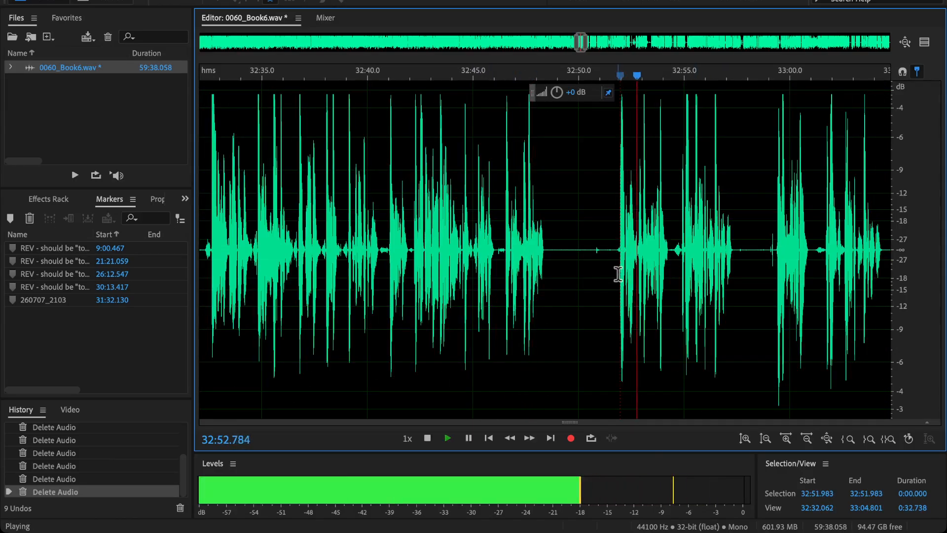
pyautogui.click(774, 286)
pyautogui.scroll(2, 774, 286)
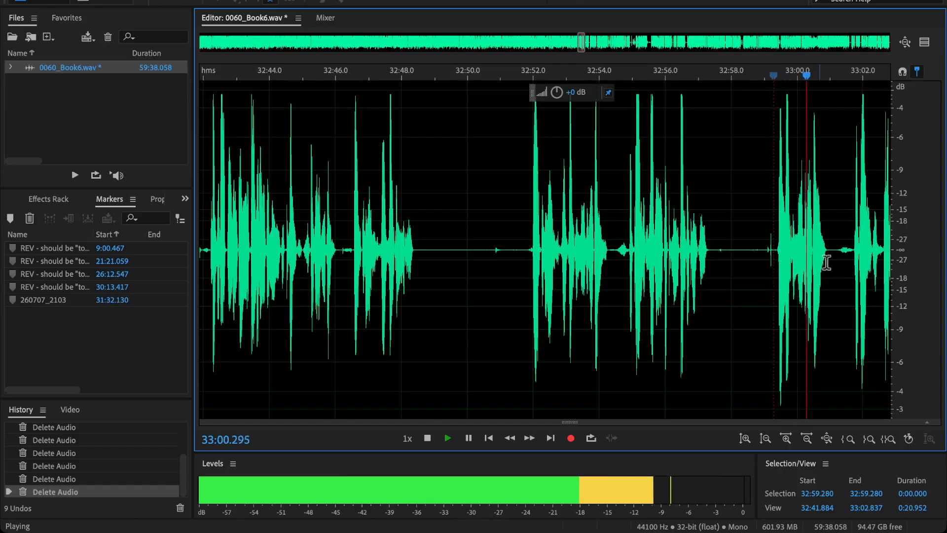
pyautogui.press('space')
pyautogui.press('space')
pyautogui.moveTo(709, 270); pyautogui.dragTo(657, 268)
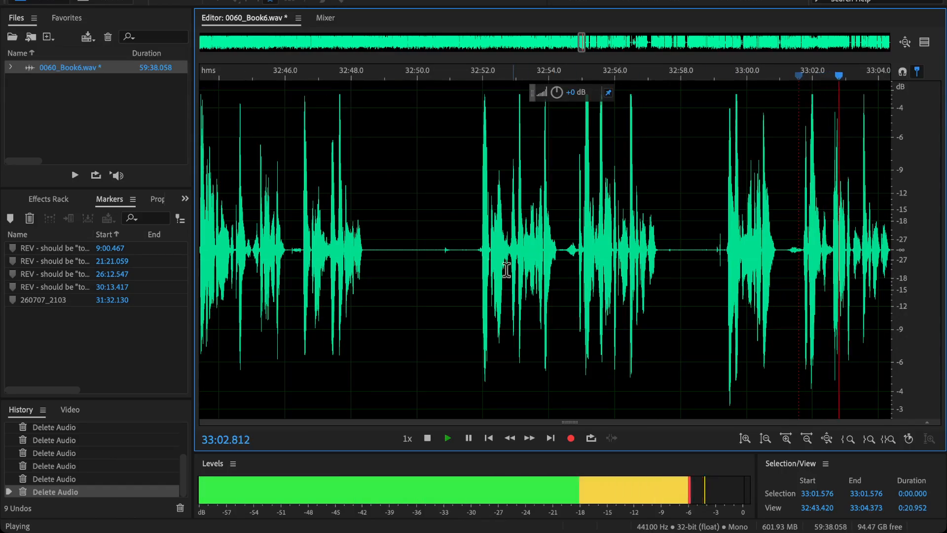
pyautogui.press('space')
# - Compare the retake at about 32:52 with the phrase at 32:46.433 and delete the earlier take from 32:46.495 to 32:51.785
pyautogui.click(477, 266)
pyautogui.press('space')
pyautogui.moveTo(466, 271); pyautogui.dragTo(641, 310)
pyautogui.click(479, 256)
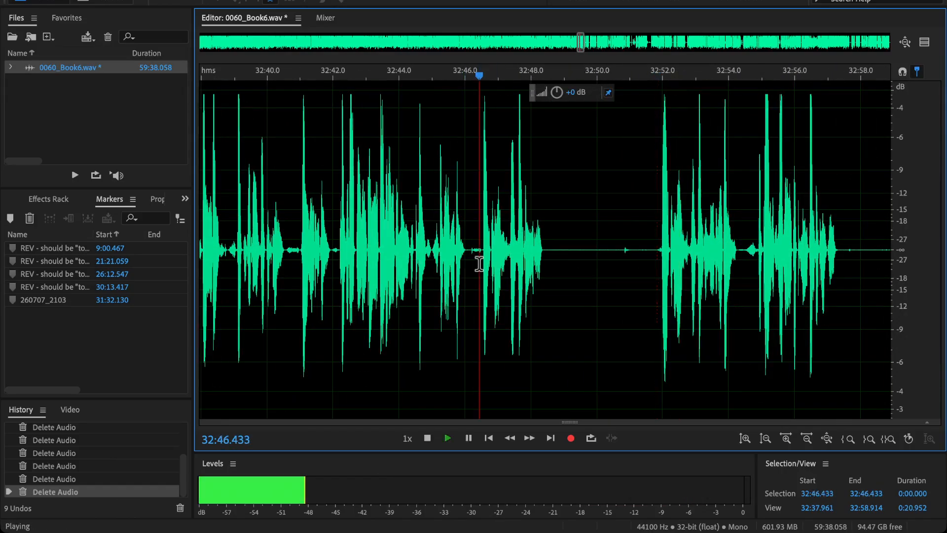
pyautogui.press('space')
pyautogui.moveTo(481, 256); pyautogui.dragTo(658, 345)
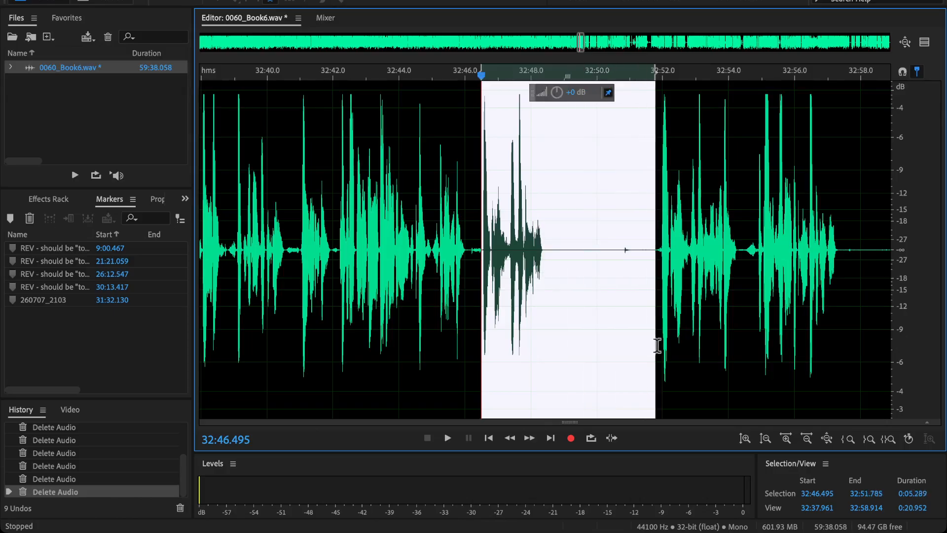
pyautogui.press('Delete')
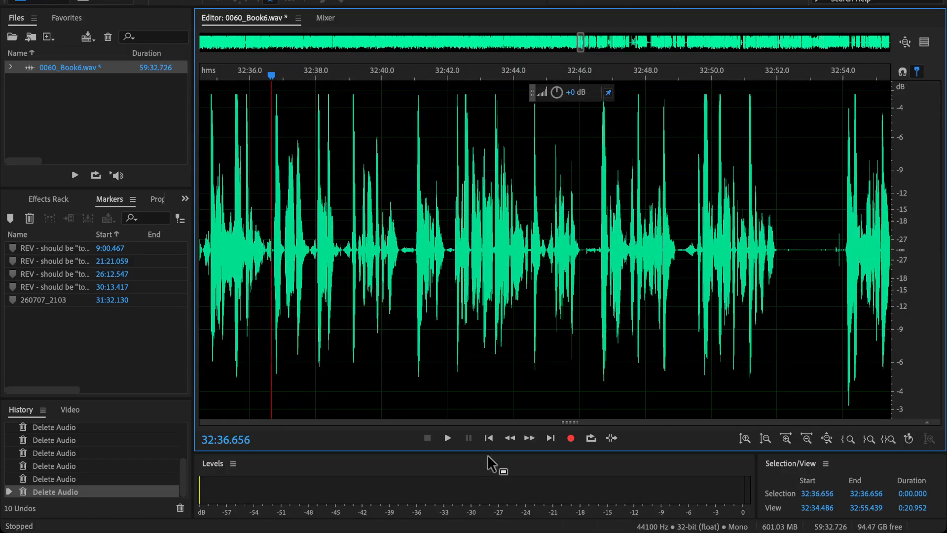
# - Play from 32:36.656, mark 32:36.570 with the note "REV - This is hitting really weird intonations… Try this again more naturally", and save the file
pyautogui.click(447, 437)
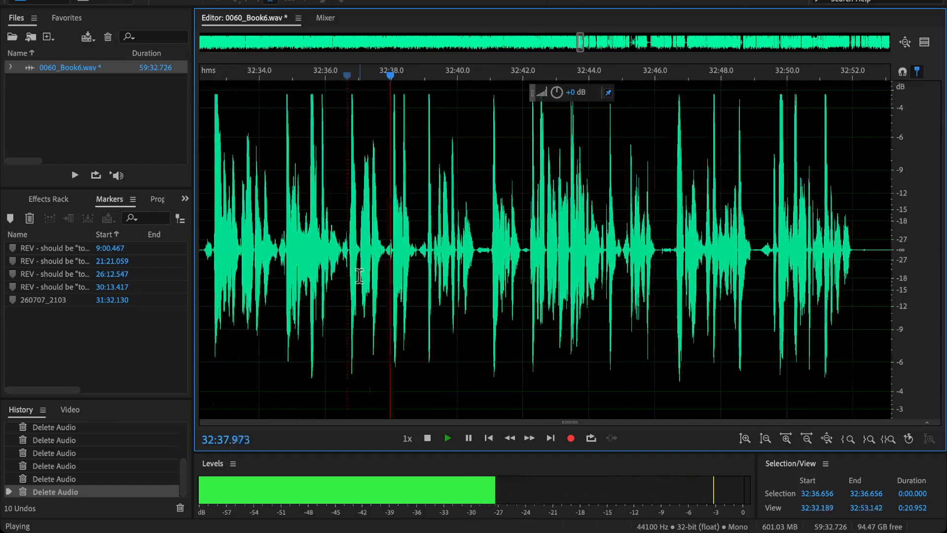
pyautogui.press('space')
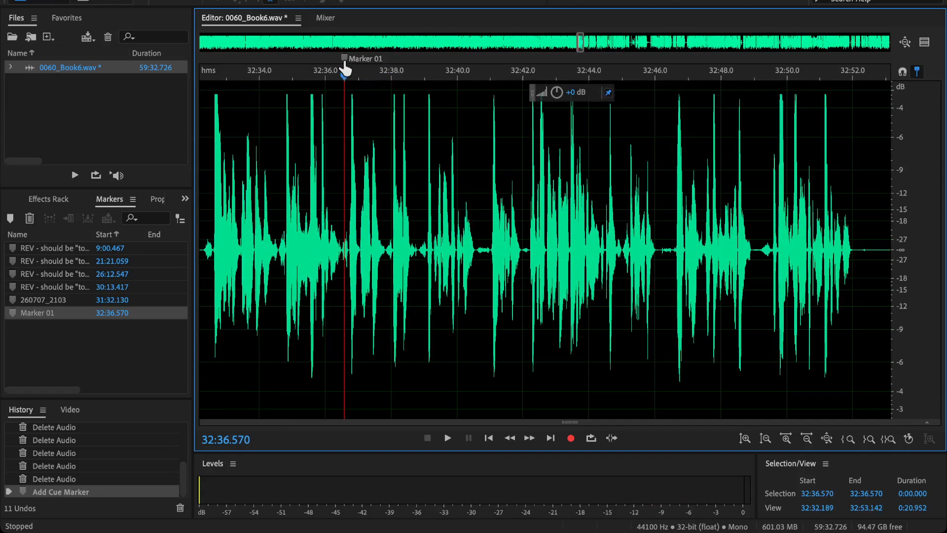
pyautogui.rightClick(344, 69)
pyautogui.click(380, 90)
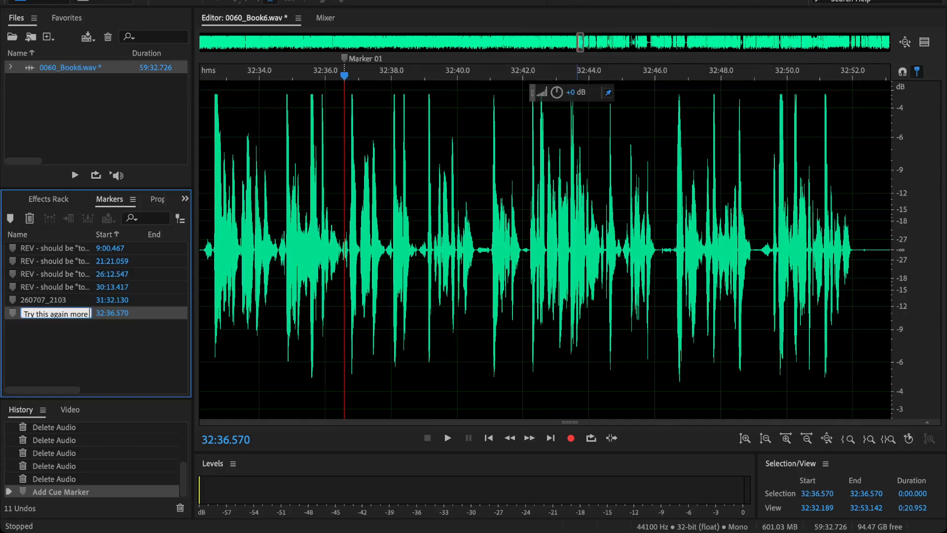
pyautogui.write('ly')
pyautogui.press('Return')
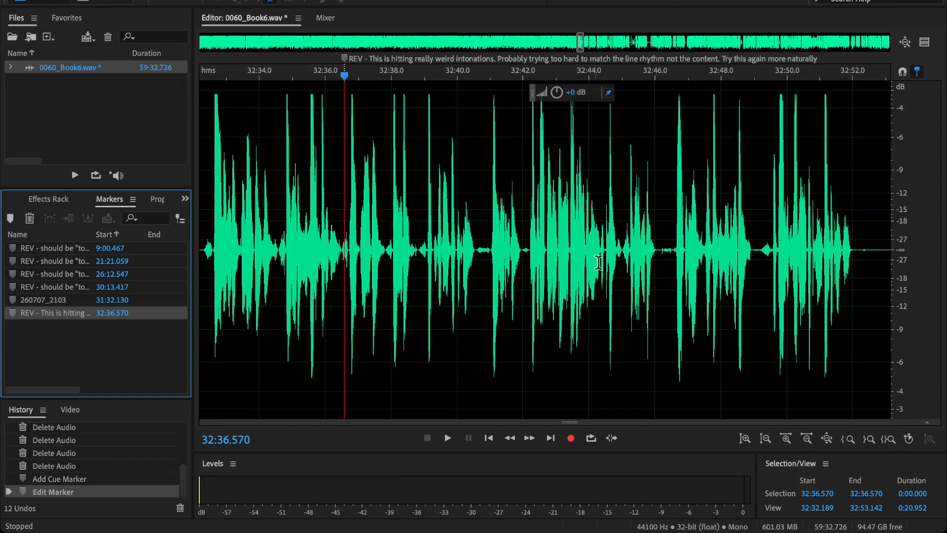
pyautogui.hotkey('ctrl', 's')
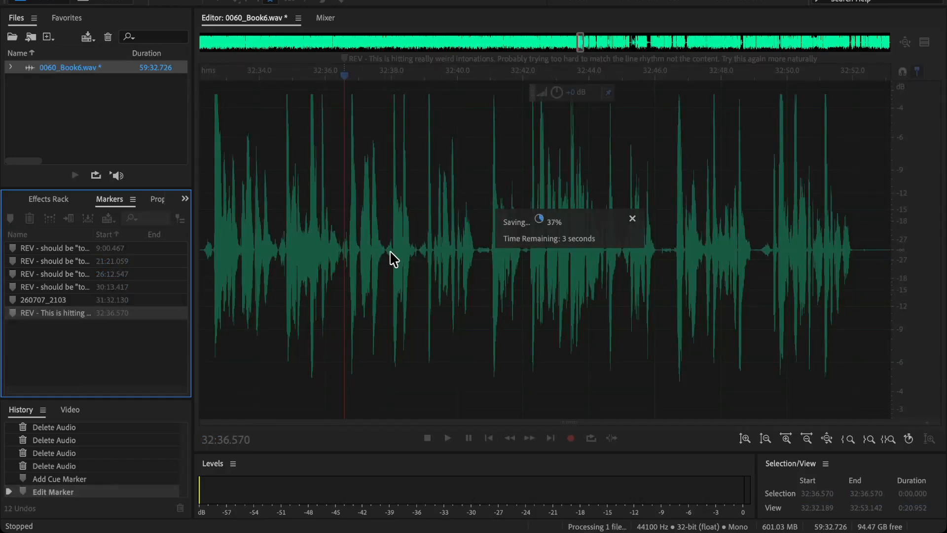
# - Listen on from the marker at 32:36.570 and check the end of the retake at 32:55.159
pyautogui.press('space')
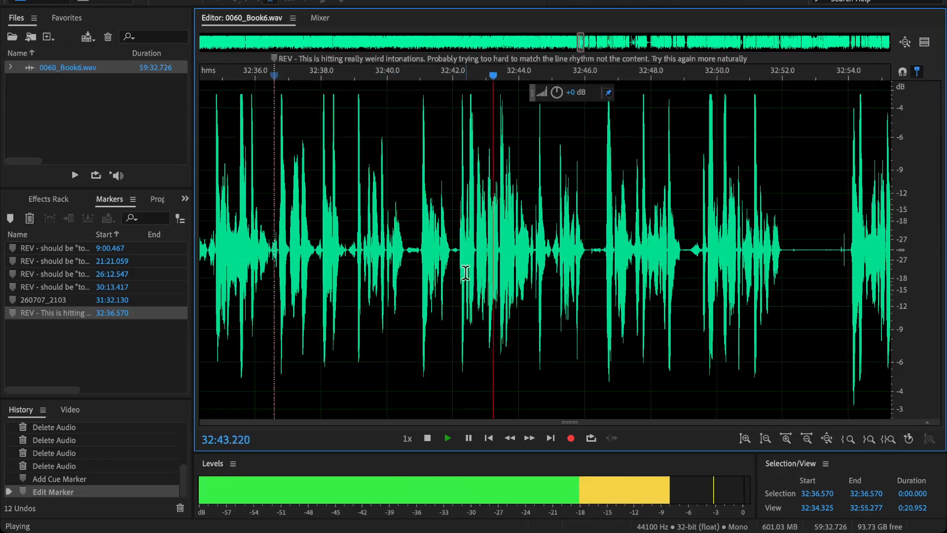
pyautogui.moveTo(595, 262); pyautogui.dragTo(587, 340)
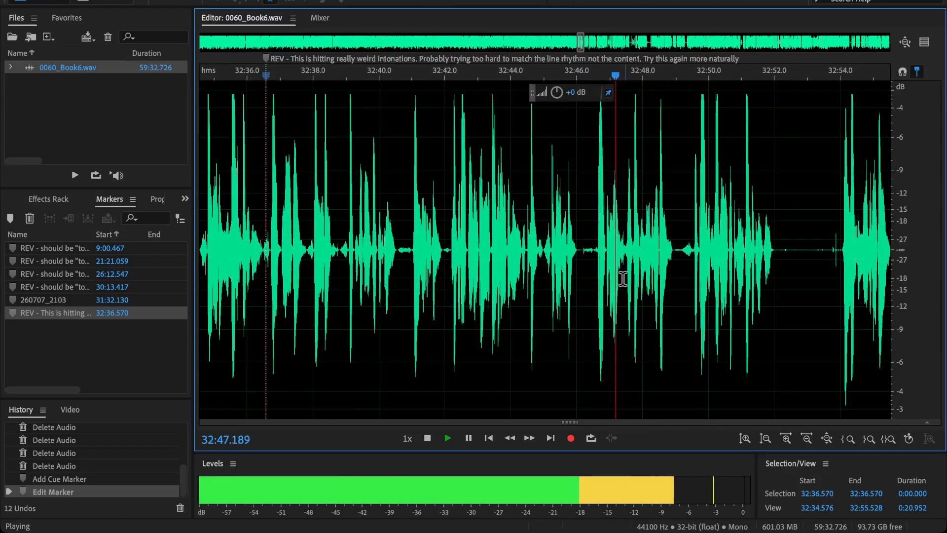
pyautogui.moveTo(733, 301); pyautogui.dragTo(563, 339)
pyautogui.scroll(2, 687, 303)
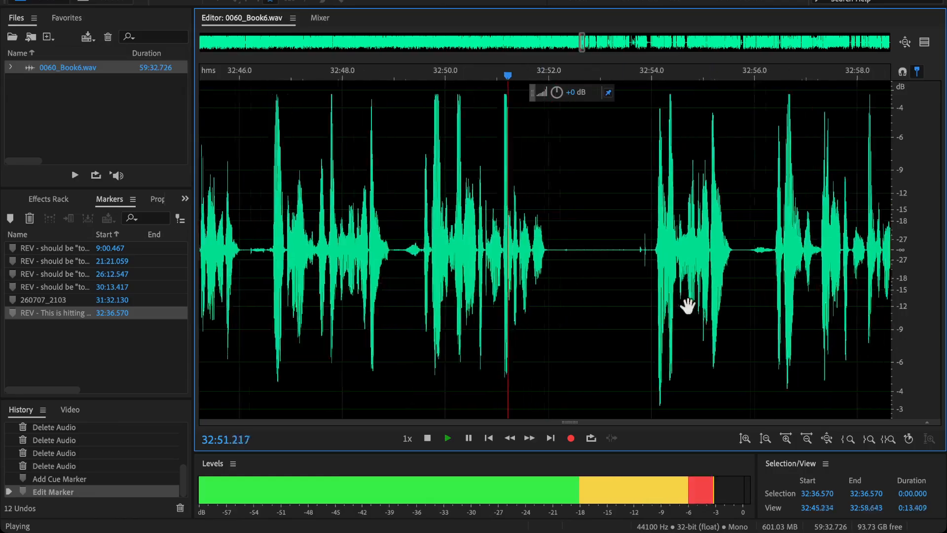
pyautogui.click(701, 265)
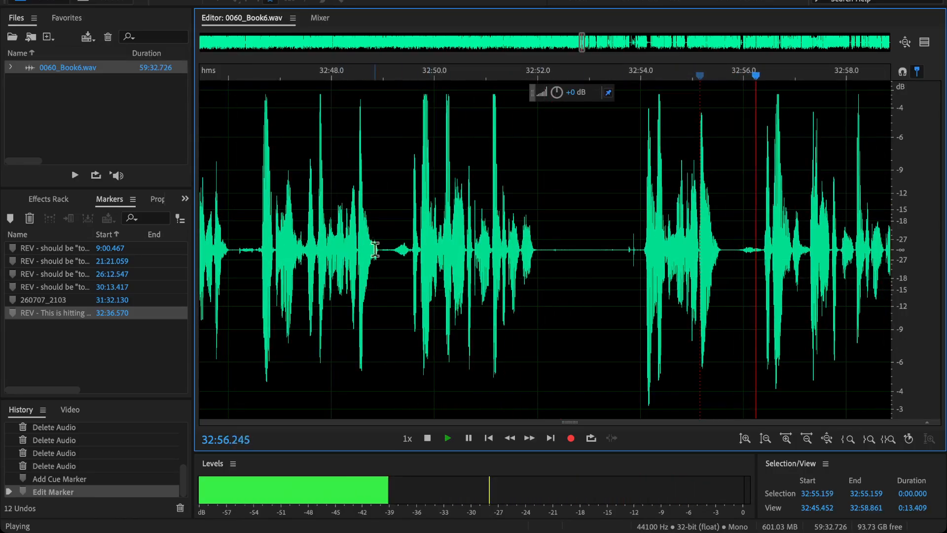
# - Try deleting the audio from 32:49.022 to 32:55.648, play back the join from 32:47.991, and undo the cut
pyautogui.moveTo(384, 253); pyautogui.dragTo(723, 334)
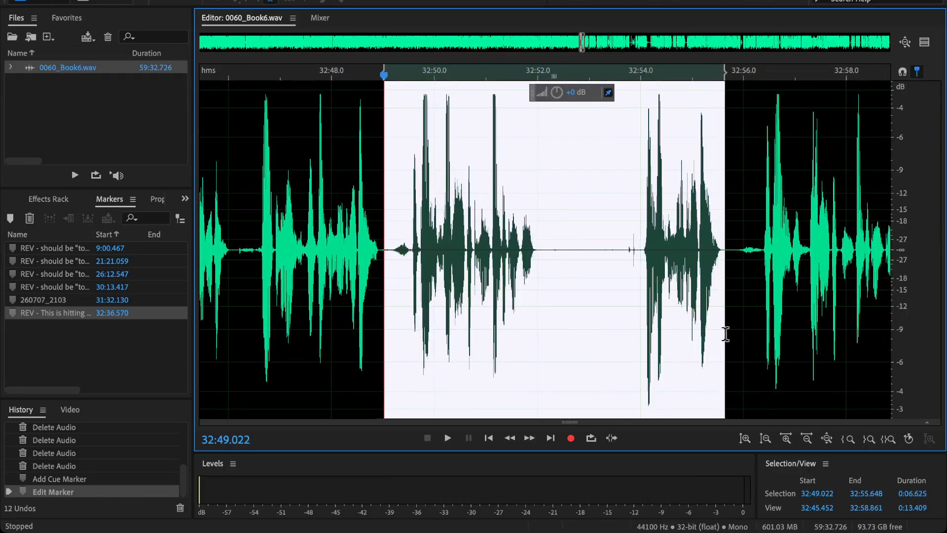
pyautogui.press('Delete')
pyautogui.press('space')
pyautogui.scroll(-3, 332, 249)
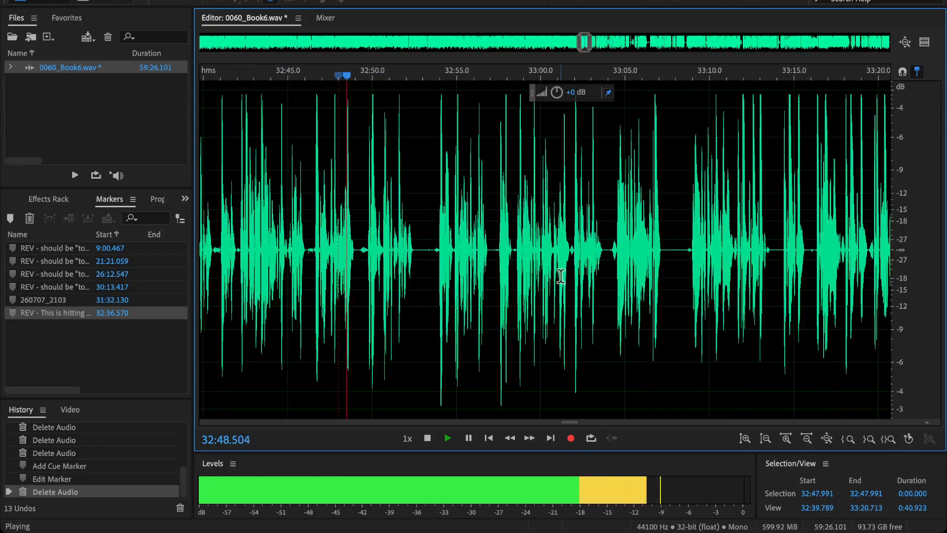
pyautogui.scroll(3, 331, 249)
pyautogui.press('space')
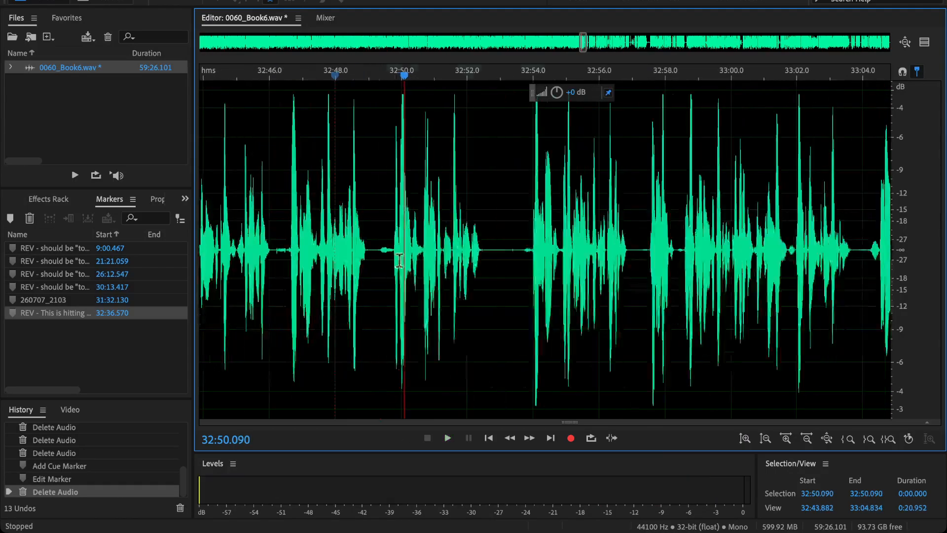
pyautogui.hotkey('ctrl', 'z')
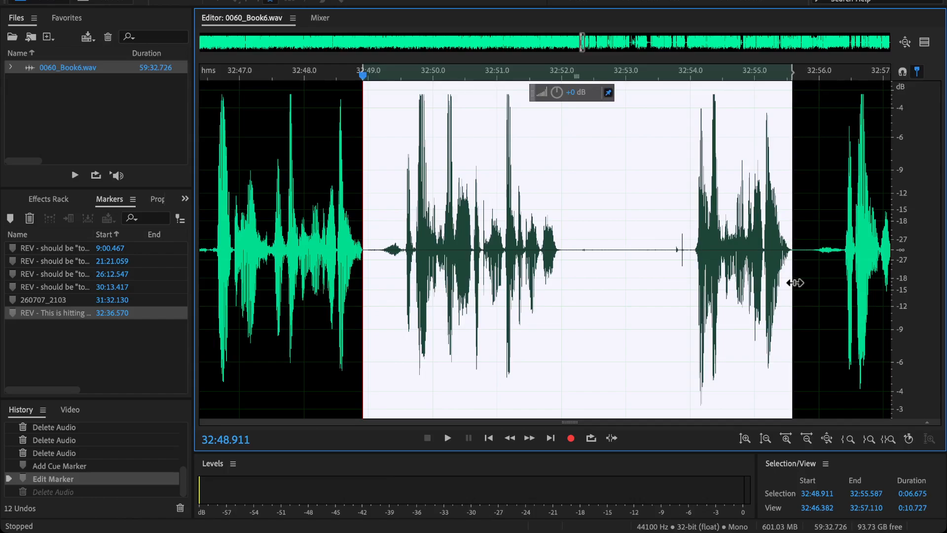
# - Try deleting the audio from 32:48.911 to 32:55.587, play back the join from 32:48.276, and undo the cut
pyautogui.press('Delete')
pyautogui.press('space')
pyautogui.scroll(-3, 512, 290)
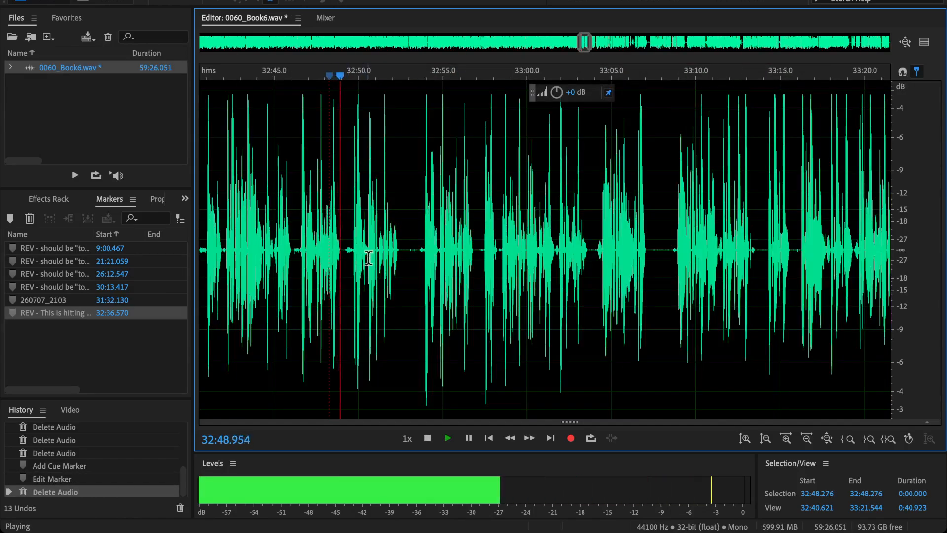
pyautogui.scroll(4, 570, 286)
pyautogui.press('space')
pyautogui.hotkey('ctrl', 'z')
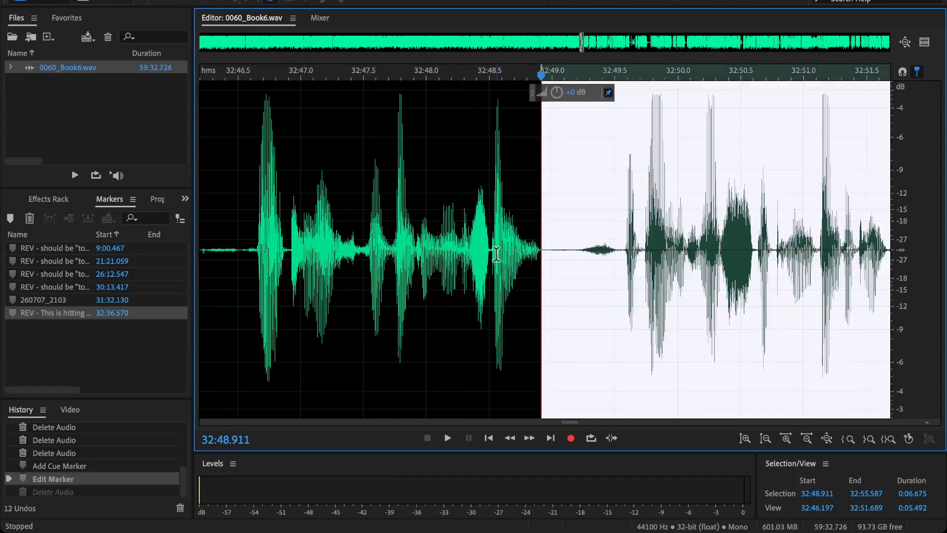
# - Try deleting the audio from 32:48.501 to 32:51.665, play back the join from 32:47.306, and undo the cut
pyautogui.scroll(-2, 533, 256)
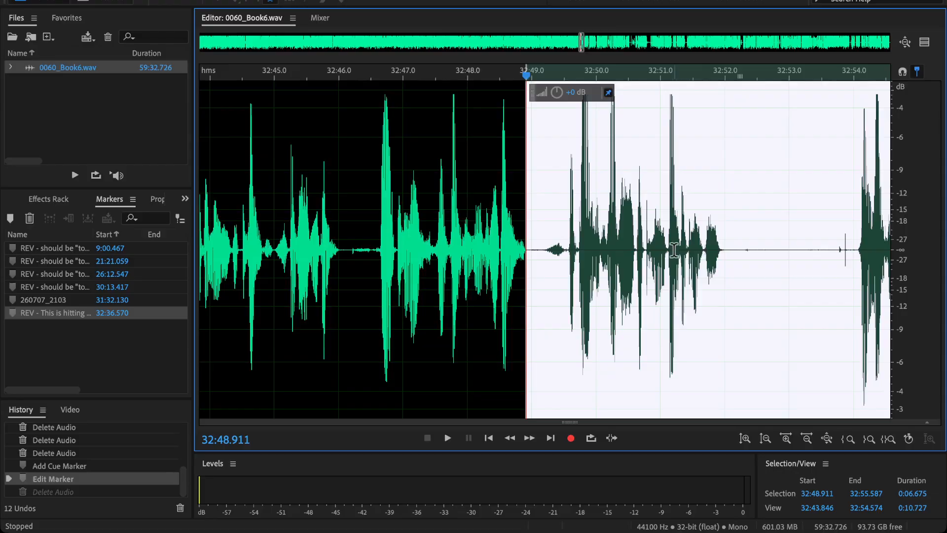
pyautogui.moveTo(667, 253); pyautogui.dragTo(495, 329)
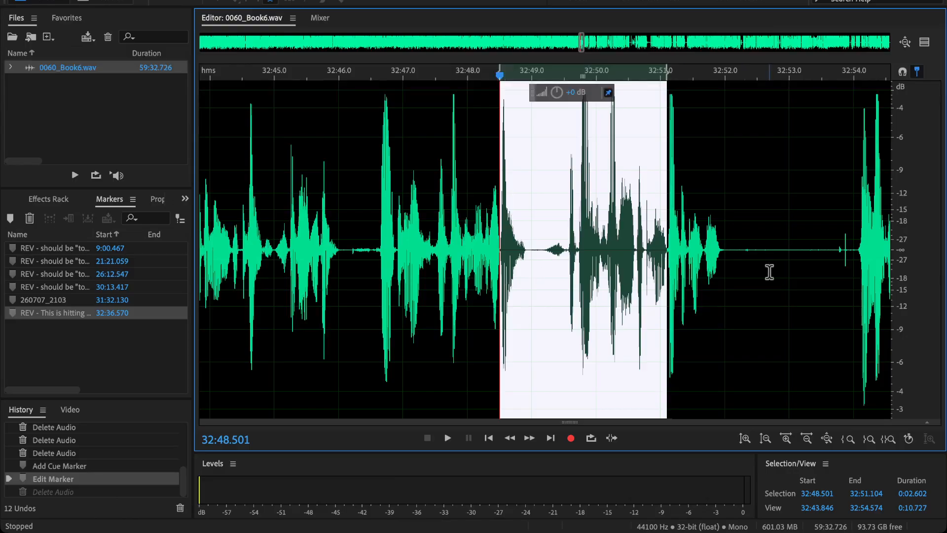
pyautogui.moveTo(666, 300); pyautogui.dragTo(706, 300)
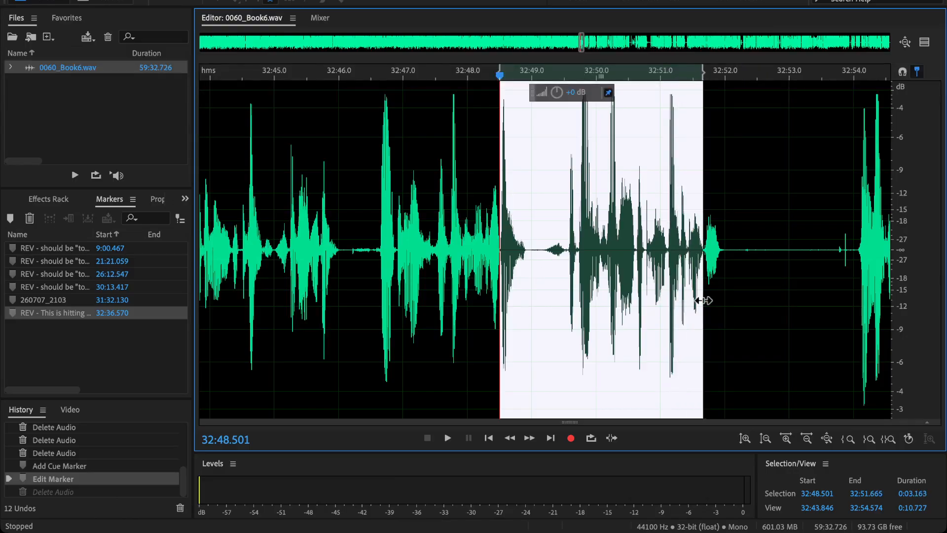
pyautogui.press('Delete')
pyautogui.click(423, 244)
pyautogui.press('space')
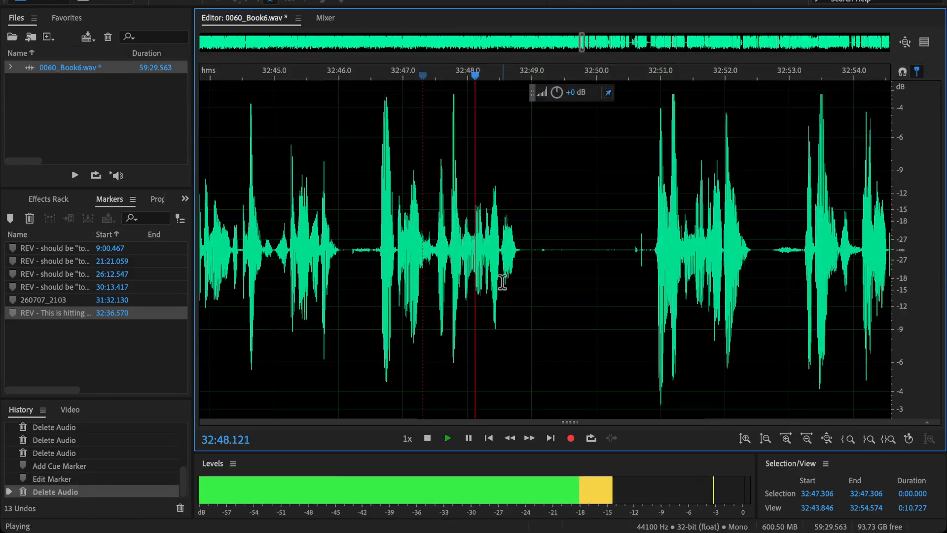
pyautogui.press('space')
pyautogui.hotkey('ctrl', 'z')
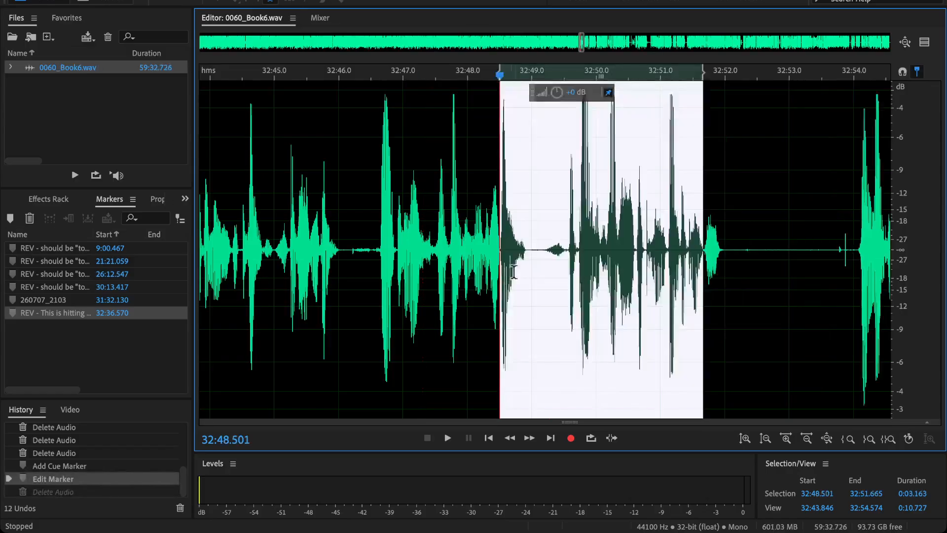
# - Compare the takes from 32:51.358 and 32:48.507, delete from 32:48.507 to 32:55.140, and play back the join from 32:47.925
pyautogui.click(684, 257)
pyautogui.press('space')
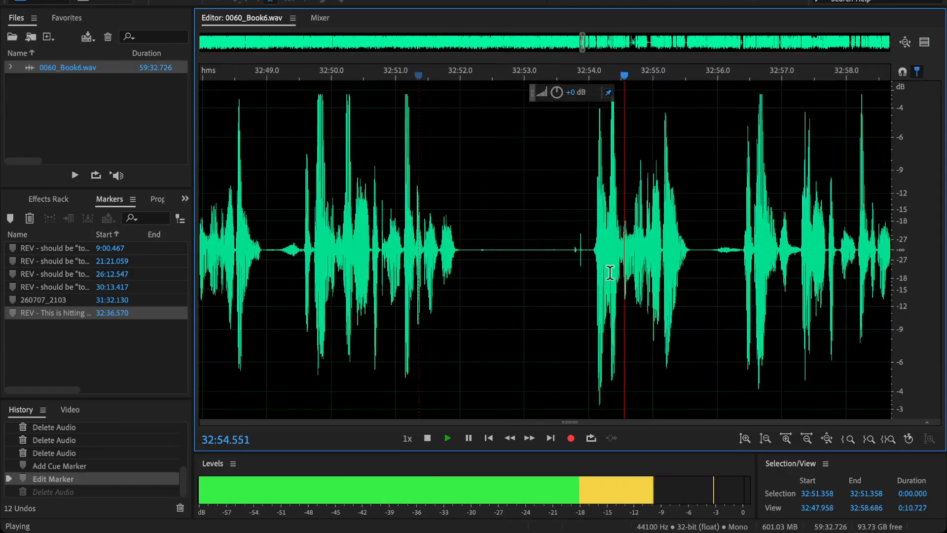
pyautogui.press('space')
pyautogui.click(332, 259)
pyautogui.press('space')
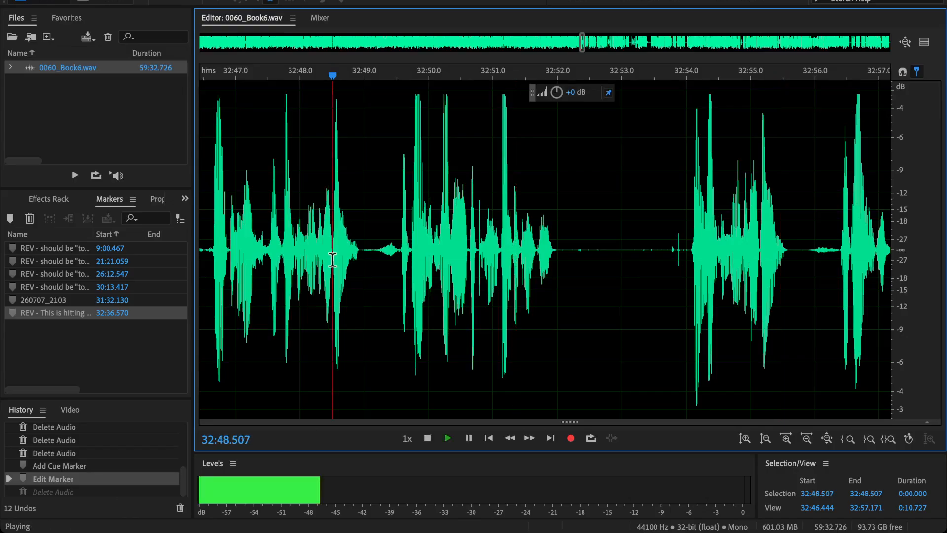
pyautogui.press('space')
pyautogui.moveTo(333, 259); pyautogui.dragTo(757, 320)
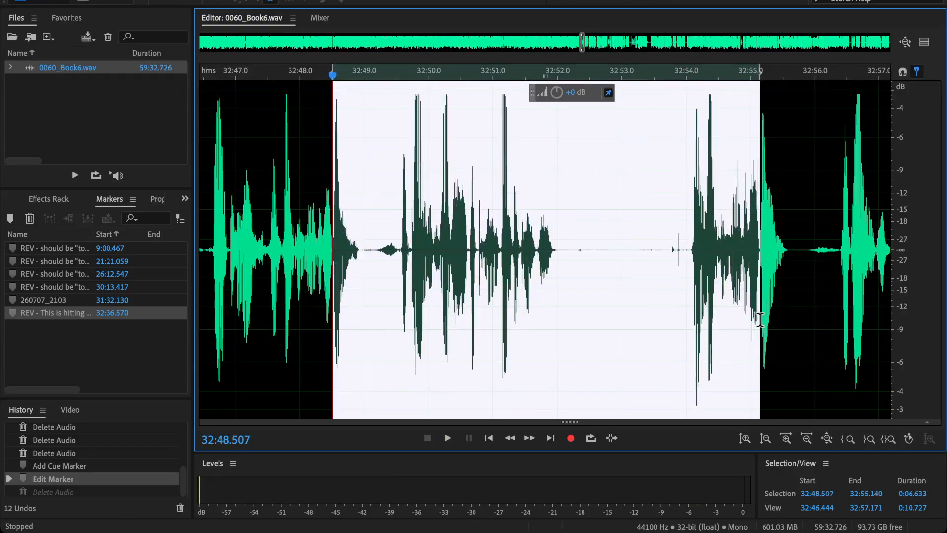
pyautogui.press('Delete')
pyautogui.click(295, 231)
pyautogui.press('space')
pyautogui.scroll(-3, 309, 228)
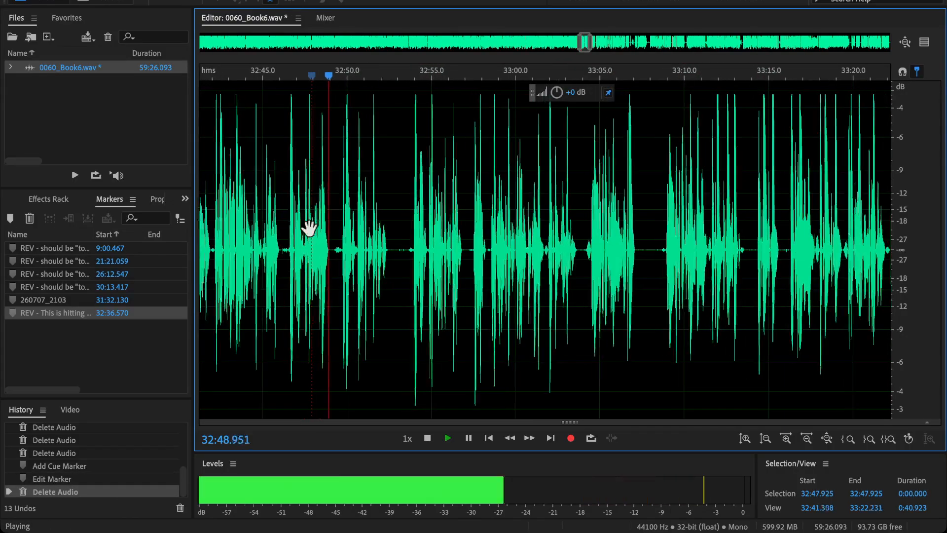
pyautogui.moveTo(310, 228); pyautogui.dragTo(398, 242)
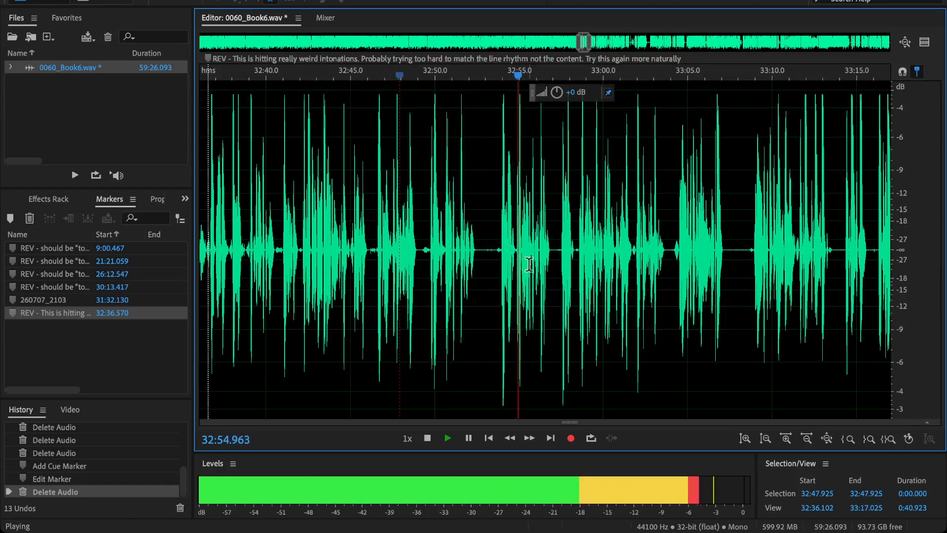
# - Delete the repeated phrase from 32:53.954 to about 32:57.5 and play back the join from 32:51.817
pyautogui.scroll(3, 529, 265)
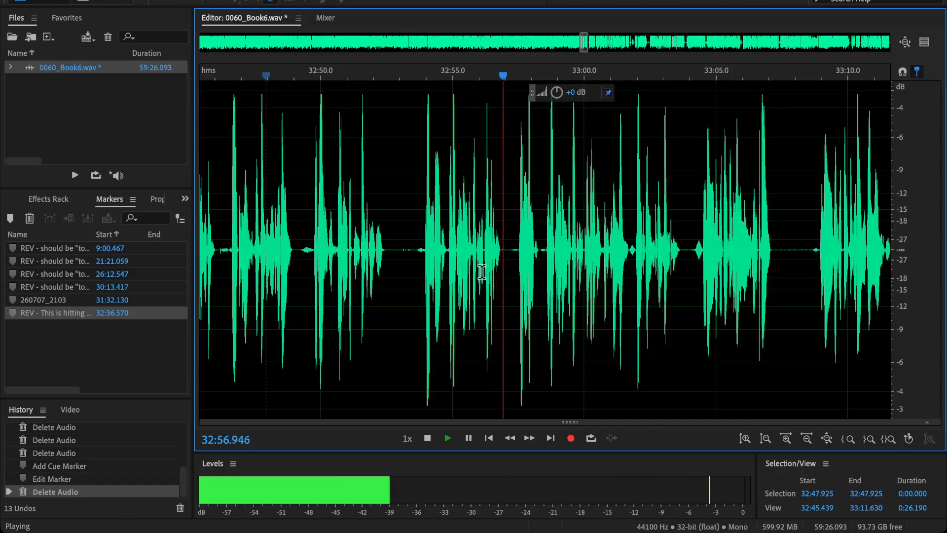
pyautogui.scroll(5, 482, 272)
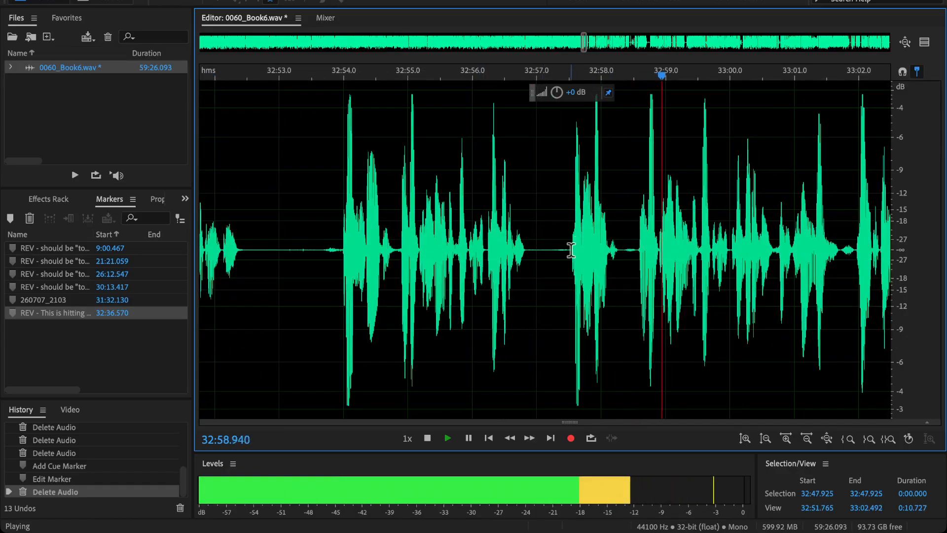
pyautogui.moveTo(570, 250); pyautogui.dragTo(344, 290)
pyautogui.press('Delete')
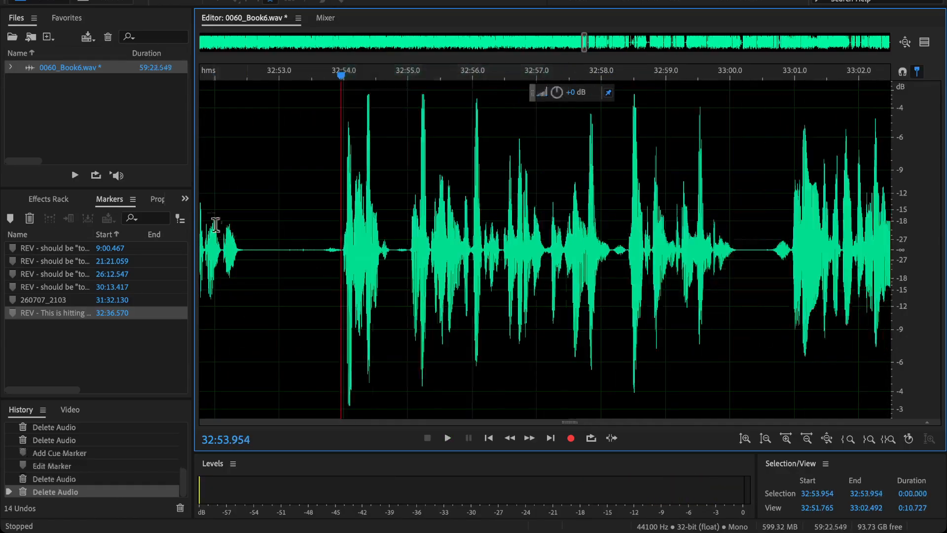
pyautogui.press('space')
pyautogui.scroll(-4, 452, 287)
pyautogui.scroll(-10, 452, 287)
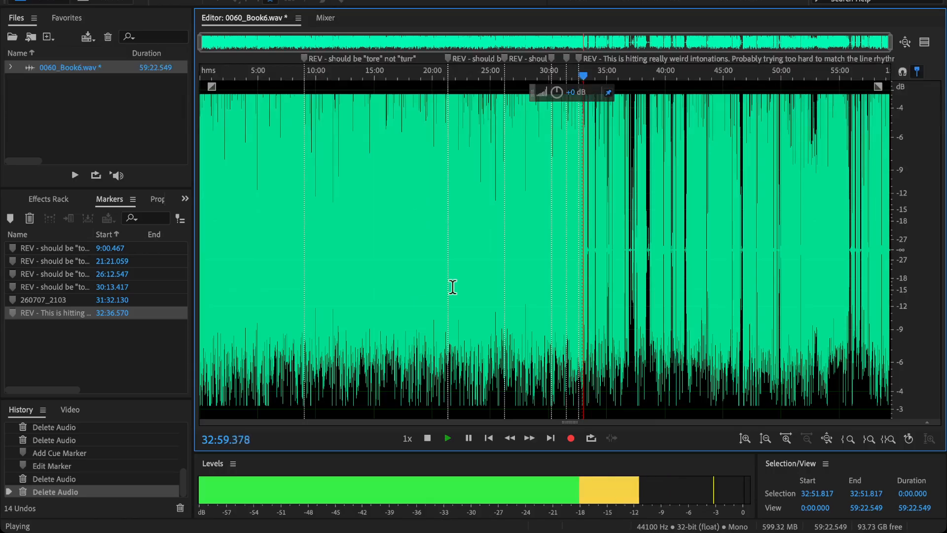
# - Delete the repeated take from 33:00.968 to 33:05.372 and play back the join from 32:59.262
pyautogui.scroll(10, 453, 287)
pyautogui.hscroll(2, 576, 250)
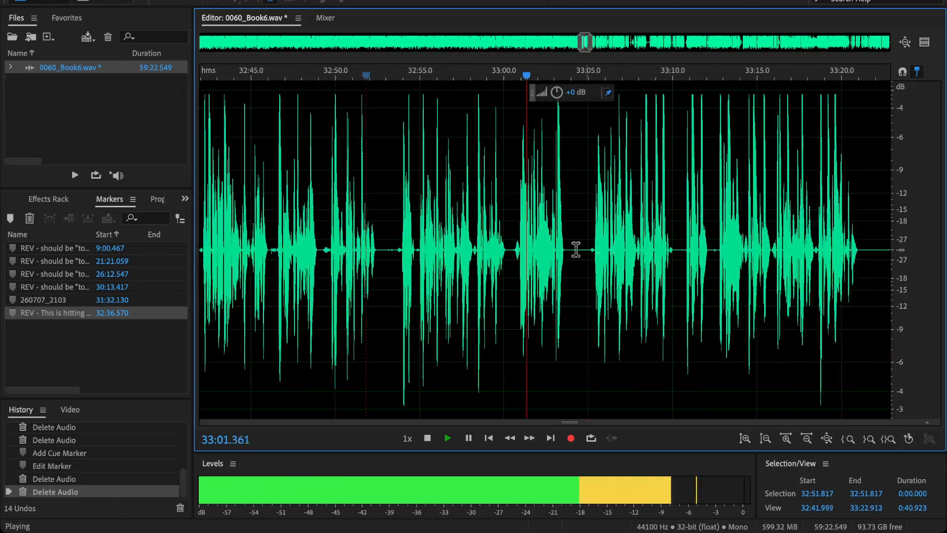
pyautogui.scroll(3, 624, 254)
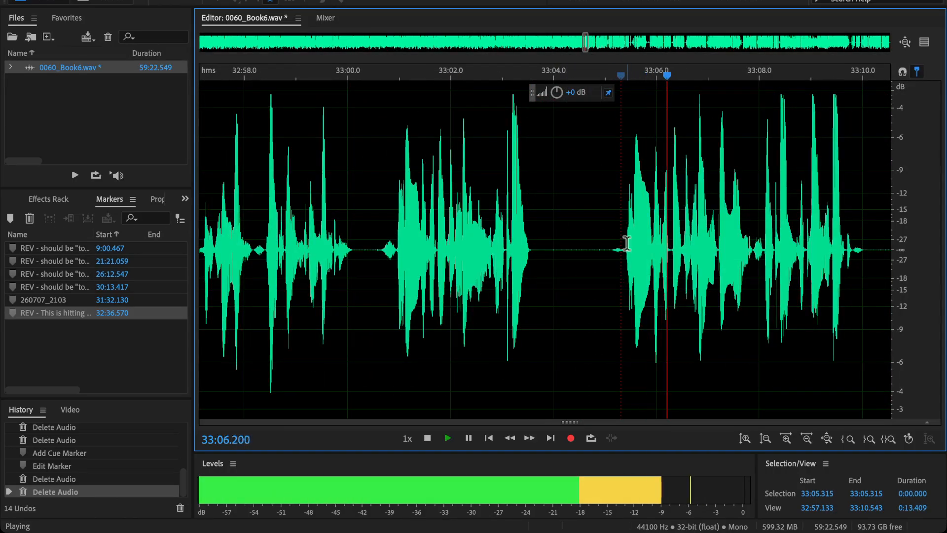
pyautogui.moveTo(625, 244); pyautogui.dragTo(392, 295)
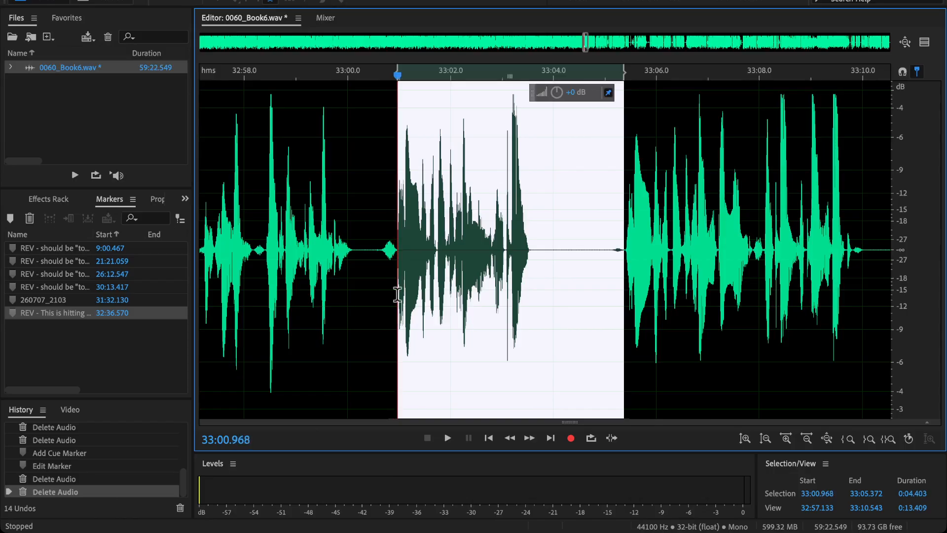
pyautogui.press('Delete')
pyautogui.click(311, 190)
pyautogui.press('space')
pyautogui.scroll(-10, 311, 228)
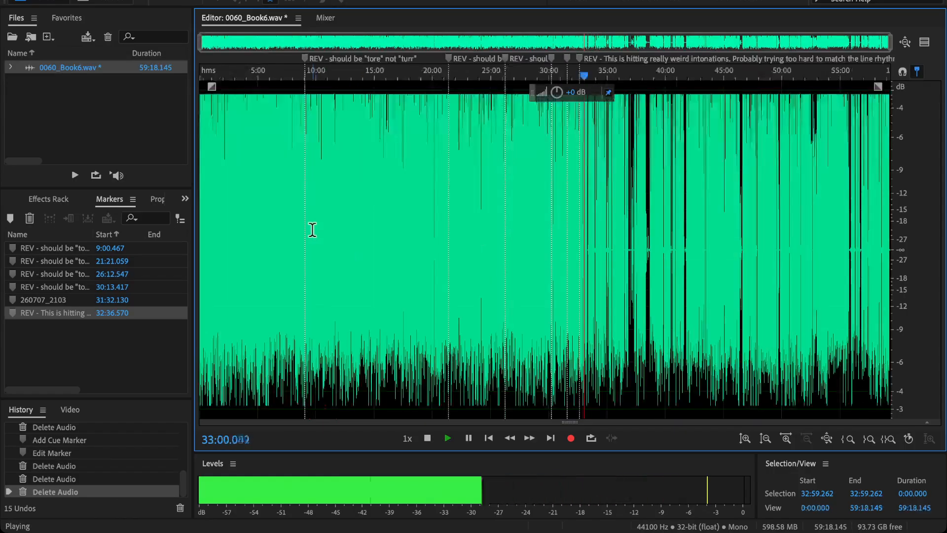
pyautogui.scroll(8, 312, 230)
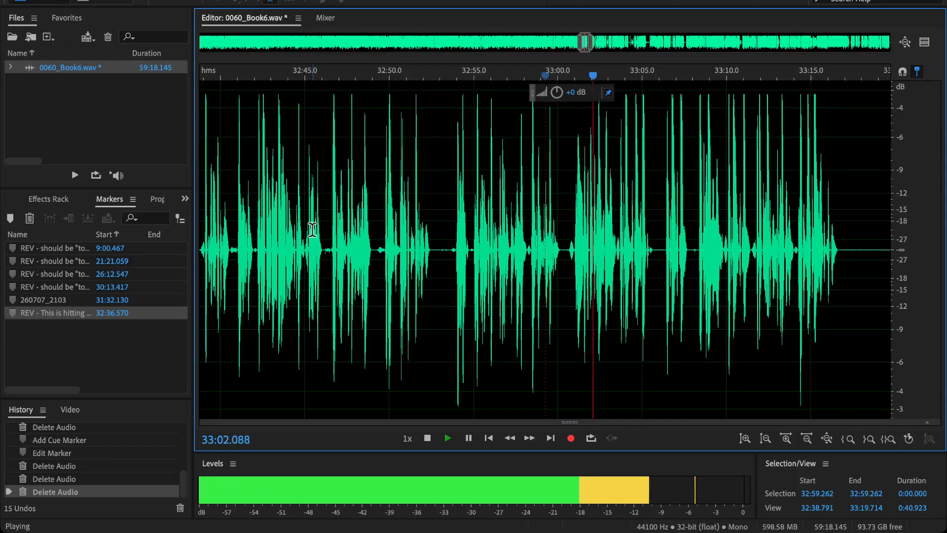
# - Compare the takes by playing the recording from 33:22.581 and from 33:06.799
pyautogui.scroll(1, 588, 281)
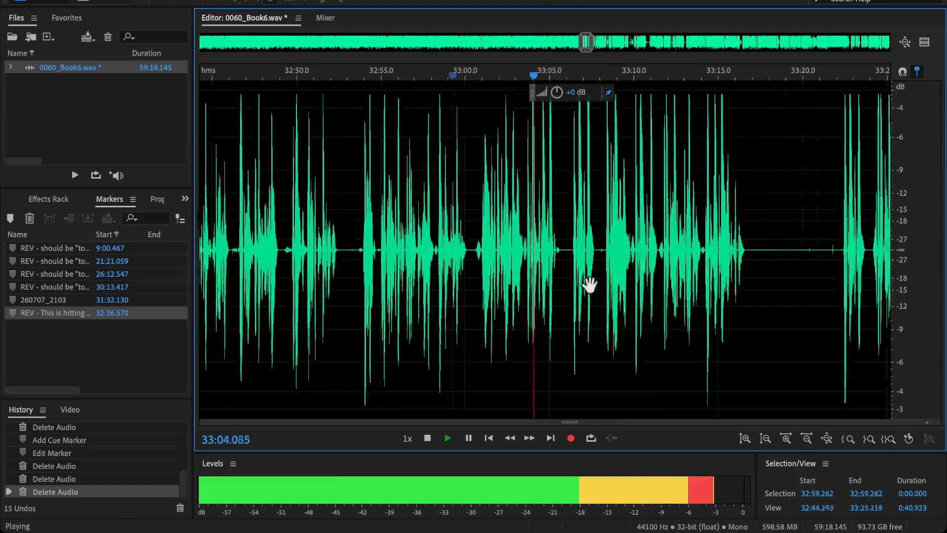
pyautogui.moveTo(583, 276); pyautogui.dragTo(398, 275)
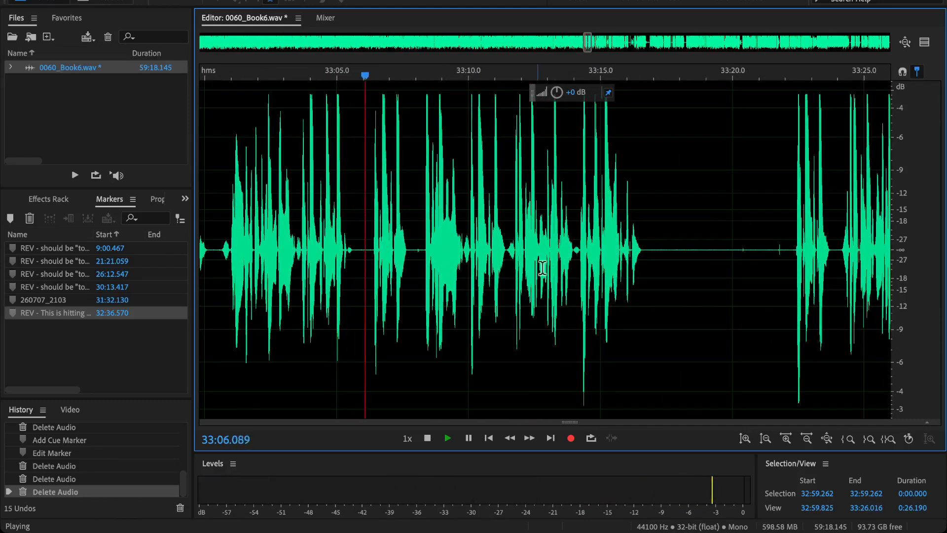
pyautogui.click(800, 268)
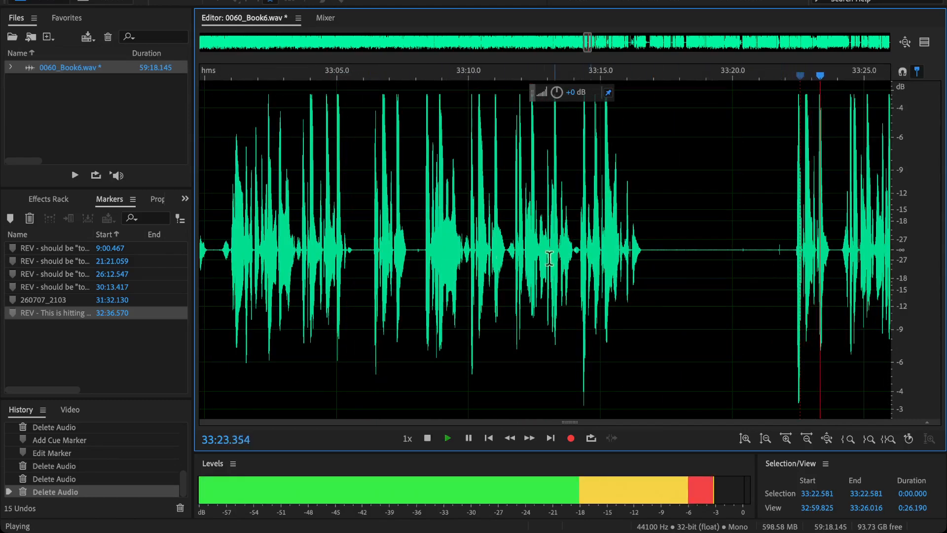
pyautogui.press('space')
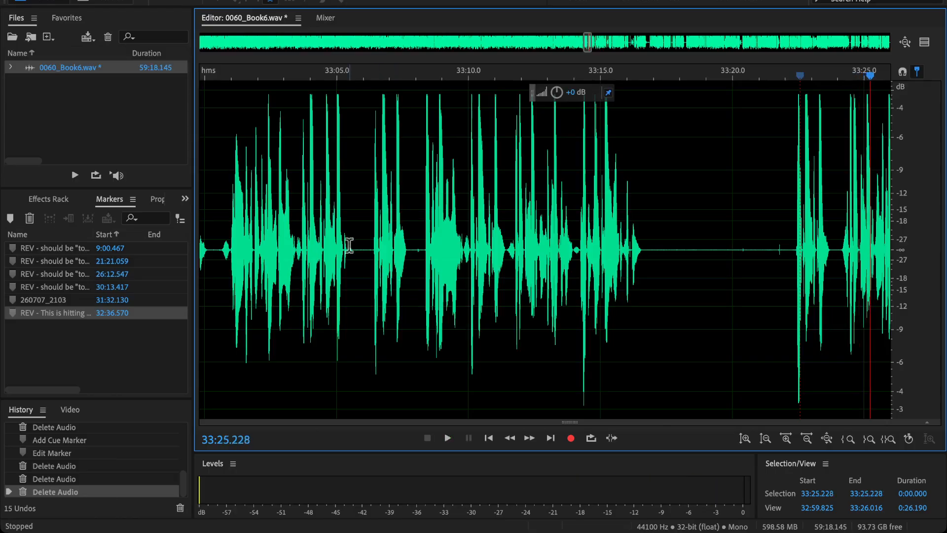
pyautogui.press('space')
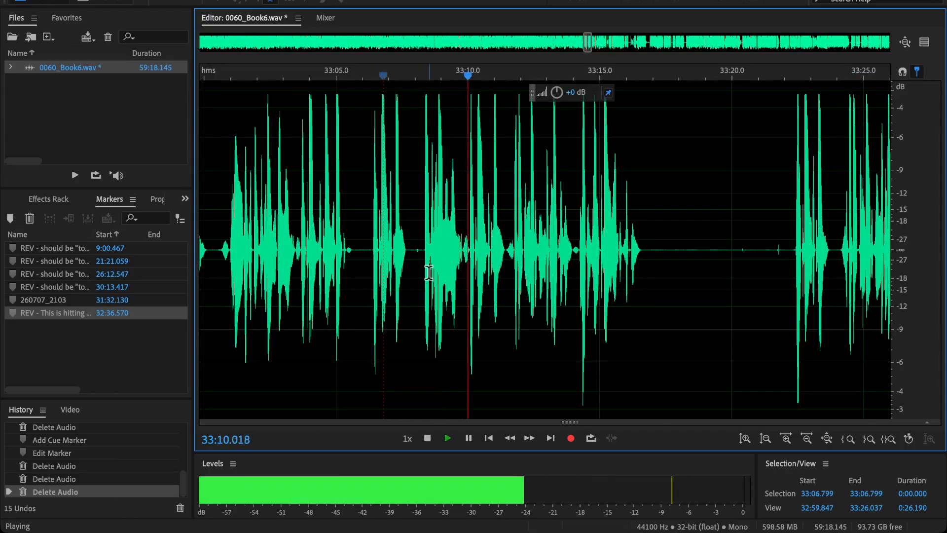
pyautogui.press('space')
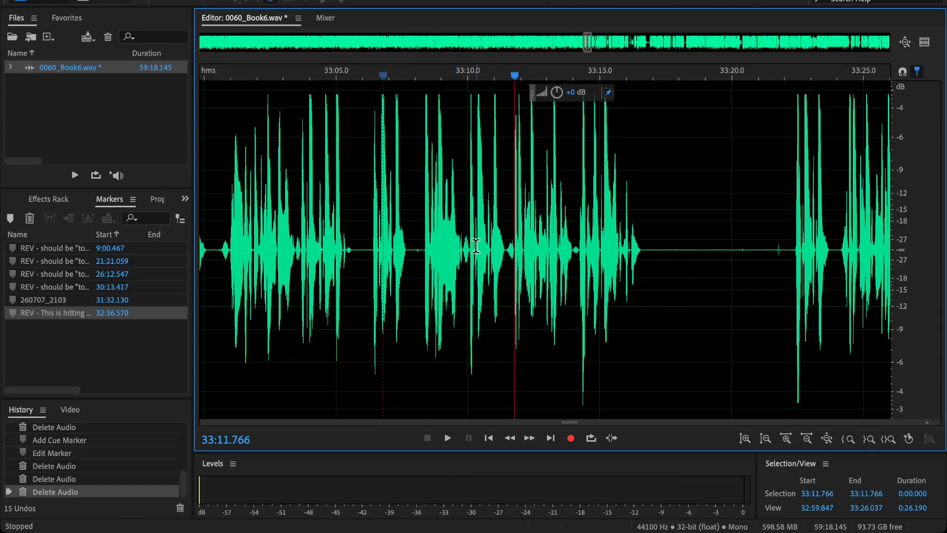
# - Try deleting the audio from about 33:03.5 to 33:09.9, play back the join from 33:02.326, and undo the cut
pyautogui.moveTo(464, 252); pyautogui.dragTo(294, 341)
pyautogui.press('Delete')
pyautogui.click(266, 268)
pyautogui.press('space')
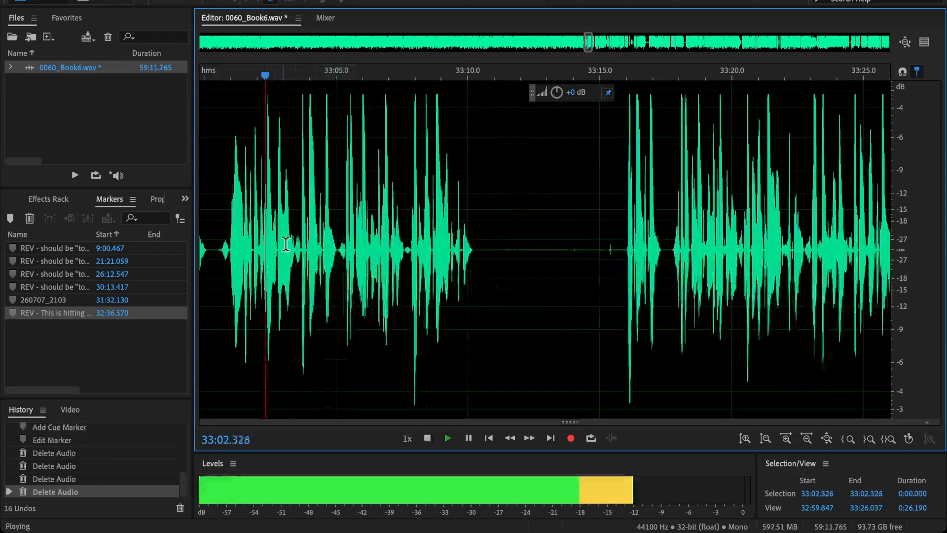
pyautogui.scroll(-12, 310, 270)
pyautogui.scroll(12, 306, 273)
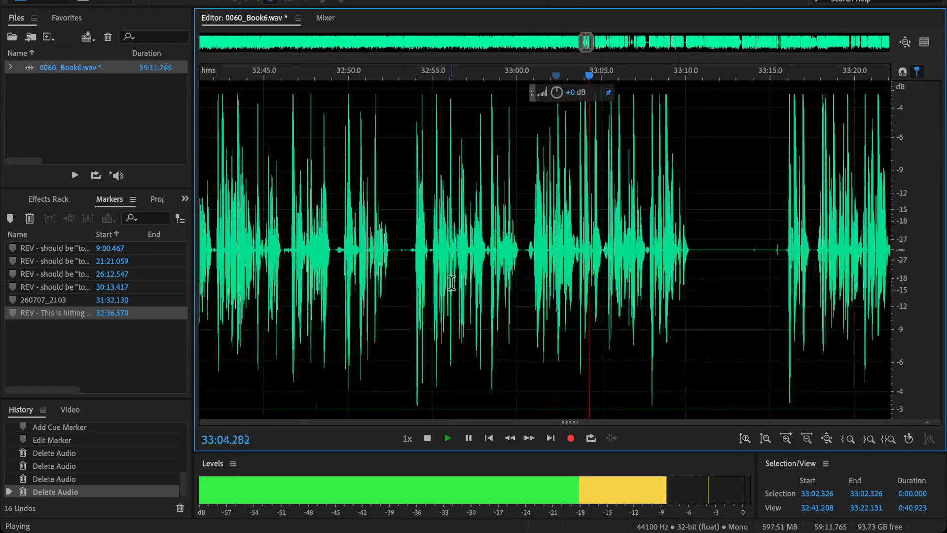
pyautogui.hotkey('ctrl', 'z')
# - Play the takes from 33:07.804 and 33:01.666, stopping at 33:02.086 to locate a cut point
pyautogui.click(648, 265)
pyautogui.press('space')
pyautogui.scroll(3, 649, 266)
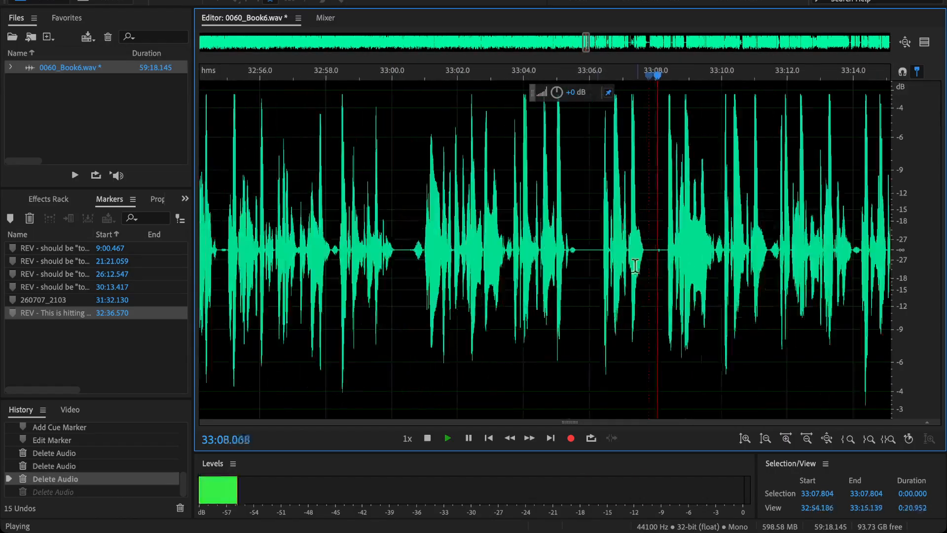
pyautogui.press('space')
pyautogui.click(446, 256)
pyautogui.press('space')
pyautogui.scroll(2, 446, 257)
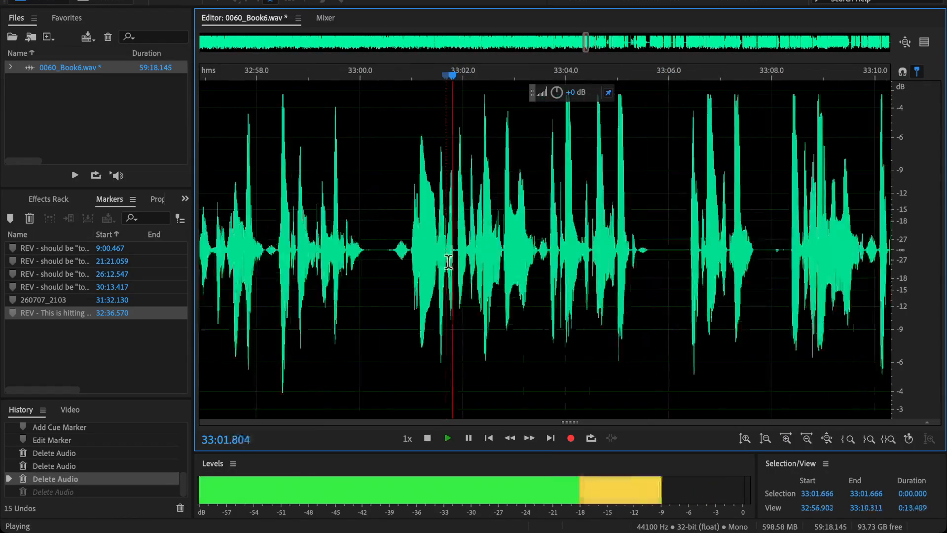
pyautogui.press('space')
pyautogui.press('space')
pyautogui.press('space')
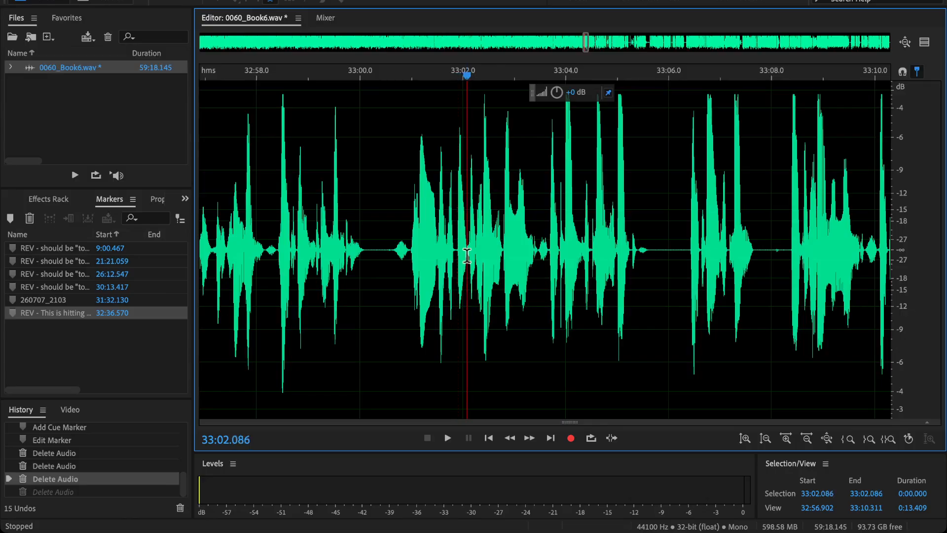
# - Delete the audio from 33:02.086 to 33:08.552 and play back the join from 33:01.411
pyautogui.moveTo(467, 255); pyautogui.dragTo(803, 335)
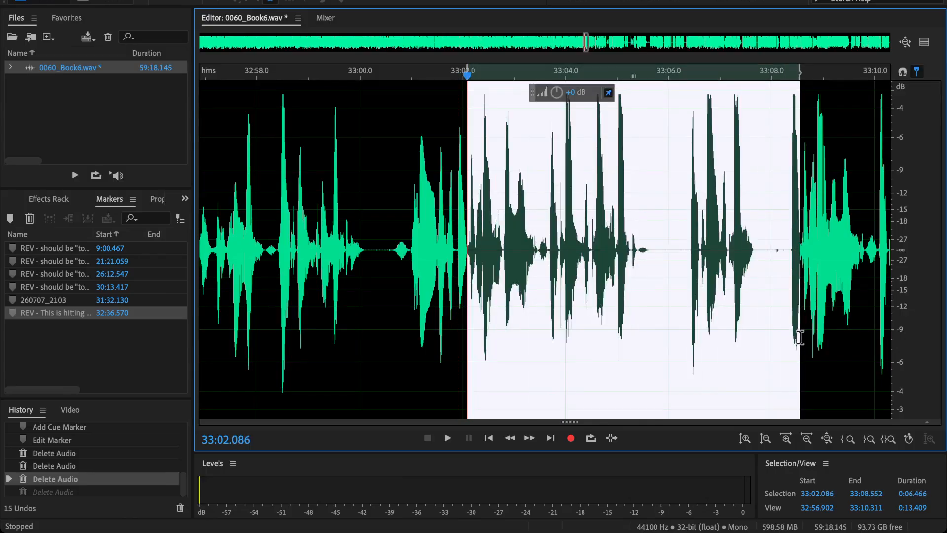
pyautogui.press('Delete')
pyautogui.click(433, 246)
pyautogui.press('space')
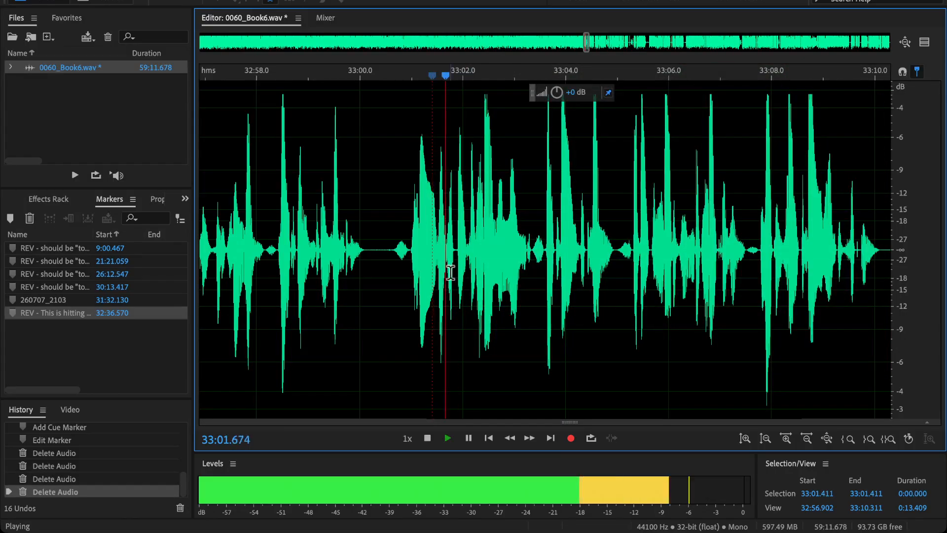
pyautogui.scroll(-5, 612, 269)
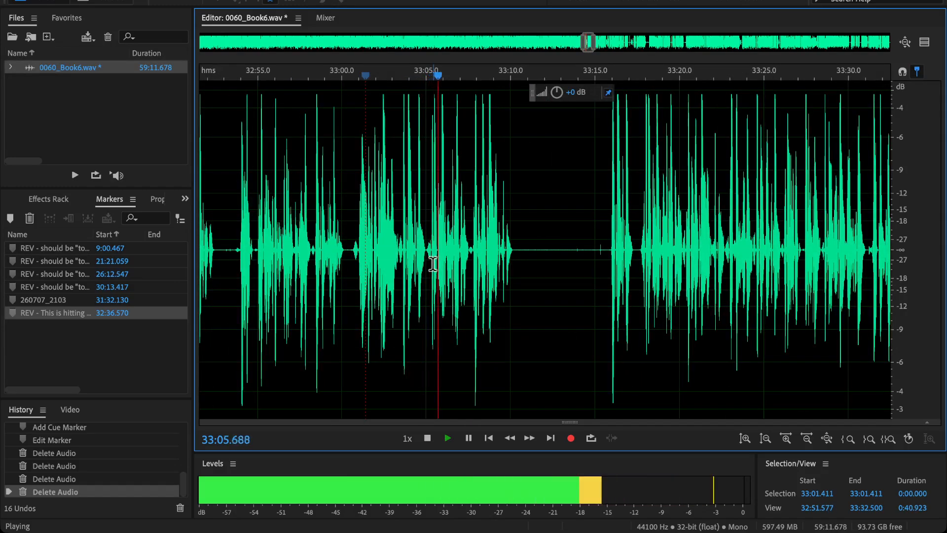
pyautogui.scroll(2, 432, 264)
# - Delete the audio from about 33:05 to 33:17.3, including the long pause, and play back the join from 33:03.571
pyautogui.press('space')
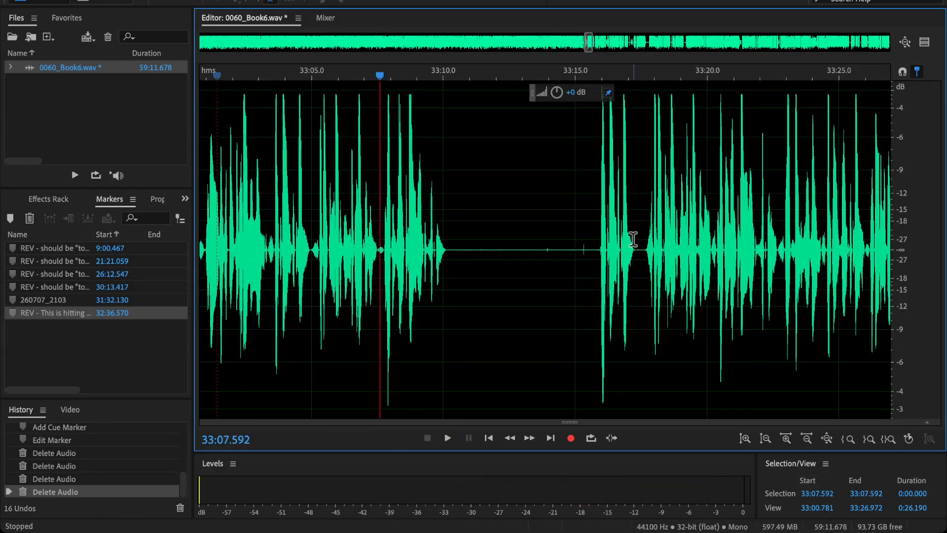
pyautogui.press('space')
pyautogui.moveTo(634, 256); pyautogui.dragTo(312, 334)
pyautogui.press('Delete')
pyautogui.click(273, 213)
pyautogui.press('space')
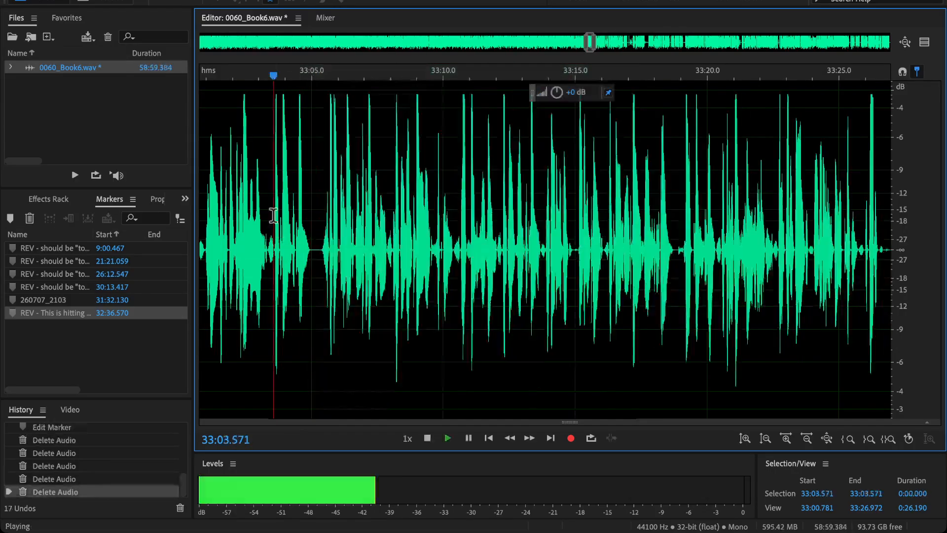
# - Add a cue marker at 33:10.681 while the recording plays
pyautogui.scroll(-2, 273, 213)
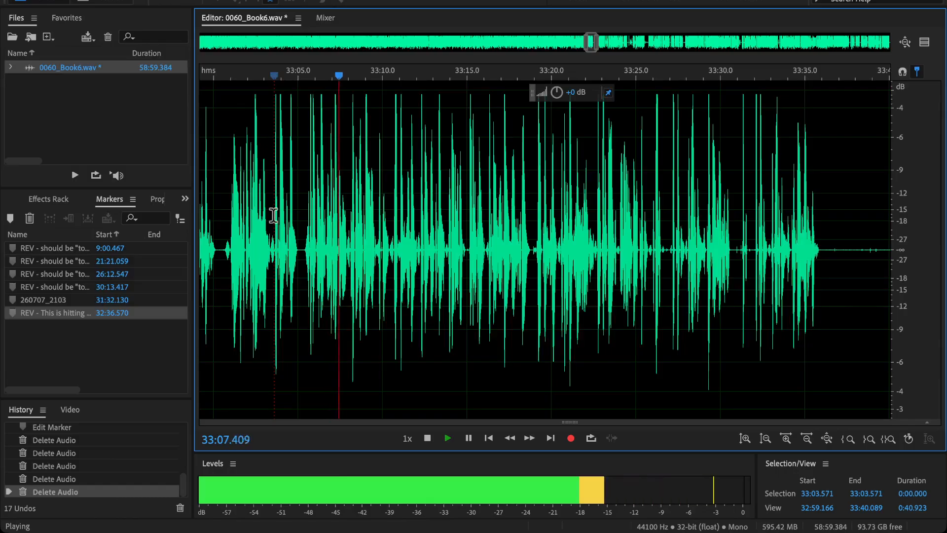
pyautogui.scroll(-3, 296, 213)
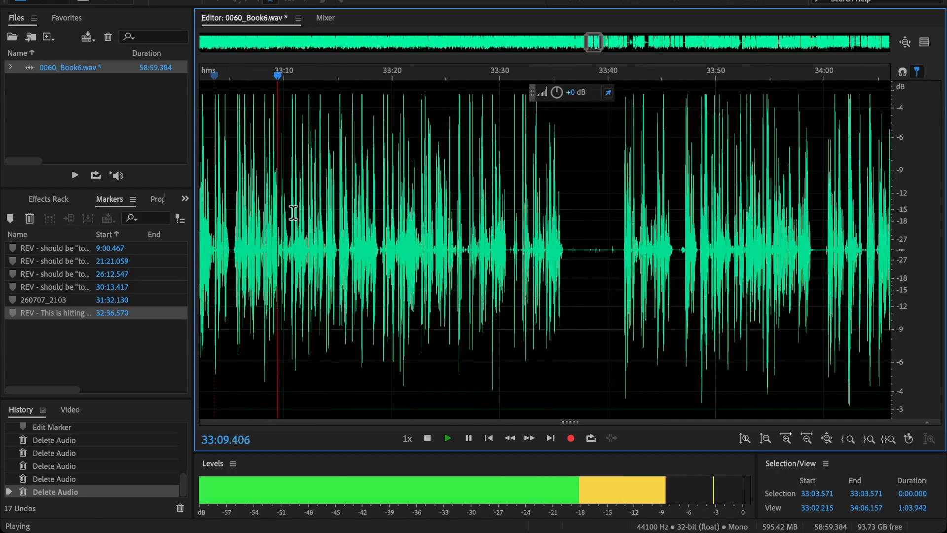
pyautogui.scroll(-2, 294, 200)
pyautogui.press('m')
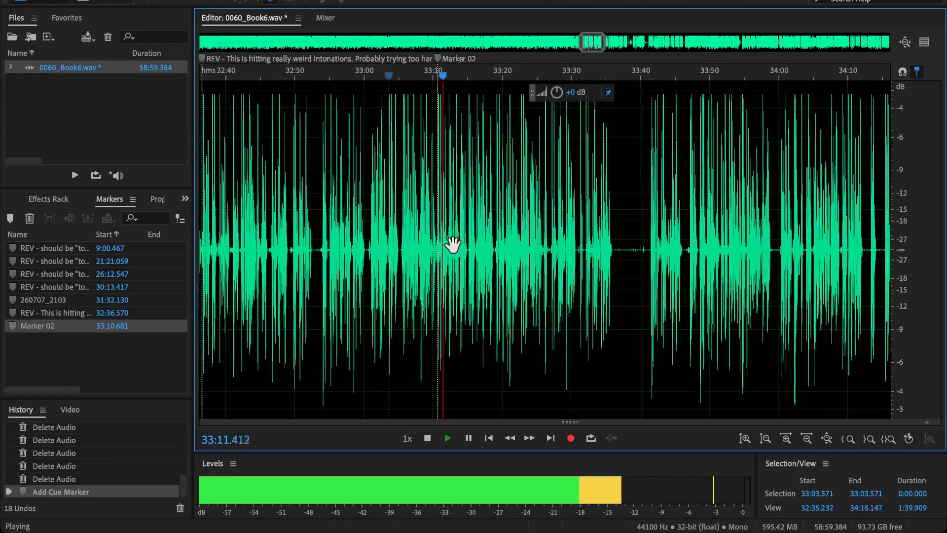
# - Compare the takes by playing the recording from 33:41.713, 33:47.161 and 33:18.426
pyautogui.scroll(-5, 452, 244)
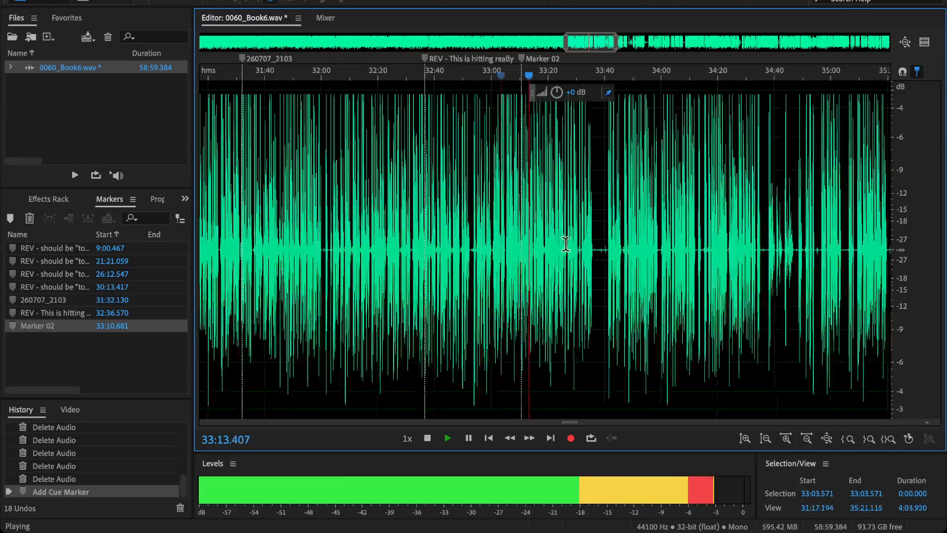
pyautogui.scroll(5, 566, 244)
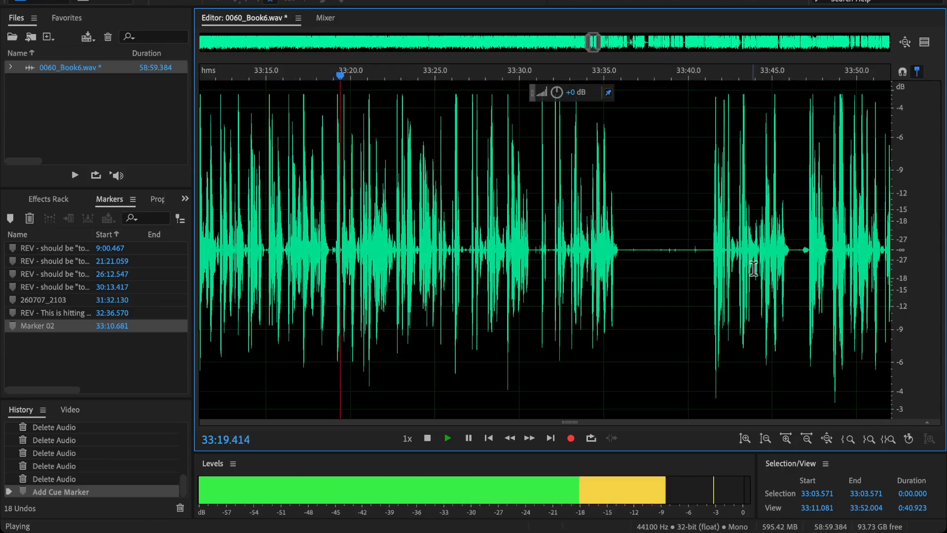
pyautogui.click(716, 269)
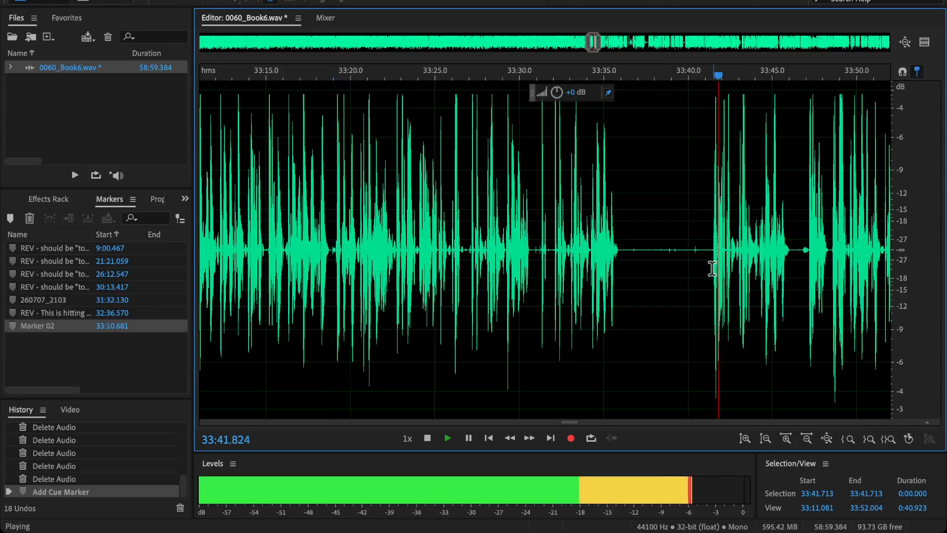
pyautogui.click(808, 257)
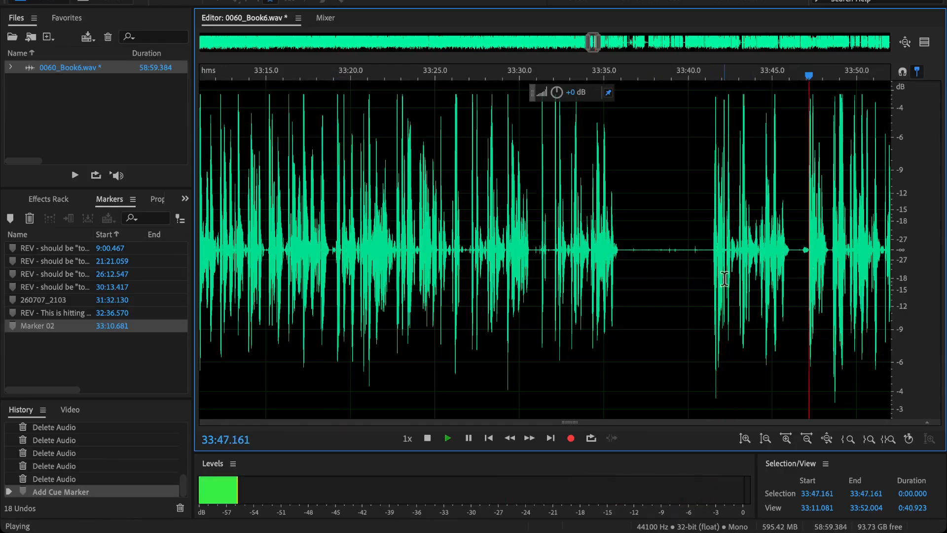
pyautogui.click(324, 250)
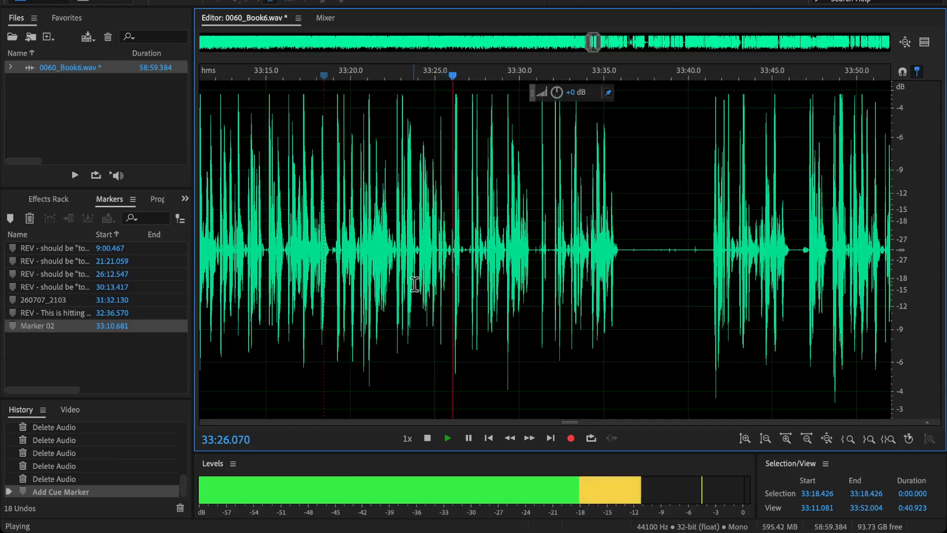
# - Find the cut point by playing from 33:24.762, delete from 33:25.214 to 33:27.372, and play back the join from 33:24.689
pyautogui.scroll(4, 510, 255)
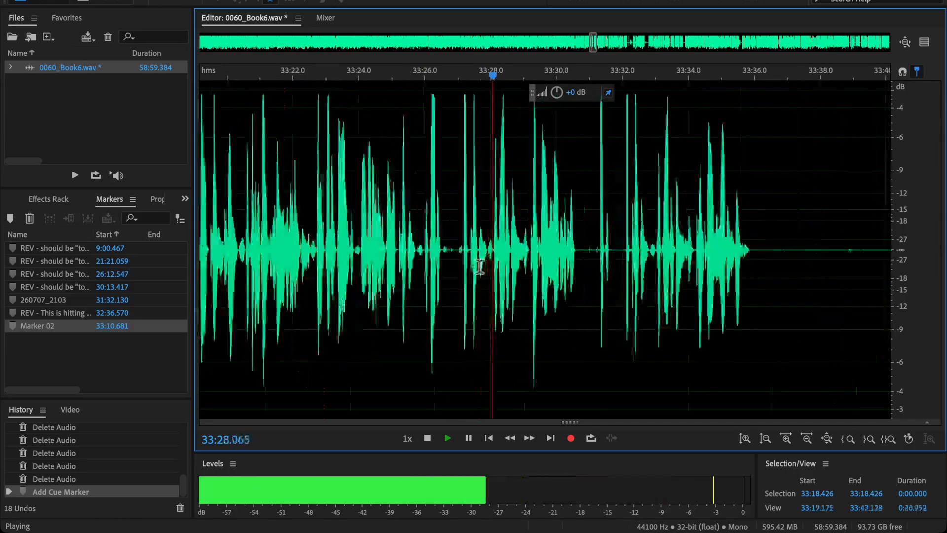
pyautogui.click(411, 267)
pyautogui.scroll(2, 414, 266)
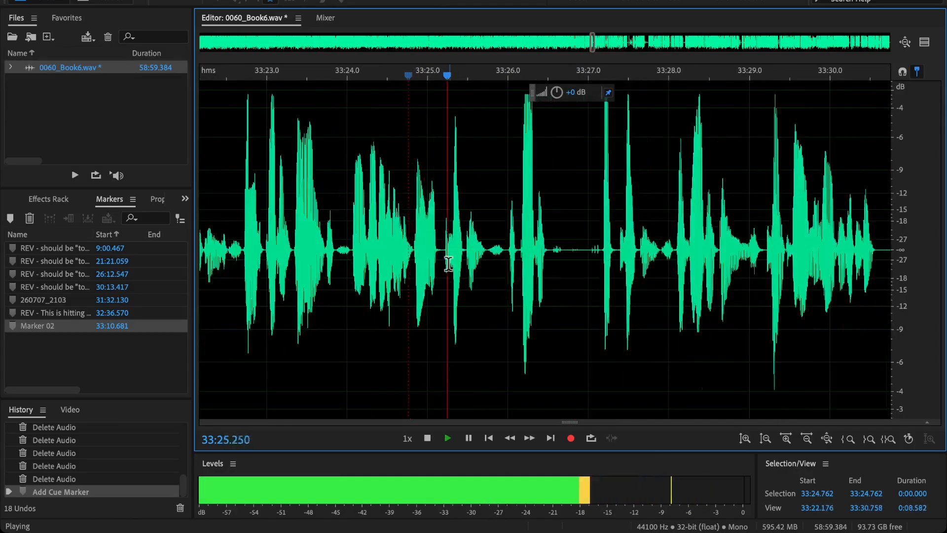
pyautogui.press('space')
pyautogui.moveTo(444, 316); pyautogui.dragTo(618, 328)
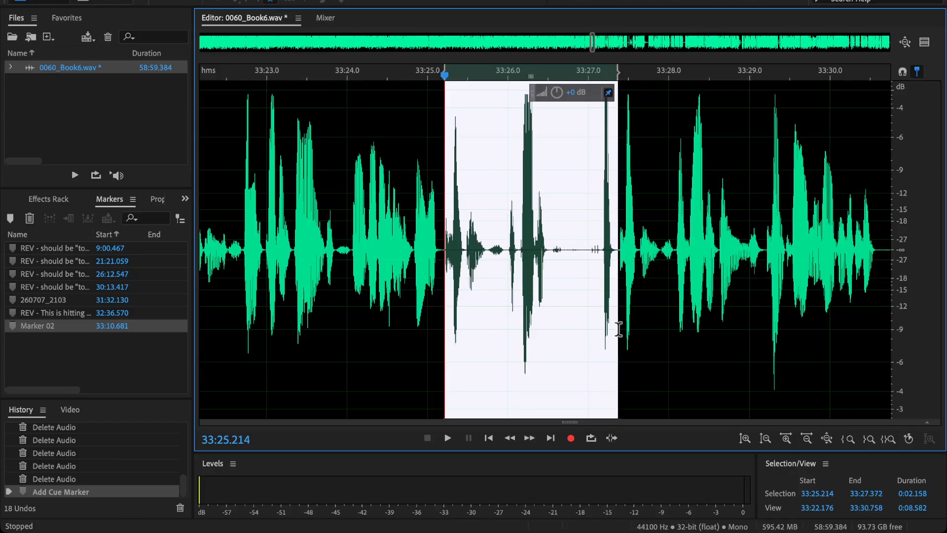
pyautogui.press('Delete')
pyautogui.click(401, 223)
pyautogui.press('space')
pyautogui.scroll(-7, 402, 223)
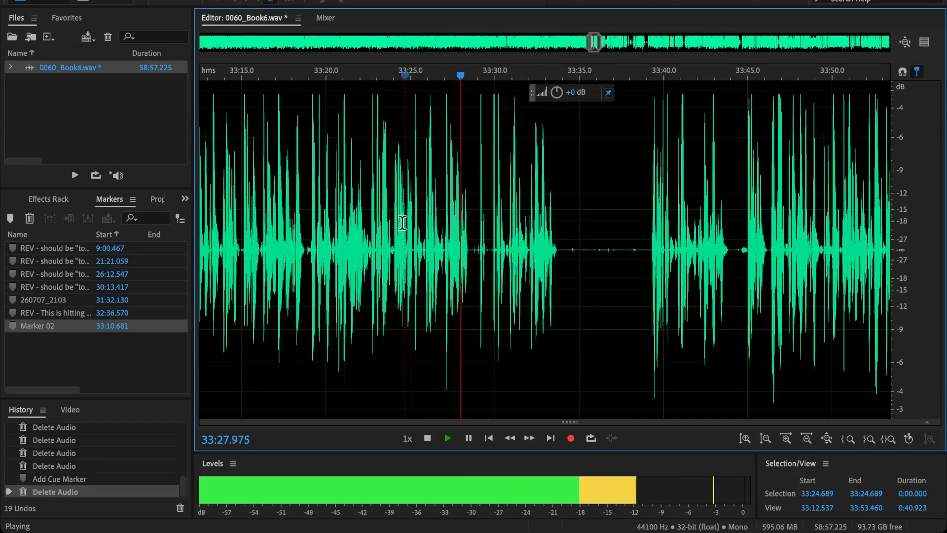
# - Compare the takes by playing from 33:39.835 and 33:21.851, and undo the last deletion
pyautogui.scroll(1, 513, 237)
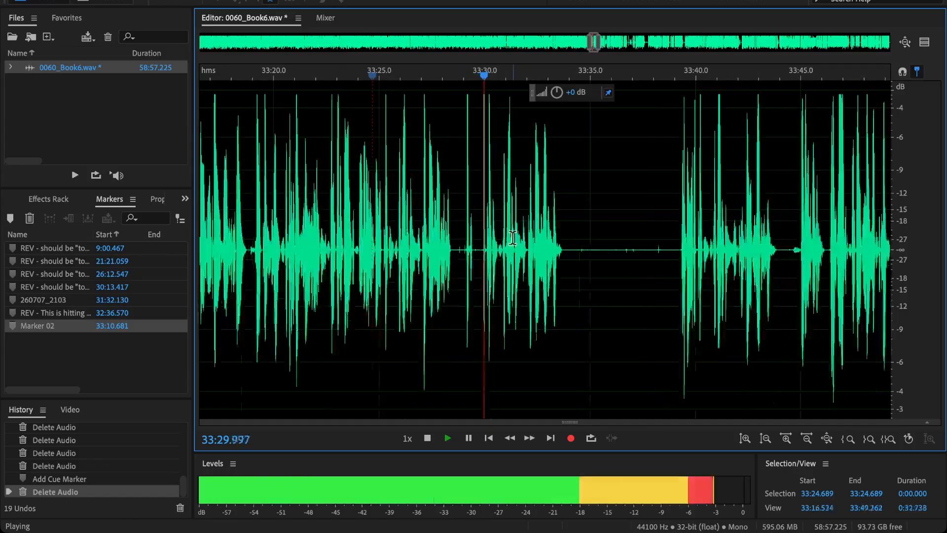
pyautogui.hscroll(-2, 513, 238)
pyautogui.click(734, 276)
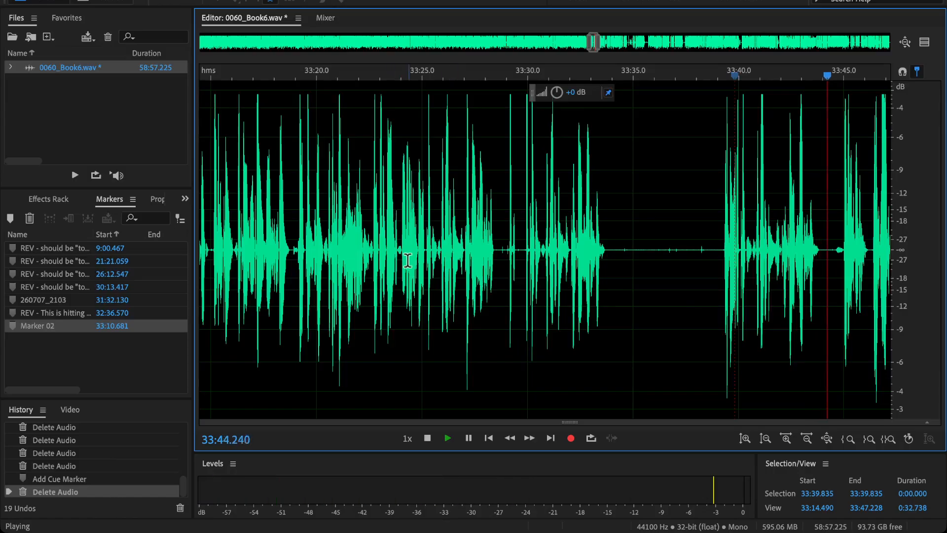
pyautogui.click(355, 256)
pyautogui.scroll(2, 358, 257)
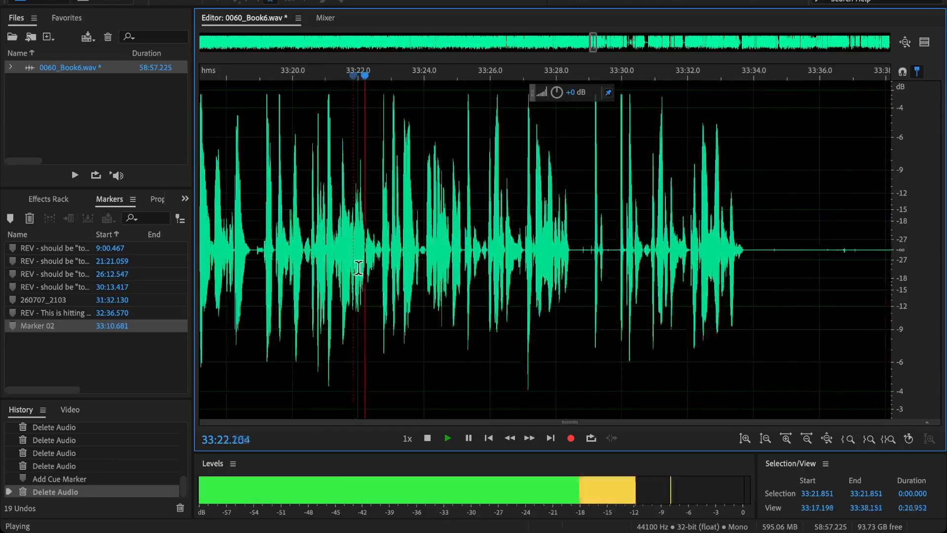
pyautogui.scroll(-2, 414, 269)
pyautogui.hotkey('ctrl', 'z')
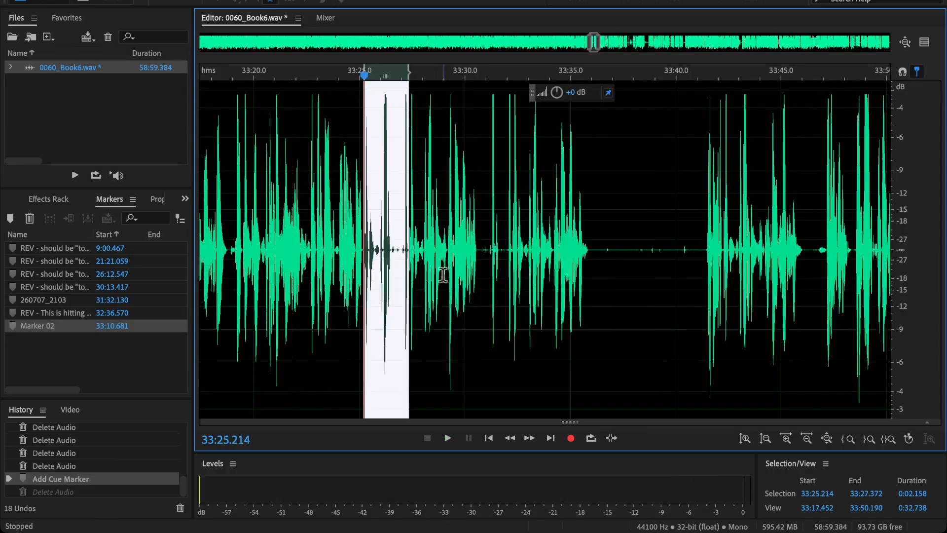
# - Try deleting from 33:25.214 to 33:41.731, play back the join from 33:24.425, and undo the deletion
pyautogui.moveTo(411, 271); pyautogui.dragTo(713, 315)
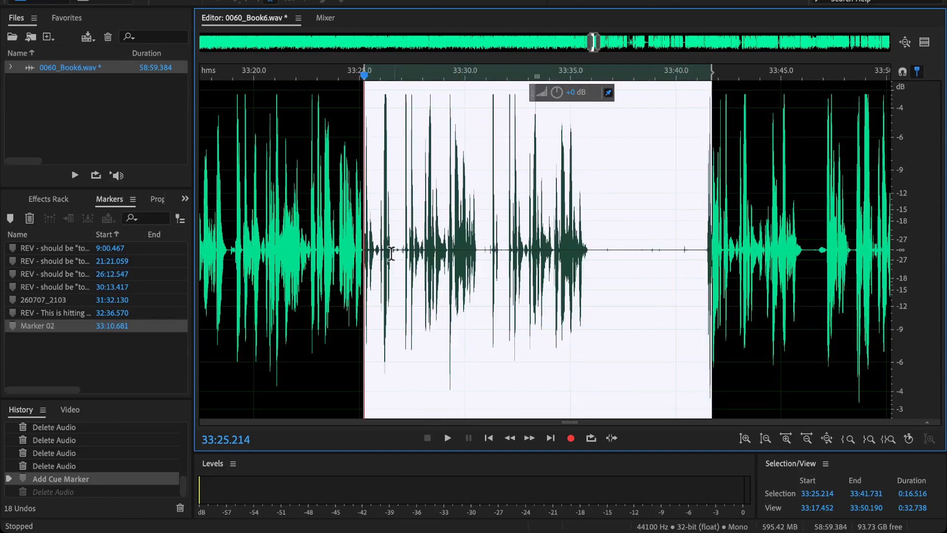
pyautogui.press('Delete')
pyautogui.click(347, 269)
pyautogui.press('space')
pyautogui.scroll(2, 363, 285)
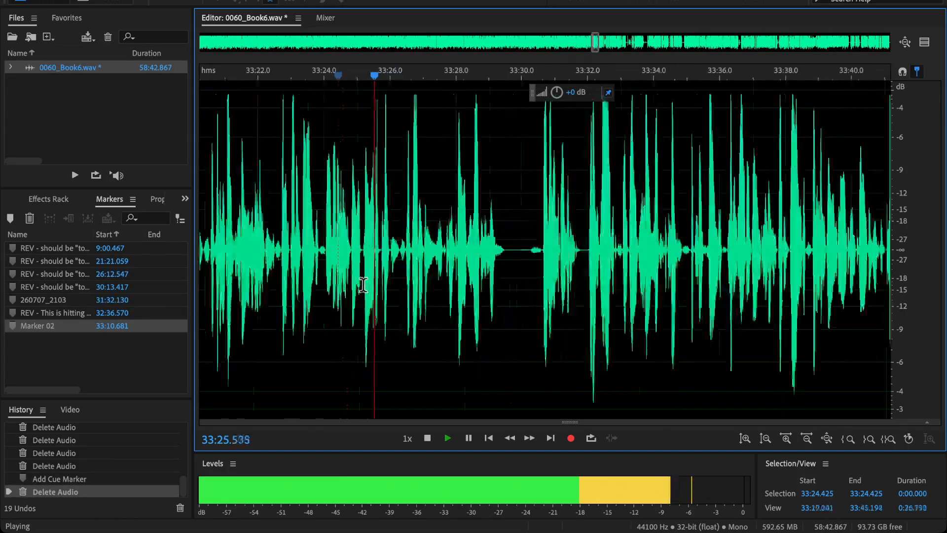
pyautogui.press('space')
pyautogui.hotkey('ctrl', 'z')
pyautogui.scroll(2, 502, 303)
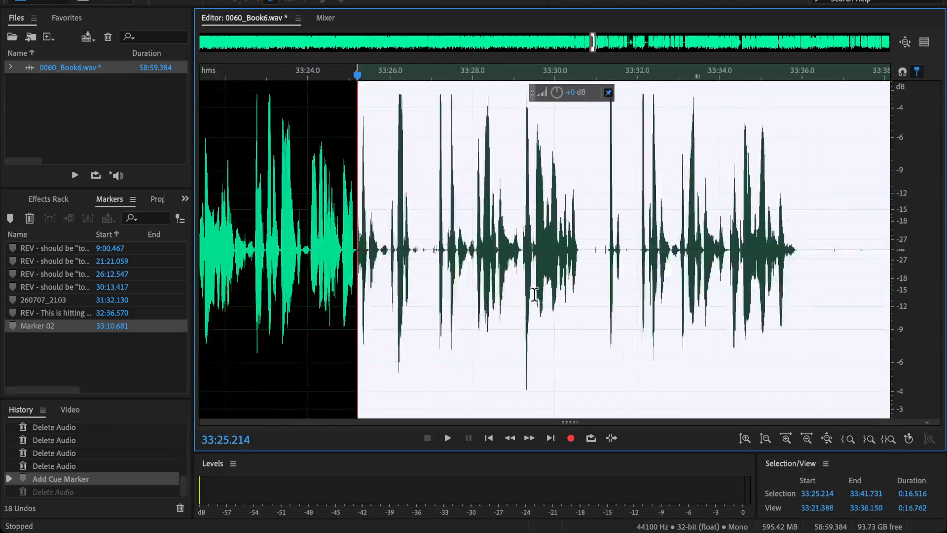
# - Try deleting from 33:26.143 to 33:42.344, play back the join from 33:24.990, and undo the deletion
pyautogui.scroll(-3, 533, 288)
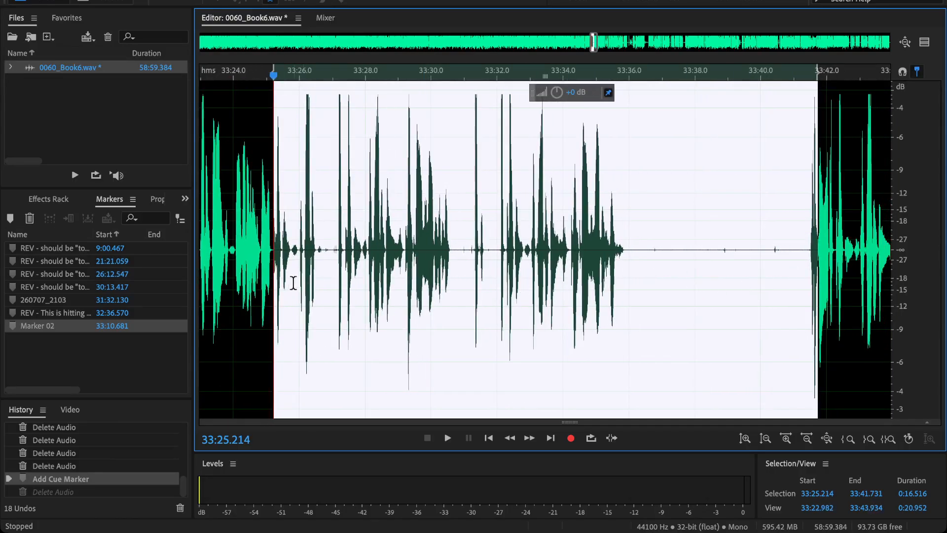
pyautogui.moveTo(274, 269); pyautogui.dragTo(304, 276)
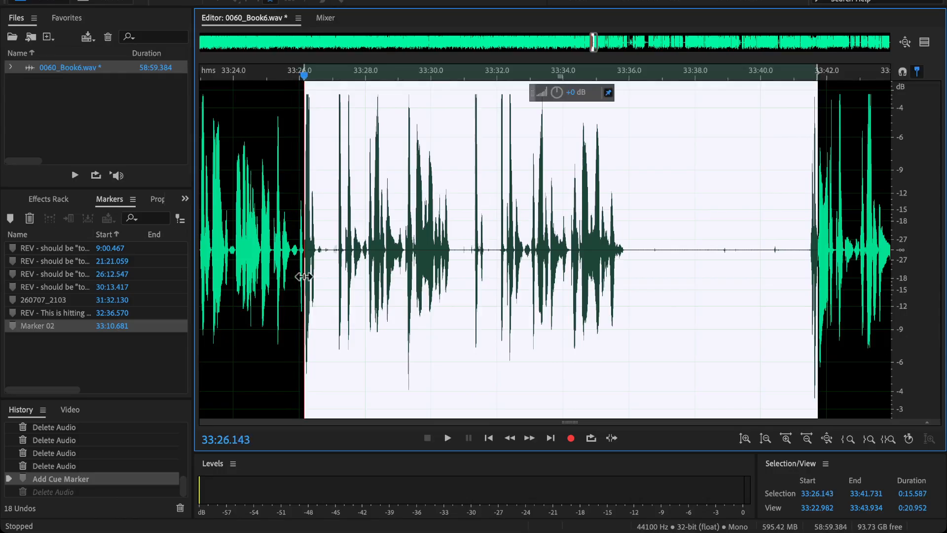
pyautogui.scroll(3, 845, 274)
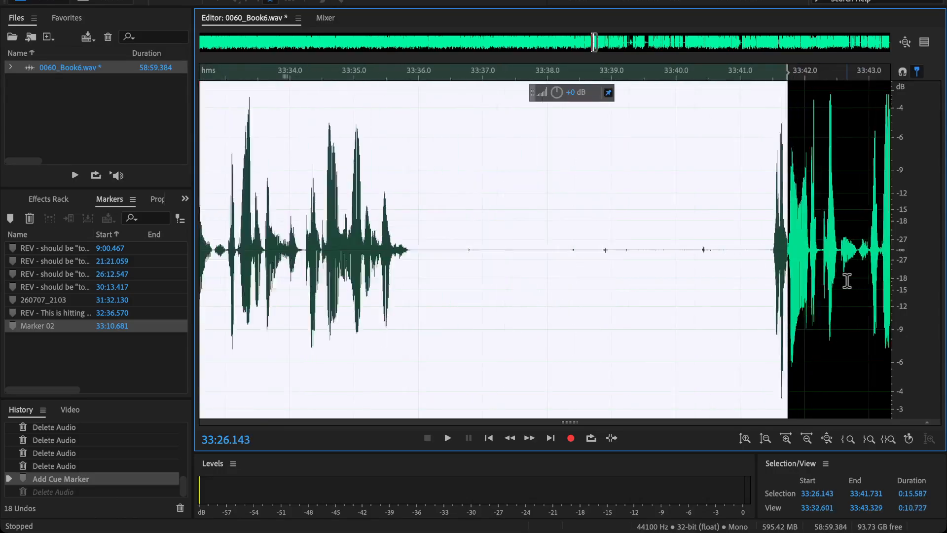
pyautogui.moveTo(845, 274); pyautogui.dragTo(646, 267)
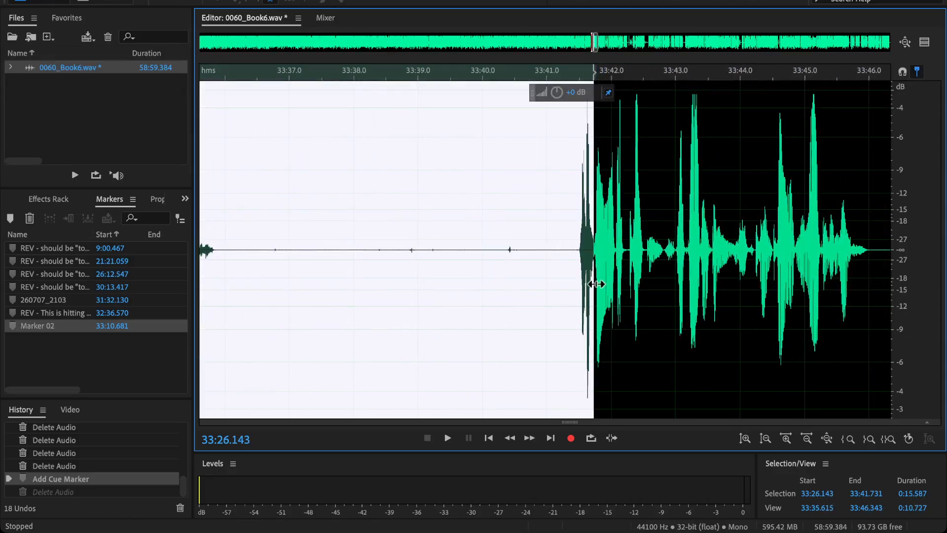
pyautogui.moveTo(601, 287); pyautogui.dragTo(631, 296)
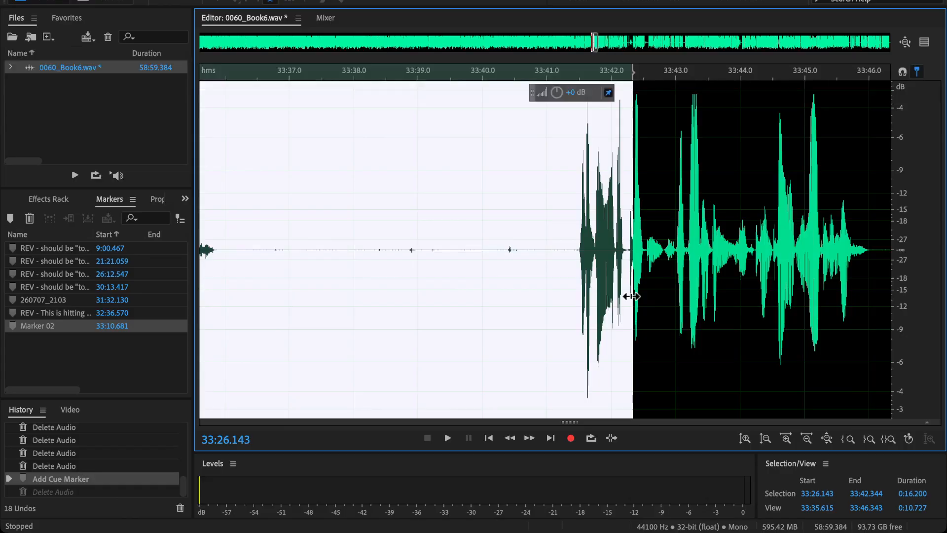
pyautogui.press('Delete')
pyautogui.click(471, 237)
pyautogui.press('space')
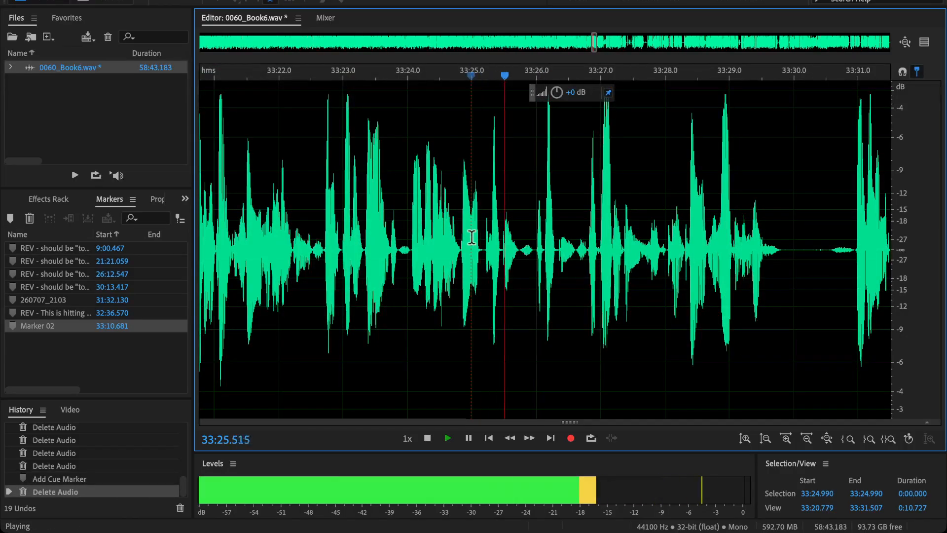
pyautogui.press('space')
pyautogui.hotkey('ctrl', 'z')
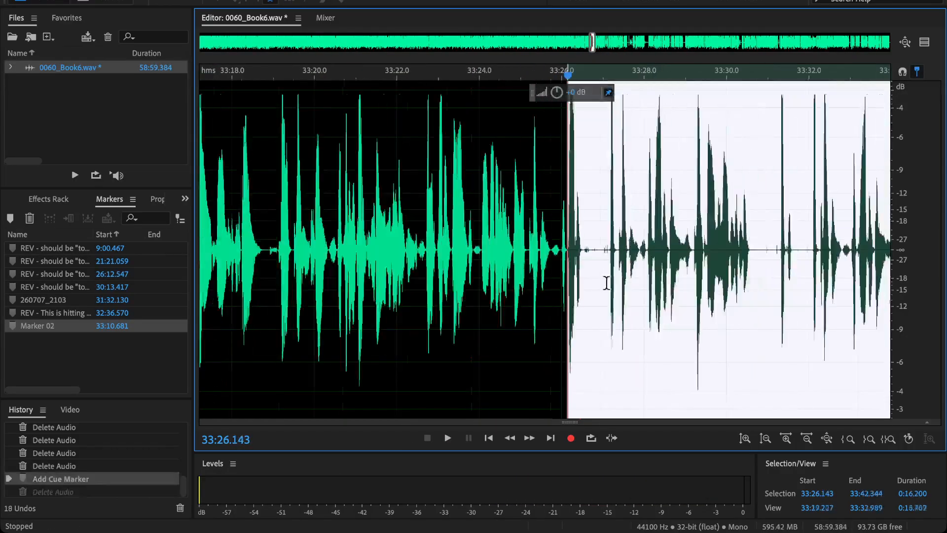
# - Delete the audio from about 33:25.3 to 33:42.344 and play back the join from 33:24.547 and 33:23.952
pyautogui.hscroll(3, 746, 283)
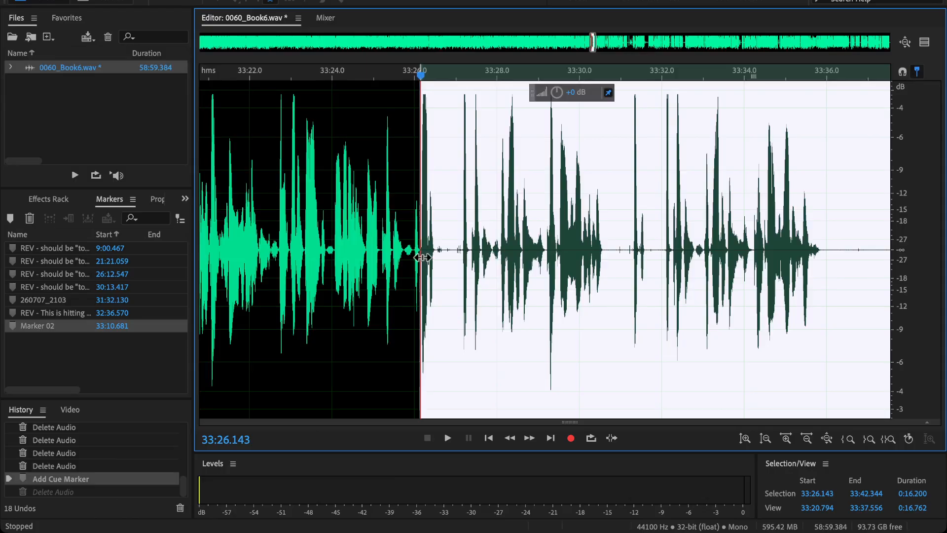
pyautogui.moveTo(421, 257); pyautogui.dragTo(384, 258)
pyautogui.press('Delete')
pyautogui.click(355, 213)
pyautogui.press('space')
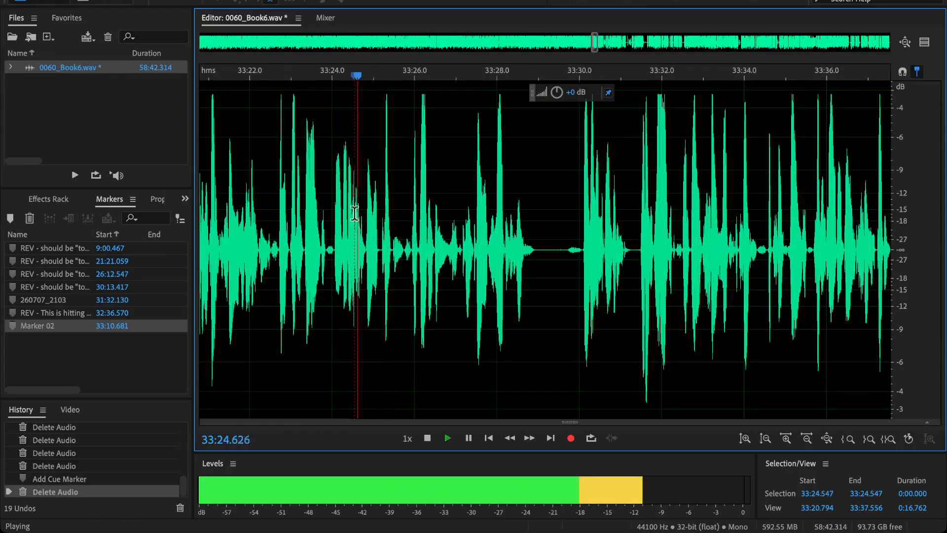
pyautogui.click(330, 211)
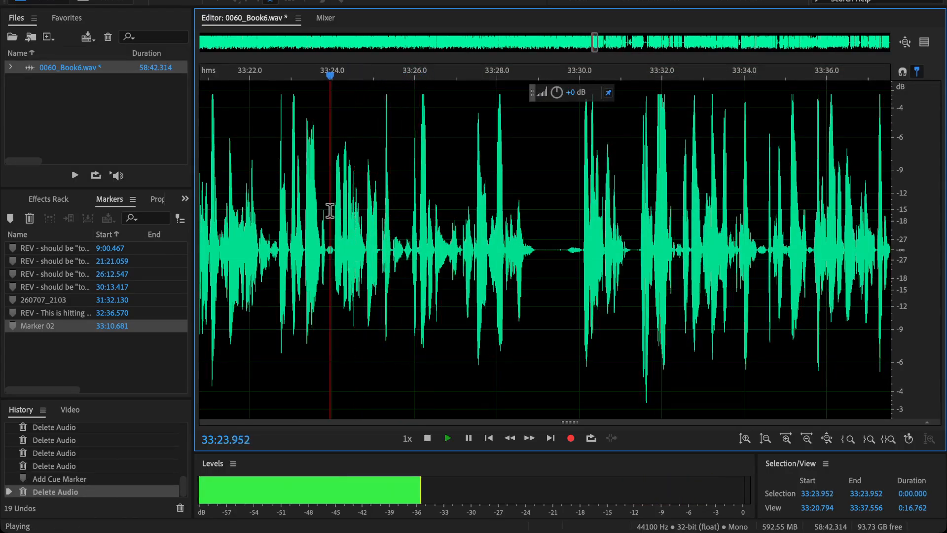
# - Listen on past the pause near 33:42 and replay from 33:35.806 to find where the repeated take begins
pyautogui.press('-')
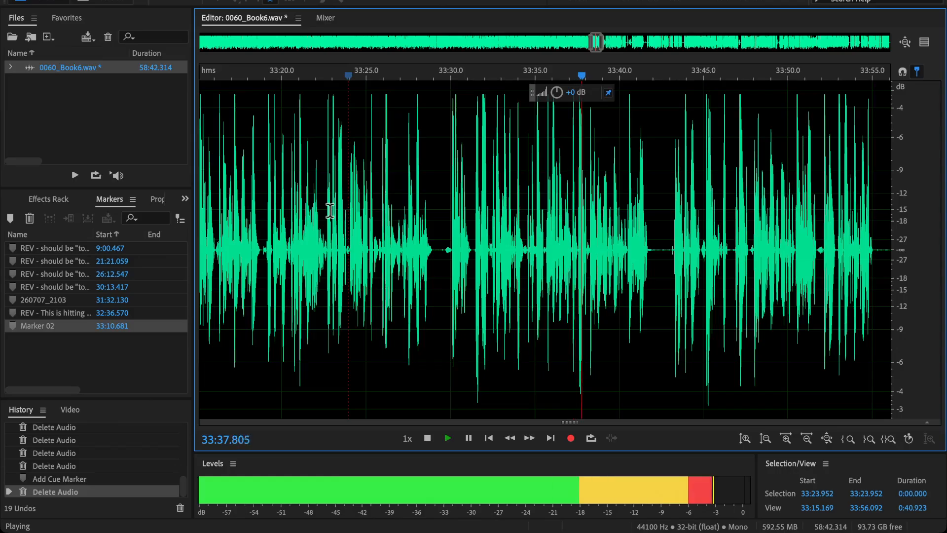
pyautogui.scroll(1, 563, 276)
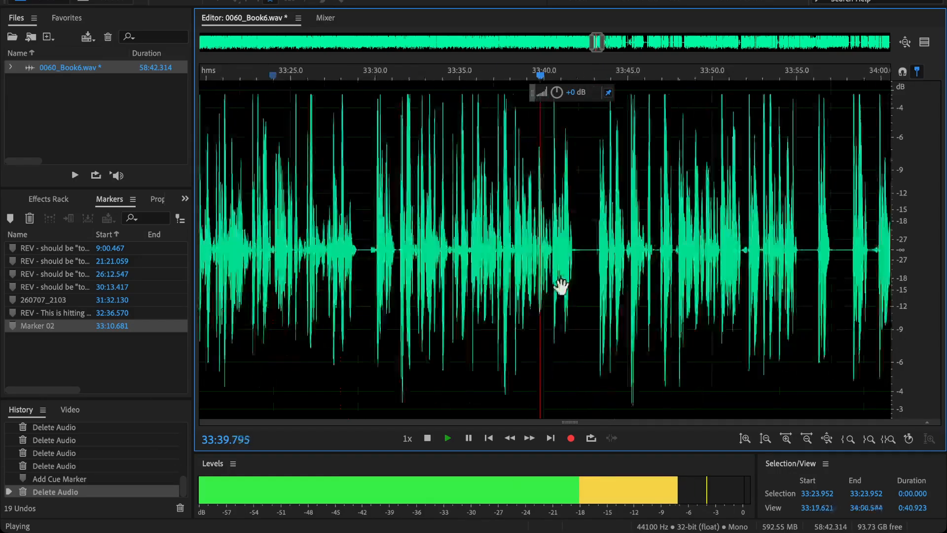
pyautogui.scroll(1, 549, 297)
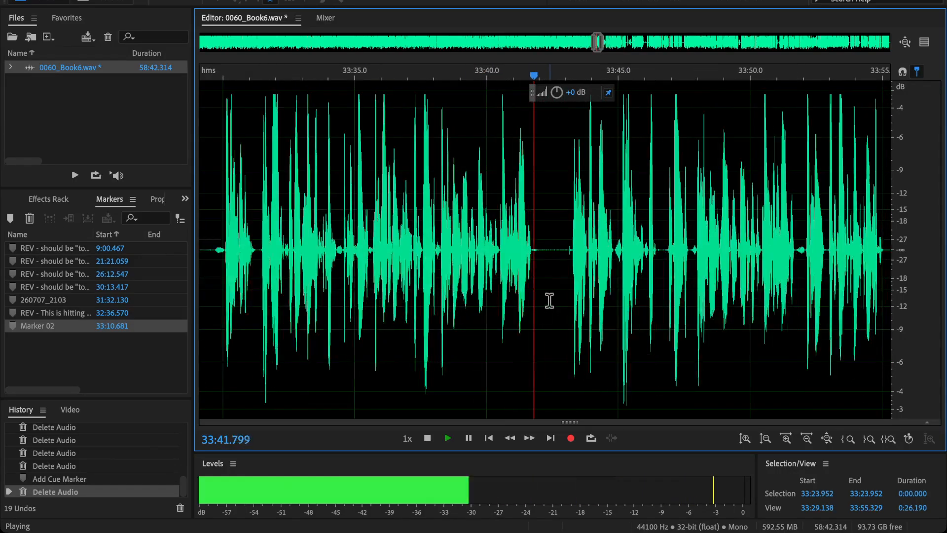
pyautogui.scroll(1, 525, 289)
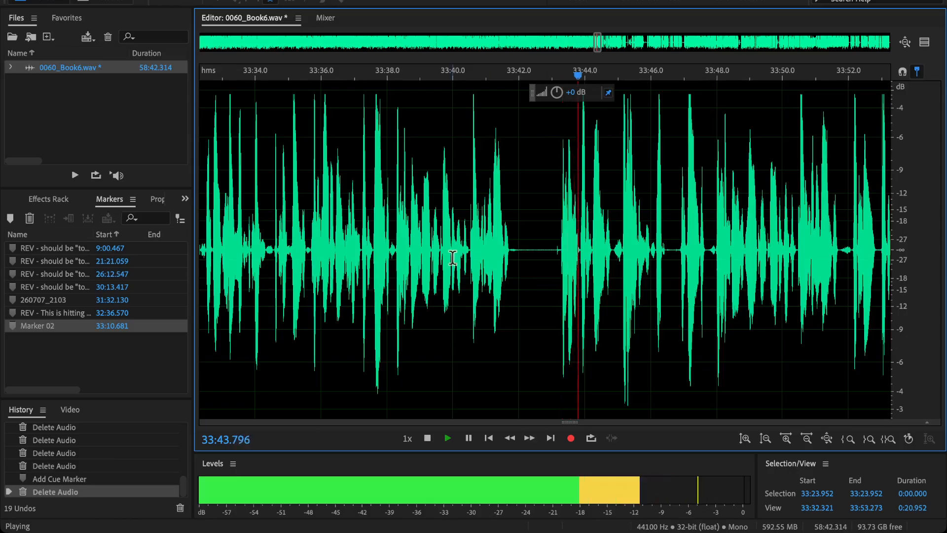
pyautogui.scroll(1, 384, 276)
pyautogui.click(297, 279)
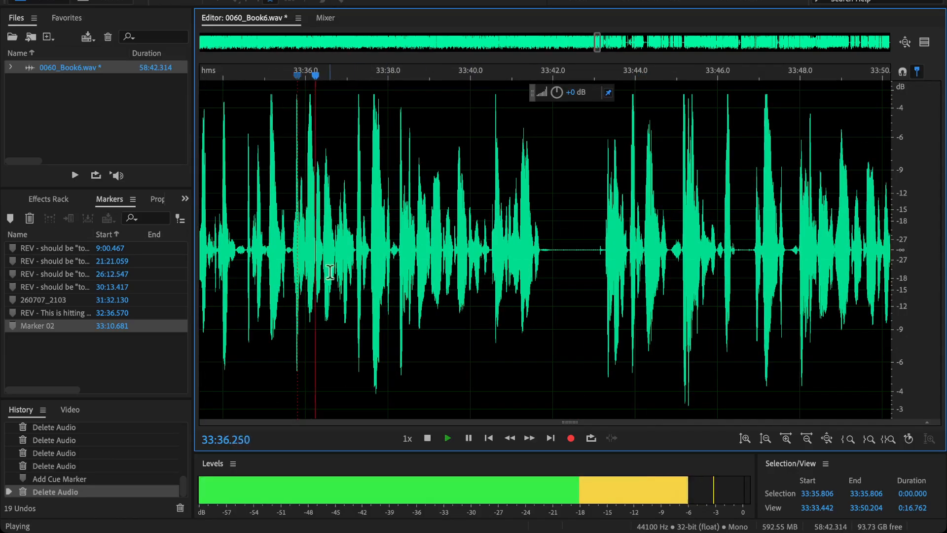
pyautogui.click(385, 248)
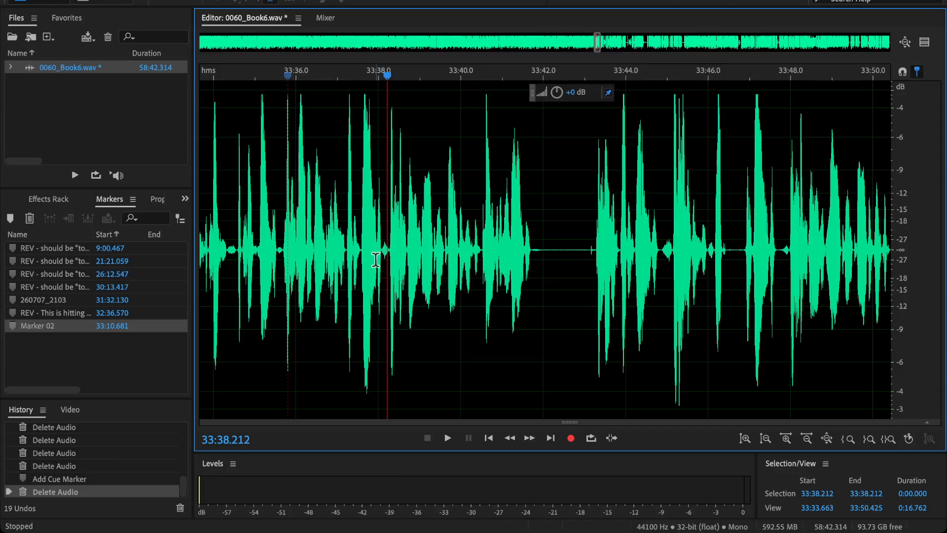
# - Try deleting from 33:37.960 to 33:44.622, play back the join from 33:37.266, and undo the deletion
pyautogui.moveTo(377, 260); pyautogui.dragTo(653, 373)
pyautogui.press('Delete')
pyautogui.scroll(-4, 349, 218)
pyautogui.moveTo(351, 225); pyautogui.dragTo(388, 294)
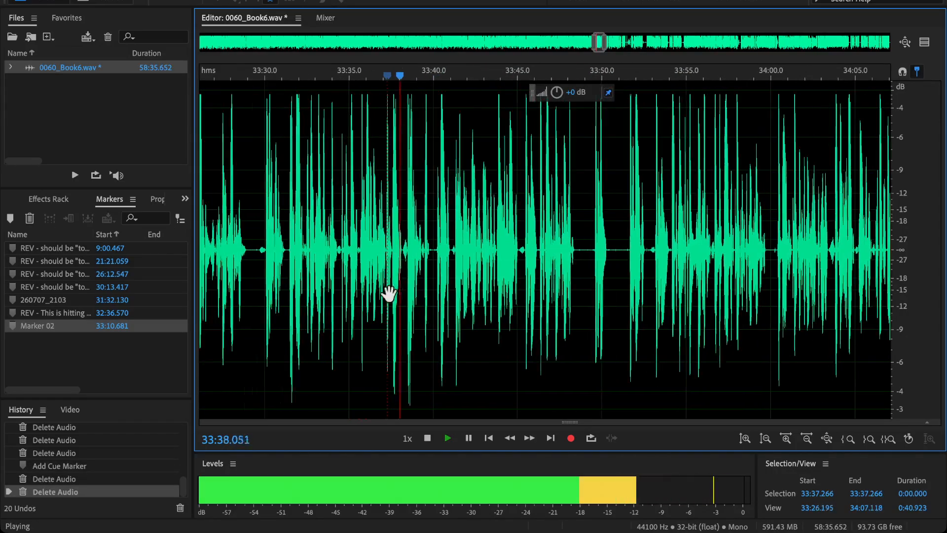
pyautogui.scroll(5, 390, 290)
pyautogui.hotkey('ctrl', 'z')
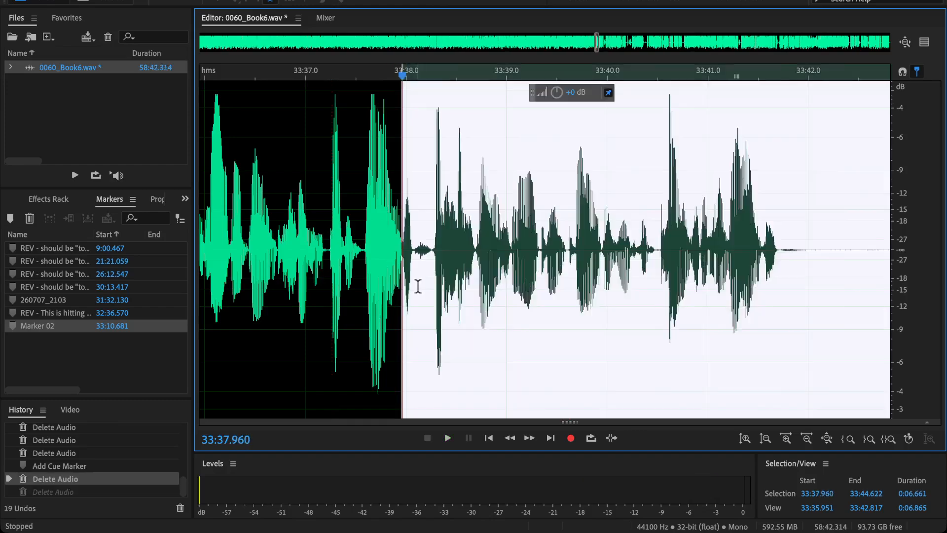
# - Play the recording from about 33:46.9 to find a new end point for the cut
pyautogui.scroll(-3, 513, 294)
pyautogui.scroll(-2, 513, 295)
pyautogui.moveTo(686, 316); pyautogui.dragTo(642, 304)
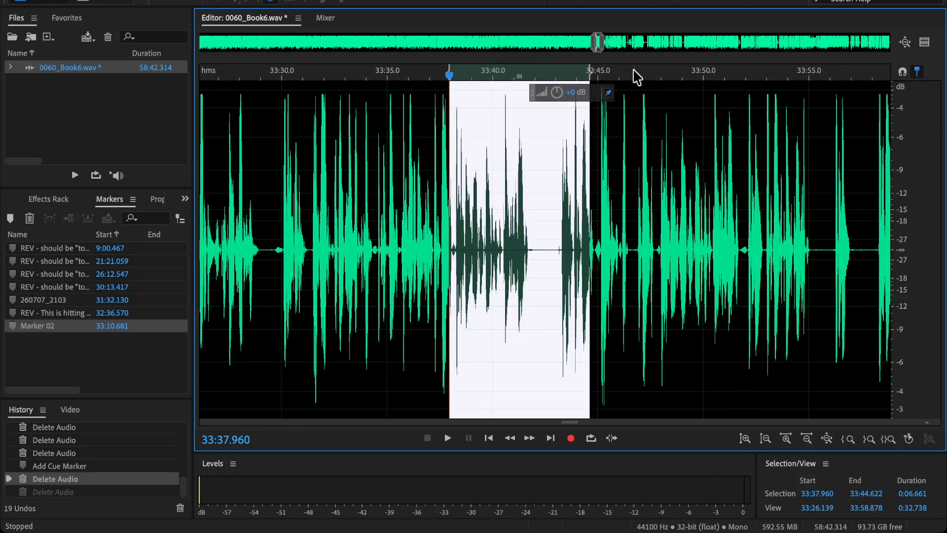
pyautogui.press('space')
pyautogui.scroll(3, 590, 280)
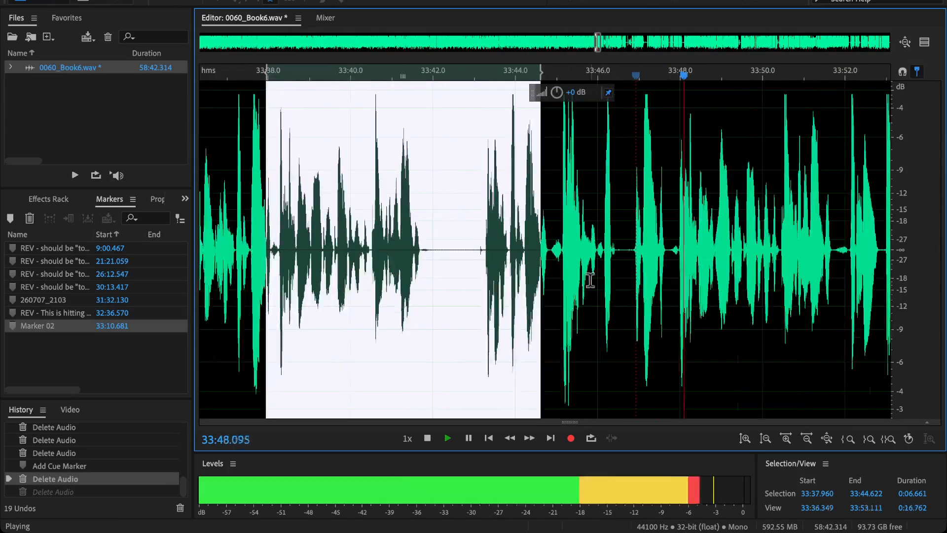
pyautogui.press('space')
# - Extend the selection to 33:47.491, delete the audio from 33:37.960 to there, and play back the join from 33:36.597
pyautogui.moveTo(543, 294); pyautogui.dragTo(659, 327)
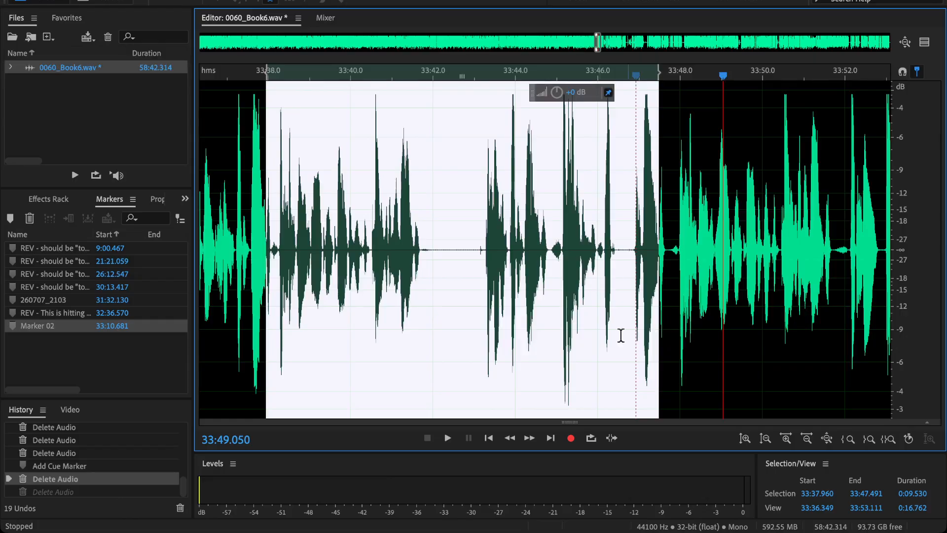
pyautogui.press('Delete')
pyautogui.click(210, 231)
pyautogui.press('space')
pyautogui.scroll(-4, 224, 266)
pyautogui.scroll(1, 276, 287)
pyautogui.moveTo(286, 289); pyautogui.dragTo(461, 326)
pyautogui.scroll(-1, 424, 274)
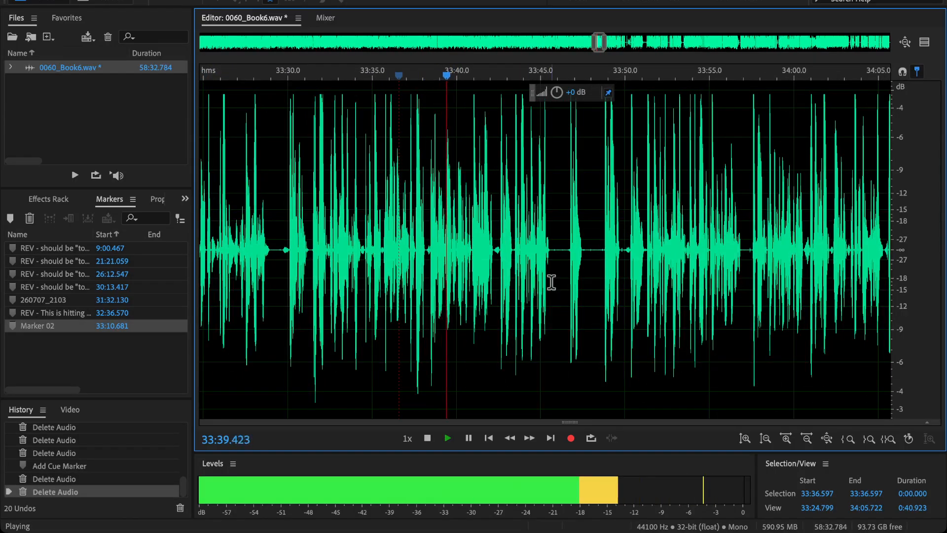
pyautogui.scroll(1, 530, 271)
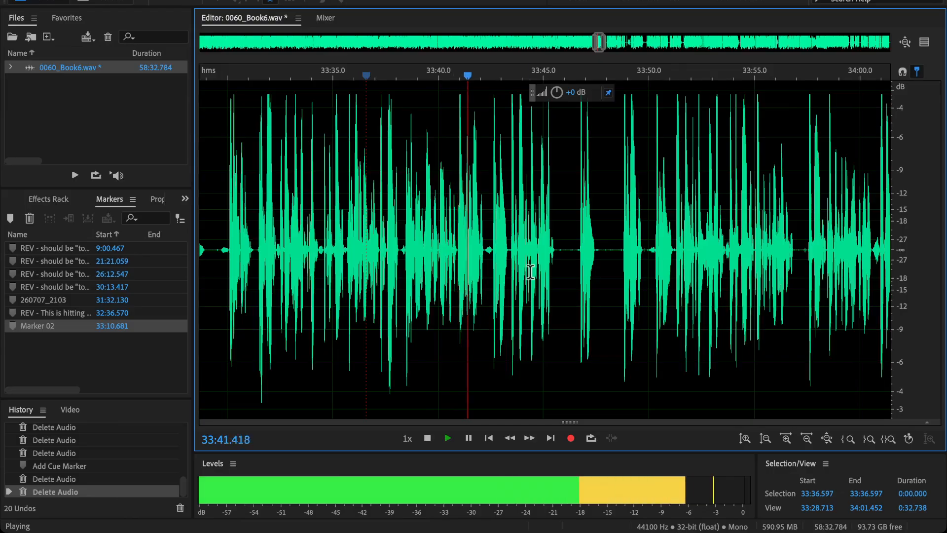
pyautogui.scroll(-1, 516, 268)
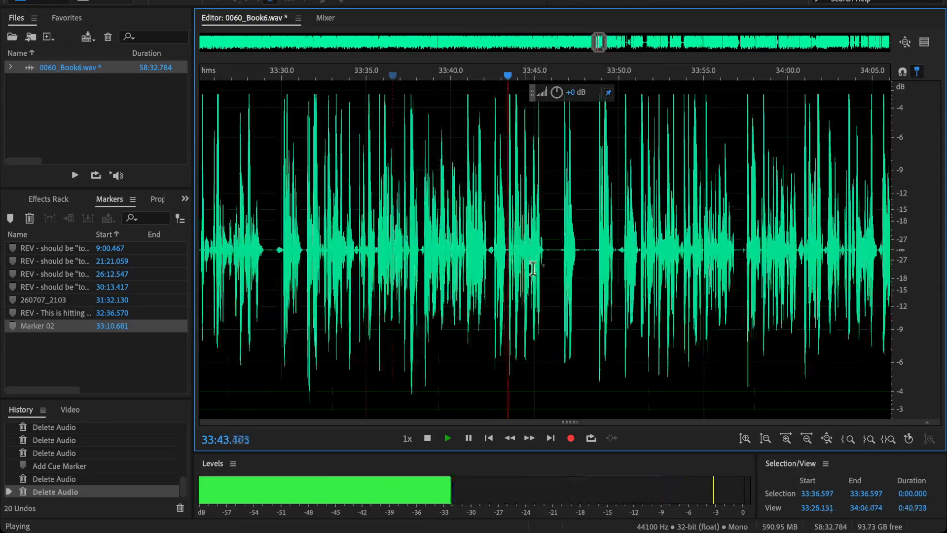
pyautogui.moveTo(587, 280); pyautogui.dragTo(623, 281)
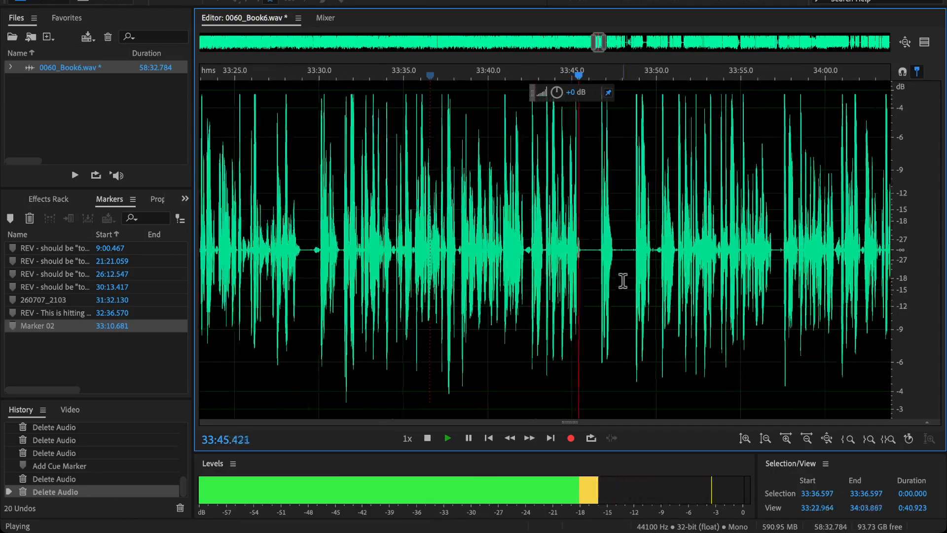
# - Listen to the next take by playing the recording from 33:48.748
pyautogui.scroll(3, 624, 281)
pyautogui.press('space')
pyautogui.click(645, 262)
pyautogui.press('space')
pyautogui.scroll(1, 643, 269)
pyautogui.scroll(1, 537, 267)
pyautogui.moveTo(536, 266); pyautogui.dragTo(565, 265)
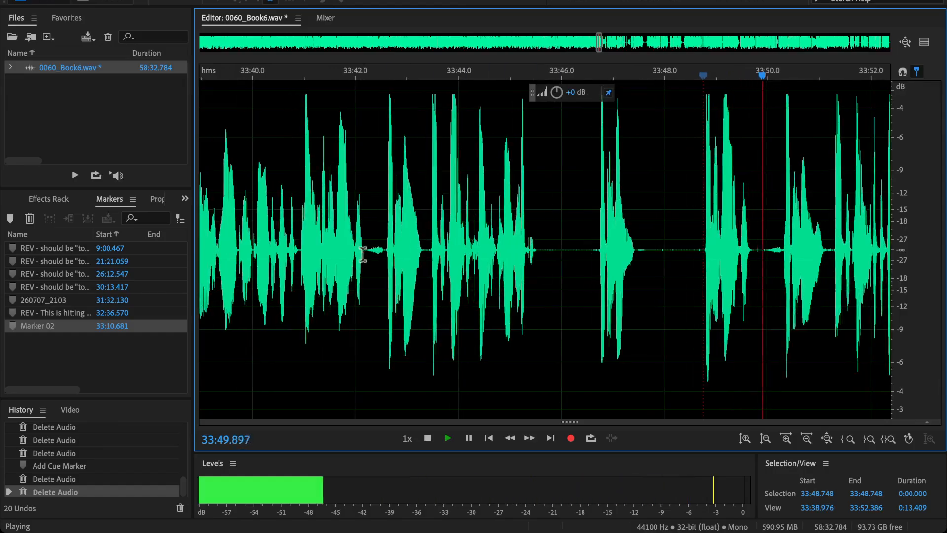
# - Delete the repeated take from 33:42.190 to about 33:49.7 and play back the join from 33:41.581
pyautogui.click(342, 257)
pyautogui.press('space')
pyautogui.moveTo(369, 269); pyautogui.dragTo(754, 357)
pyautogui.press('Delete')
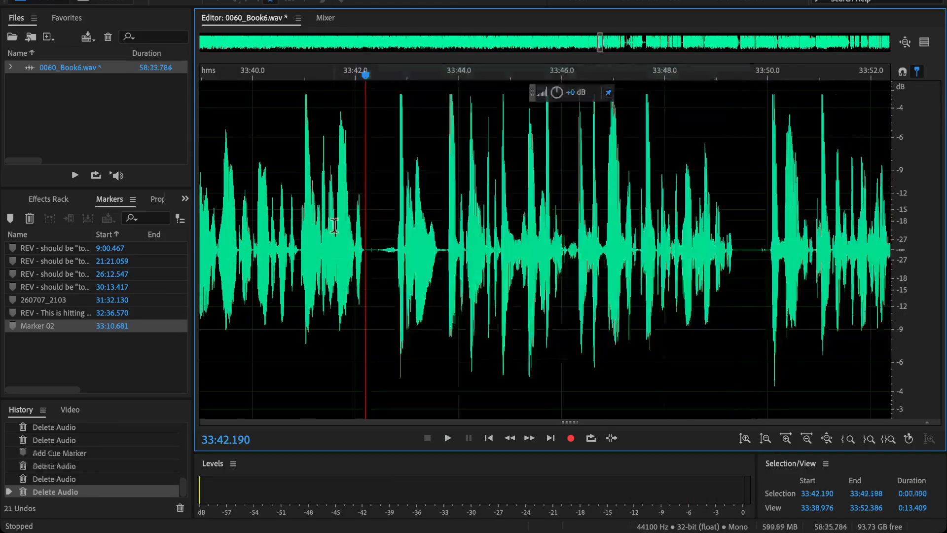
pyautogui.click(333, 217)
pyautogui.press('space')
pyautogui.scroll(-3, 333, 217)
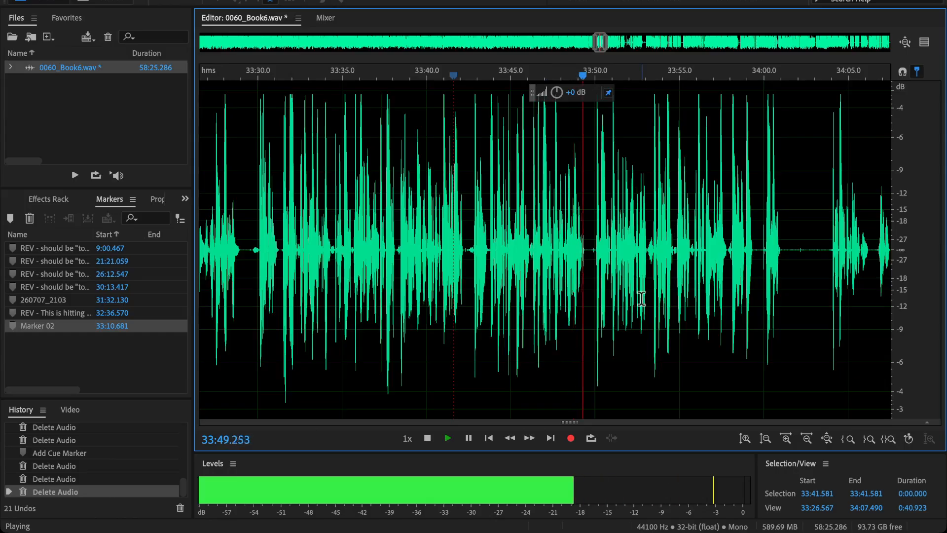
# - Find the cut point by ear, delete the audio from 33:47.390 to 33:50.801, and play back the join from 33:46.780
pyautogui.scroll(3, 569, 303)
pyautogui.scroll(2, 421, 254)
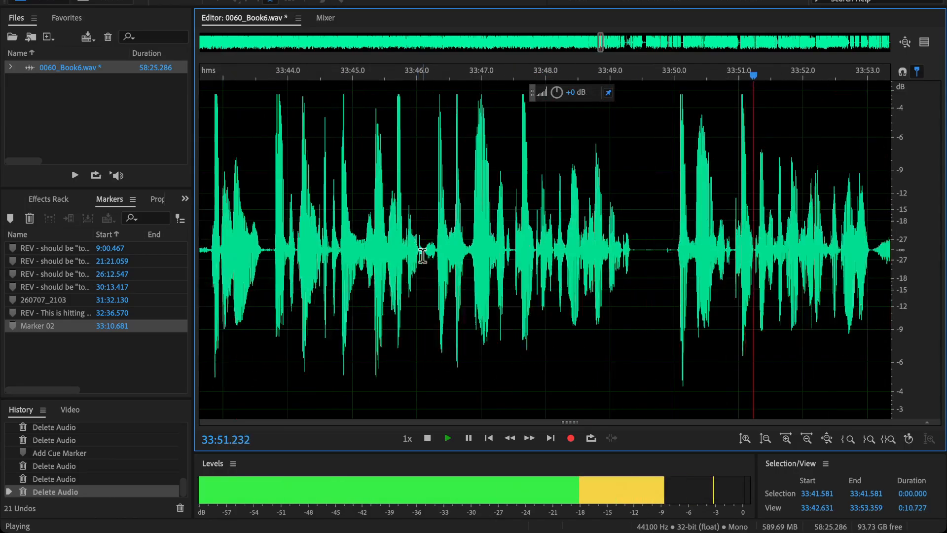
pyautogui.click(387, 277)
pyautogui.scroll(1, 425, 283)
pyautogui.press('space')
pyautogui.press('space')
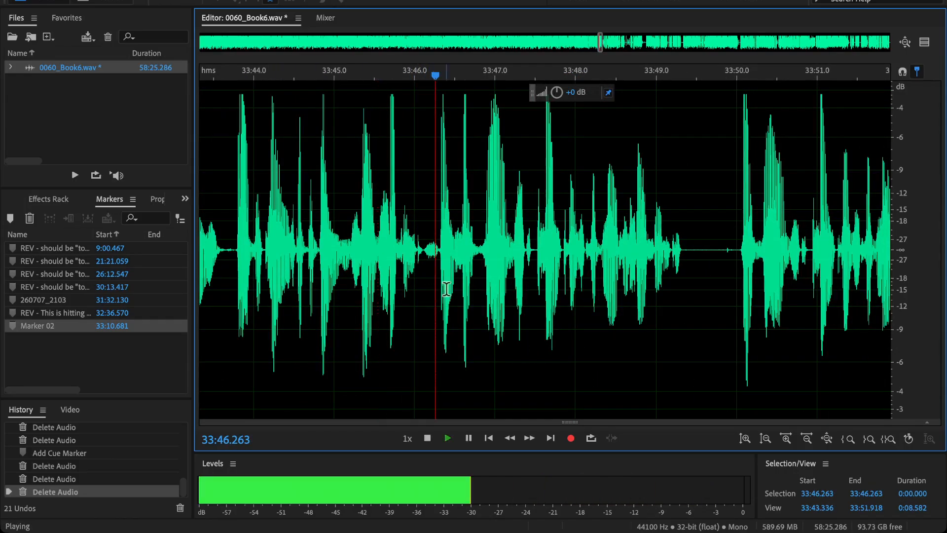
pyautogui.moveTo(526, 249); pyautogui.dragTo(803, 395)
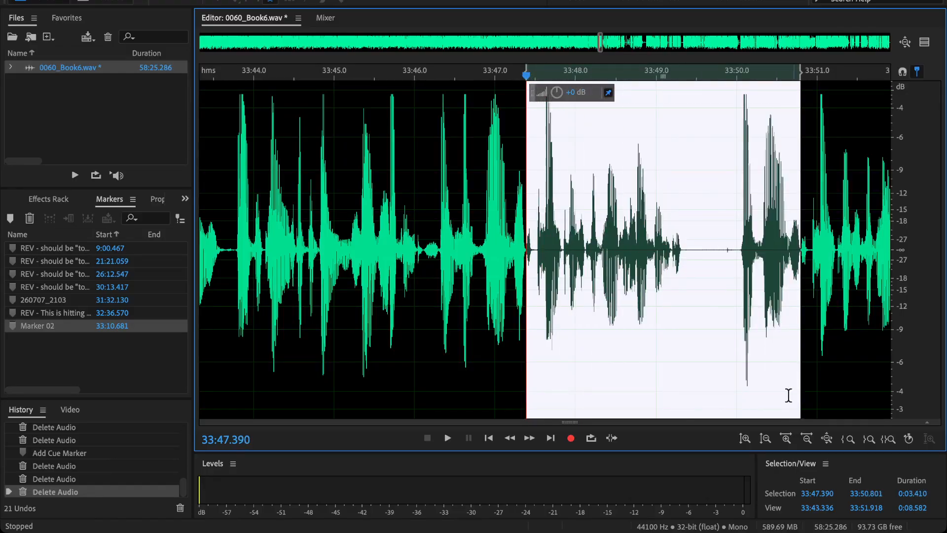
pyautogui.press('Delete')
pyautogui.click(477, 220)
pyautogui.press('space')
# - Listen on through the following takes, including the one starting at 34:32.016, to judge which wording to keep
pyautogui.scroll(-7, 477, 220)
pyautogui.moveTo(581, 298); pyautogui.dragTo(448, 313)
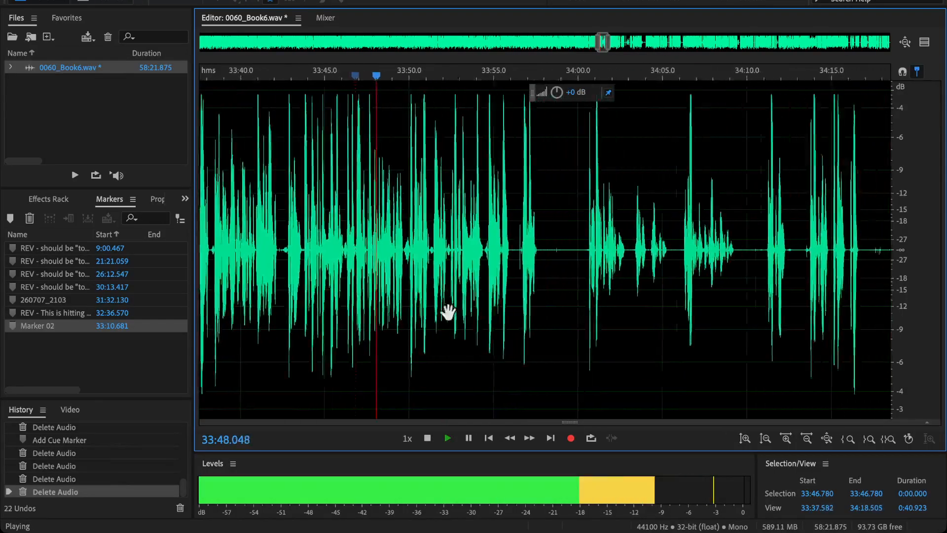
pyautogui.scroll(-3, 448, 312)
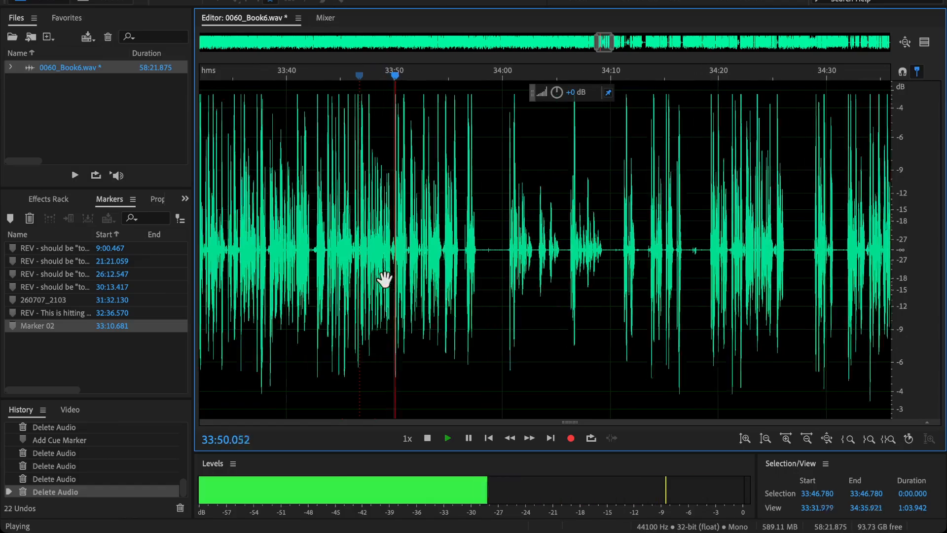
pyautogui.moveTo(384, 279); pyautogui.dragTo(402, 332)
pyautogui.scroll(-9, 402, 332)
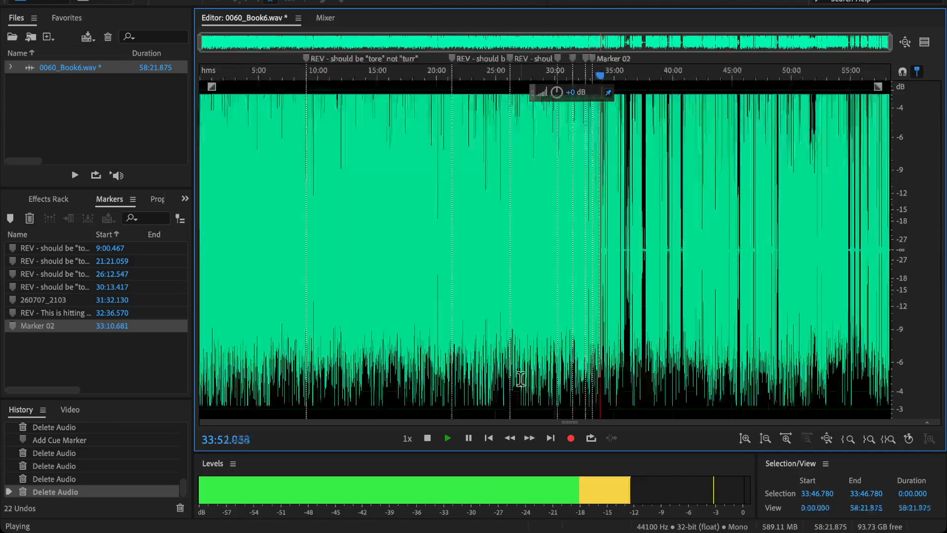
pyautogui.scroll(12, 521, 379)
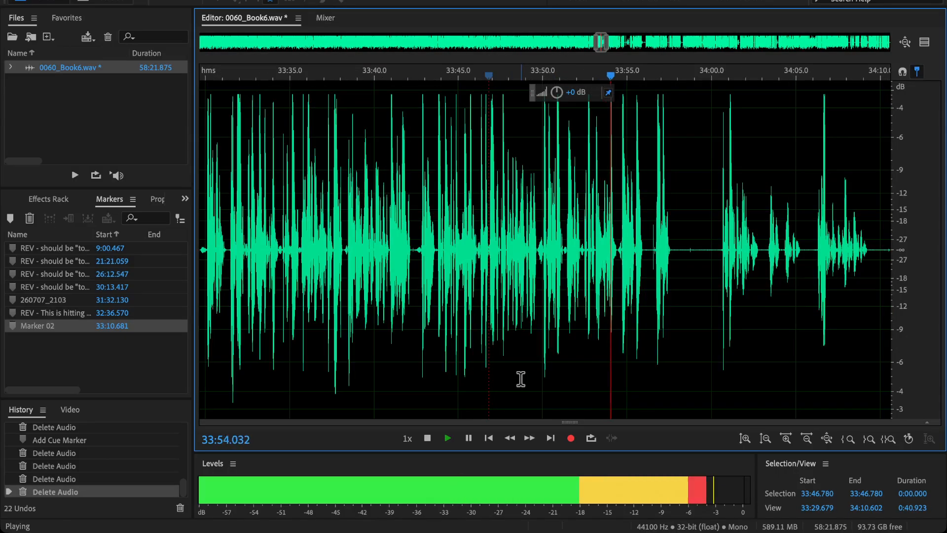
pyautogui.moveTo(810, 412); pyautogui.dragTo(532, 293)
pyautogui.scroll(-1, 524, 292)
pyautogui.press('space')
pyautogui.moveTo(720, 287); pyautogui.dragTo(643, 295)
pyautogui.press('space')
pyautogui.click(788, 281)
pyautogui.press('space')
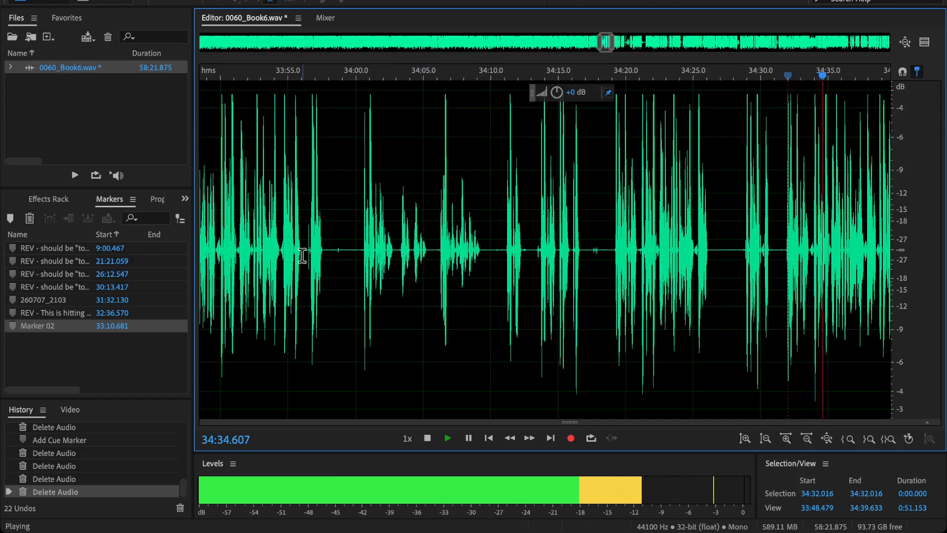
# - Delete the audio from 33:49.682 to 34:33.621 and play back the join from 33:48.824
pyautogui.click(288, 266)
pyautogui.click(268, 260)
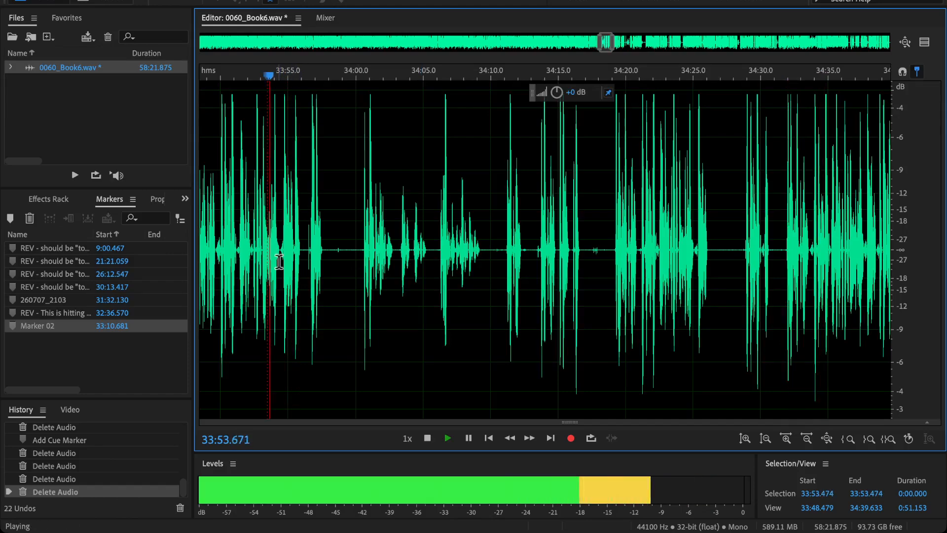
pyautogui.click(233, 257)
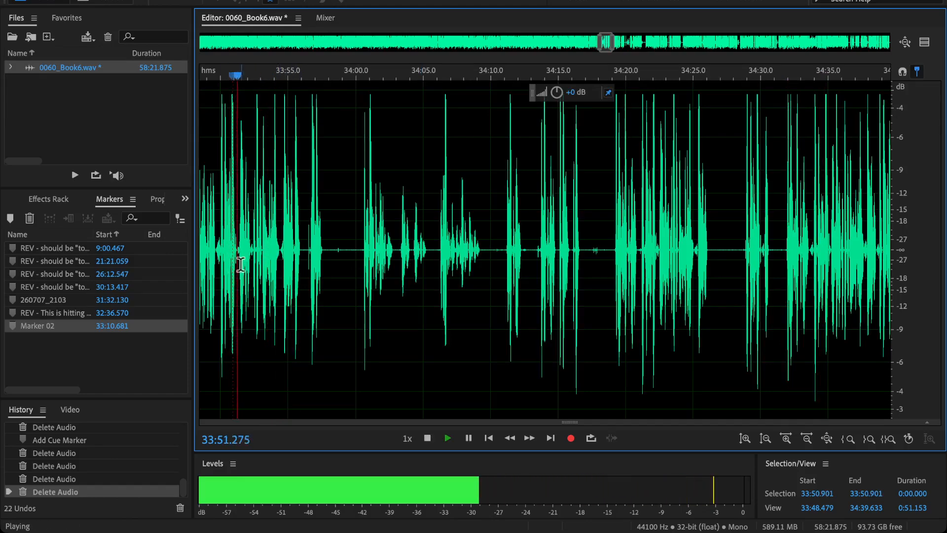
pyautogui.moveTo(245, 262); pyautogui.dragTo(845, 414)
pyautogui.click(238, 261)
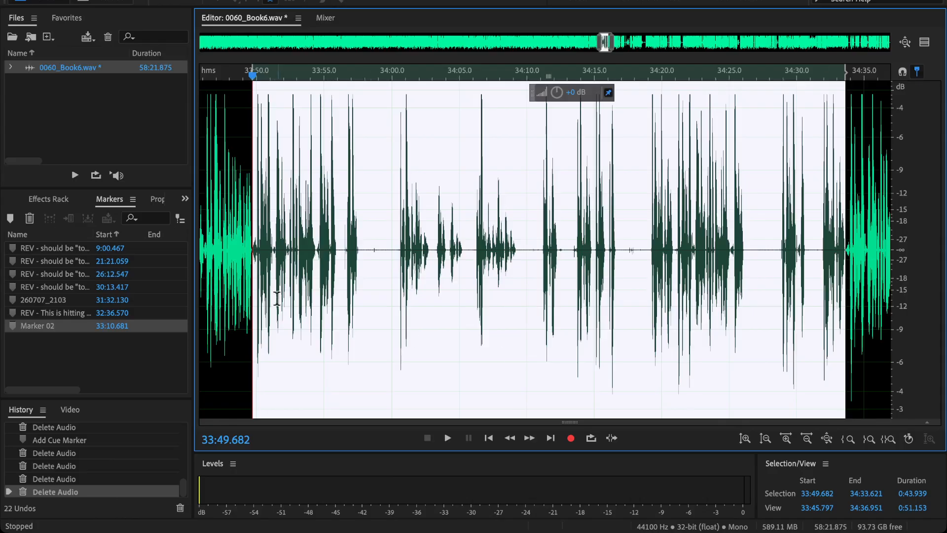
pyautogui.press('Delete')
pyautogui.press('space')
# - Replay the join from 33:49.041 through the next sentences, and undo the last deletion
pyautogui.scroll(5, 351, 329)
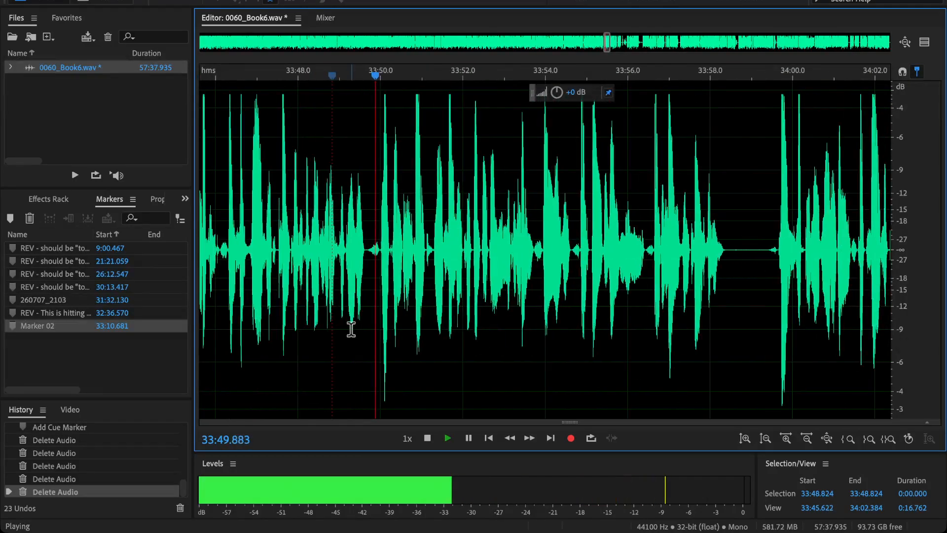
pyautogui.scroll(3, 361, 301)
pyautogui.press('space')
pyautogui.click(322, 217)
pyautogui.press('space')
pyautogui.scroll(-4, 355, 292)
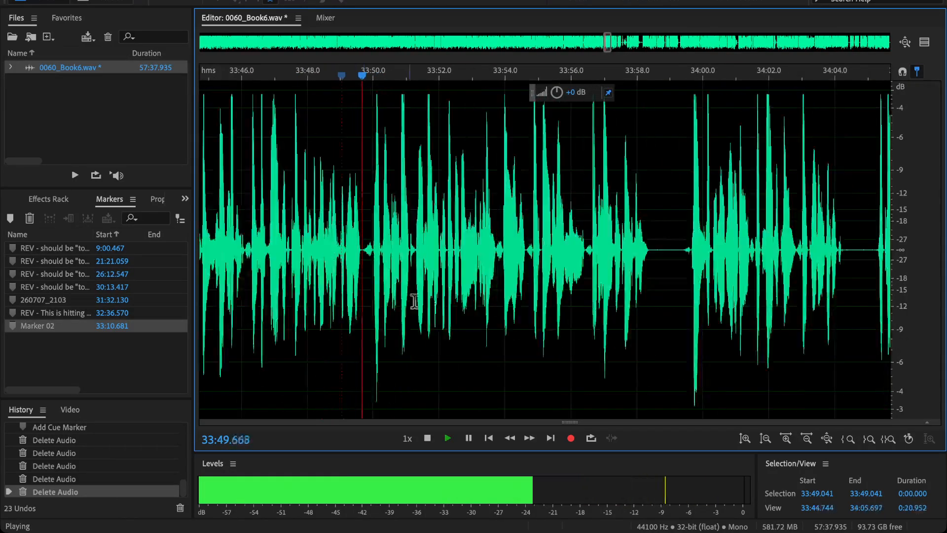
pyautogui.scroll(-4, 390, 296)
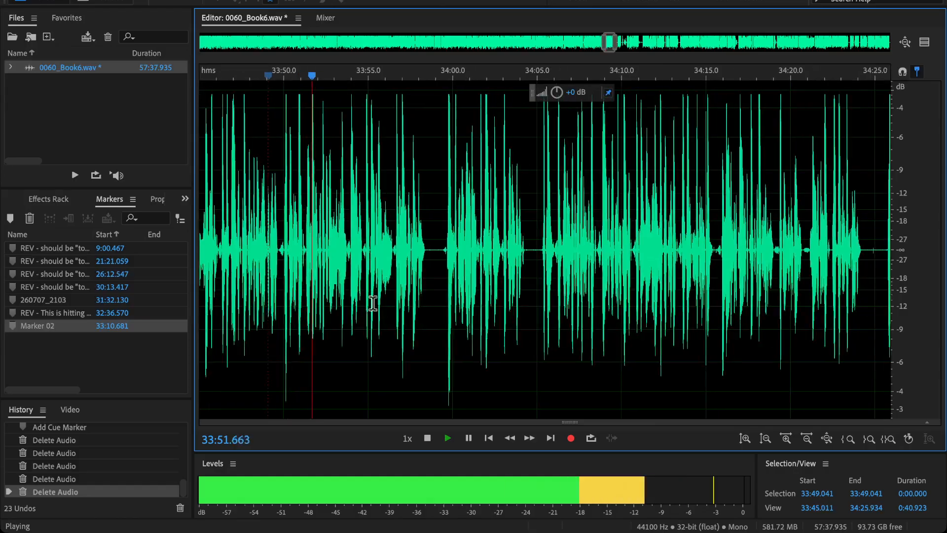
pyautogui.scroll(-2, 371, 301)
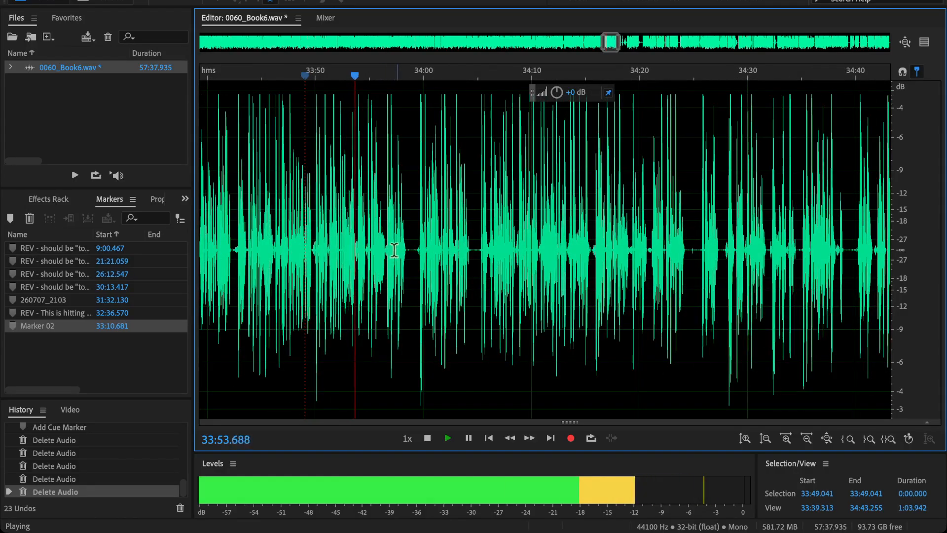
pyautogui.moveTo(423, 281); pyautogui.dragTo(376, 297)
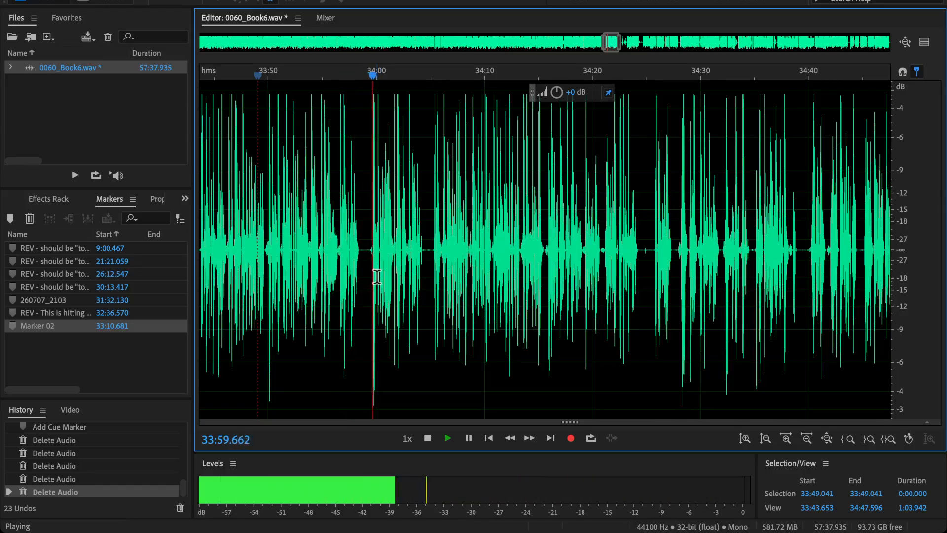
pyautogui.press('space')
pyautogui.hotkey('ctrl', 'z')
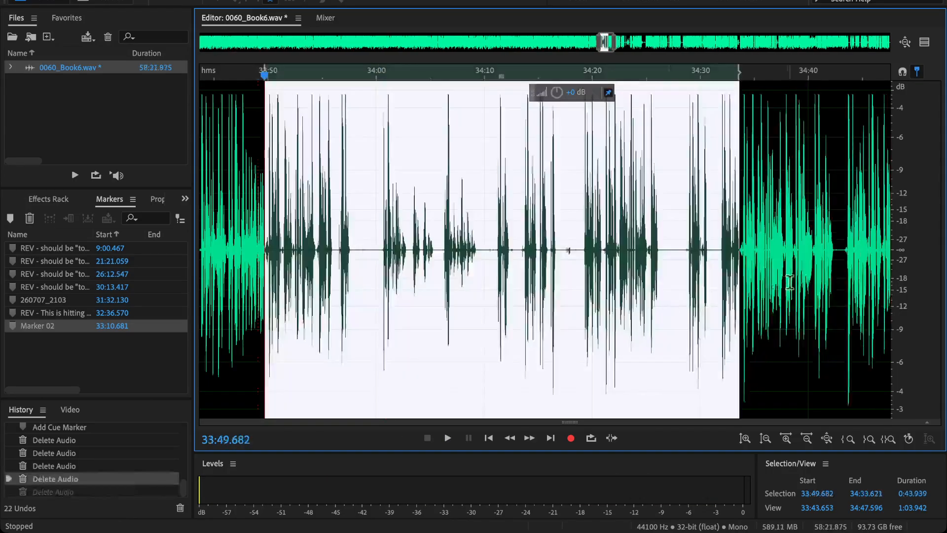
# - Compare the restored takes by playing them from about 34:19 and from about 33:50
pyautogui.press('space')
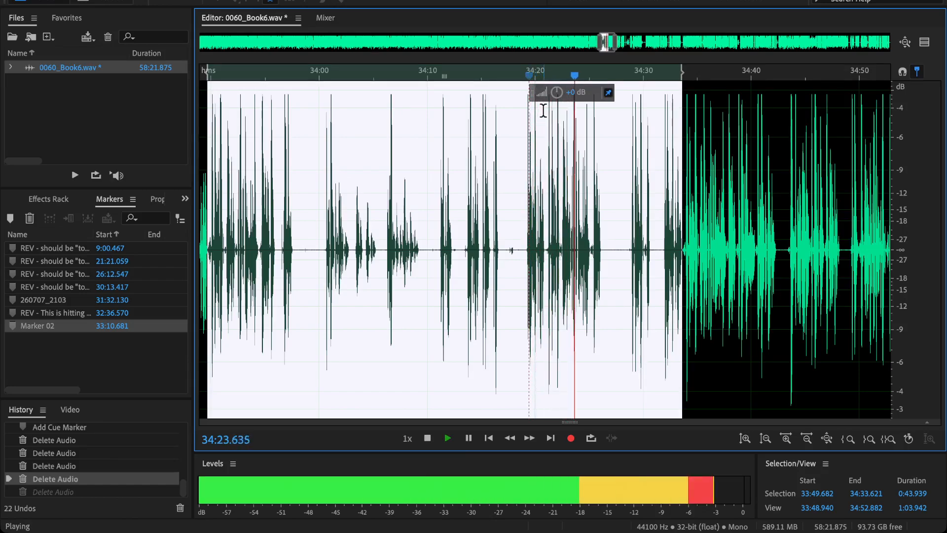
pyautogui.moveTo(298, 129); pyautogui.dragTo(453, 195)
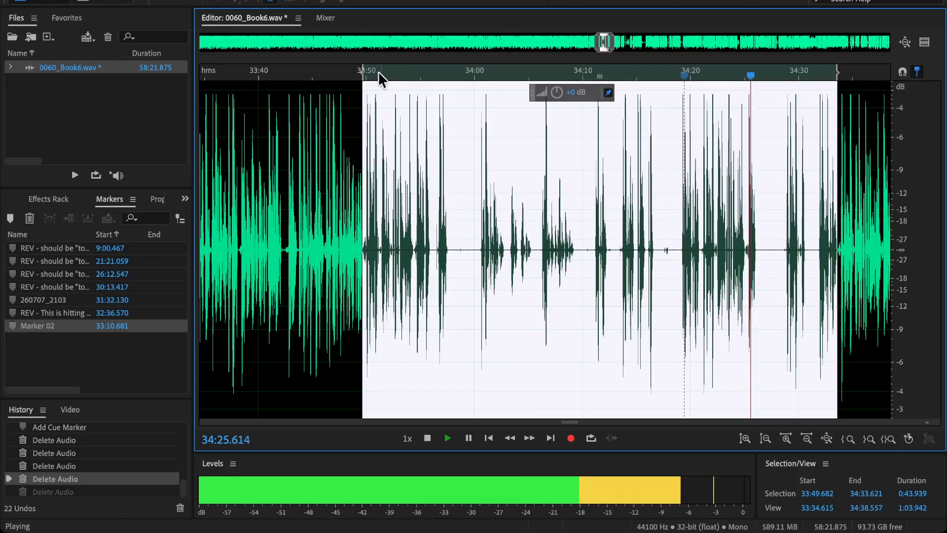
pyautogui.click(365, 73)
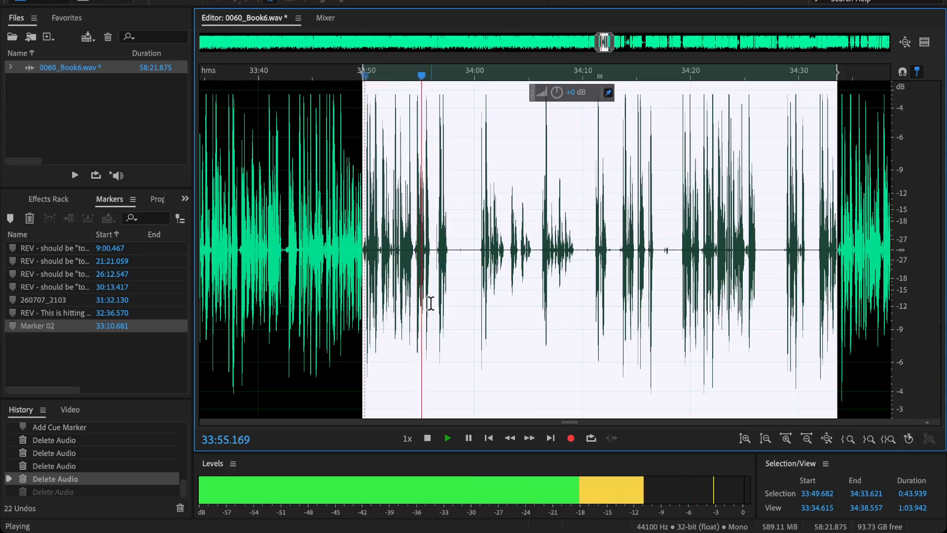
pyautogui.press('space')
# - Play from 33:52.517 to find a new cut start, and select the audio from 33:52.885 to 34:13.912
pyautogui.scroll(3, 389, 253)
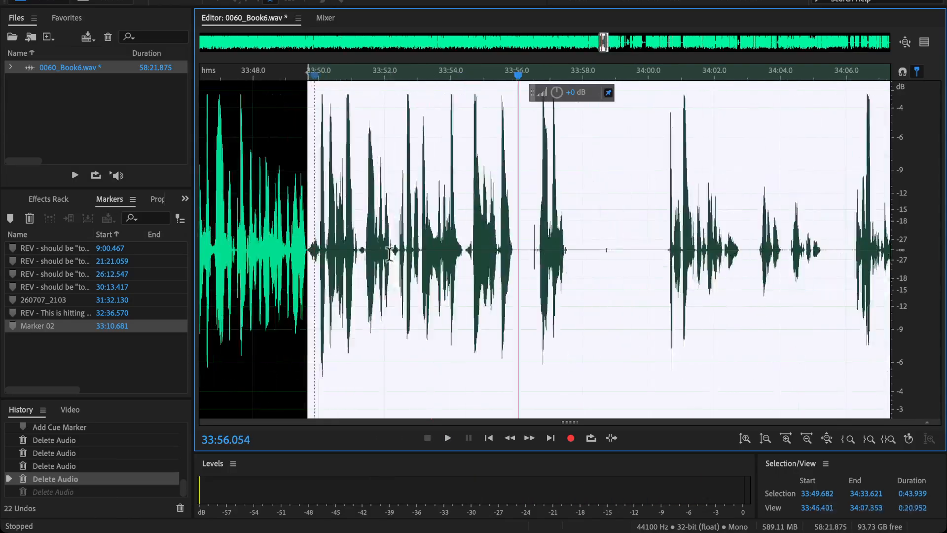
pyautogui.click(400, 252)
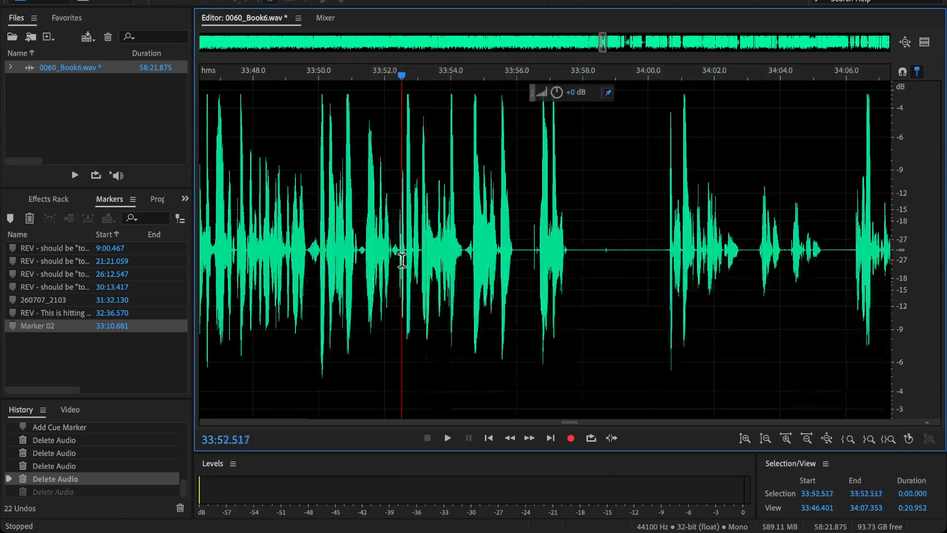
pyautogui.press('space')
pyautogui.scroll(1, 414, 266)
pyautogui.press('space')
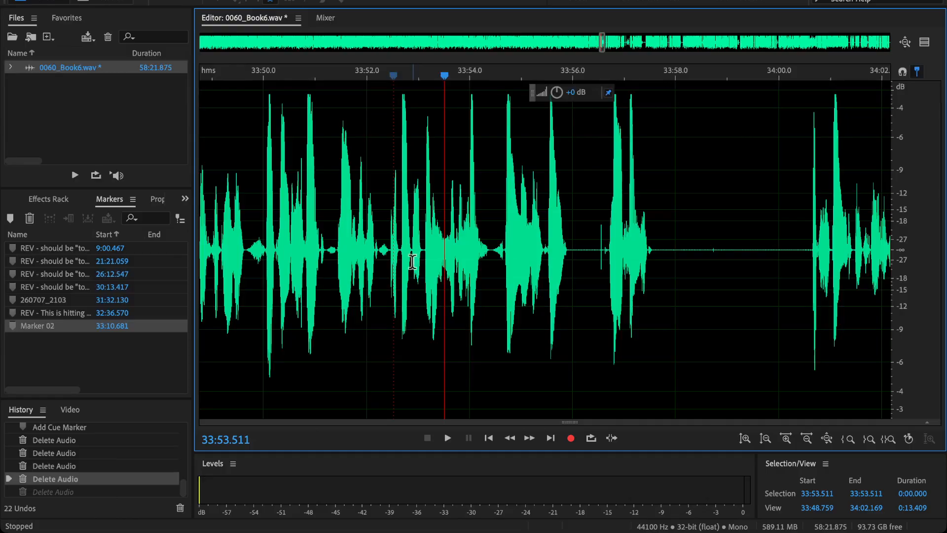
pyautogui.click(412, 261)
pyautogui.press('space')
pyautogui.press('space')
pyautogui.moveTo(412, 261); pyautogui.dragTo(667, 338)
pyautogui.scroll(-8, 727, 288)
pyautogui.hscroll(2, 690, 271)
pyautogui.scroll(5, 612, 249)
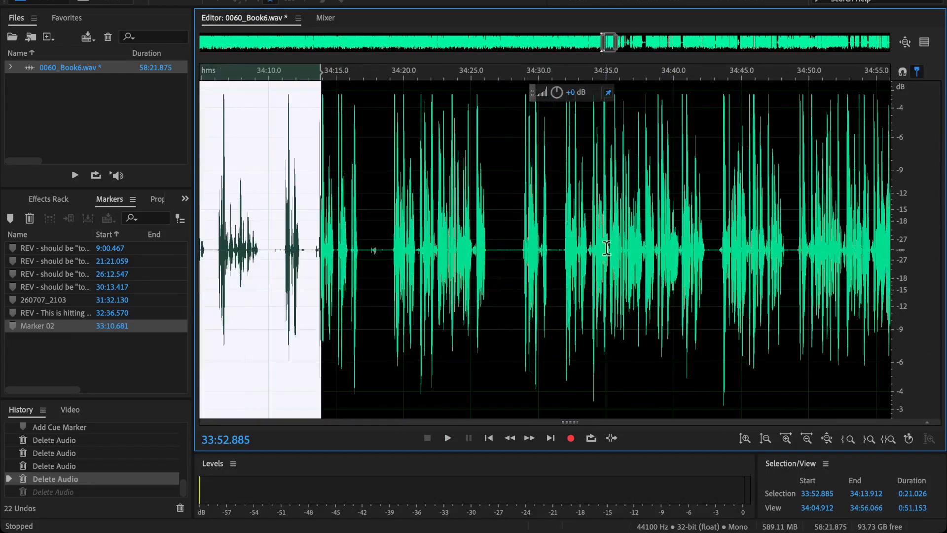
# - Play the last take from about 34:37.8 and 34:35.6 to find the matching end point for the cut
pyautogui.click(574, 76)
pyautogui.press('space')
pyautogui.scroll(1, 584, 246)
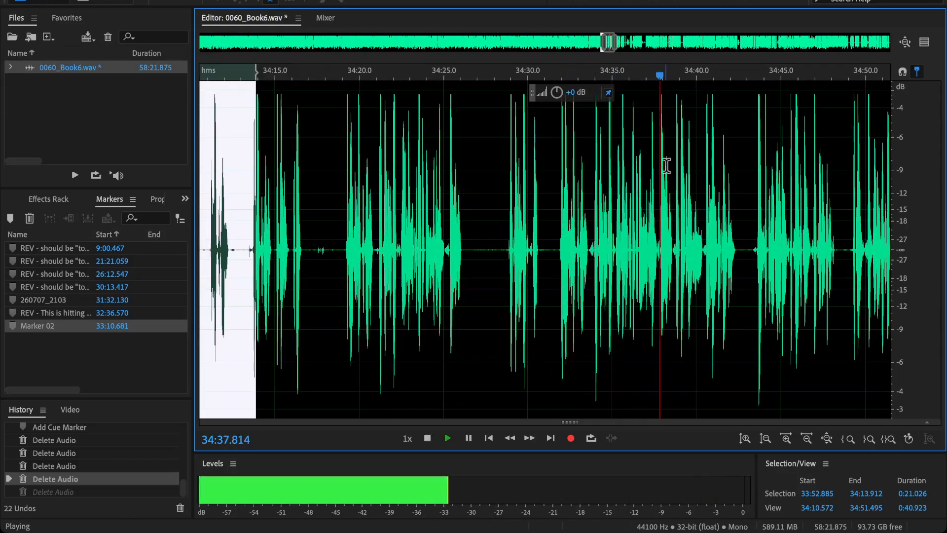
pyautogui.scroll(5, 666, 246)
pyautogui.click(541, 81)
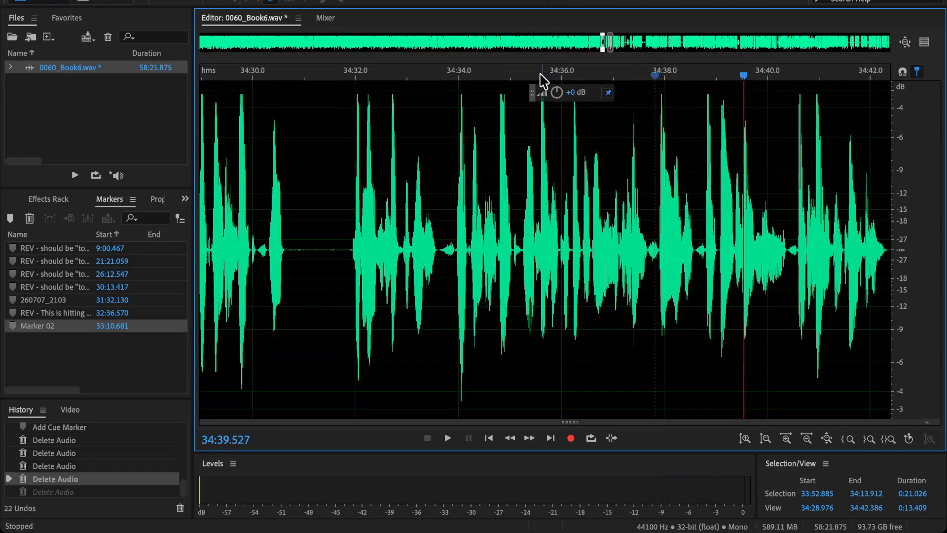
pyautogui.press('space')
pyautogui.scroll(-4, 587, 289)
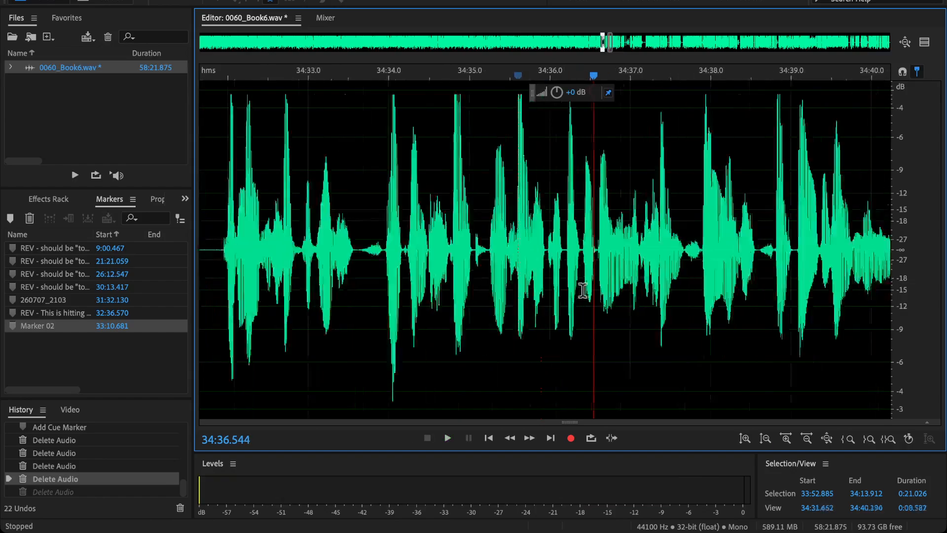
pyautogui.hscroll(-3, 427, 311)
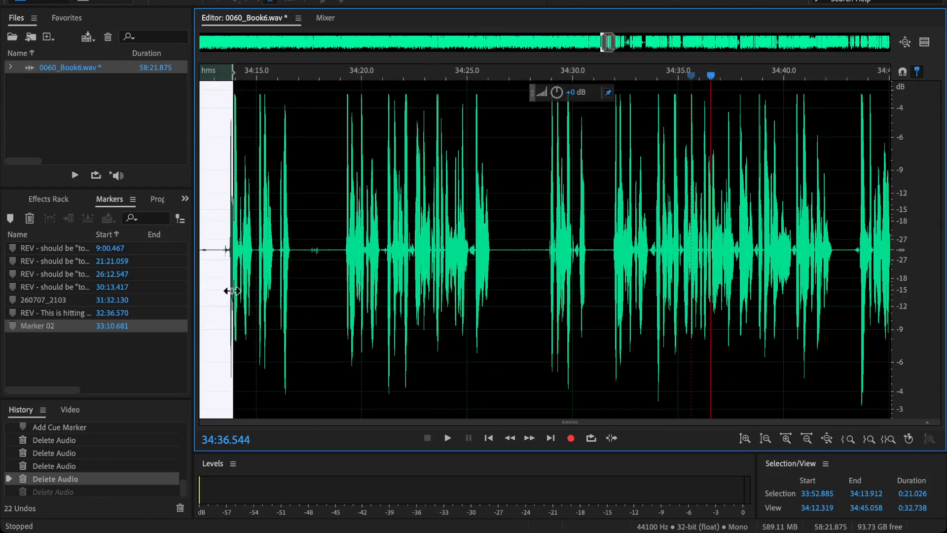
# - Extend the selection to 34:36.386, delete the audio from 33:52.885 to there, and play back the join from 33:51.294
pyautogui.moveTo(232, 291); pyautogui.dragTo(698, 342)
pyautogui.scroll(6, 715, 327)
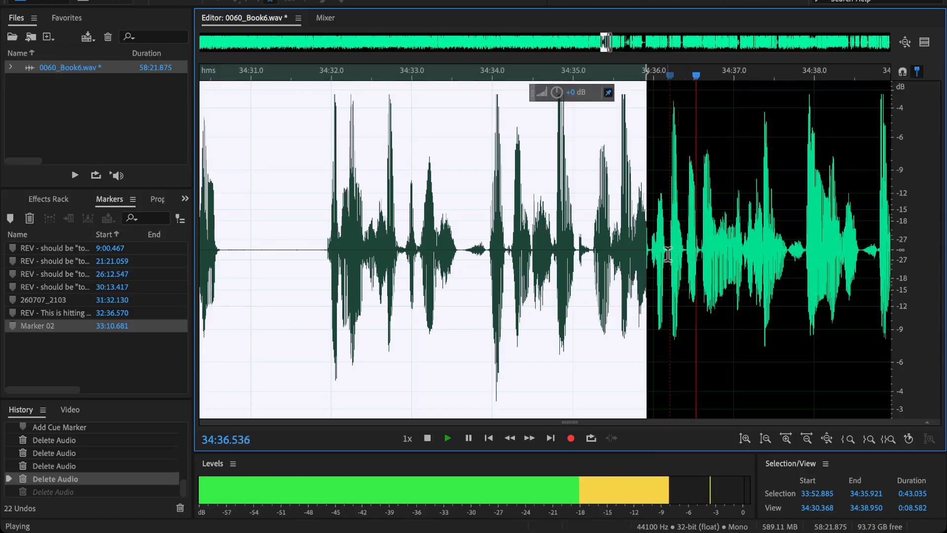
pyautogui.press('space')
pyautogui.moveTo(645, 280); pyautogui.dragTo(685, 285)
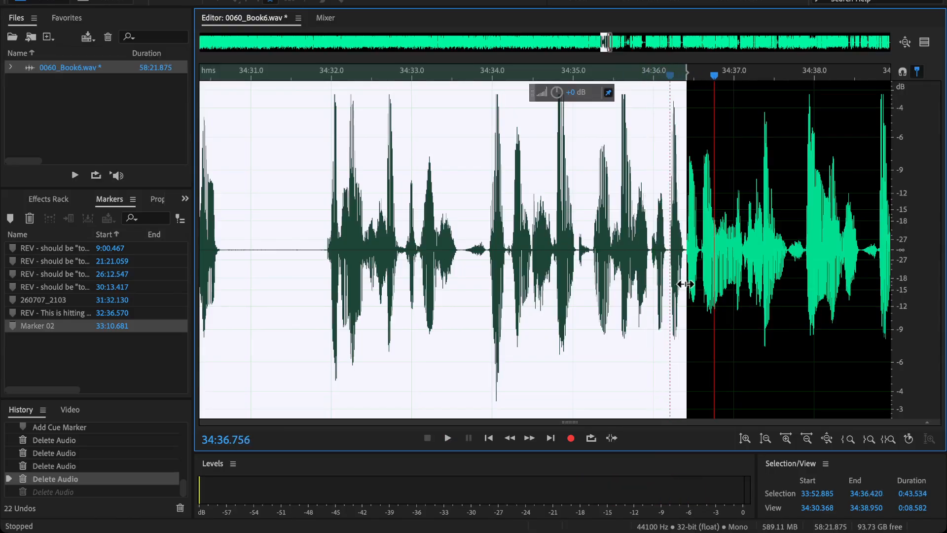
pyautogui.press('Delete')
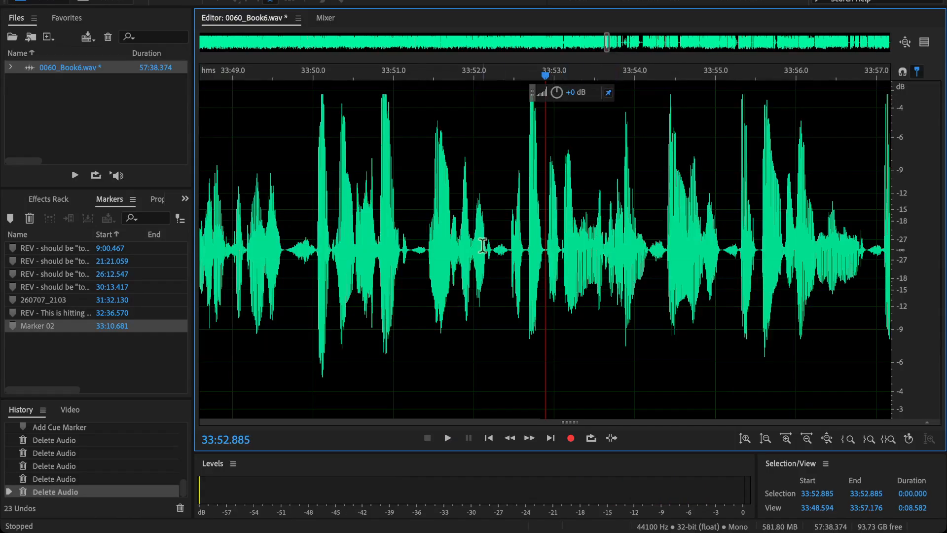
pyautogui.click(416, 208)
pyautogui.press('space')
pyautogui.scroll(-4, 425, 288)
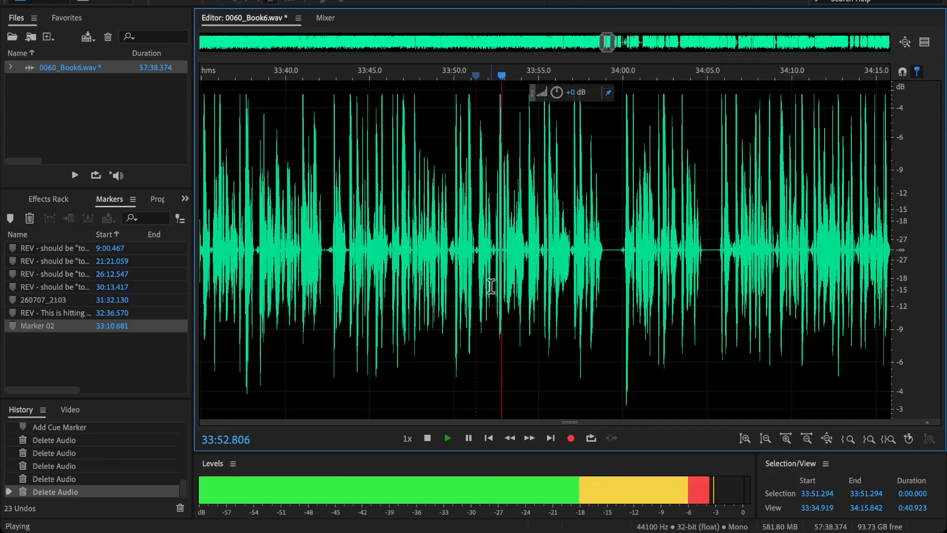
# - Undo the last deletion to check its boundaries and redo it
pyautogui.press('space')
pyautogui.hotkey('ctrl', 'z')
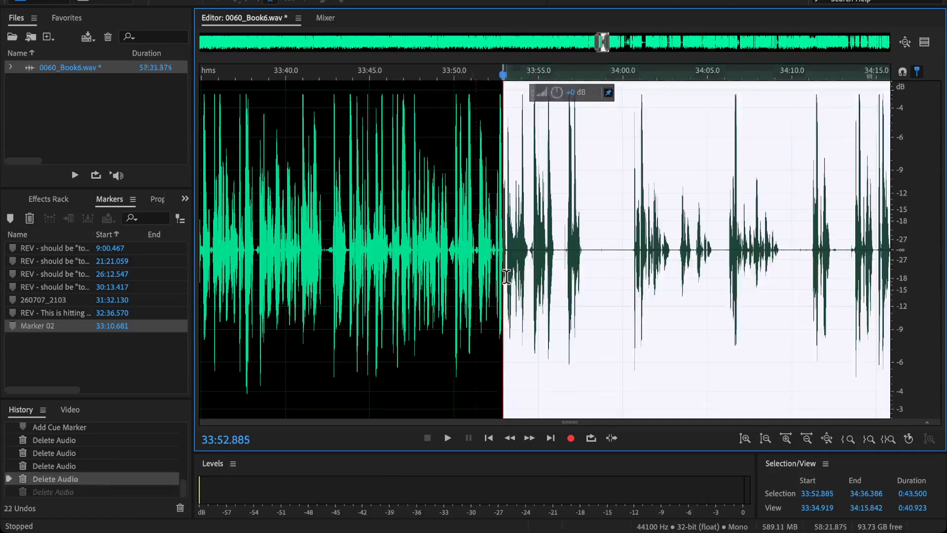
pyautogui.hotkey('ctrl', 'shift', 'z')
# - Delete a sliver of about 0.02 seconds at the join near 33:52.9 and play it back from 33:51.697
pyautogui.scroll(5, 504, 277)
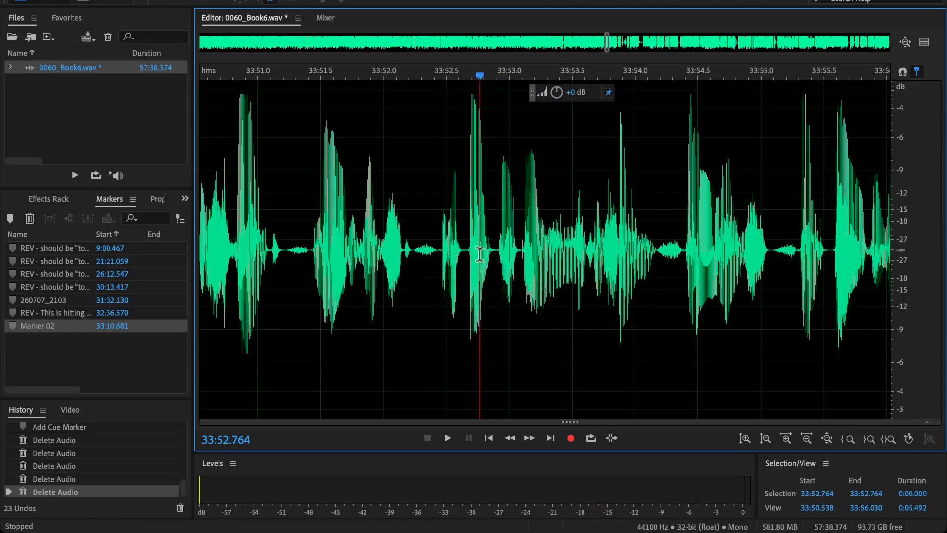
pyautogui.press('space')
pyautogui.press('space')
pyautogui.moveTo(494, 261); pyautogui.dragTo(497, 261)
pyautogui.press('Delete')
pyautogui.click(345, 213)
pyautogui.press('space')
pyautogui.scroll(-5, 346, 213)
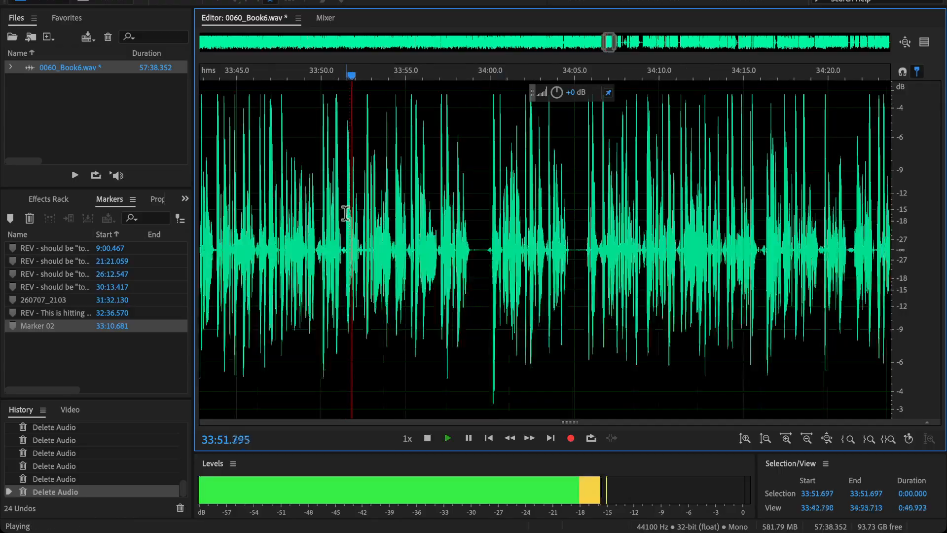
# - Play on from 33:51.697 past 34:06 to locate the next repeated take
pyautogui.scroll(-10, 346, 213)
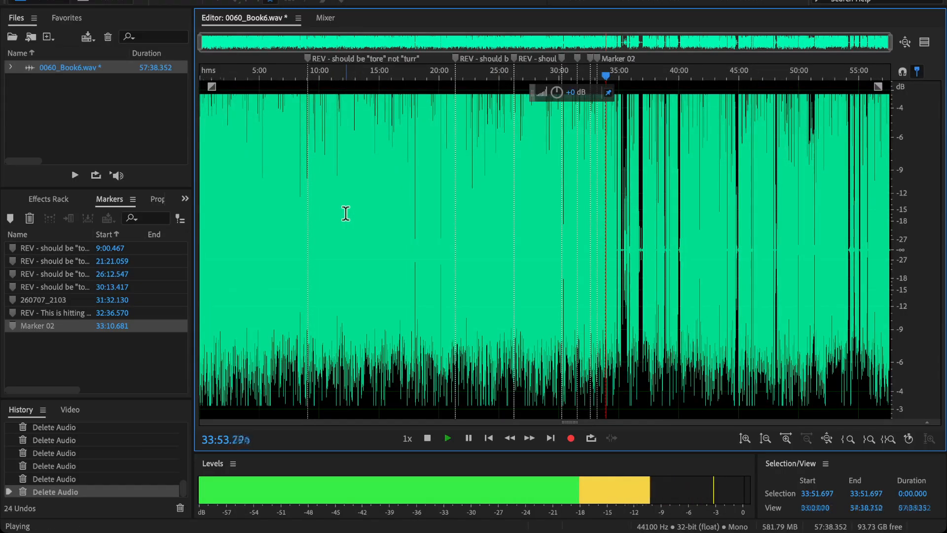
pyautogui.scroll(15, 346, 213)
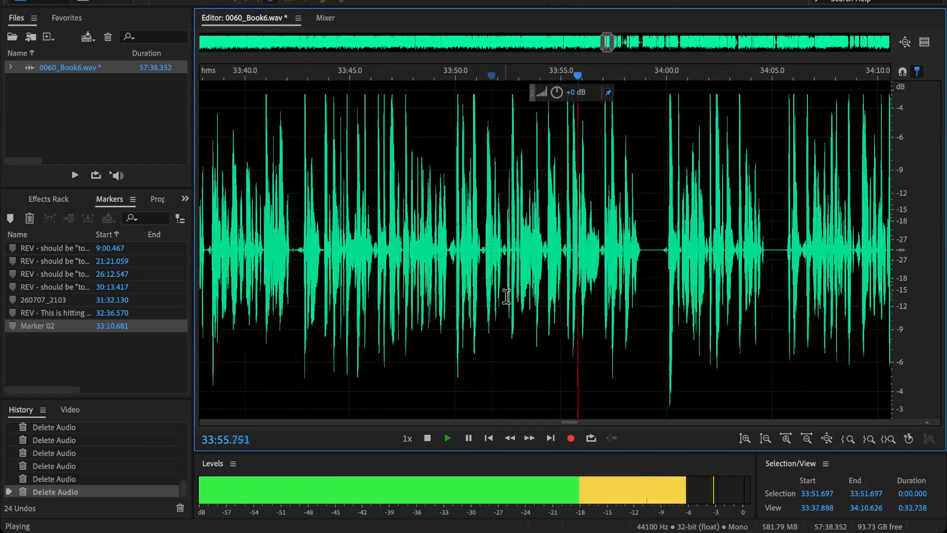
pyautogui.scroll(-1, 487, 291)
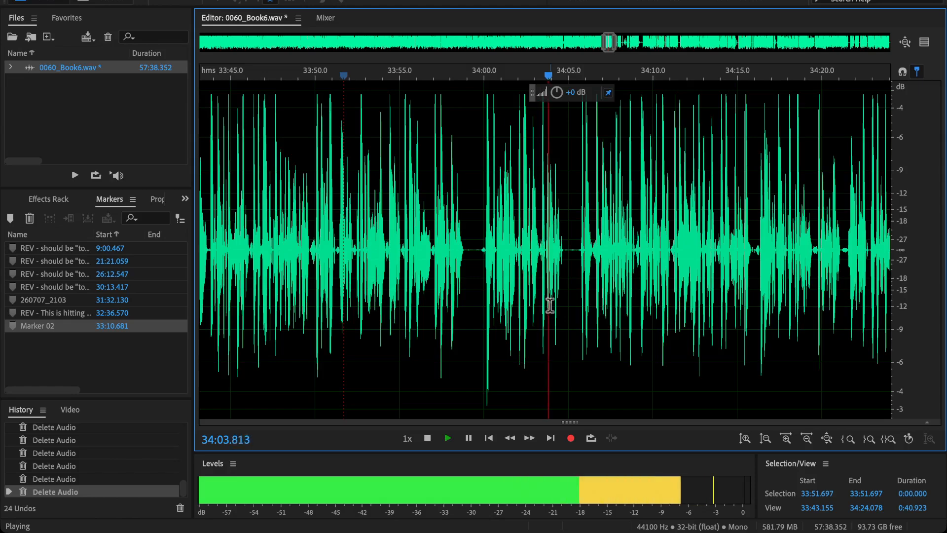
pyautogui.scroll(3, 549, 306)
pyautogui.moveTo(542, 274); pyautogui.dragTo(580, 269)
pyautogui.press('space')
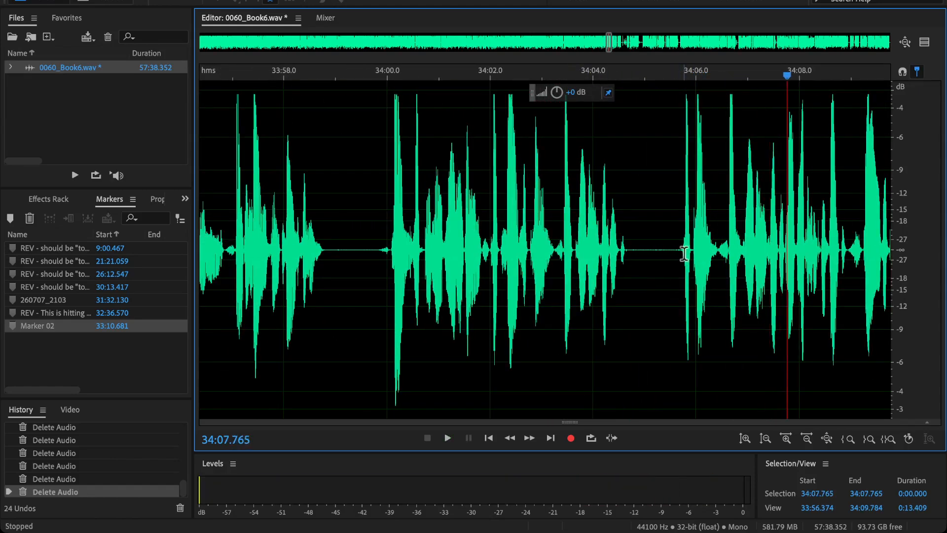
# - Delete the audio from 34:02.775 to 34:05.896 and play back the join from 34:01.109
pyautogui.moveTo(690, 252); pyautogui.dragTo(501, 329)
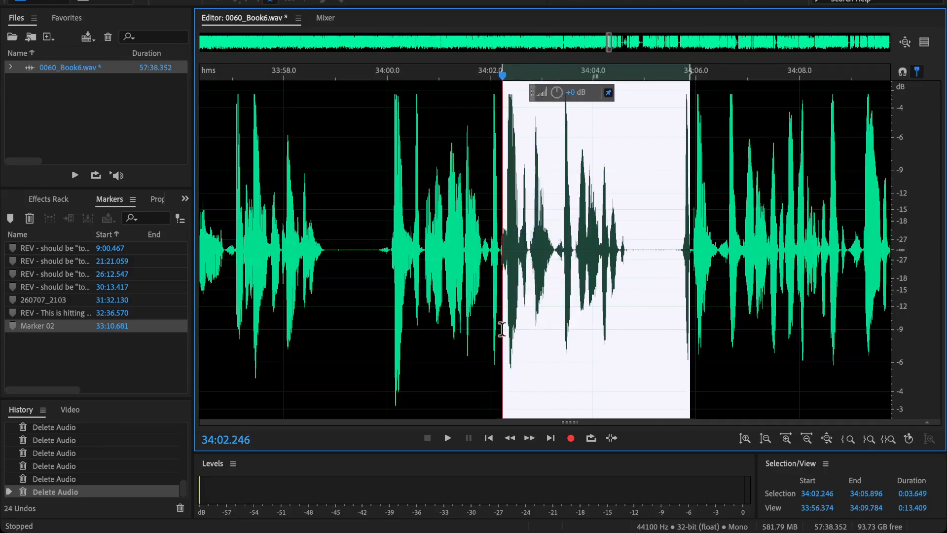
pyautogui.press('space')
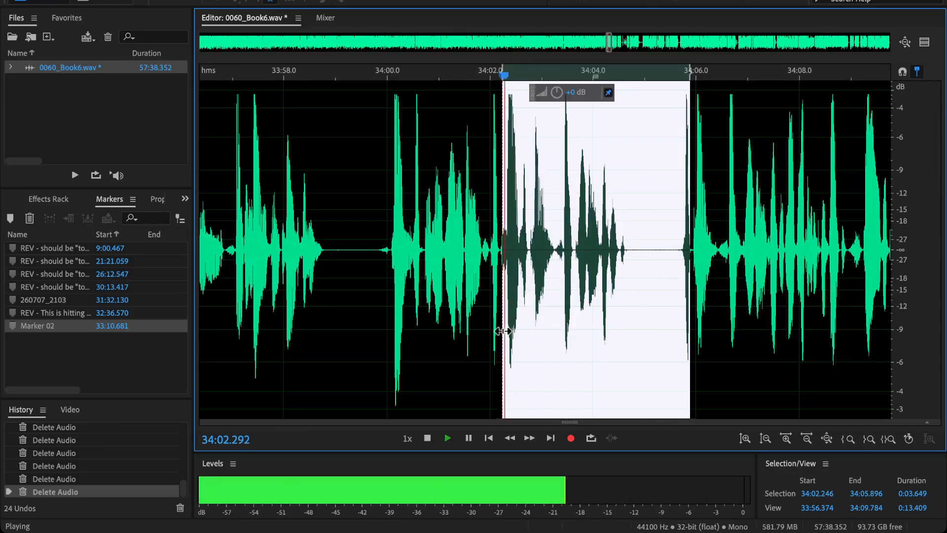
pyautogui.press('space')
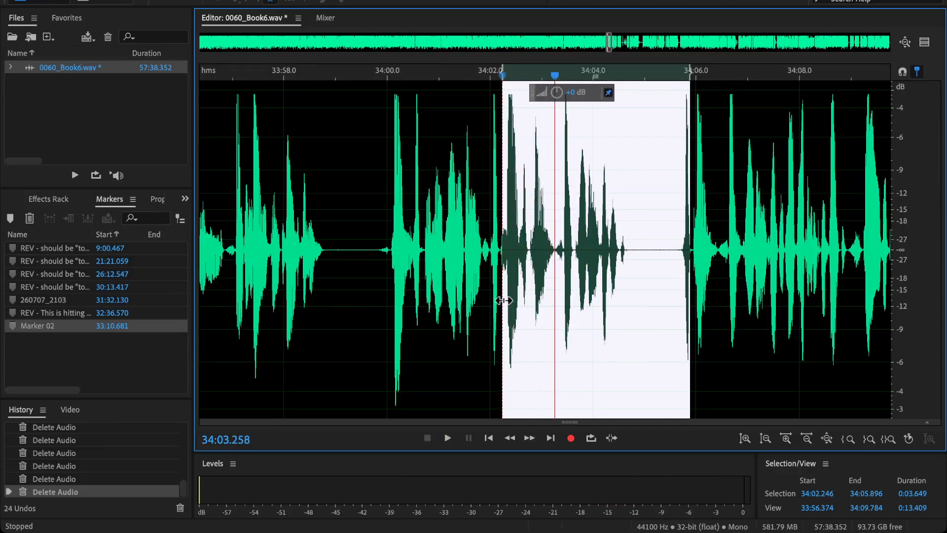
pyautogui.moveTo(510, 306); pyautogui.dragTo(530, 307)
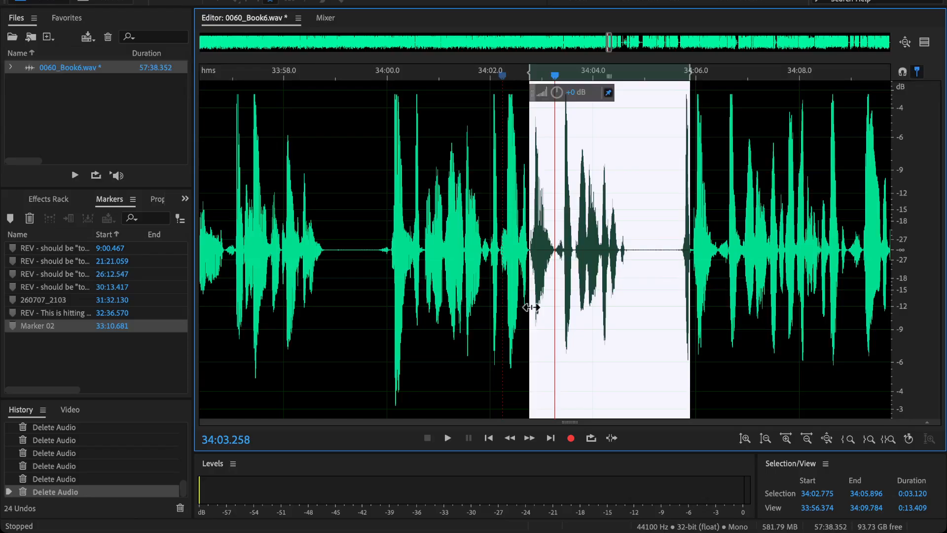
pyautogui.press('Delete')
pyautogui.click(444, 197)
pyautogui.press('space')
pyautogui.scroll(5, 519, 278)
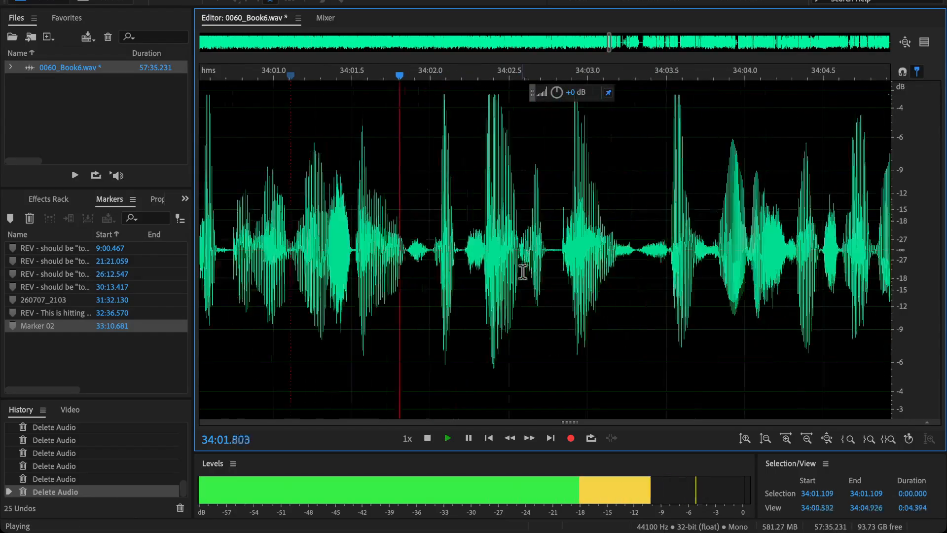
# - Delete a sliver of about 0.02 seconds at the join near 34:02.8 and play it back from 34:02.001
pyautogui.press('space')
pyautogui.press('Delete')
pyautogui.click(430, 209)
pyautogui.press('space')
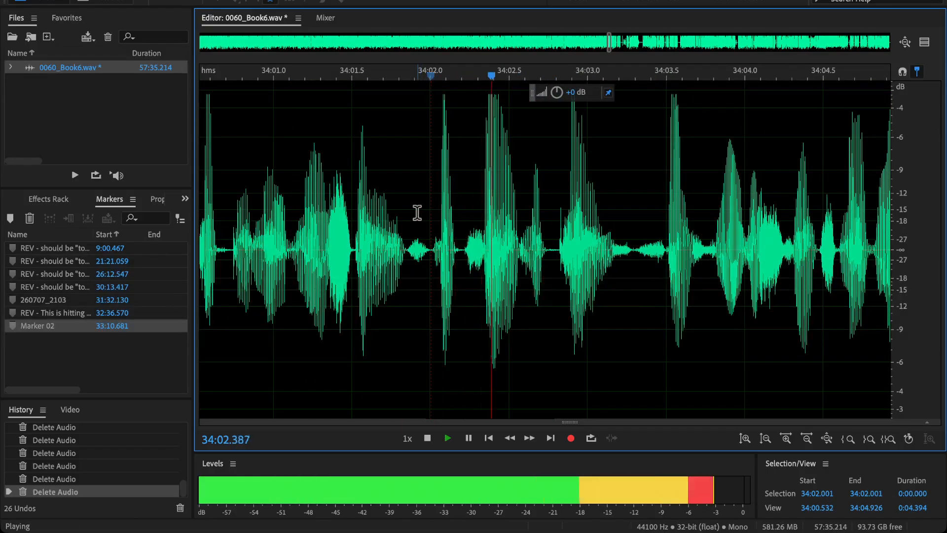
pyautogui.press('space')
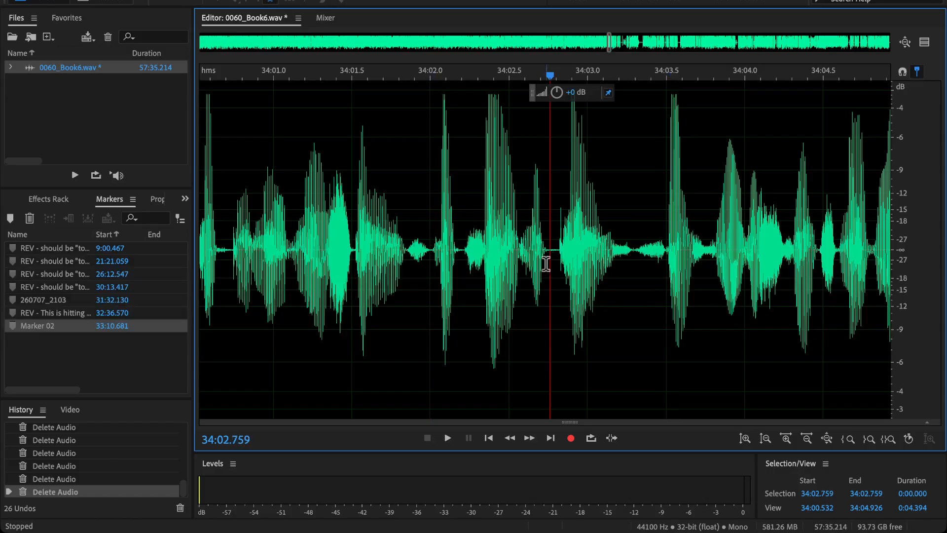
# - Trim another sliver of about 0.03 seconds from the same join and play it back from 34:01.550
pyautogui.press('Delete')
pyautogui.click(359, 208)
pyautogui.press('space')
pyautogui.scroll(-3, 332, 211)
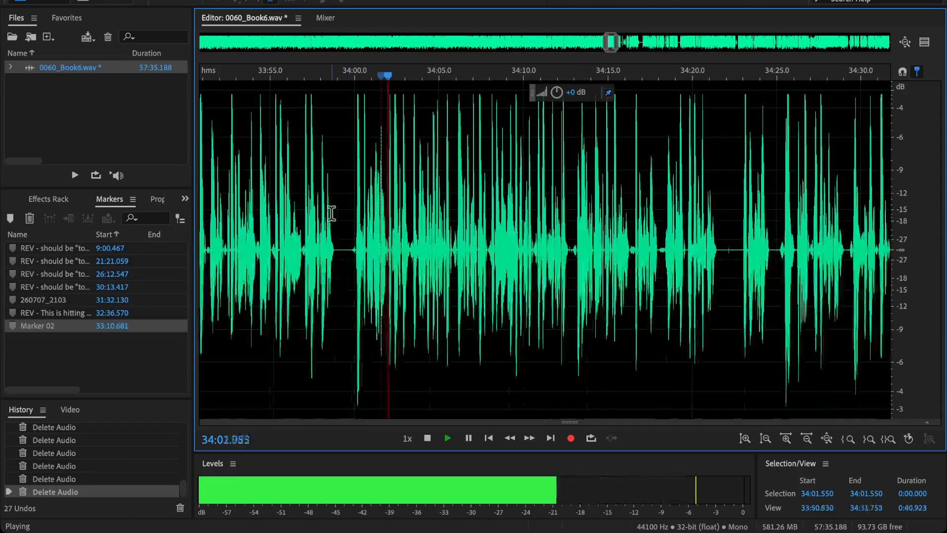
# - Listen on through the narration to about 34:24 to find the next repeated take
pyautogui.scroll(-3, 457, 293)
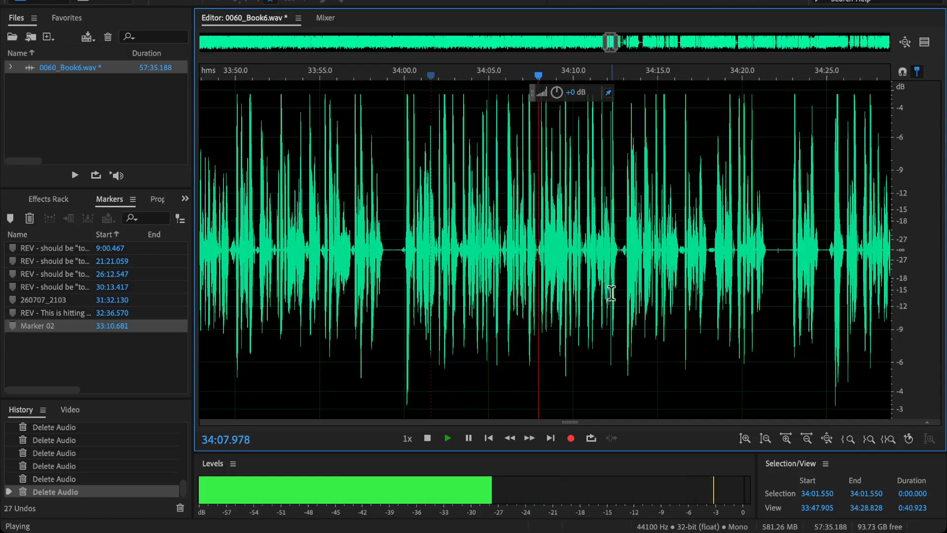
pyautogui.moveTo(611, 293); pyautogui.dragTo(513, 333)
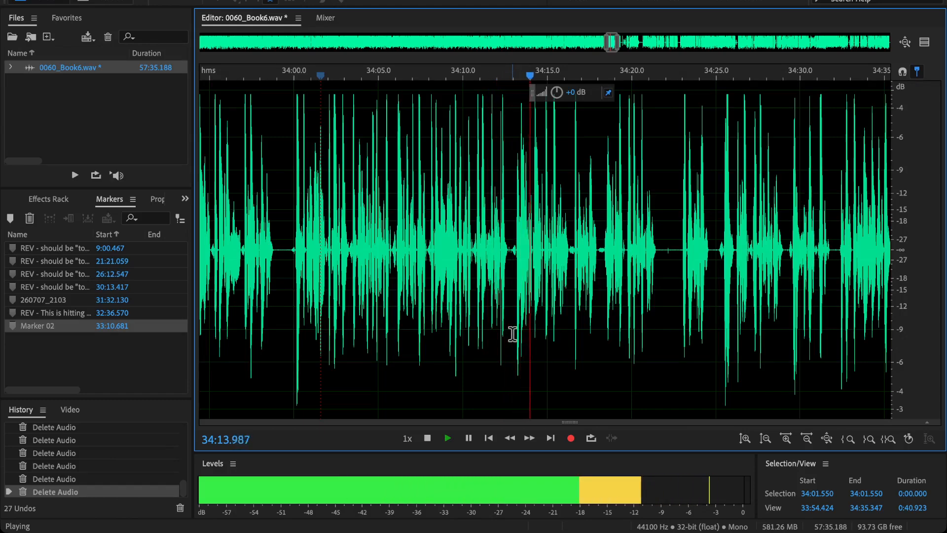
pyautogui.hscroll(3, 482, 359)
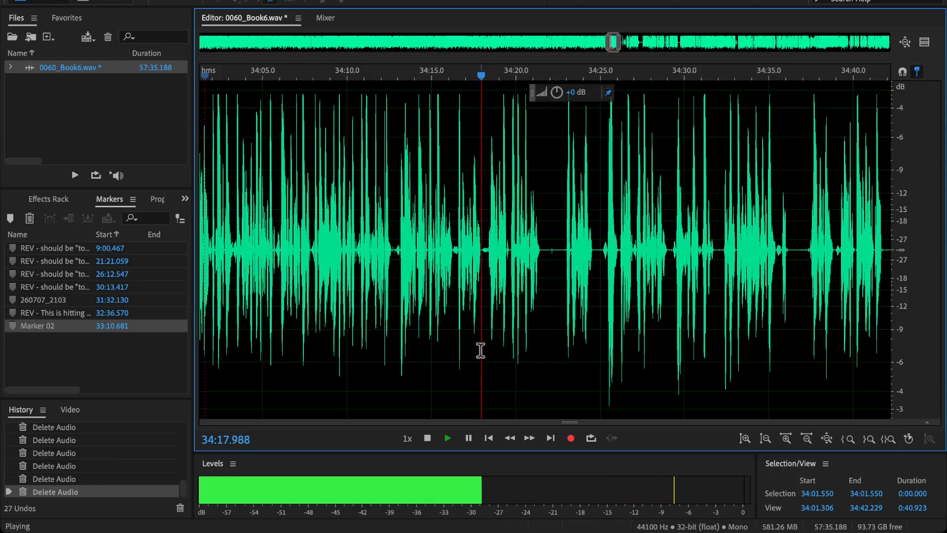
pyautogui.scroll(1, 495, 348)
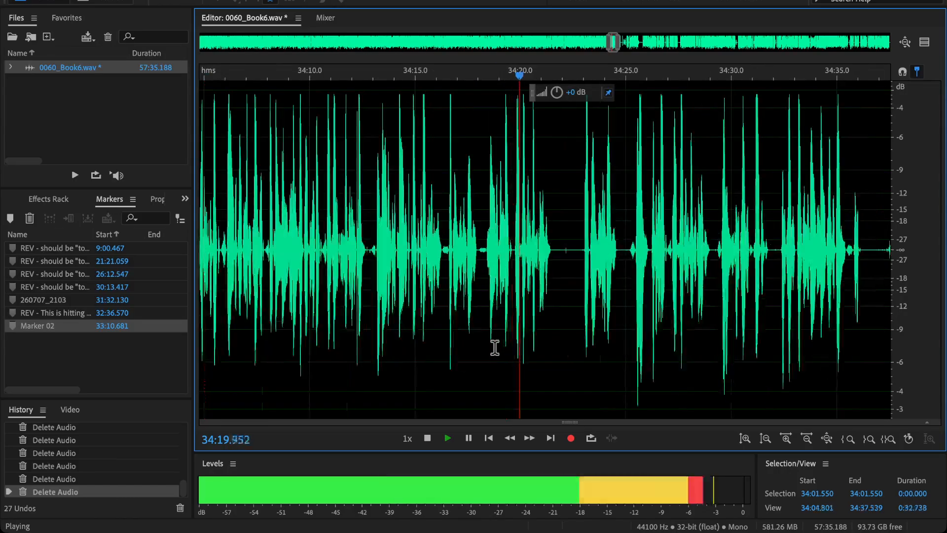
pyautogui.scroll(1, 523, 317)
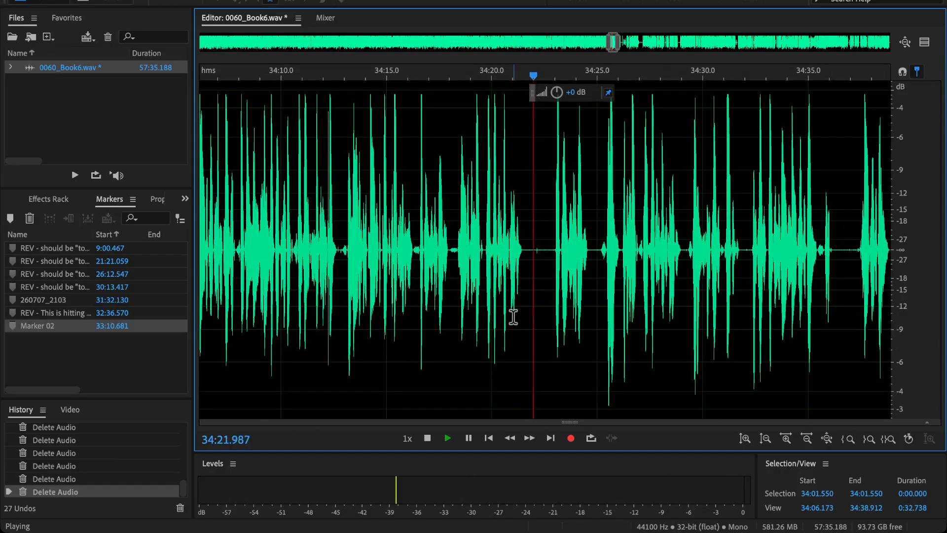
pyautogui.scroll(1, 542, 292)
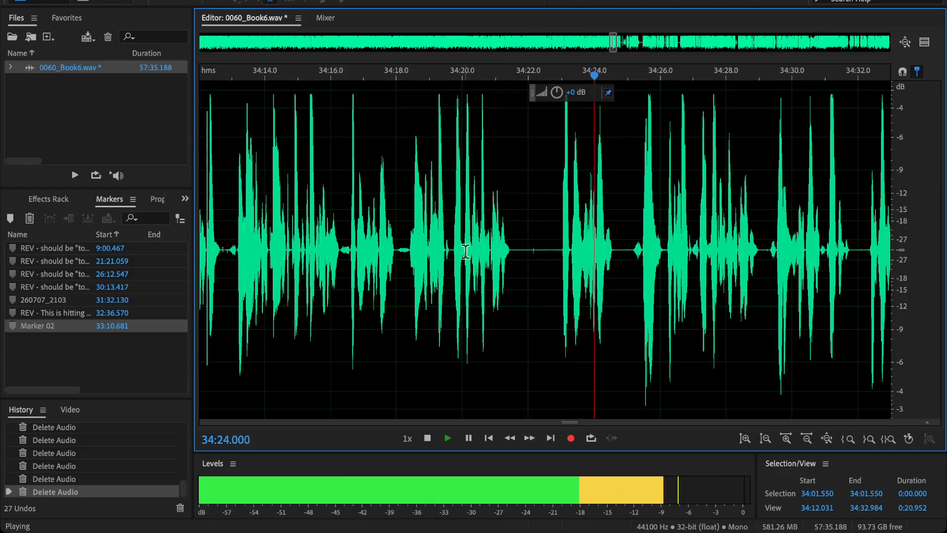
# - Delete about 6.7 seconds of audio starting near 34:17.9 and play back the join from 34:14.532
pyautogui.click(375, 244)
pyautogui.moveTo(394, 271); pyautogui.dragTo(607, 333)
pyautogui.press('Delete')
pyautogui.click(281, 207)
pyautogui.press('space')
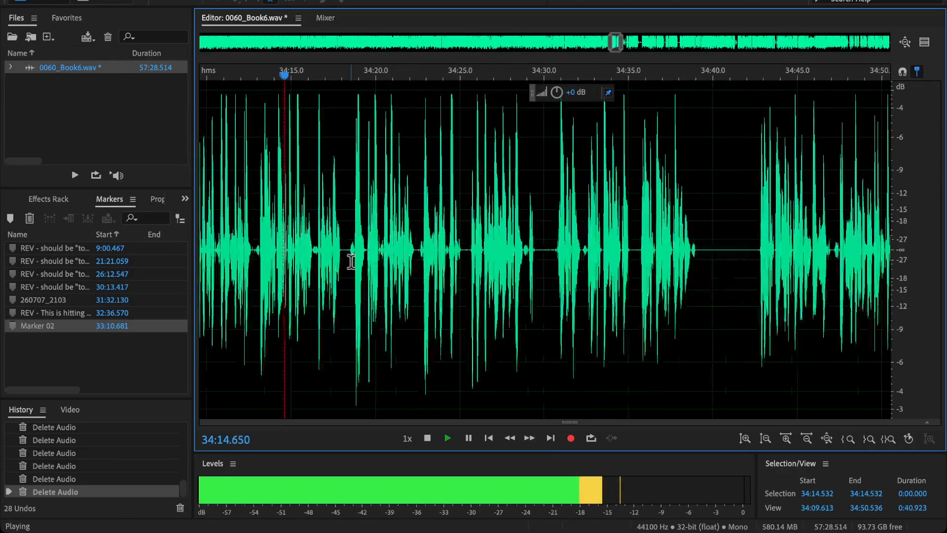
# - Listen on to 34:24.479 and then from 34:30.694 to locate the next repeated phrase
pyautogui.press('\\')
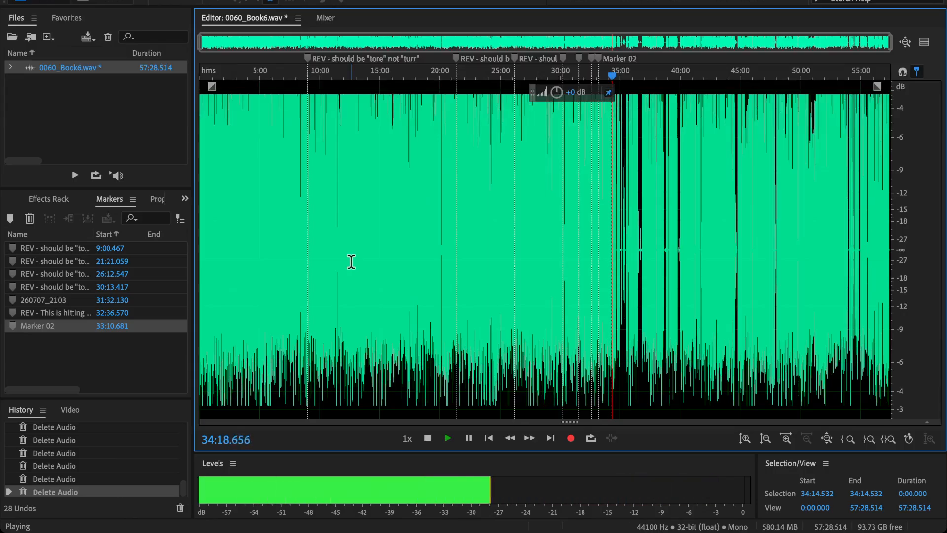
pyautogui.press('\\')
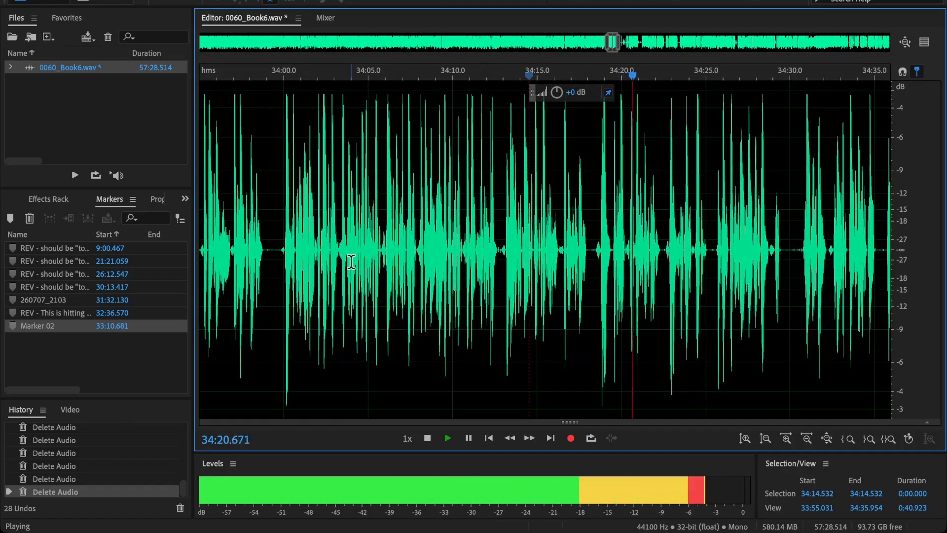
pyautogui.moveTo(701, 259); pyautogui.dragTo(557, 263)
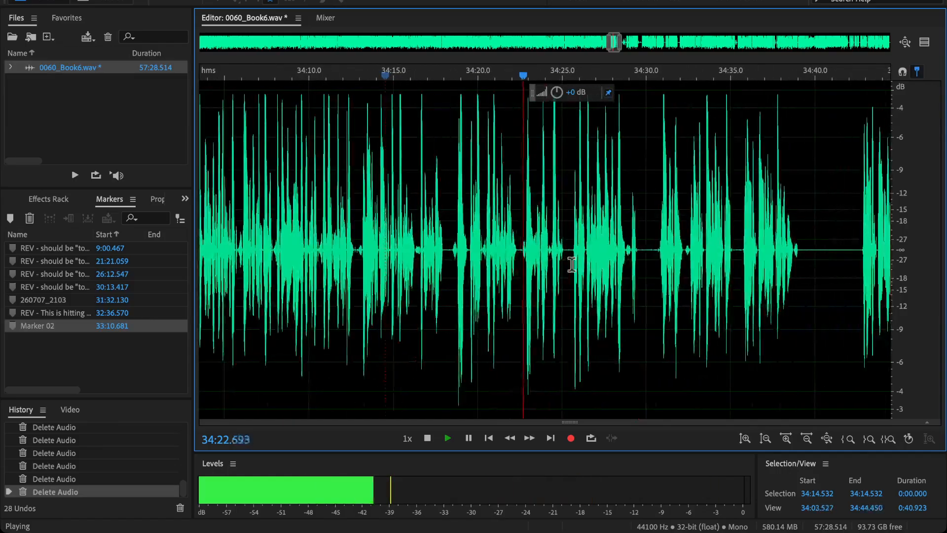
pyautogui.scroll(2, 577, 258)
pyautogui.press('space')
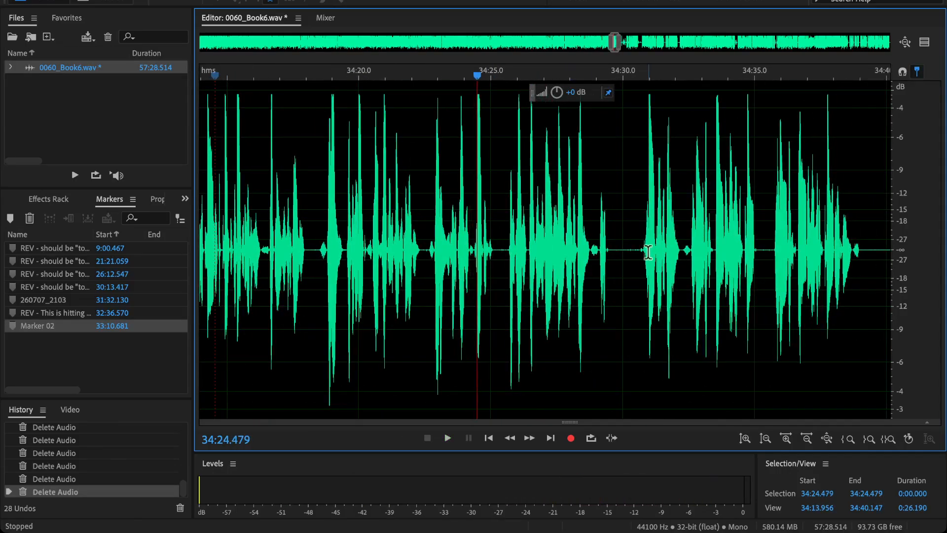
pyautogui.press('space')
pyautogui.scroll(1, 603, 264)
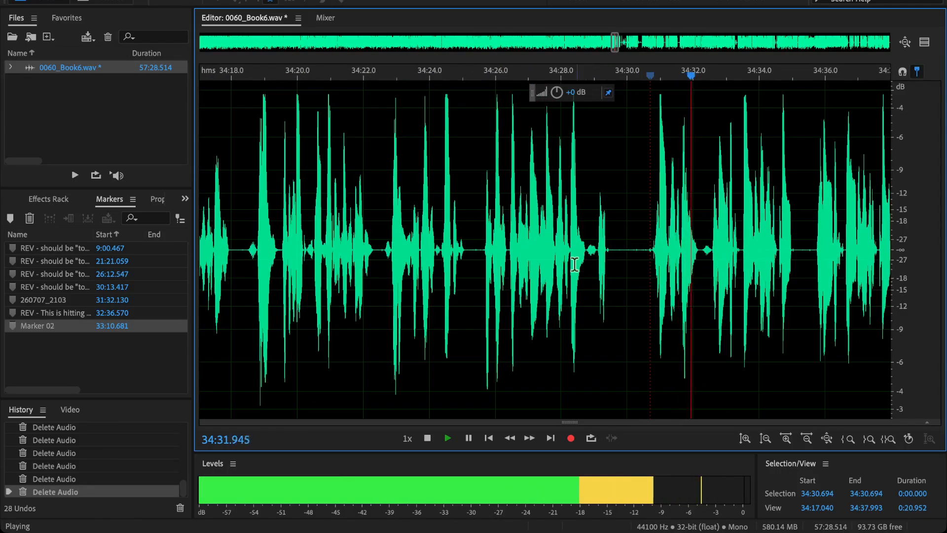
# - Play the repeated phrase from 34:25.678 and 34:23.980 to find matching cut points
pyautogui.press('space')
pyautogui.click(425, 259)
pyautogui.press('space')
pyautogui.press('space')
pyautogui.click(484, 264)
pyautogui.press('space')
pyautogui.scroll(1, 482, 266)
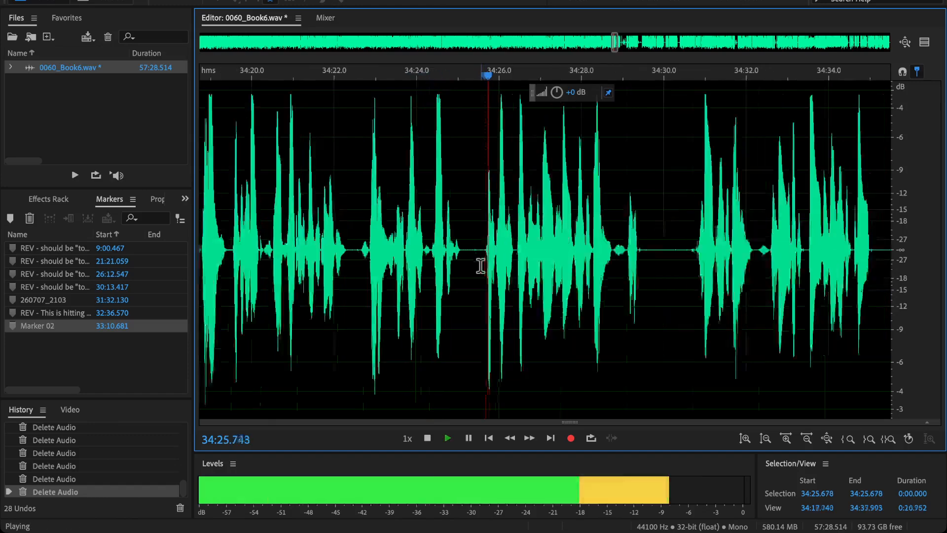
pyautogui.scroll(1, 480, 266)
pyautogui.press('space')
pyautogui.click(409, 259)
pyautogui.press('space')
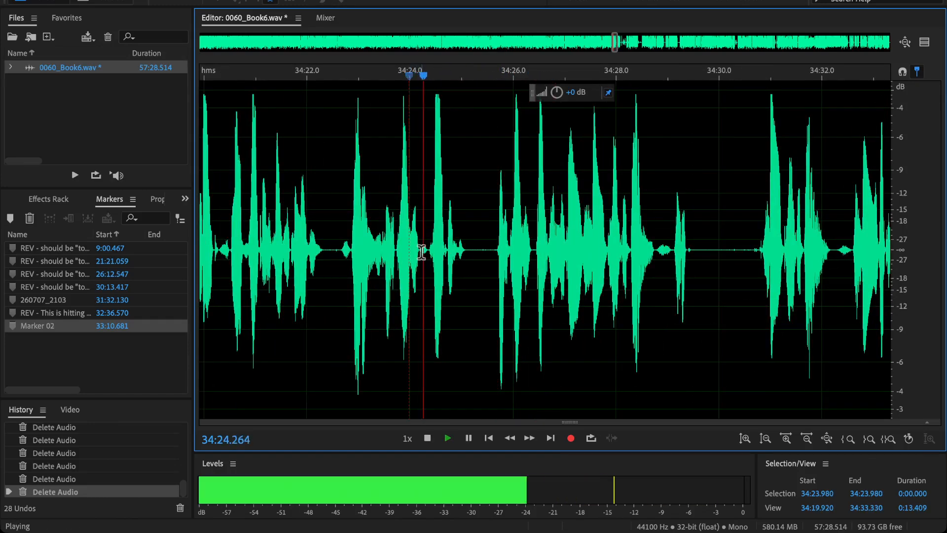
# - Try cutting about 2.2 seconds of audio from near 34:24.2, play the join from 34:22.936, and undo the cut
pyautogui.press('space')
pyautogui.click(419, 255)
pyautogui.moveTo(419, 255); pyautogui.dragTo(533, 344)
pyautogui.press('Delete')
pyautogui.click(356, 237)
pyautogui.press('space')
pyautogui.scroll(-2, 356, 237)
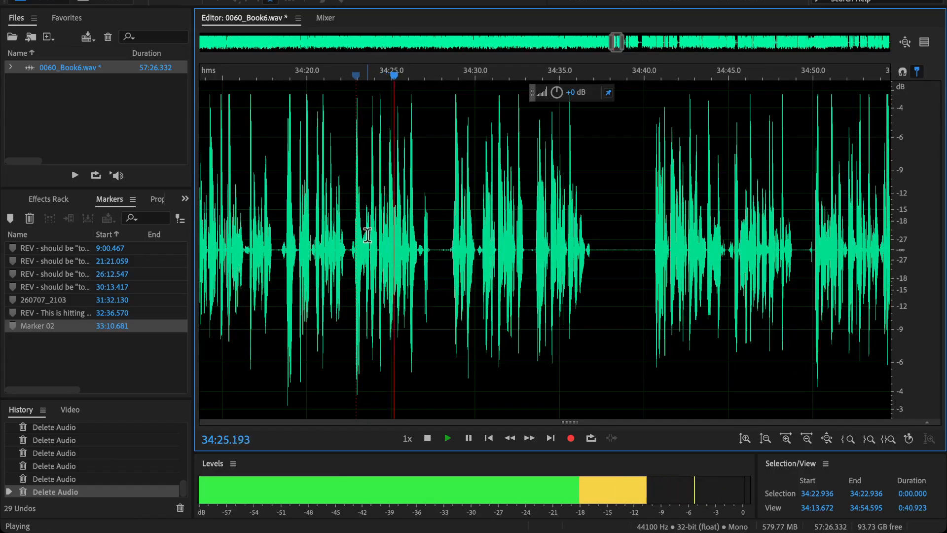
pyautogui.press('space')
pyautogui.press('super+z')
# - Play both versions of the phrase from 34:23.628 and 34:25.805 to find better cut points
pyautogui.scroll(6, 378, 296)
pyautogui.click(335, 216)
pyautogui.press('space')
pyautogui.scroll(1, 385, 262)
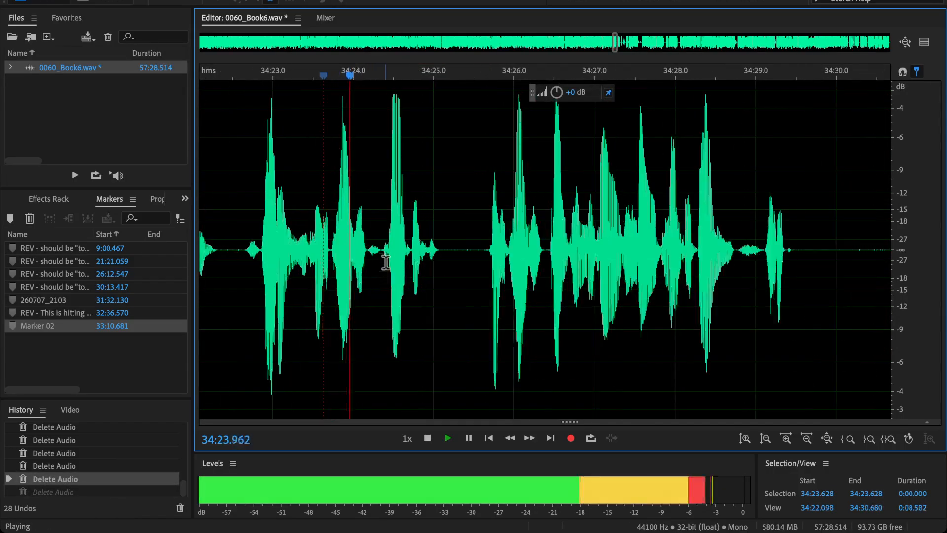
pyautogui.press('space')
pyautogui.press('space')
pyautogui.press('space')
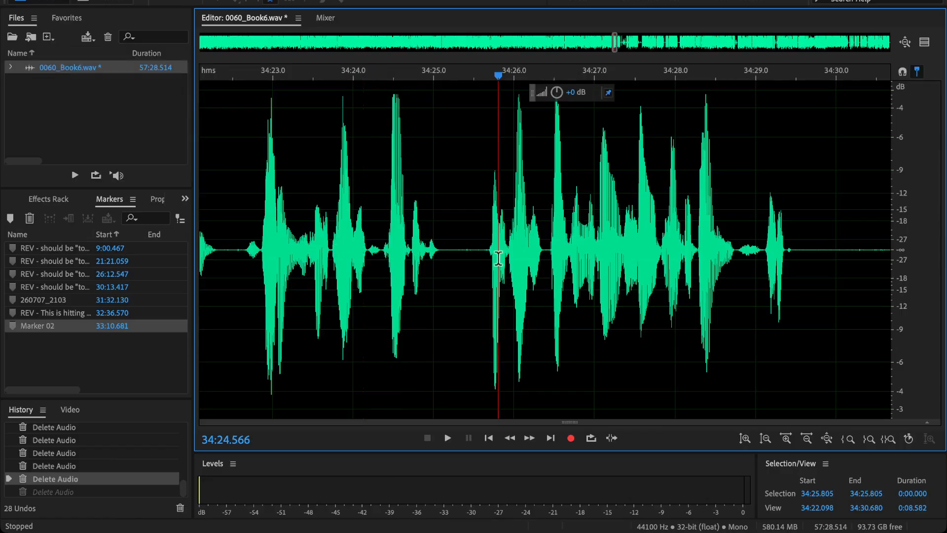
pyautogui.press('space')
pyautogui.press('space')
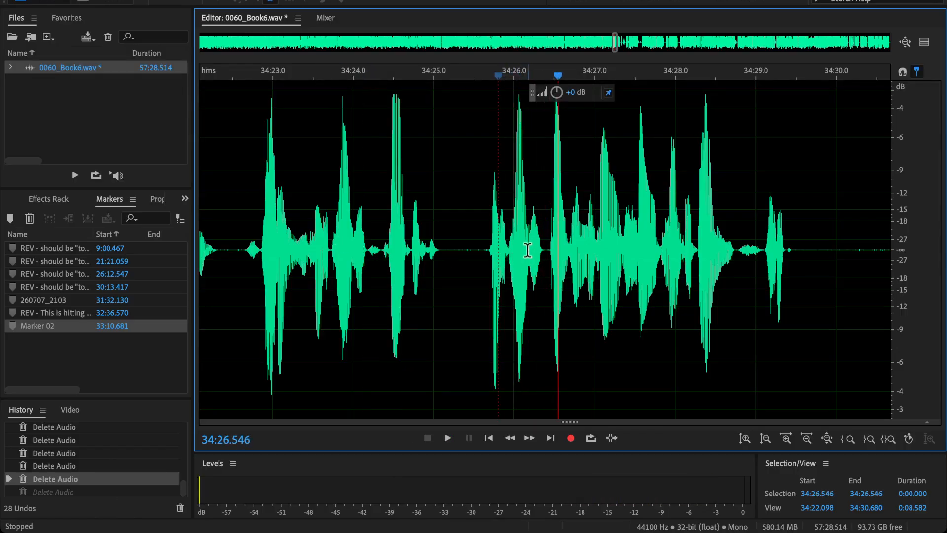
# - Delete about 2.2 seconds of audio between about 34:24 and 34:26.2 and play back the join from 34:23.605
pyautogui.moveTo(529, 263); pyautogui.dragTo(349, 288)
pyautogui.press('Delete')
pyautogui.click(319, 186)
pyautogui.press('space')
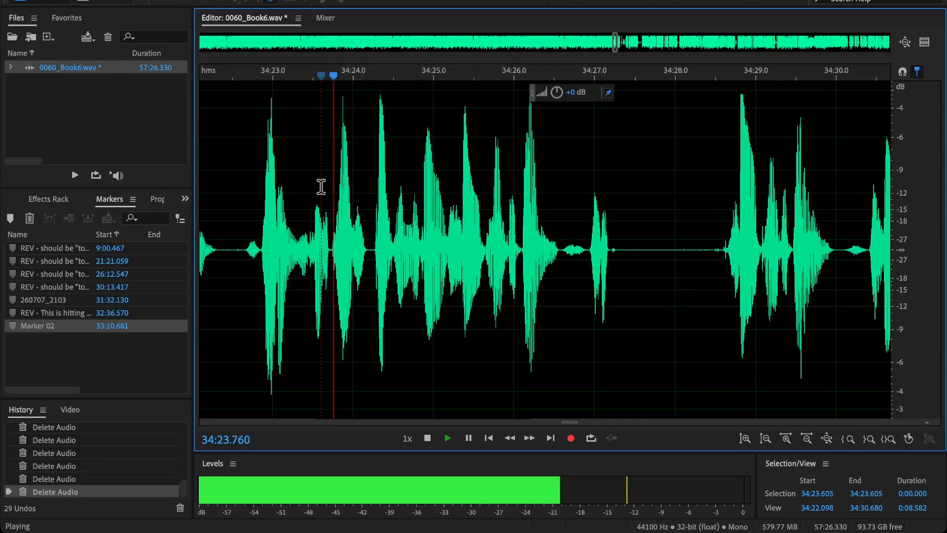
# - Play the edited passage from 34:22.479 past 34:28 and return the playhead to 34:26.074
pyautogui.click(229, 220)
pyautogui.press('\\')
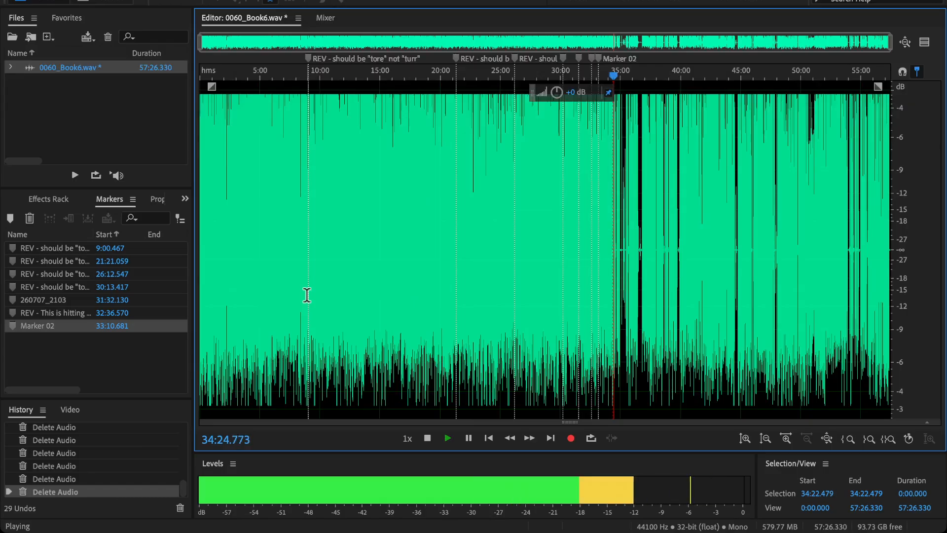
pyautogui.scroll(10, 307, 296)
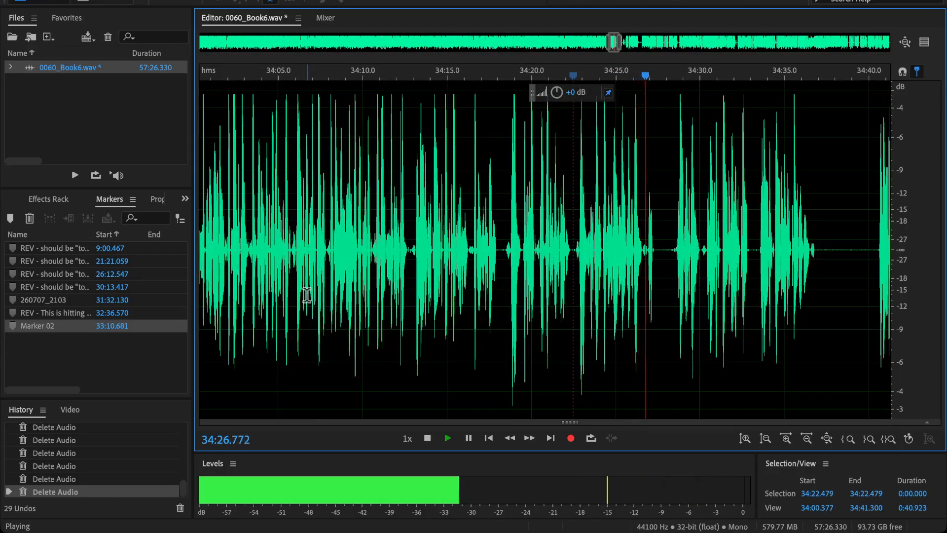
pyautogui.scroll(2, 676, 313)
pyautogui.scroll(2, 571, 276)
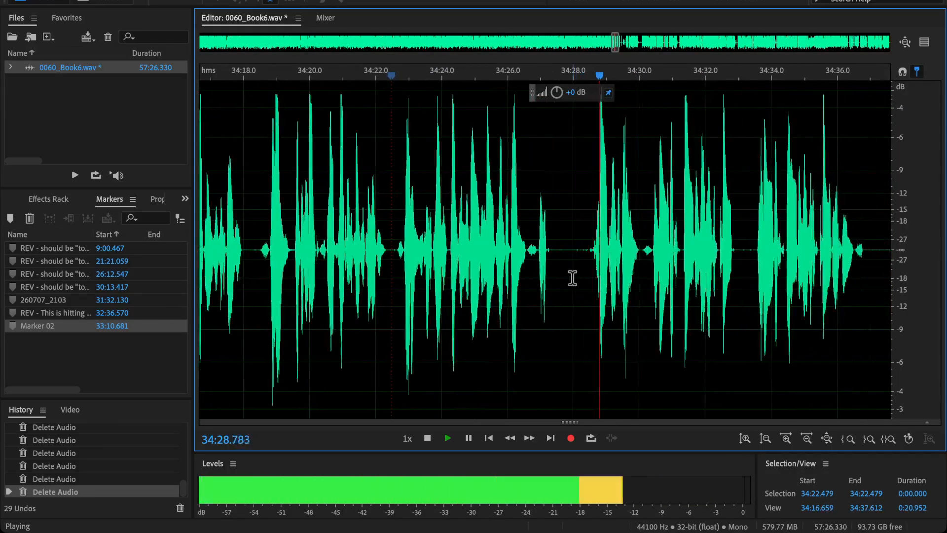
pyautogui.click(477, 255)
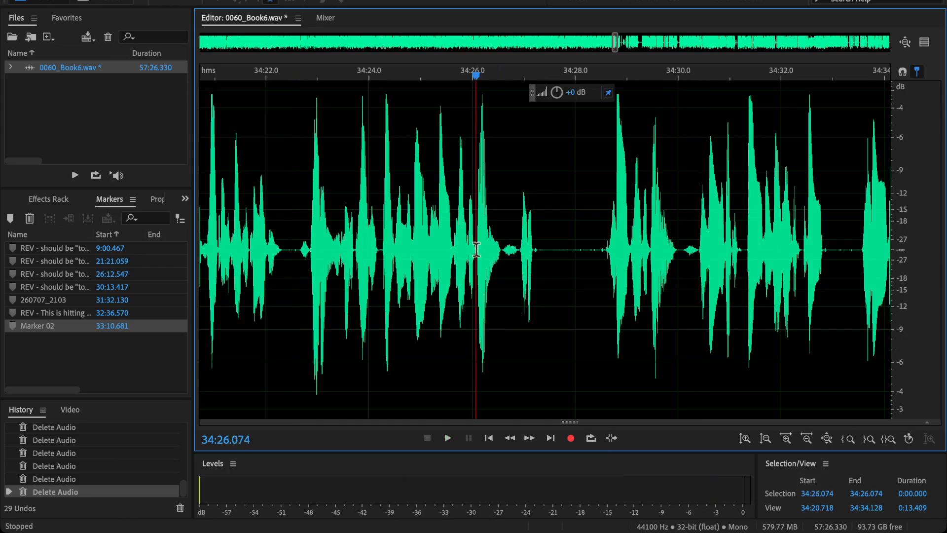
# - Delete about 3.4 seconds of audio between 34:26.087 and 34:29.4 and play back the join from 34:25.611
pyautogui.press('space')
pyautogui.moveTo(477, 256); pyautogui.dragTo(650, 314)
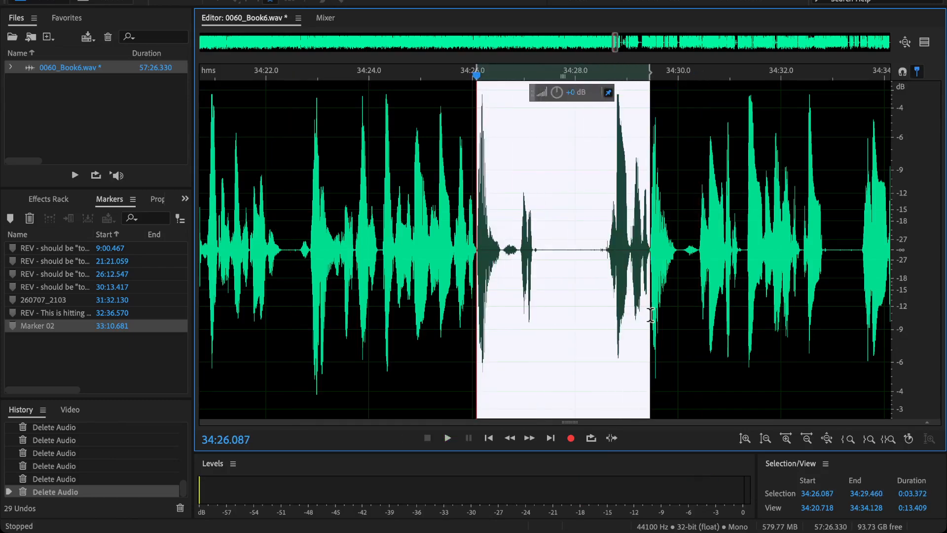
pyautogui.press('Delete')
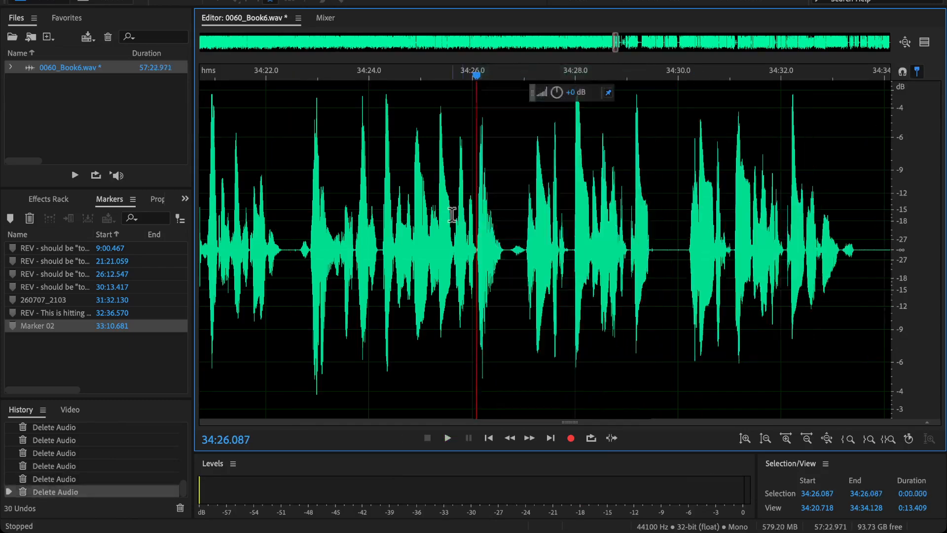
pyautogui.click(452, 214)
pyautogui.press('space')
pyautogui.scroll(-5, 452, 214)
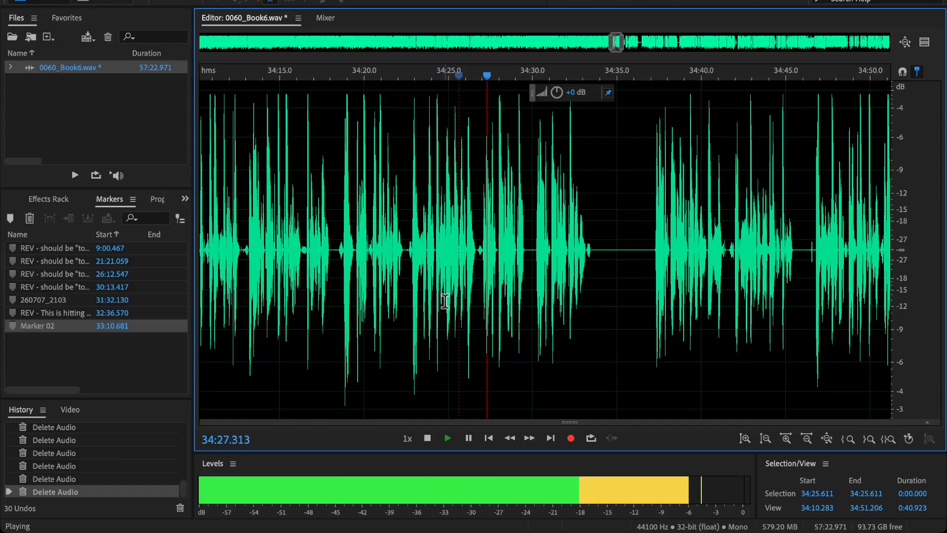
pyautogui.scroll(3, 499, 286)
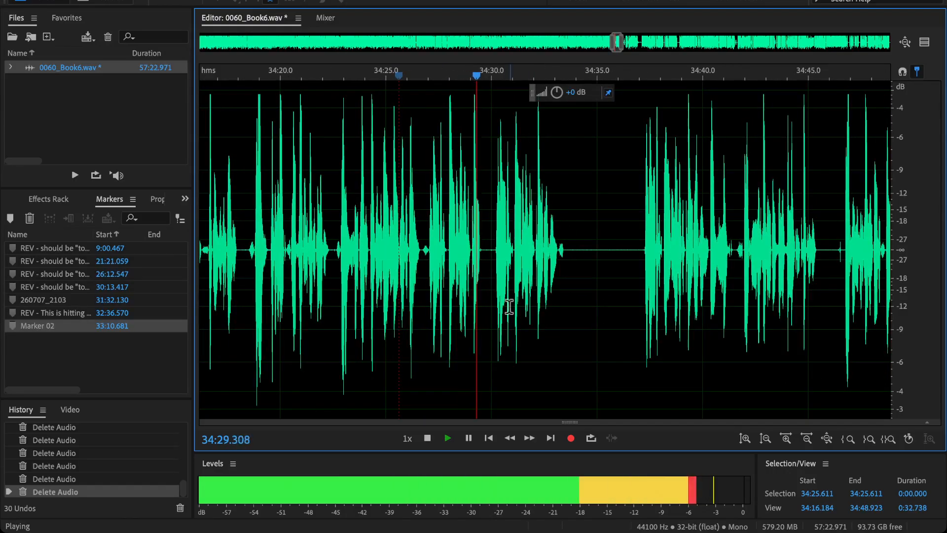
# - Play the takes from 34:46.630 and 34:27.614 to compare them
pyautogui.click(644, 277)
pyautogui.click(841, 274)
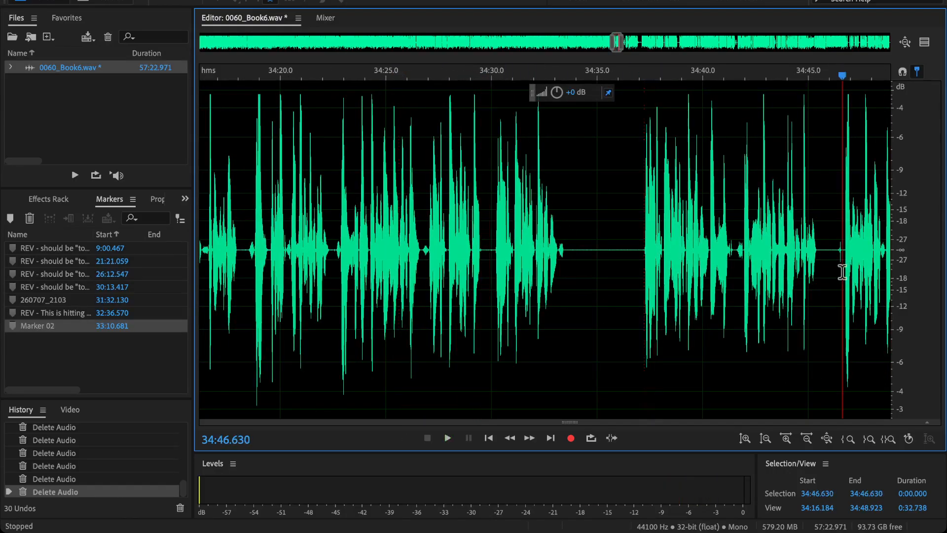
pyautogui.moveTo(837, 276); pyautogui.dragTo(710, 282)
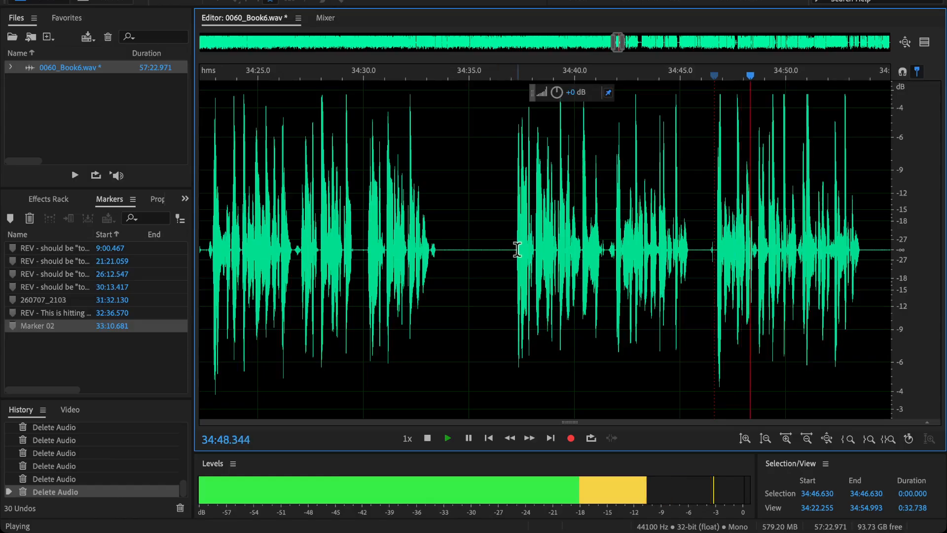
pyautogui.press('space')
pyautogui.click(312, 258)
pyautogui.scroll(3, 365, 262)
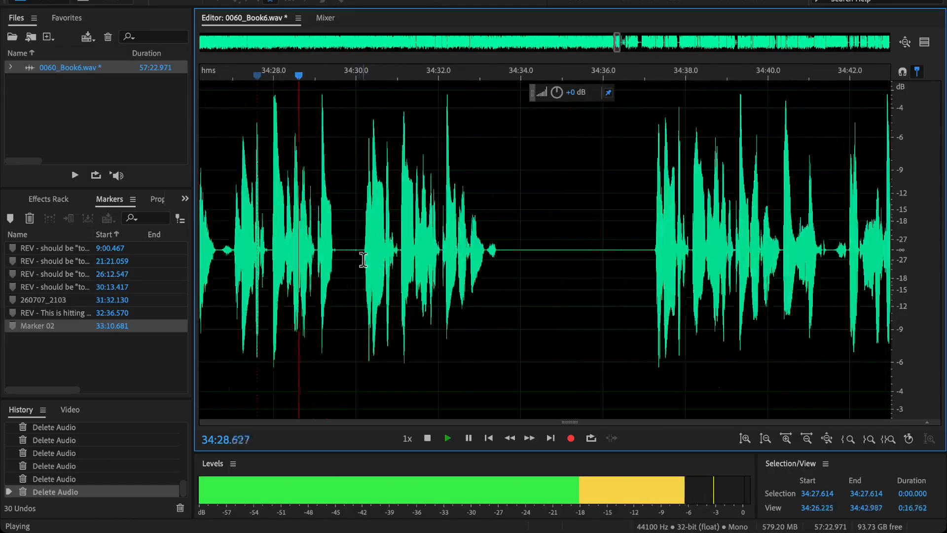
# - Delete about 10.2 seconds of audio between 34:27.052 and 34:37.2 and play back the join from 34:25.696
pyautogui.moveTo(364, 276); pyautogui.dragTo(652, 338)
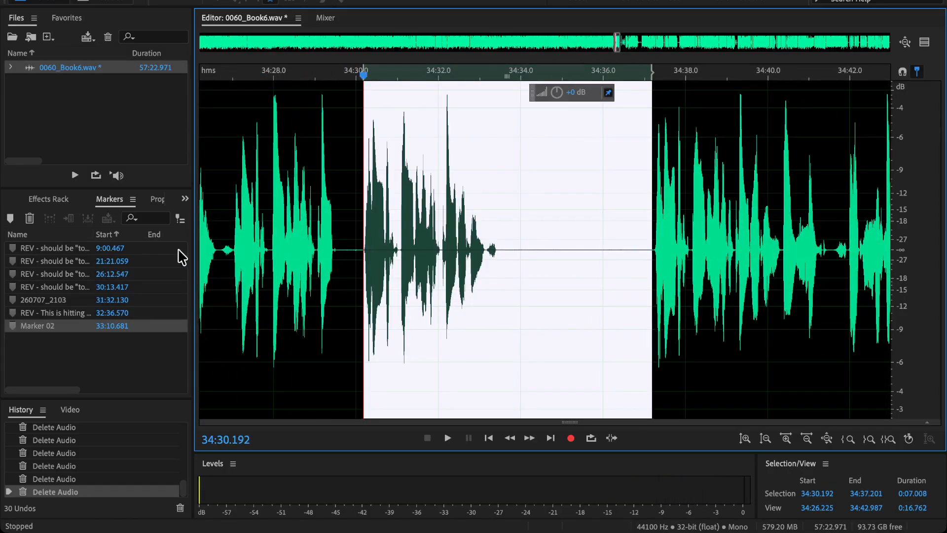
pyautogui.click(231, 75)
pyautogui.press('space')
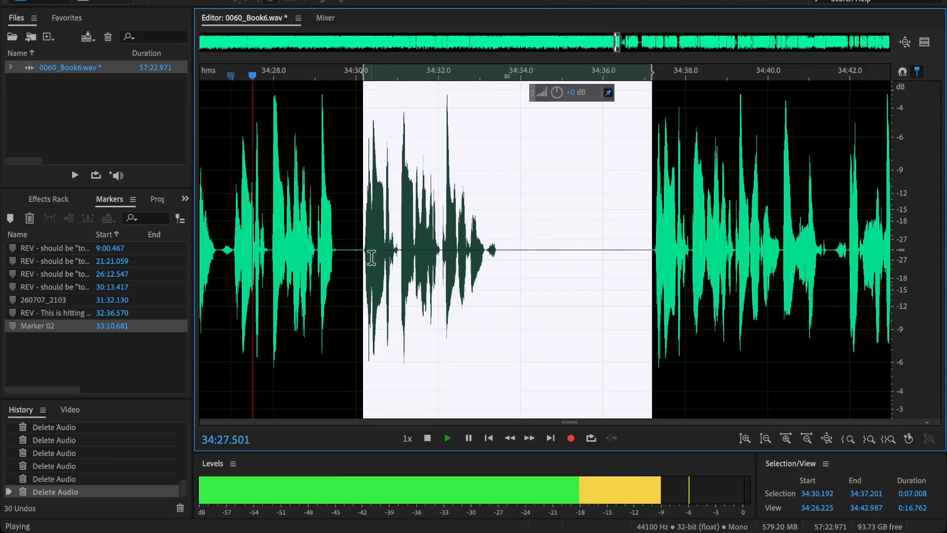
pyautogui.press('space')
pyautogui.moveTo(365, 261); pyautogui.dragTo(236, 292)
pyautogui.press('Delete')
pyautogui.scroll(-2, 344, 226)
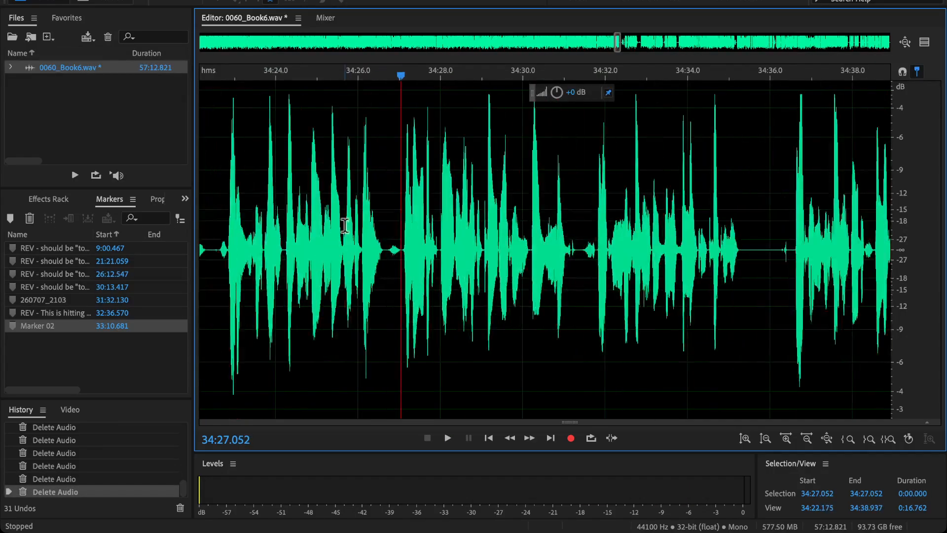
pyautogui.click(345, 225)
pyautogui.press('space')
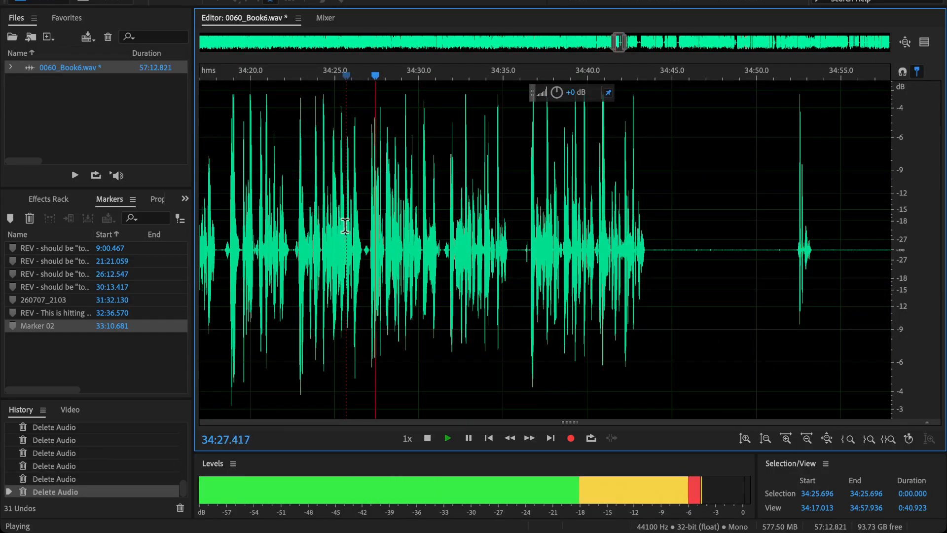
pyautogui.scroll(2, 423, 293)
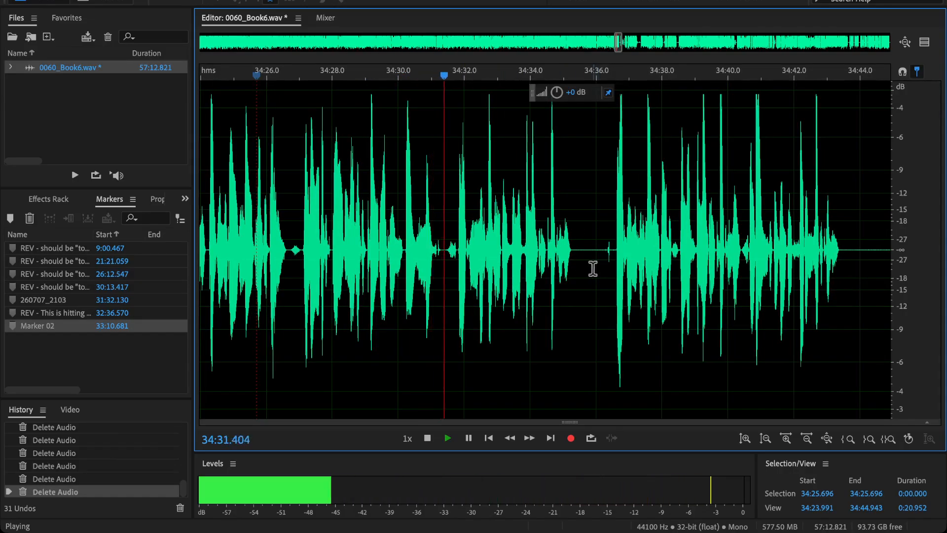
# - Audition the take from 34:36.327, delete the earlier take between 34:31.802 and 34:36.595, and play the join from 34:30.252
pyautogui.press('space')
pyautogui.click(607, 266)
pyautogui.press('space')
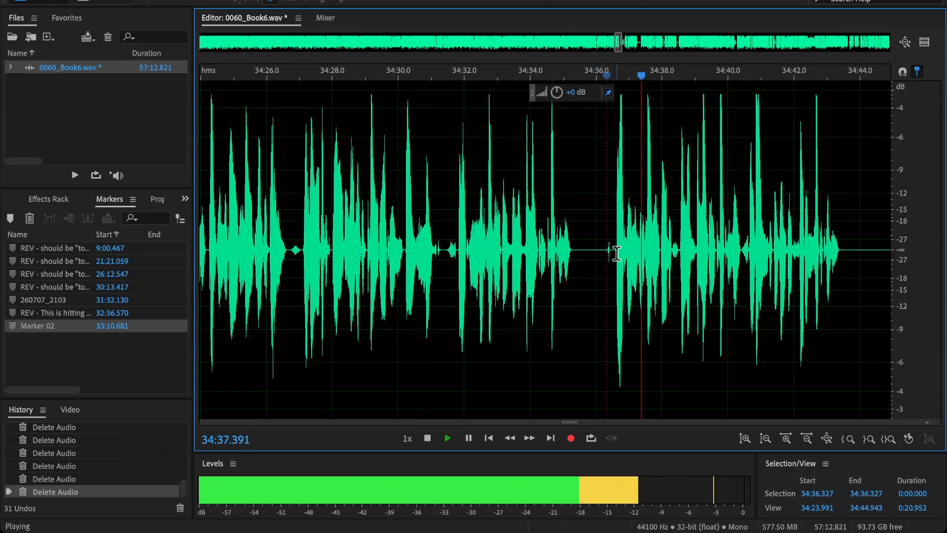
pyautogui.moveTo(617, 253); pyautogui.dragTo(461, 311)
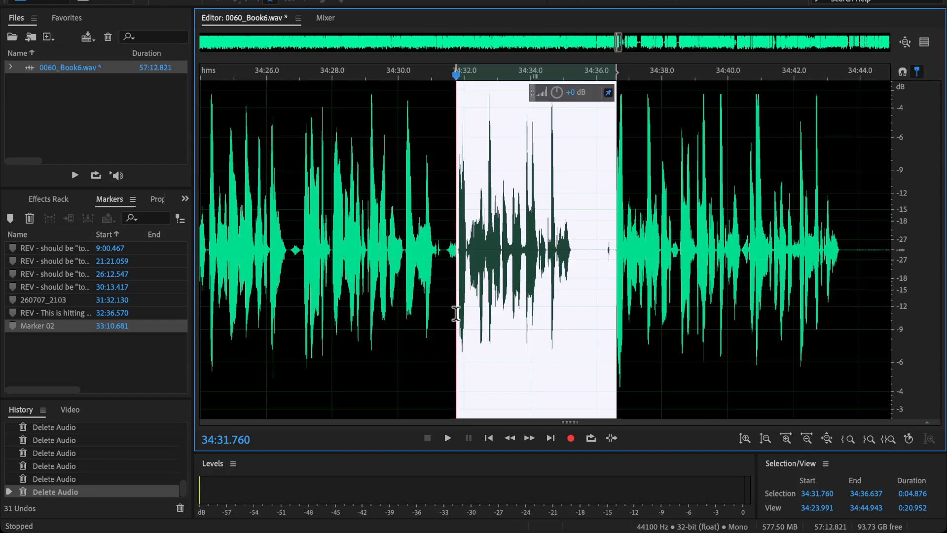
pyautogui.moveTo(617, 309); pyautogui.dragTo(616, 310)
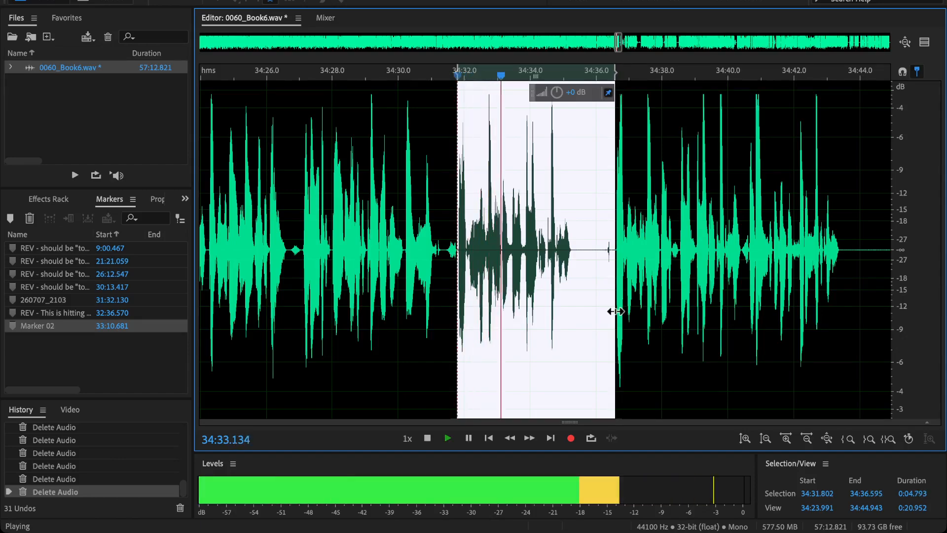
pyautogui.press('Delete')
pyautogui.click(406, 253)
pyautogui.press('space')
pyautogui.scroll(-2, 538, 264)
pyautogui.scroll(-1, 513, 279)
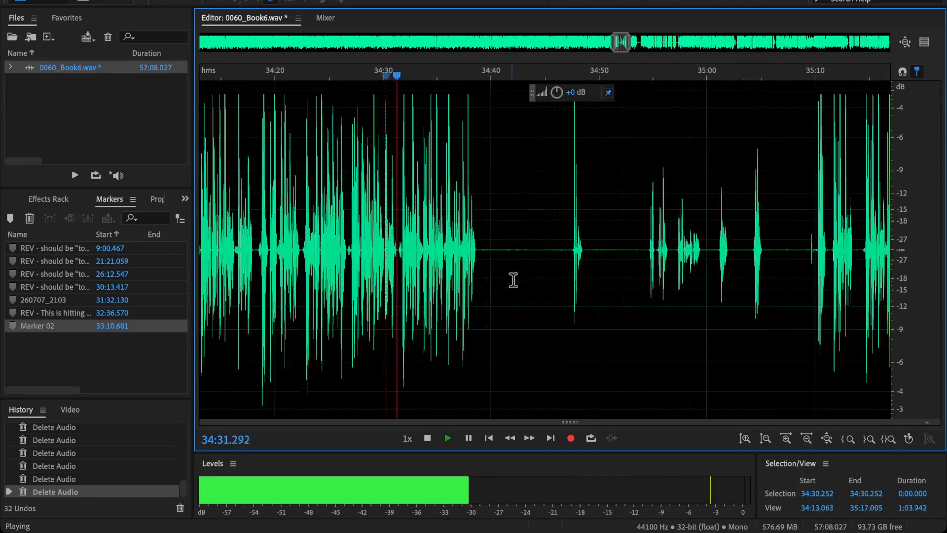
pyautogui.scroll(-1, 651, 281)
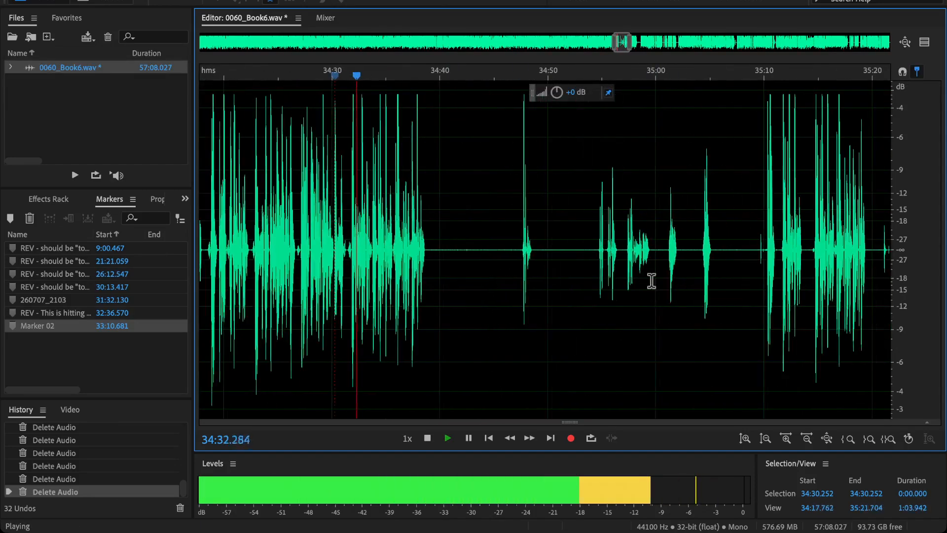
# - Delete the discarded stretch between 34:40.403 and 35:21.896 and play back from 34:34.989
pyautogui.click(813, 261)
pyautogui.hscroll(5, 639, 285)
pyautogui.click(723, 263)
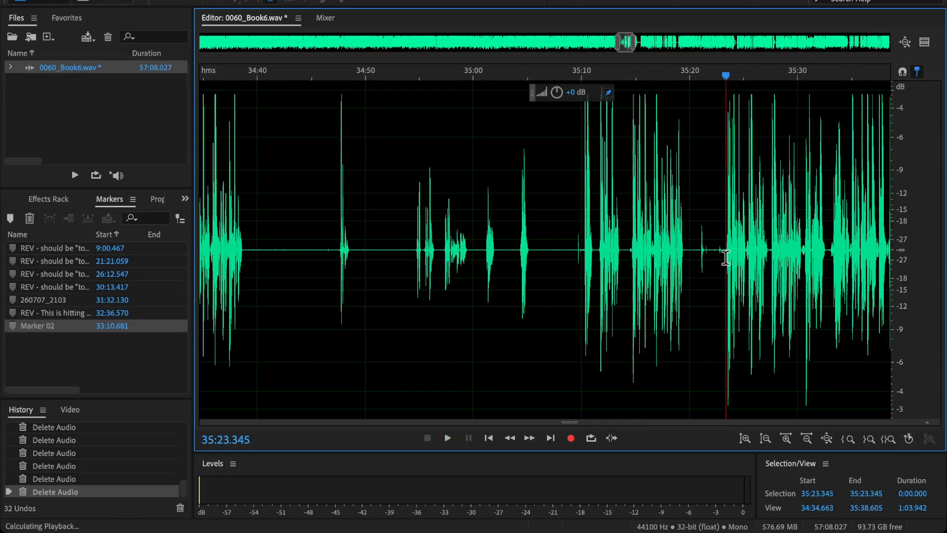
pyautogui.hscroll(-1, 756, 275)
pyautogui.moveTo(760, 265); pyautogui.dragTo(313, 306)
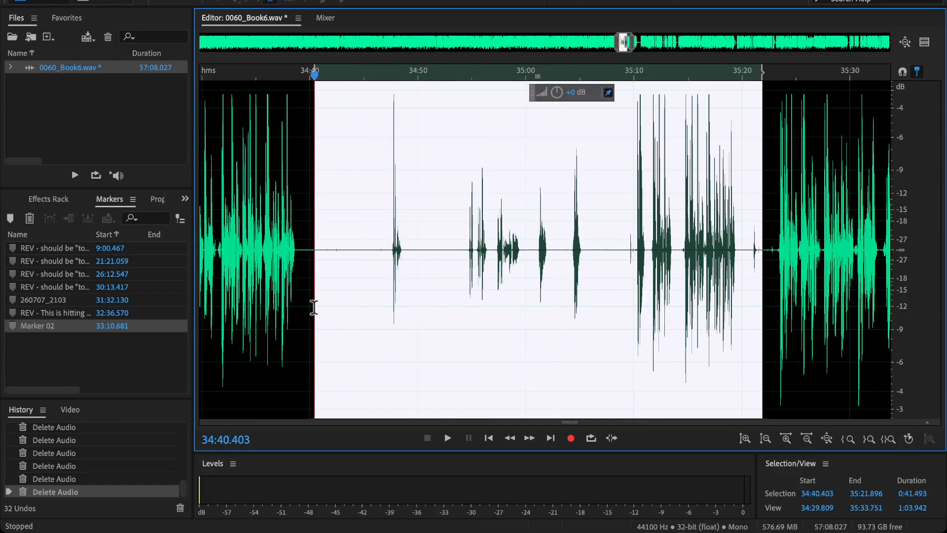
pyautogui.press('Delete')
pyautogui.scroll(1, 312, 306)
pyautogui.click(251, 271)
pyautogui.hscroll(-2, 301, 284)
pyautogui.scroll(2, 341, 291)
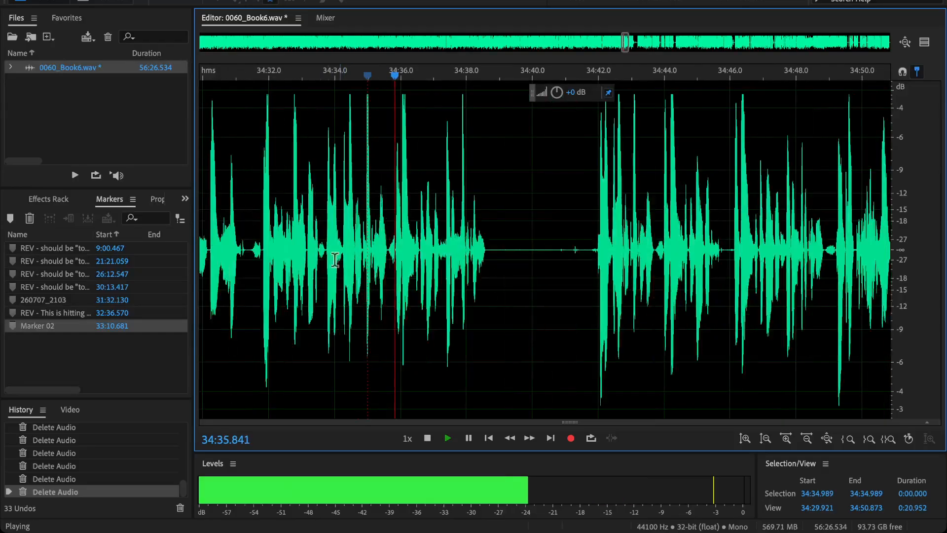
# - Play both versions of the phrase from 34:33.578 and 34:42.302 to find matching cut points
pyautogui.click(316, 267)
pyautogui.scroll(2, 343, 284)
pyautogui.scroll(-2, 564, 283)
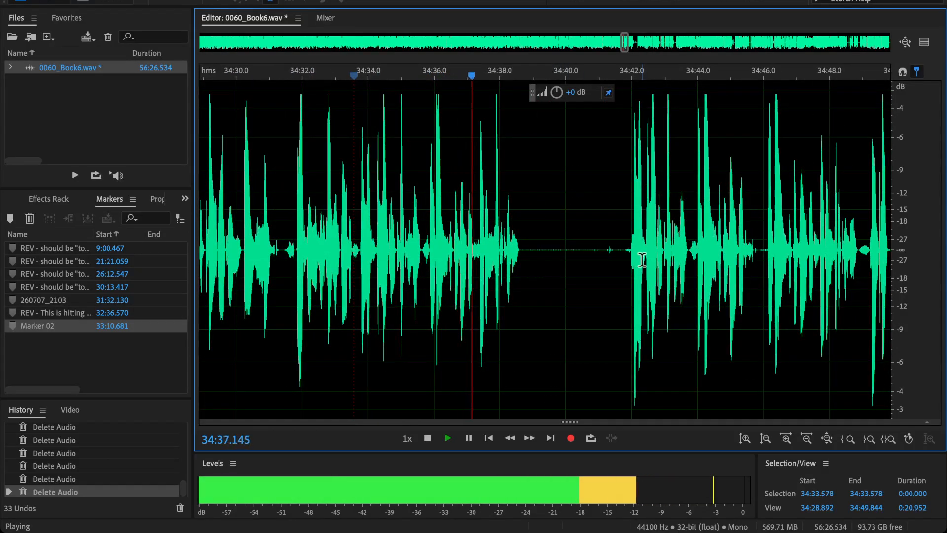
pyautogui.click(641, 264)
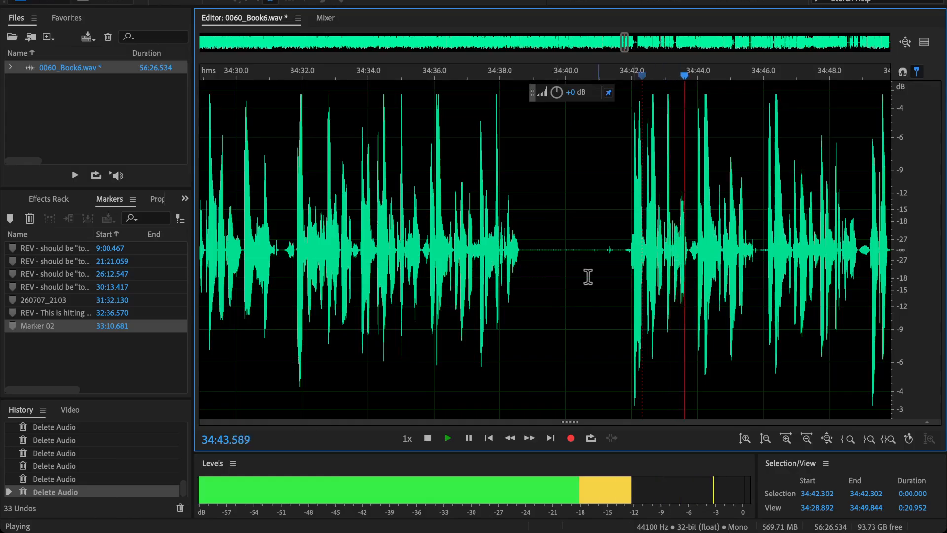
pyautogui.press('space')
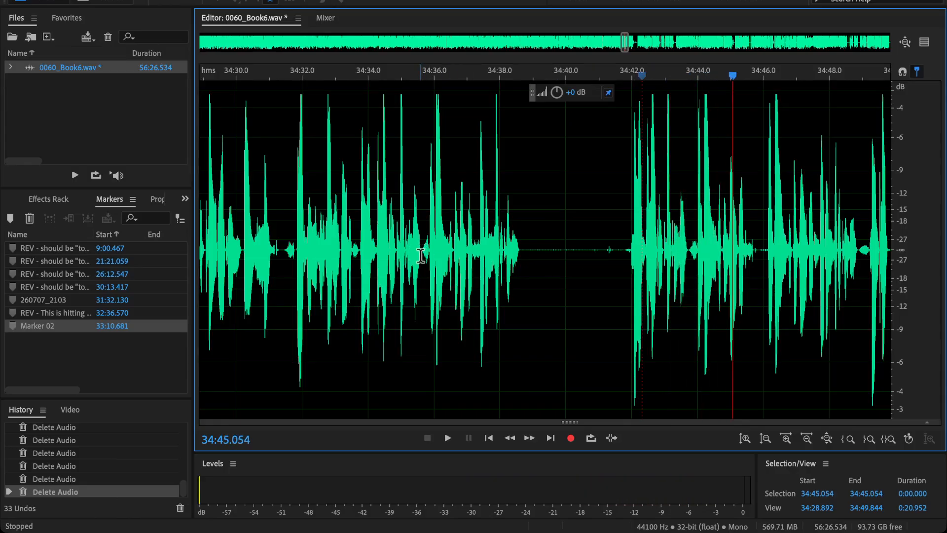
# - Delete about 8.1 seconds of audio starting near 34:35.6 and play back the join from 34:35.091
pyautogui.moveTo(420, 256); pyautogui.dragTo(681, 395)
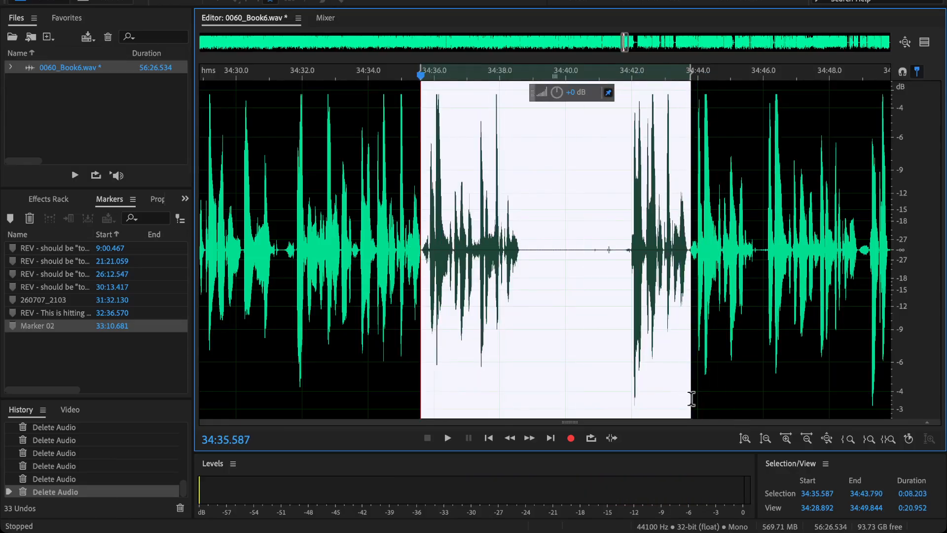
pyautogui.press('Delete')
pyautogui.click(405, 227)
pyautogui.press('space')
pyautogui.press('-')
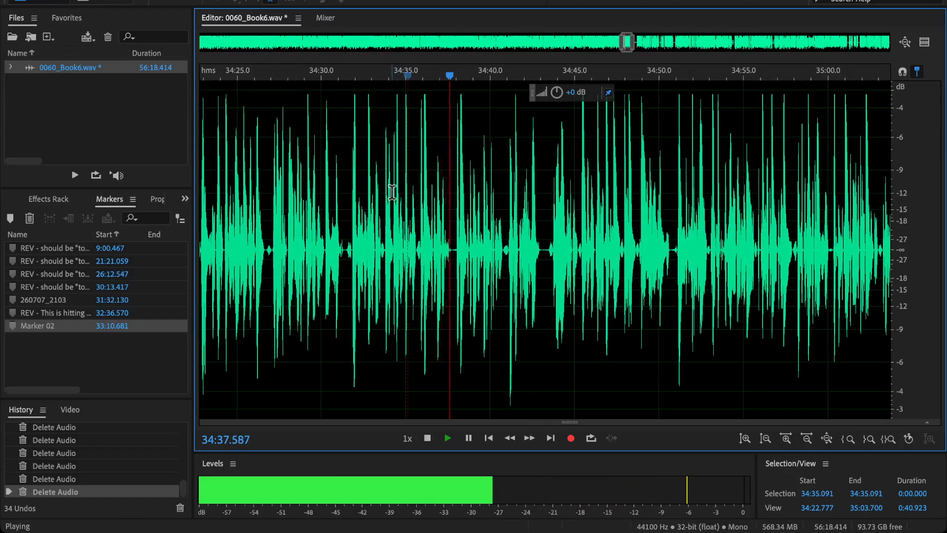
pyautogui.scroll(-3, 481, 207)
pyautogui.scroll(5, 625, 294)
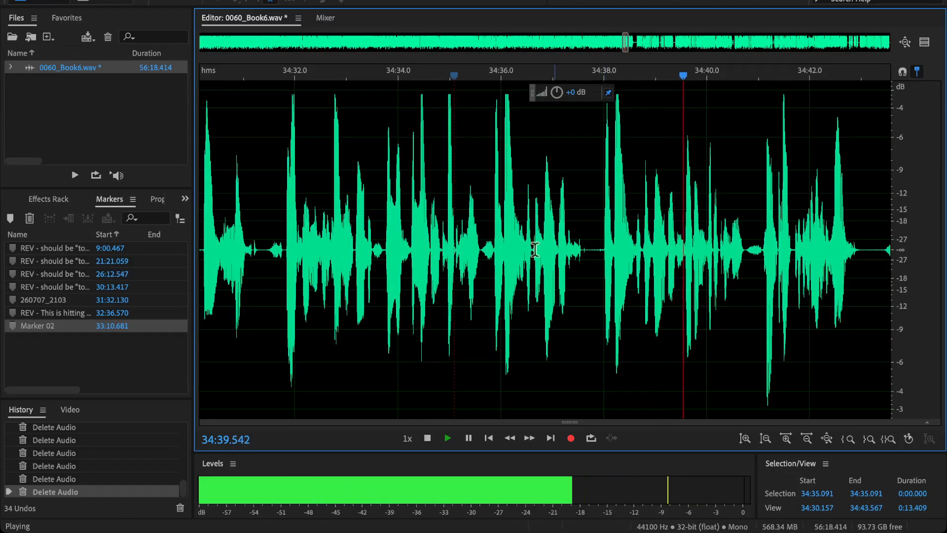
# - Delete about 2.1 seconds of audio between about 34:35.9 and 34:38 and play the edited passage from 34:34.640
pyautogui.press('space')
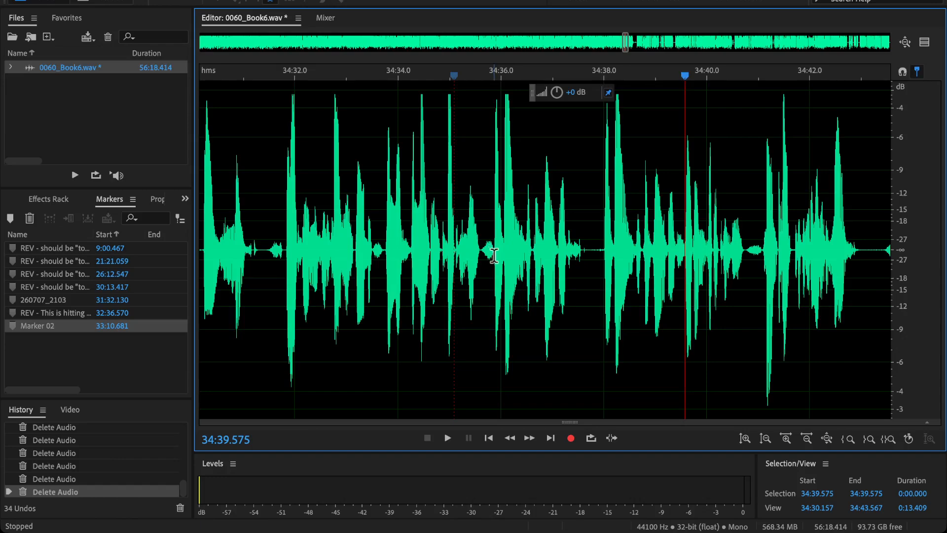
pyautogui.moveTo(493, 255); pyautogui.dragTo(606, 359)
pyautogui.press('Delete')
pyautogui.click(431, 196)
pyautogui.press('space')
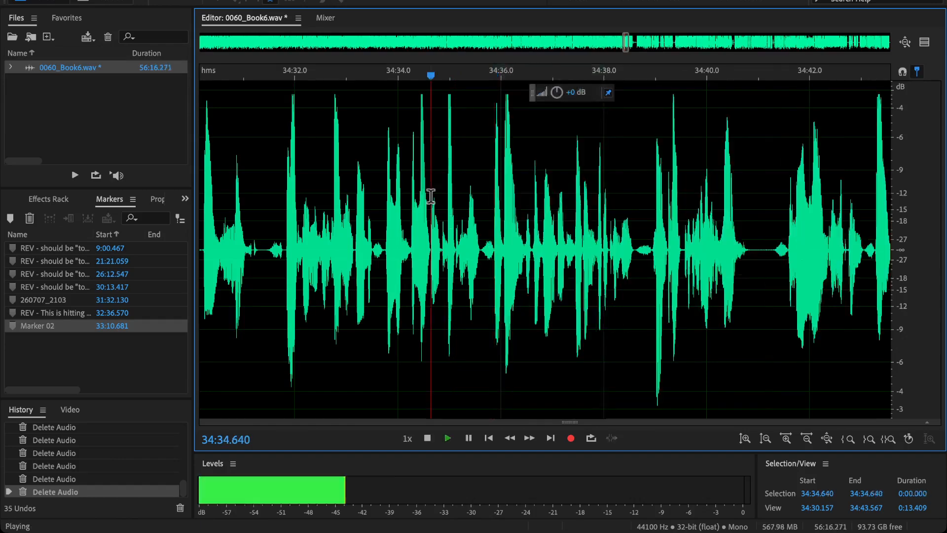
pyautogui.scroll(-3, 655, 292)
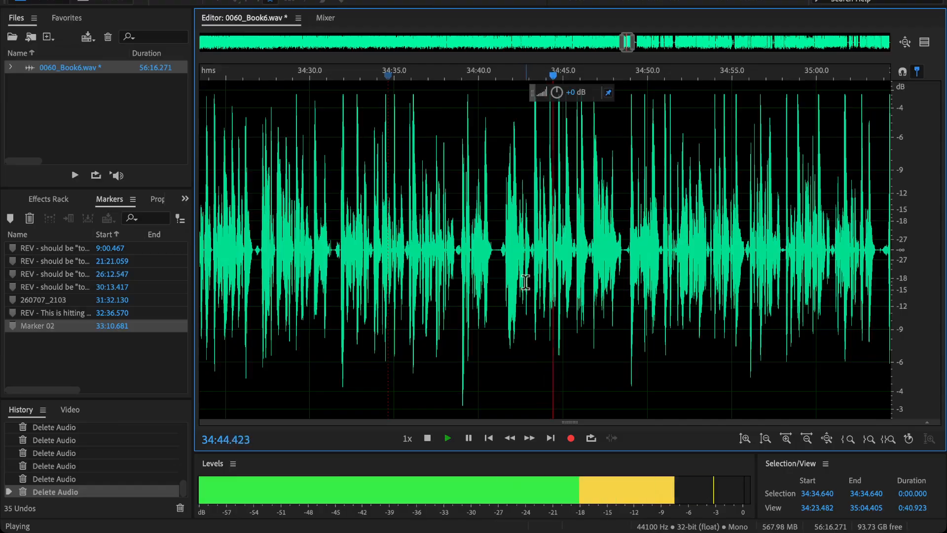
# - Add a cue marker at 34:42.612 and name it REV - should be "tore" not "turr"
pyautogui.click(511, 232)
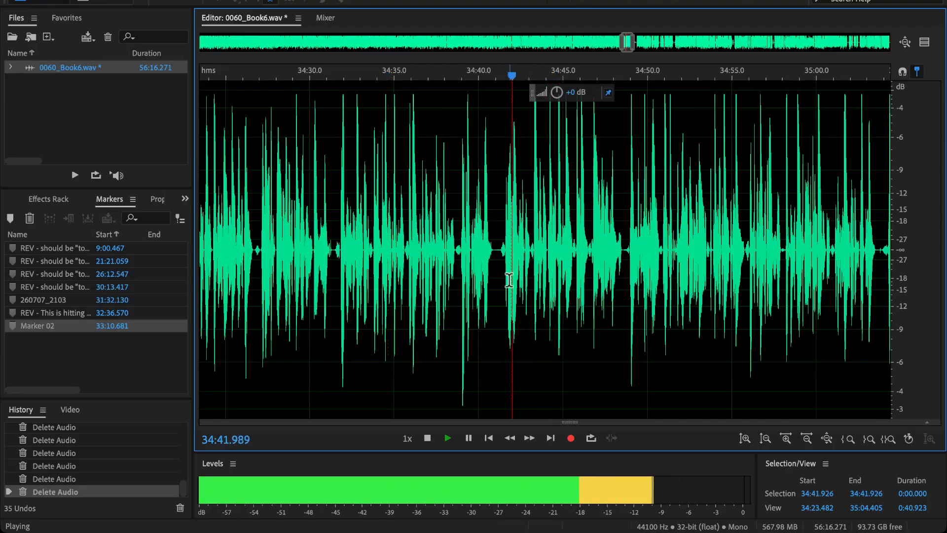
pyautogui.click(522, 252)
pyautogui.press('space')
pyautogui.press('m')
pyautogui.rightClick(525, 50)
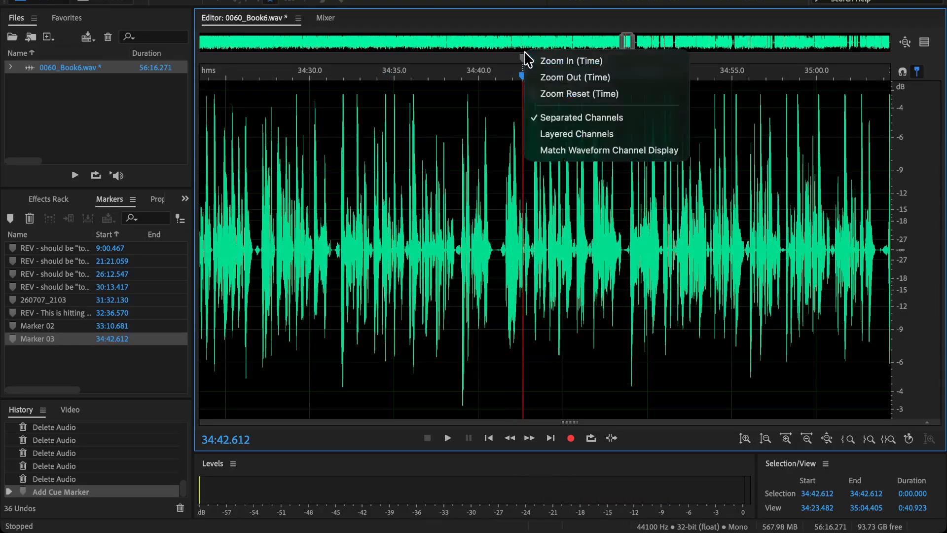
pyautogui.click(525, 54)
pyautogui.rightClick(546, 69)
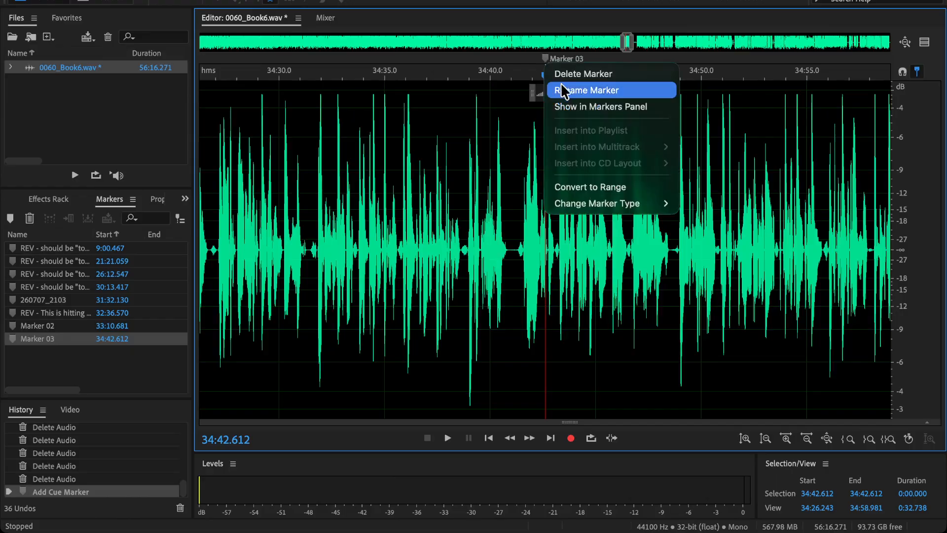
pyautogui.click(560, 89)
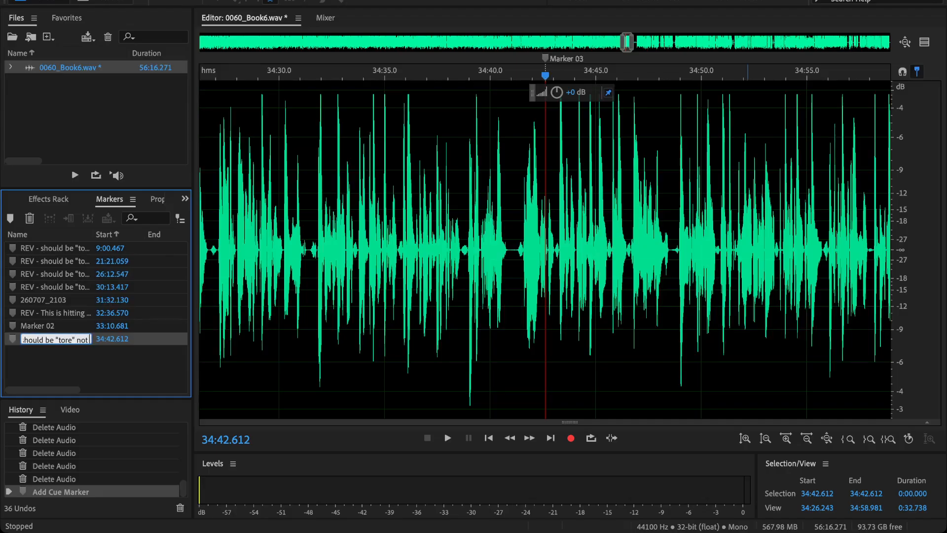
# - Play from the new 34:42.612 marker past 34:56 and replay the passage from 34:54.134
pyautogui.press('space')
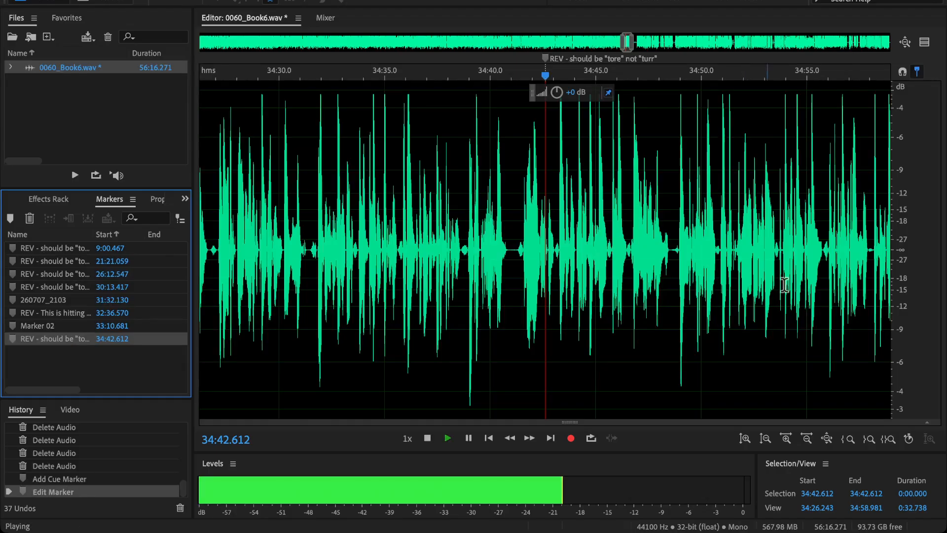
pyautogui.moveTo(877, 203); pyautogui.dragTo(659, 224)
pyautogui.scroll(-1, 647, 214)
pyautogui.moveTo(576, 247); pyautogui.dragTo(517, 277)
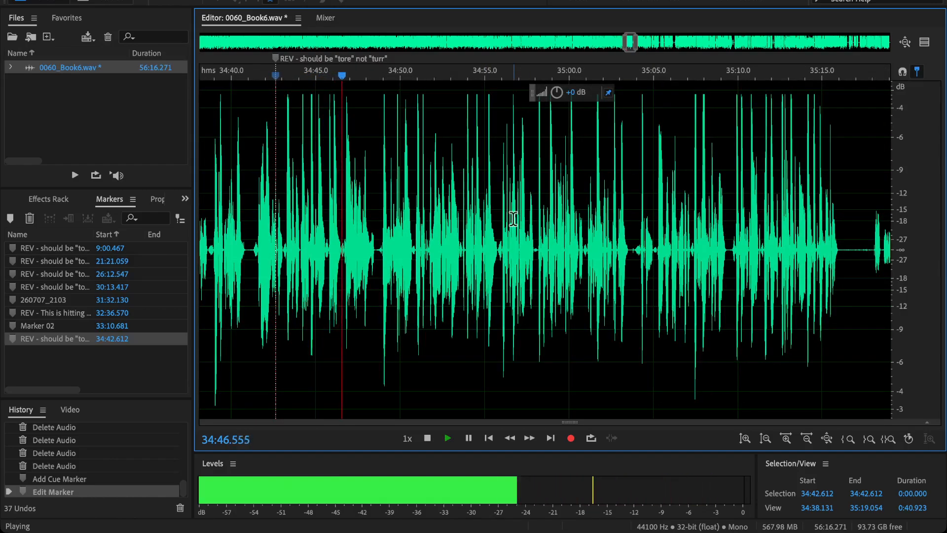
pyautogui.moveTo(450, 264); pyautogui.dragTo(524, 306)
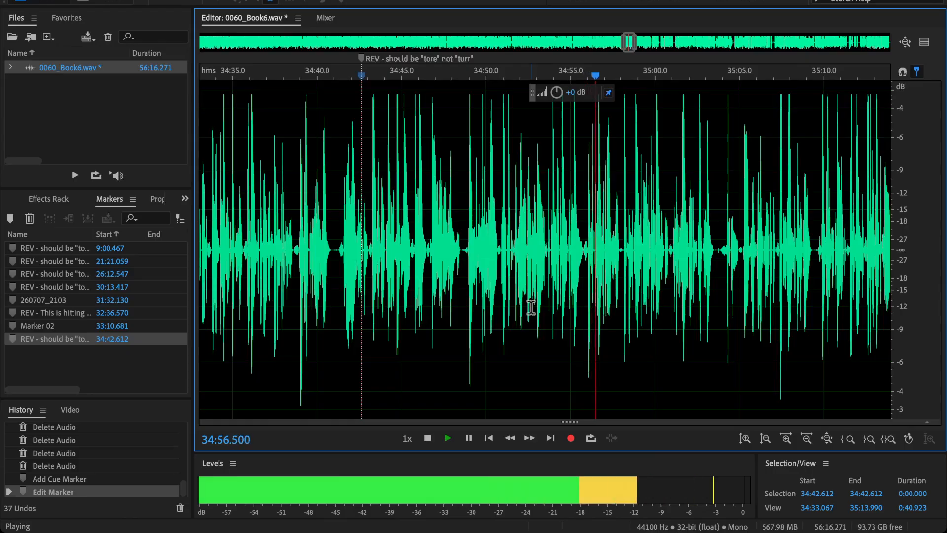
pyautogui.click(555, 245)
pyautogui.scroll(2, 568, 243)
pyautogui.scroll(-2, 637, 243)
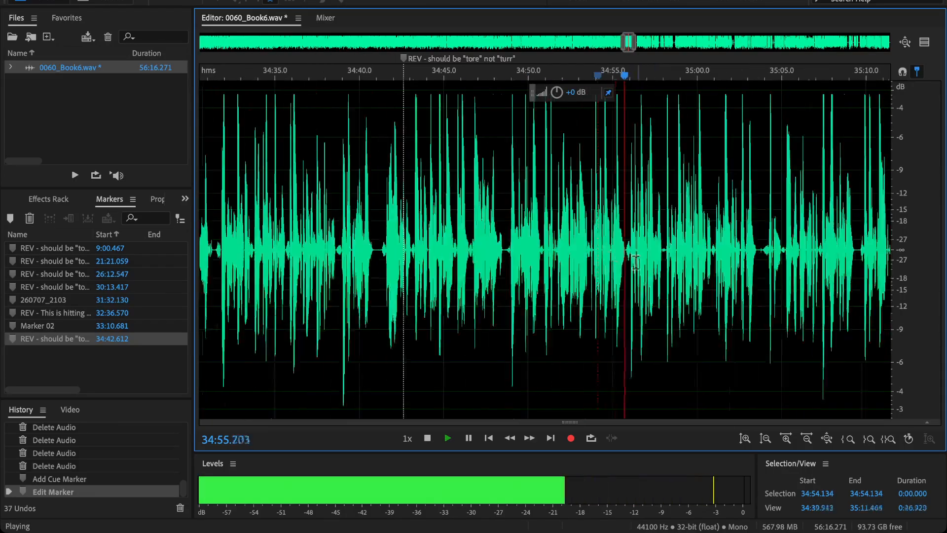
# - Add a marker at about 34:56.5 and name it REV - should be "tore" not "turr", like the marker at 34:42
pyautogui.press('space')
pyautogui.rightClick(404, 71)
pyautogui.click(420, 90)
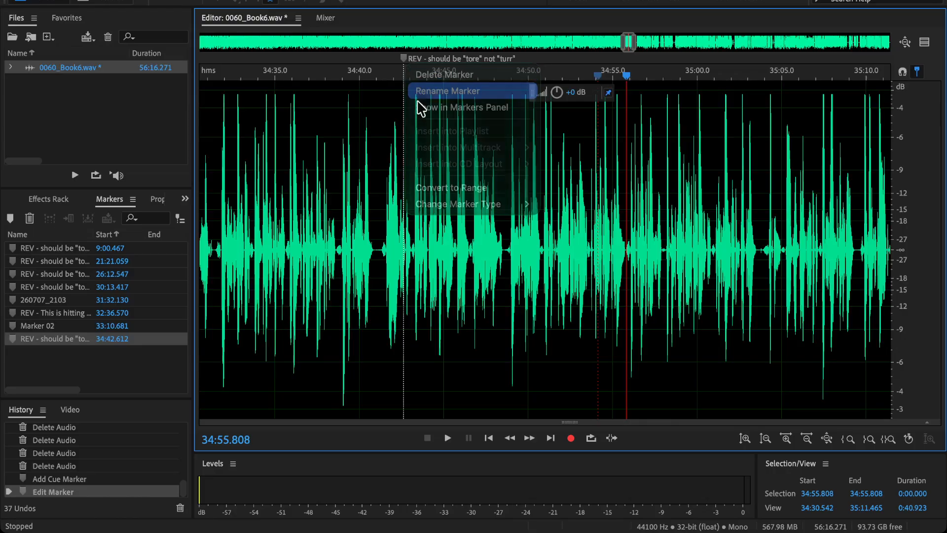
pyautogui.click(625, 288)
pyautogui.press('space')
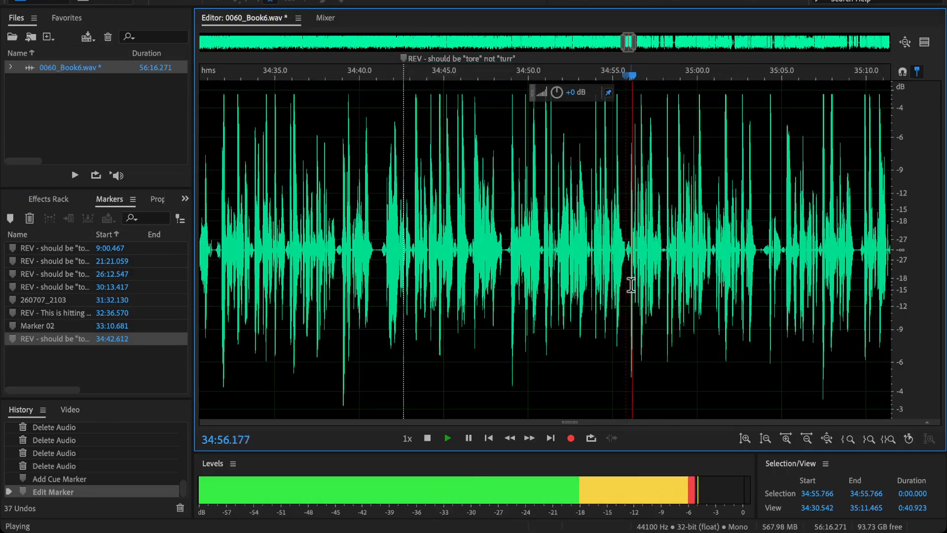
pyautogui.press('space')
pyautogui.press('m')
pyautogui.rightClick(639, 61)
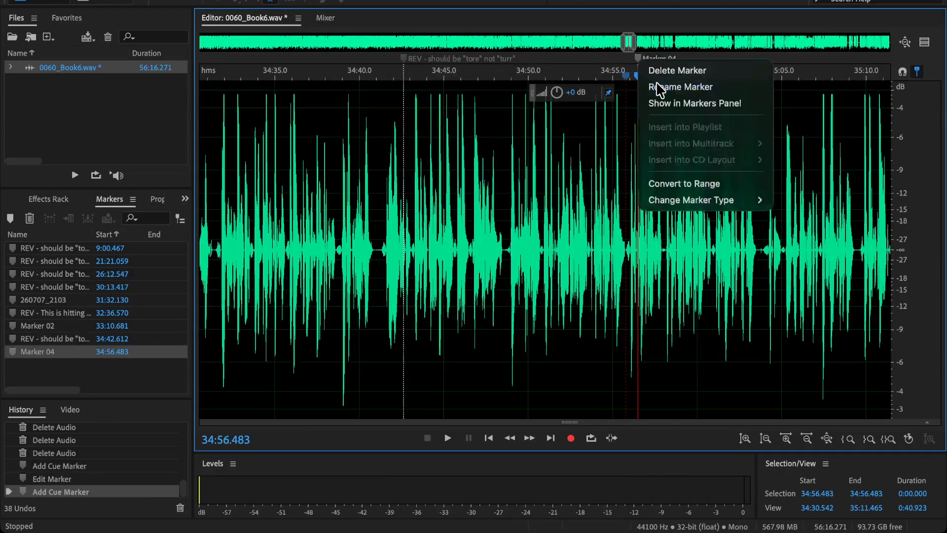
pyautogui.click(659, 87)
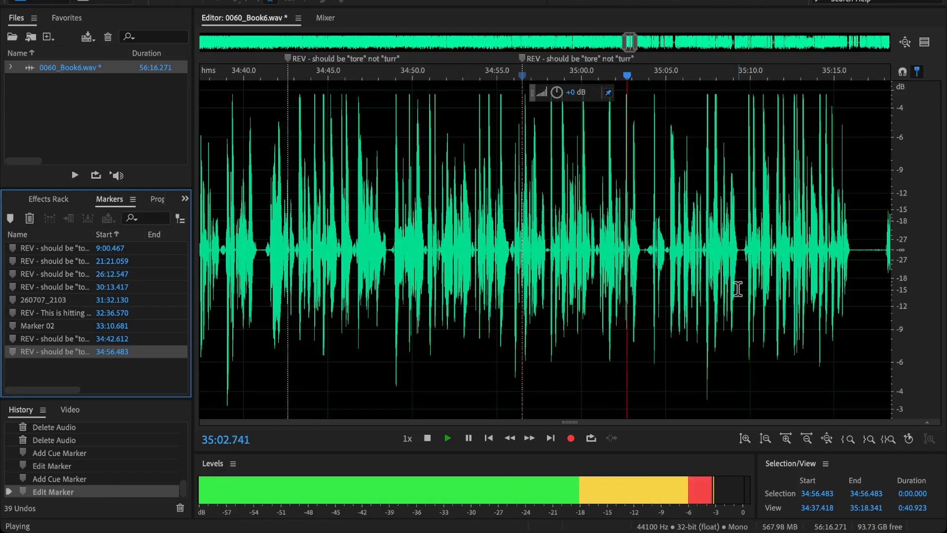
# - Listen to the narration from the new marker up to the long pause after 35:15 and examine the waveform beyond it
pyautogui.scroll(3, 650, 277)
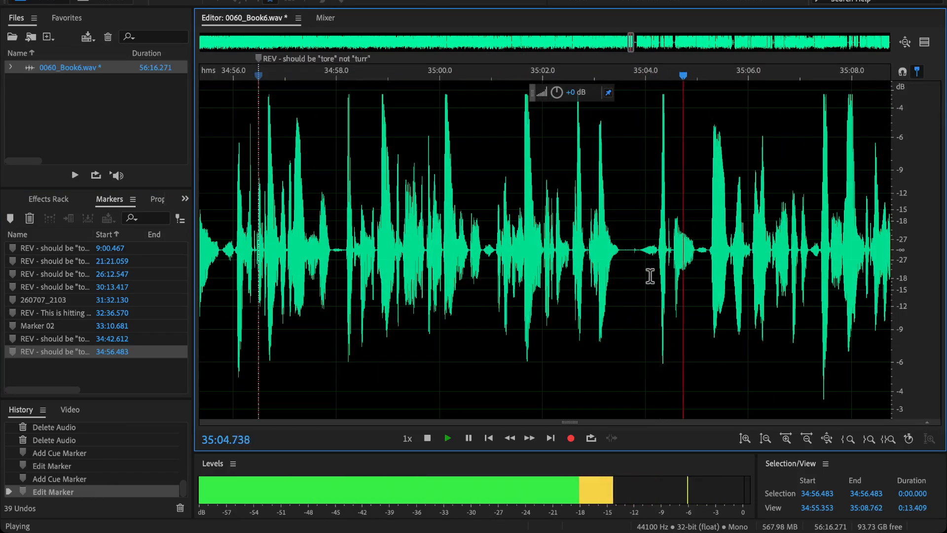
pyautogui.scroll(-3, 582, 296)
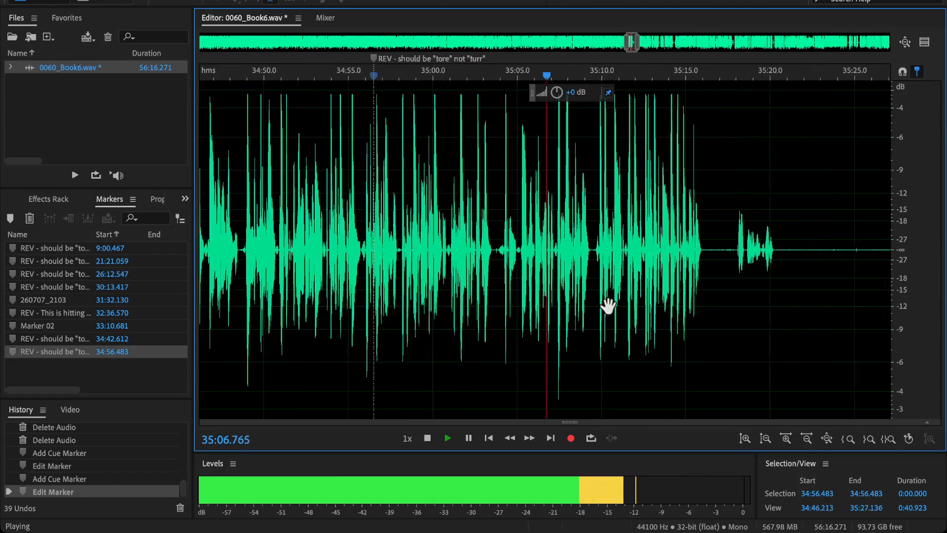
pyautogui.moveTo(597, 299); pyautogui.dragTo(532, 317)
pyautogui.moveTo(638, 314); pyautogui.dragTo(532, 319)
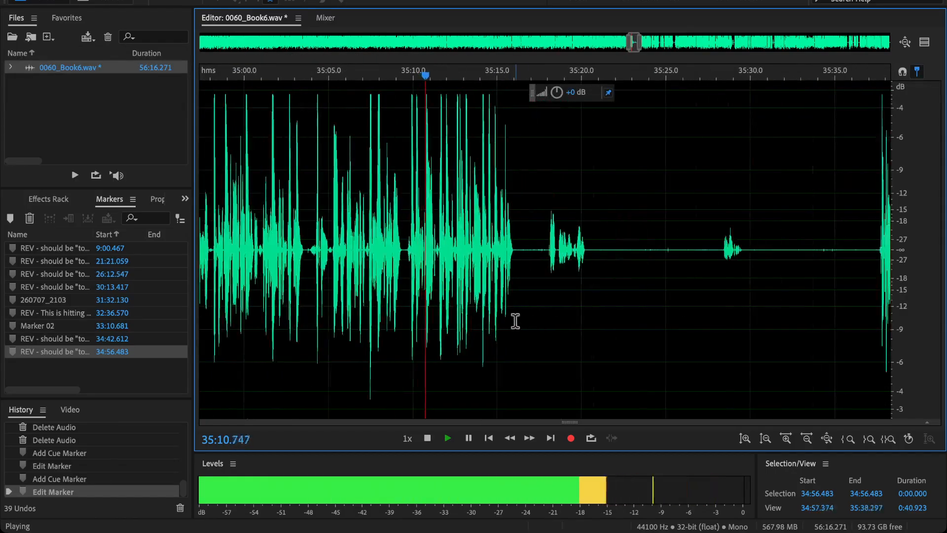
pyautogui.hotkey('ctrl', '\\')
pyautogui.scroll(10, 632, 318)
pyautogui.moveTo(675, 318); pyautogui.dragTo(496, 323)
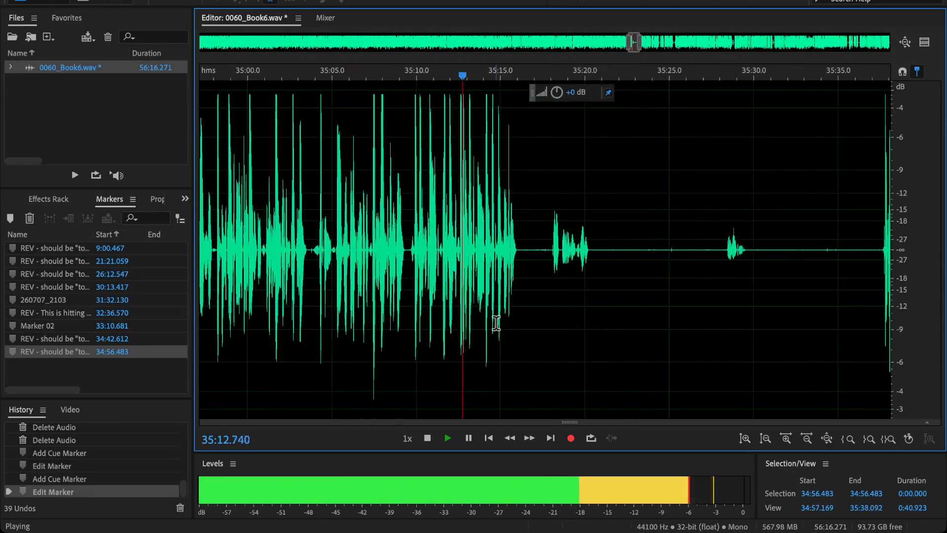
pyautogui.scroll(-5, 497, 323)
pyautogui.scroll(4, 507, 321)
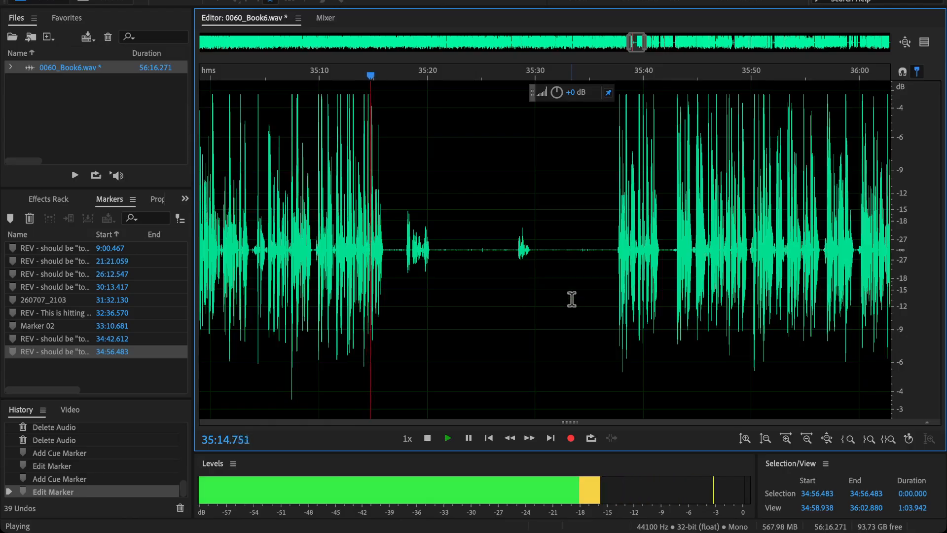
pyautogui.moveTo(571, 299); pyautogui.dragTo(676, 300)
# - Audition the phrase after the long pause and delete the audio from about 35:15.9 to 35:41.4
pyautogui.press('space')
pyautogui.click(631, 271)
pyautogui.press('space')
pyautogui.scroll(1, 625, 281)
pyautogui.scroll(2, 625, 281)
pyautogui.scroll(-1, 676, 300)
pyautogui.press('space')
pyautogui.click(743, 255)
pyautogui.press('space')
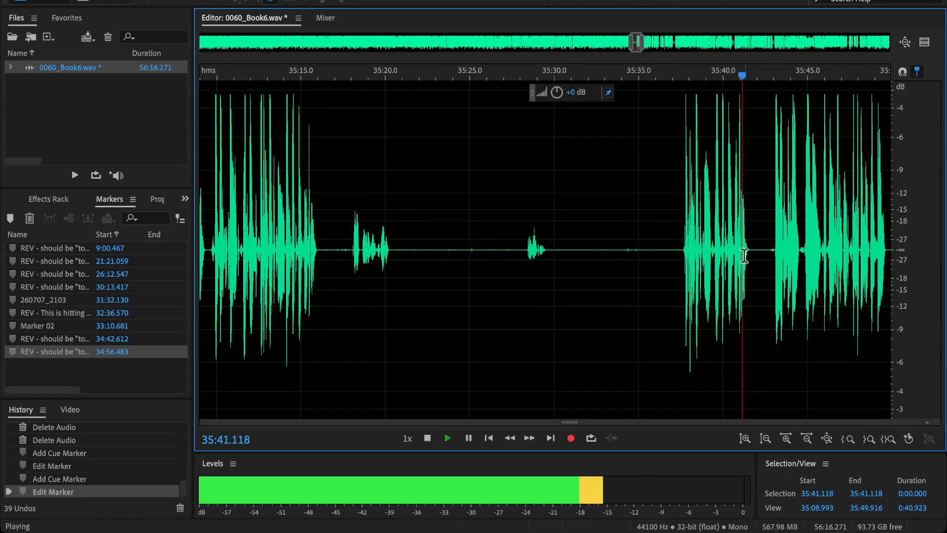
pyautogui.press('space')
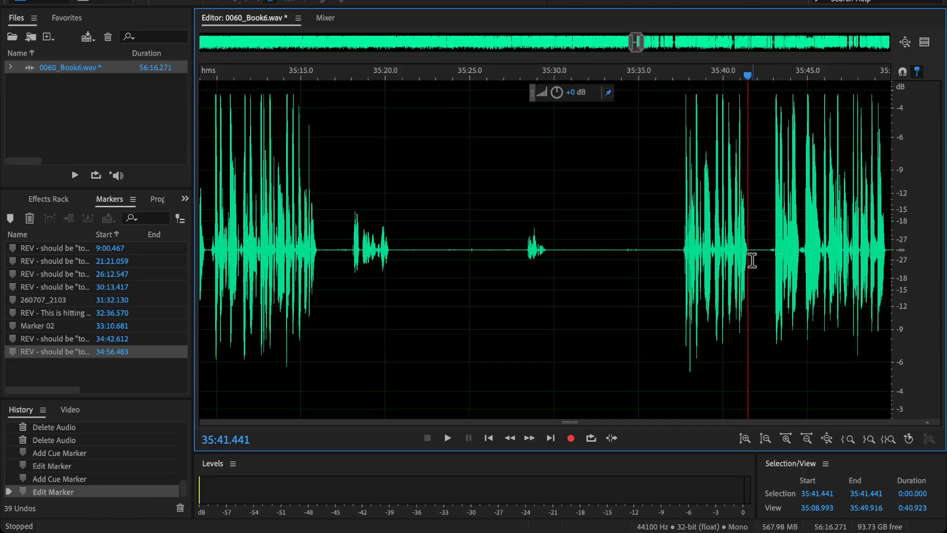
pyautogui.moveTo(746, 255); pyautogui.dragTo(320, 297)
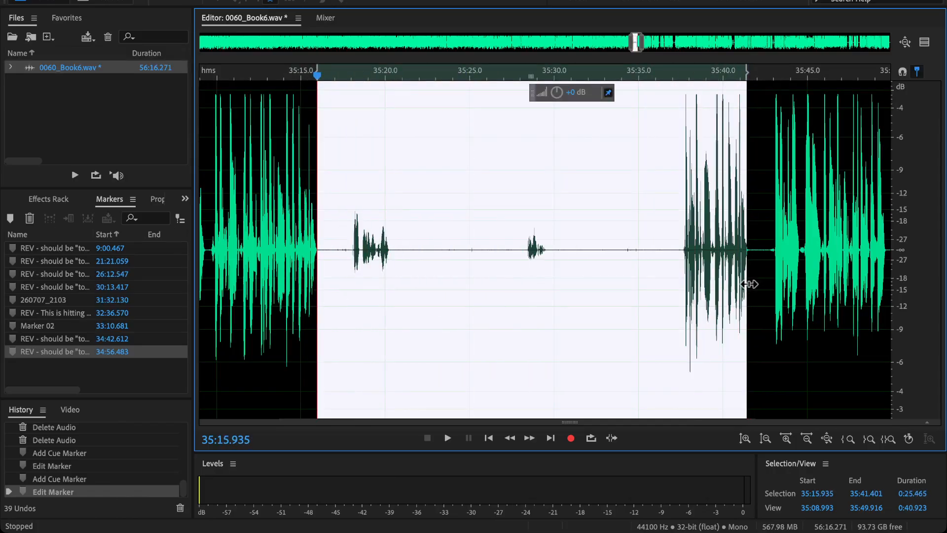
pyautogui.press('Delete')
# - Play across the cut, shorten its pause by deleting about 0.23 s from 35:16.2, and replay the join
pyautogui.click(301, 235)
pyautogui.press('space')
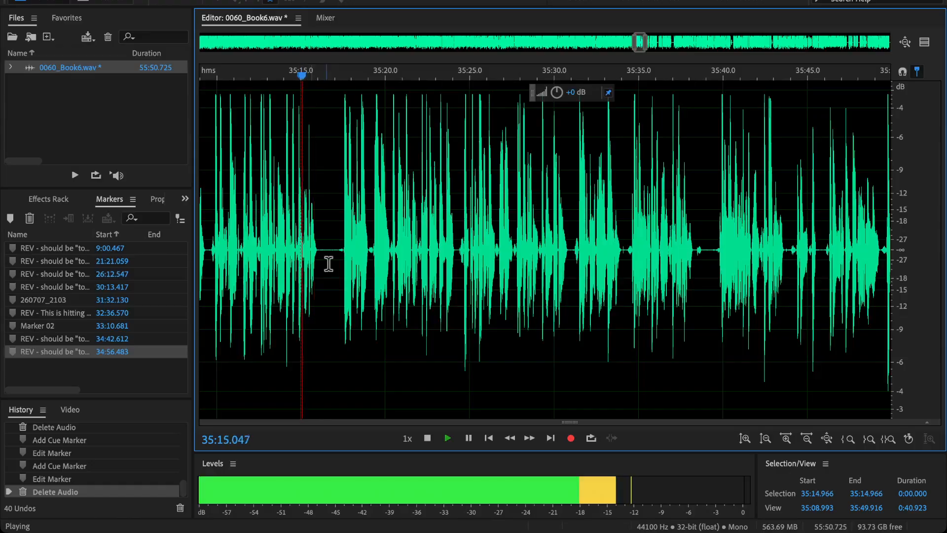
pyautogui.hscroll(-3, 541, 324)
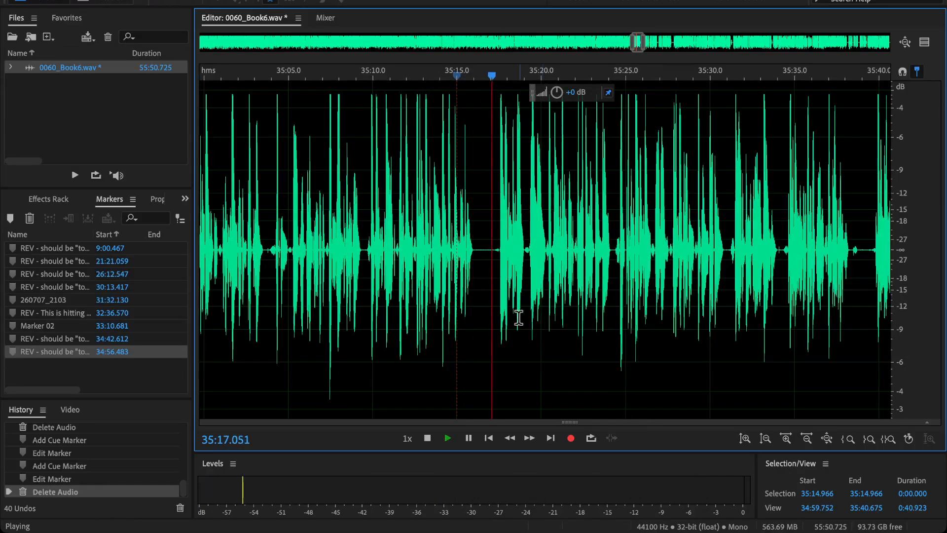
pyautogui.scroll(3, 517, 317)
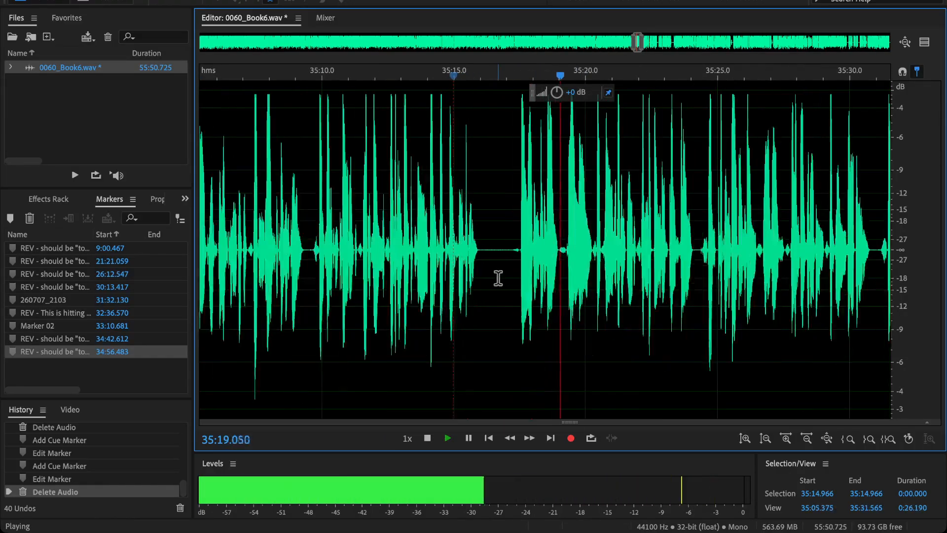
pyautogui.click(485, 257)
pyautogui.press('space')
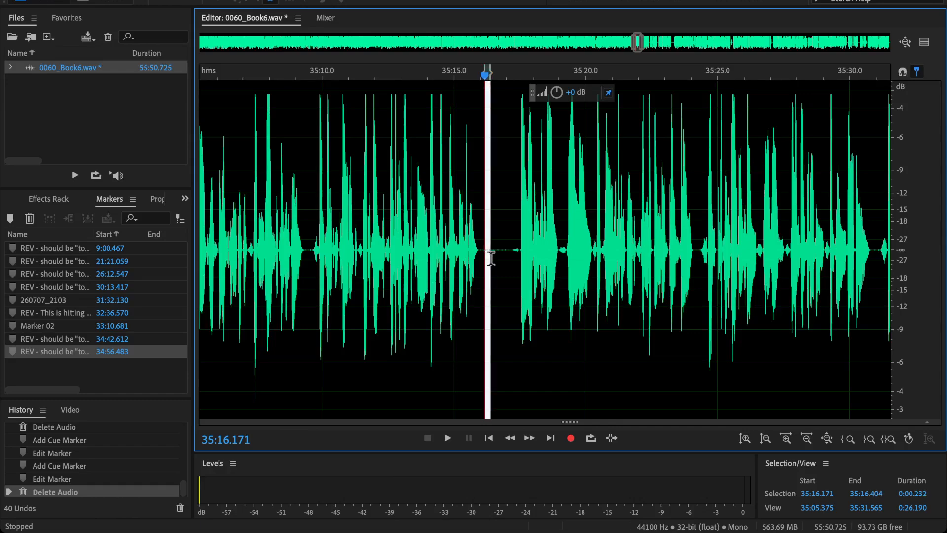
pyautogui.press('Delete')
pyautogui.press('space')
pyautogui.press('\\')
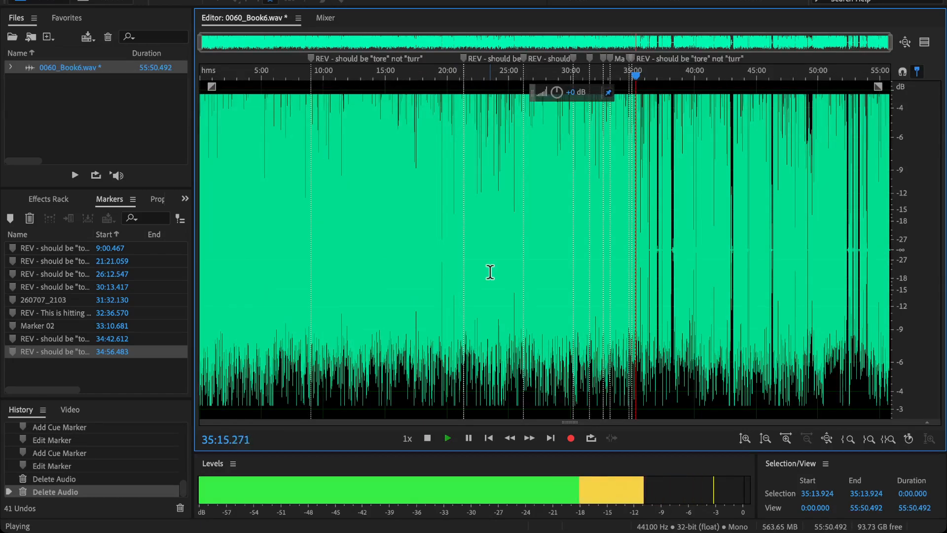
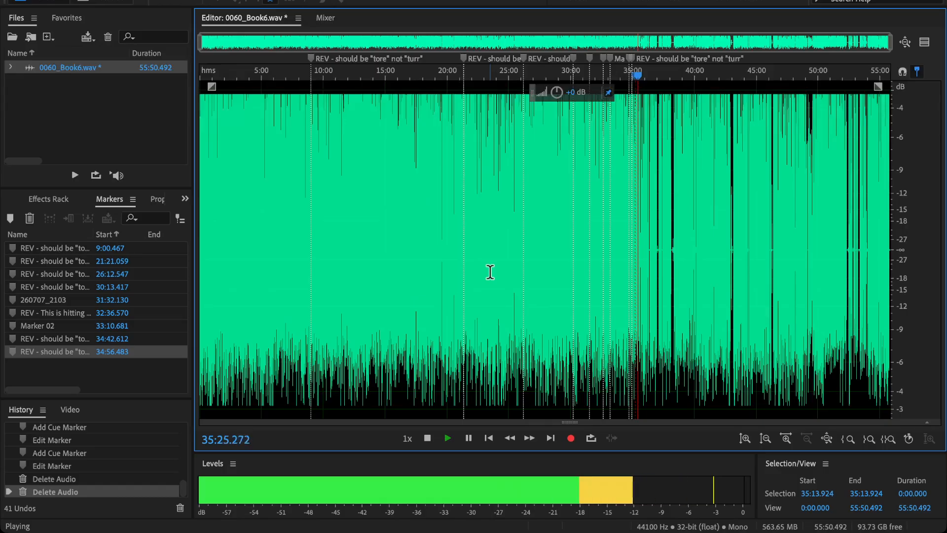
# - Delete the phrase from about 35:34.4 to 35:39.6, adjusting the selection's start, and play across the join
pyautogui.scroll(11, 489, 272)
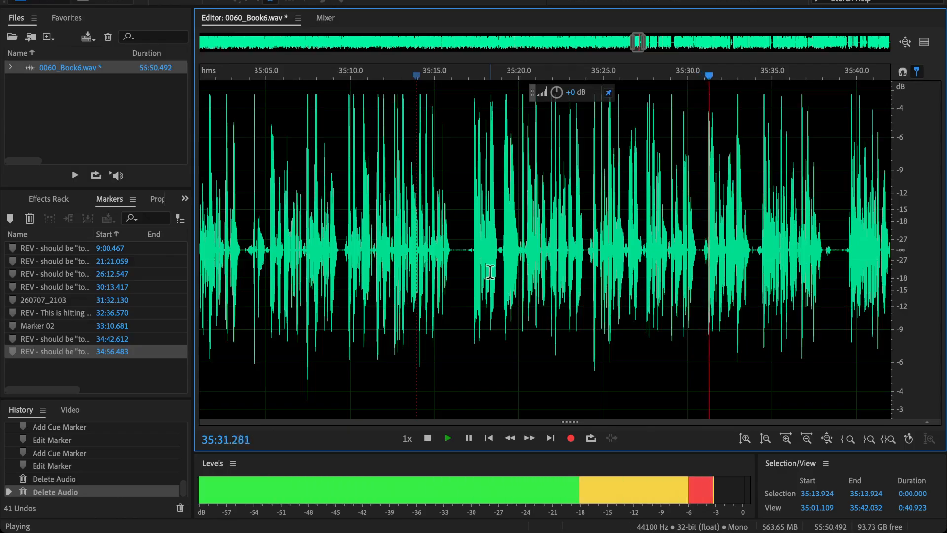
pyautogui.scroll(-3, 590, 293)
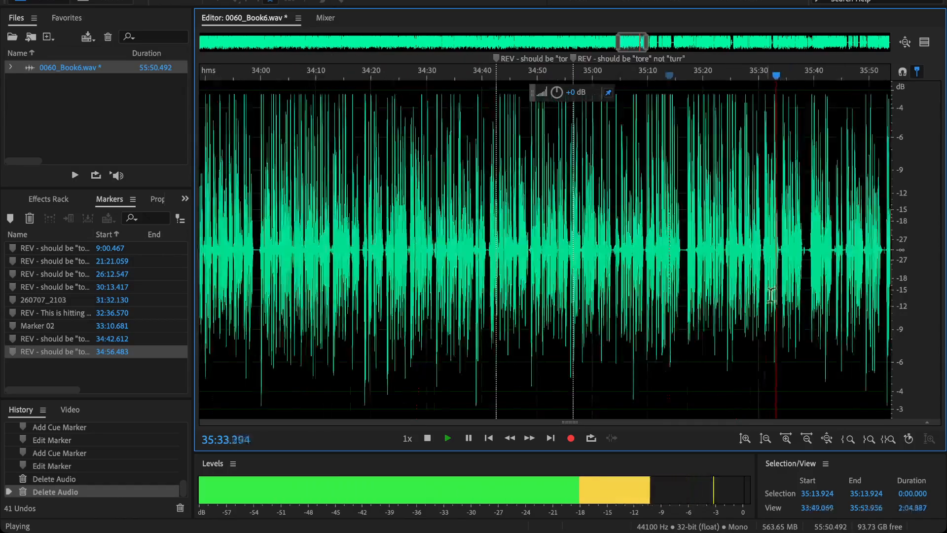
pyautogui.scroll(5, 587, 261)
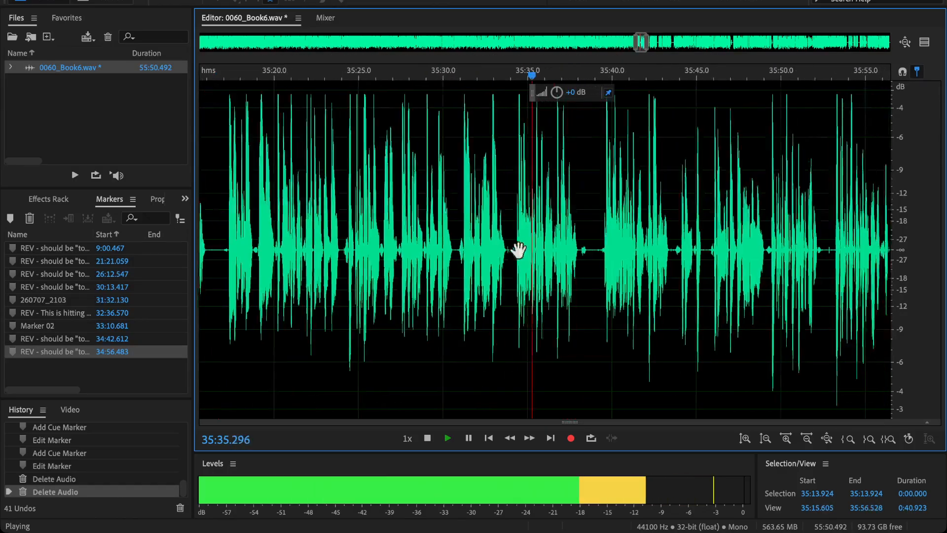
pyautogui.scroll(2, 587, 250)
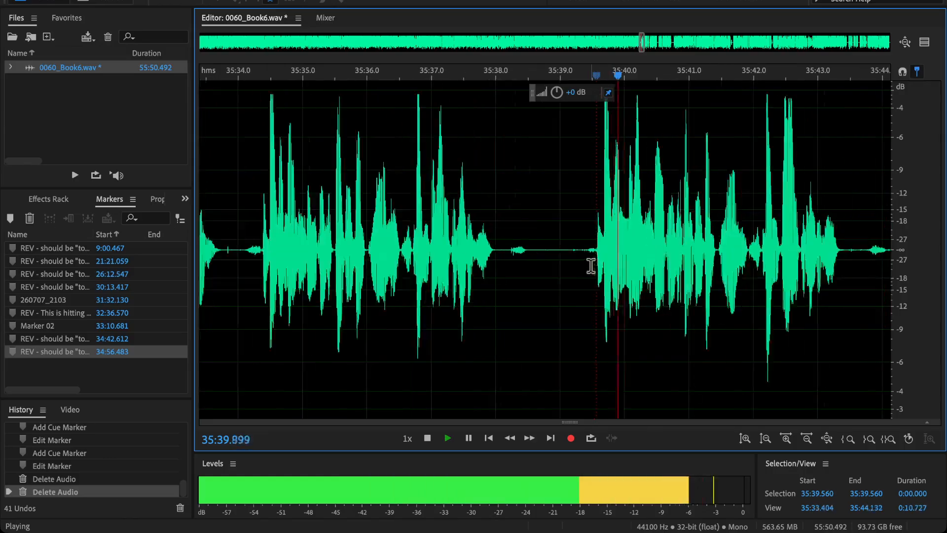
pyautogui.press('space')
pyautogui.moveTo(596, 261); pyautogui.dragTo(263, 276)
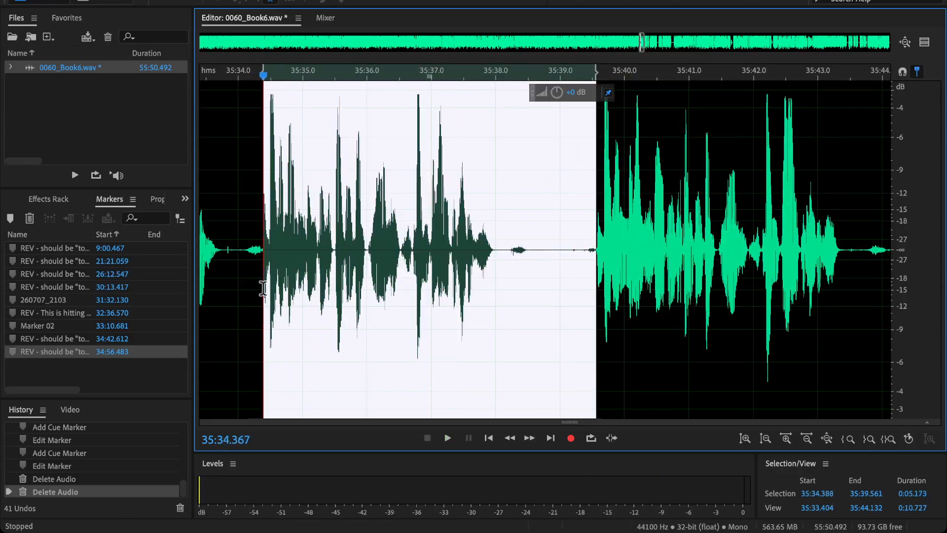
pyautogui.press('Delete')
pyautogui.hotkey('ctrl', 'z')
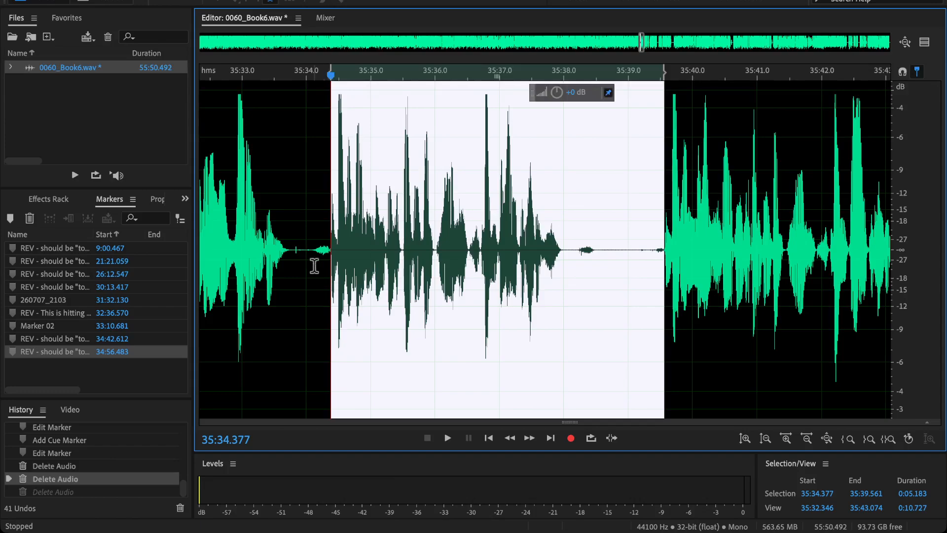
pyautogui.press('Delete')
pyautogui.click(247, 223)
pyautogui.press('space')
# - Delete the short fragment from about 35:38.9 to 35:40.9 and play across the join
pyautogui.scroll(-4, 303, 274)
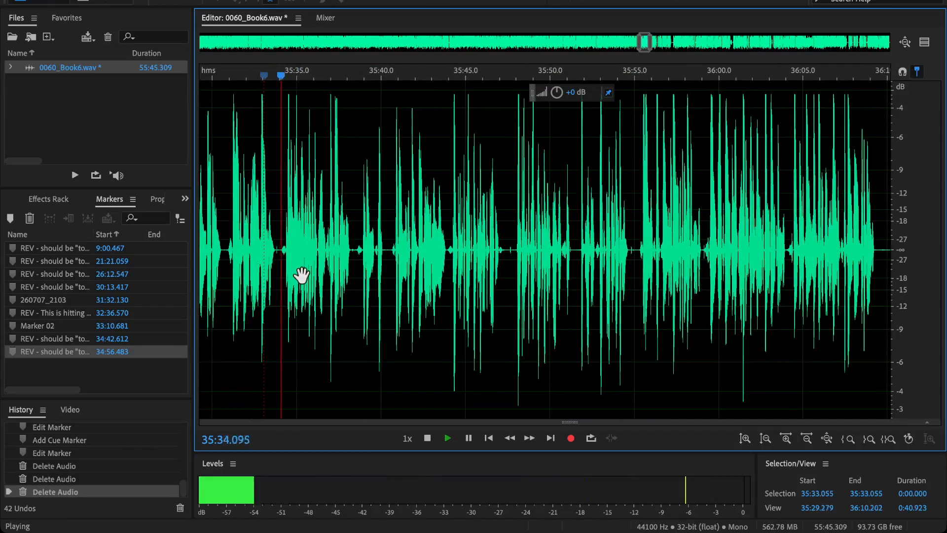
pyautogui.scroll(2, 424, 282)
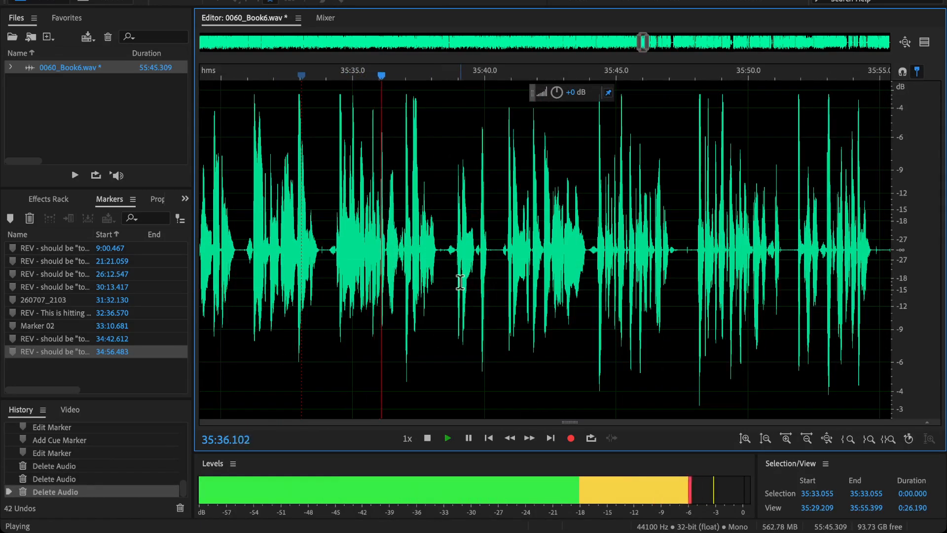
pyautogui.scroll(2, 433, 282)
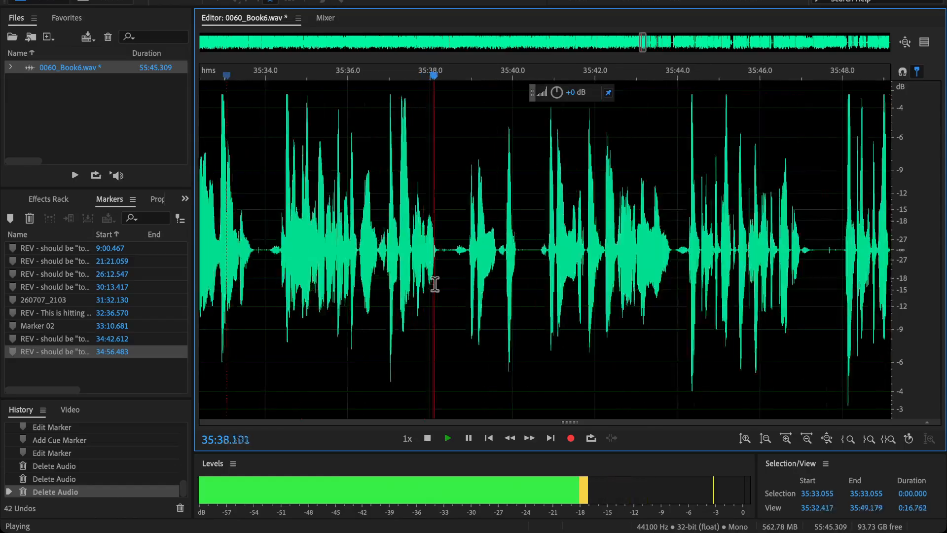
pyautogui.click(545, 263)
pyautogui.press('space')
pyautogui.press('space')
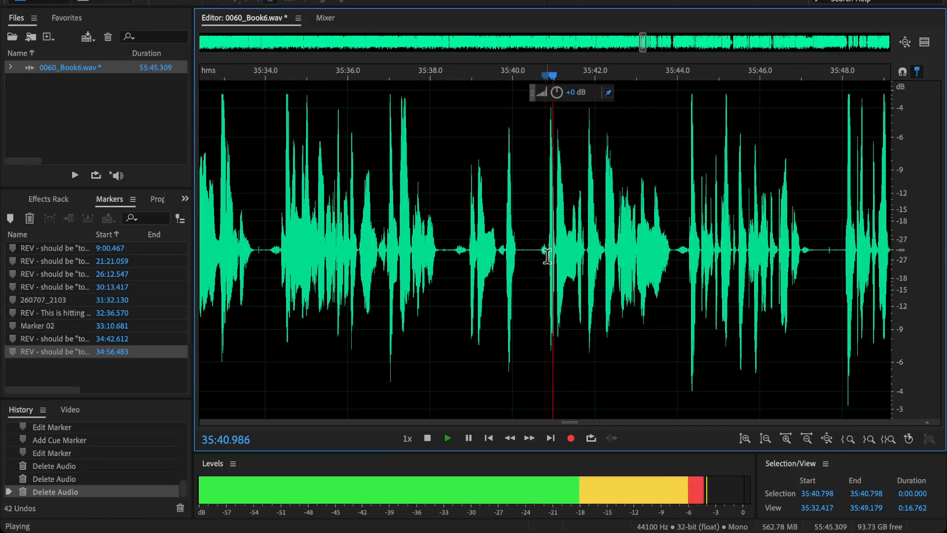
pyautogui.moveTo(547, 290); pyautogui.dragTo(465, 290)
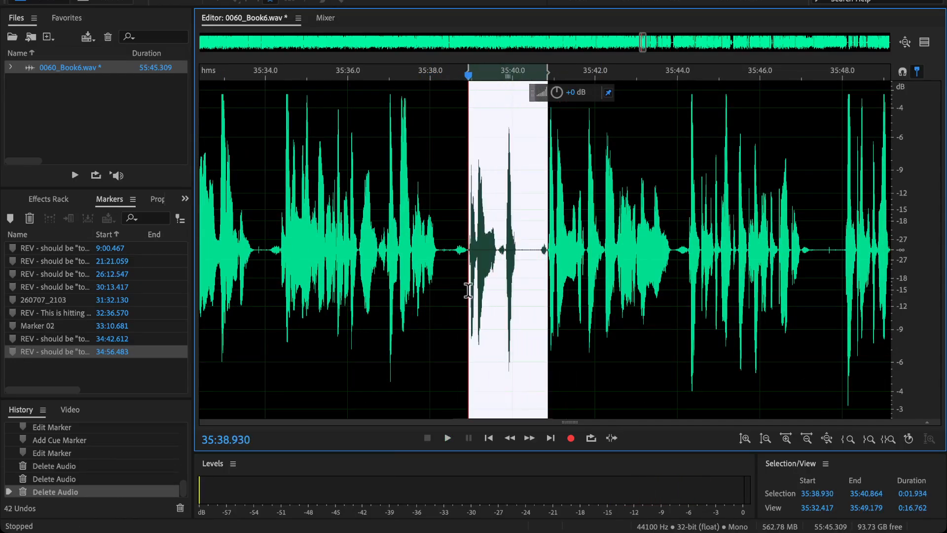
pyautogui.press('Delete')
pyautogui.click(397, 202)
pyautogui.press('space')
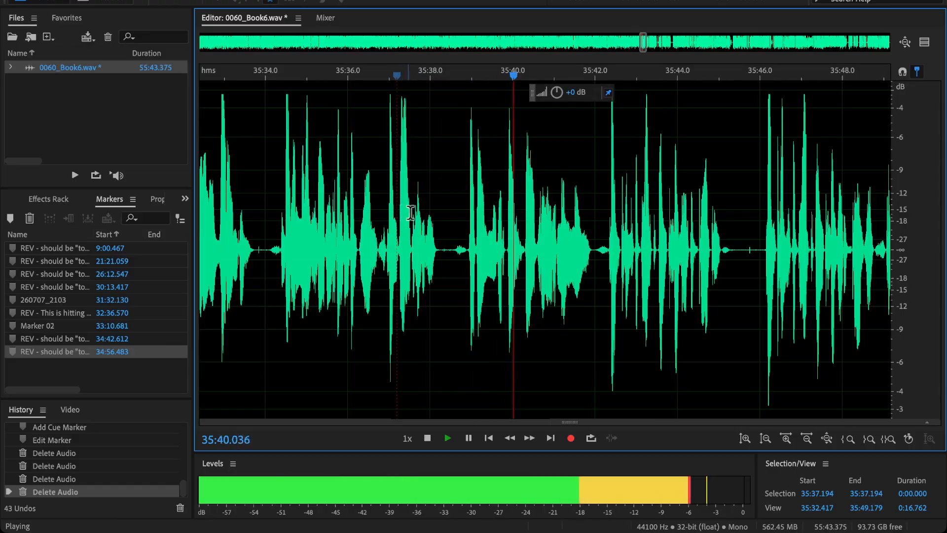
# - Delete about 3.8 s of narration between roughly 35:42 and 35:46 and play across the join
pyautogui.scroll(-2, 554, 264)
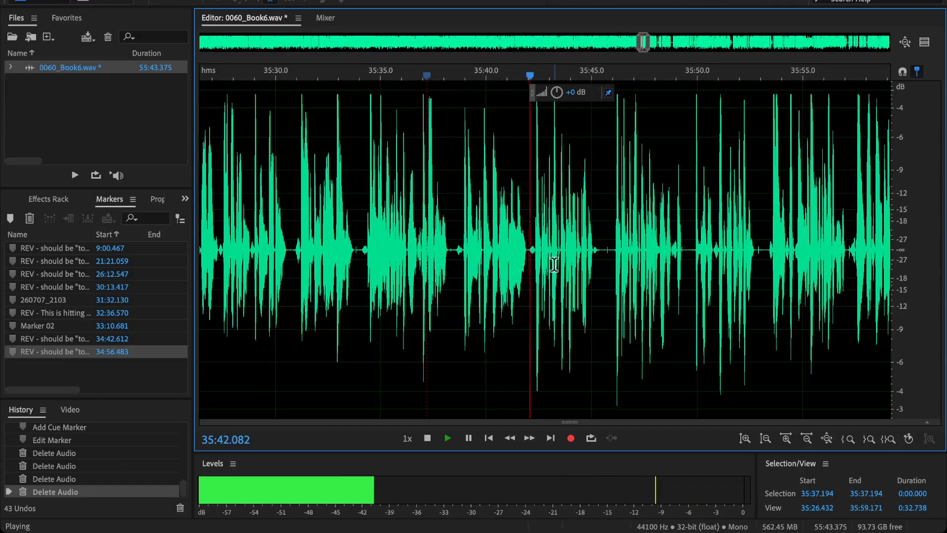
pyautogui.scroll(-2, 554, 264)
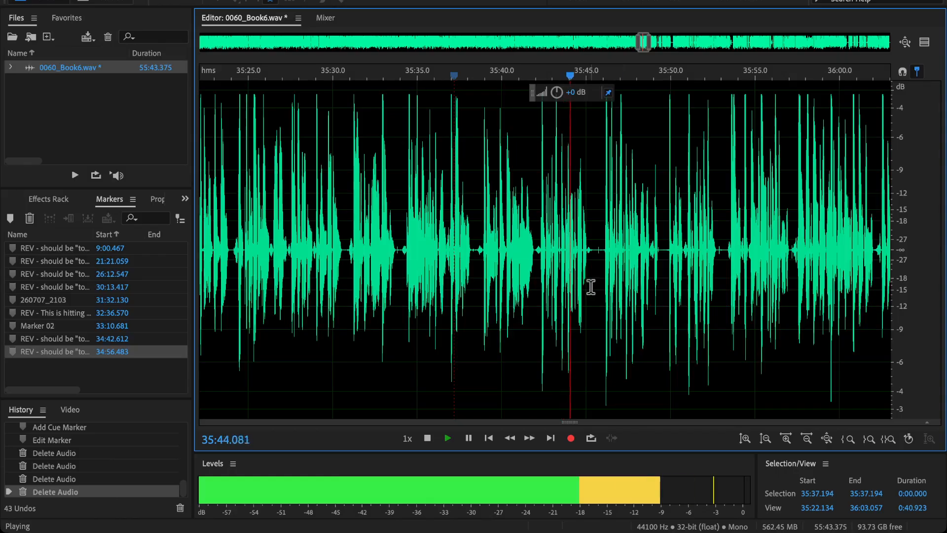
pyautogui.scroll(2, 604, 269)
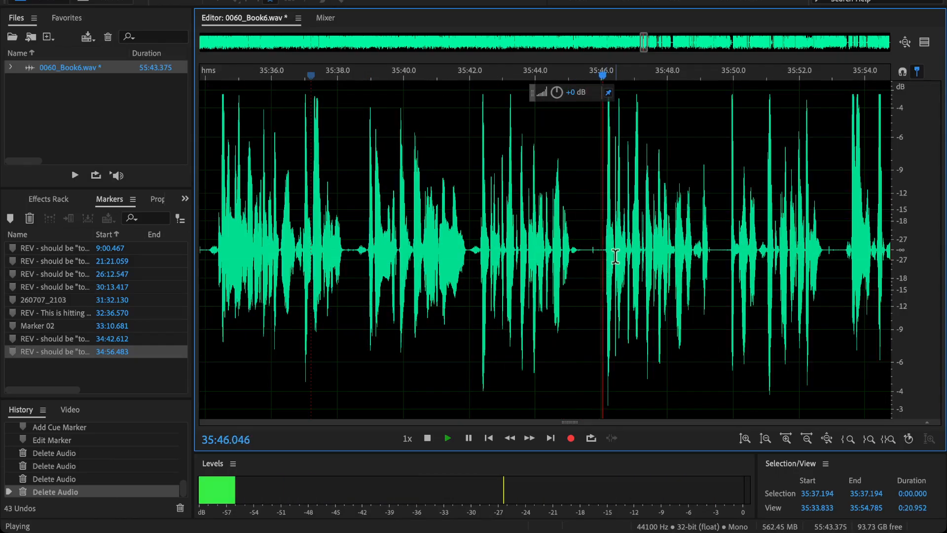
pyautogui.scroll(1, 601, 257)
pyautogui.moveTo(601, 251); pyautogui.dragTo(398, 300)
pyautogui.press('Delete')
pyautogui.click(332, 189)
pyautogui.press('space')
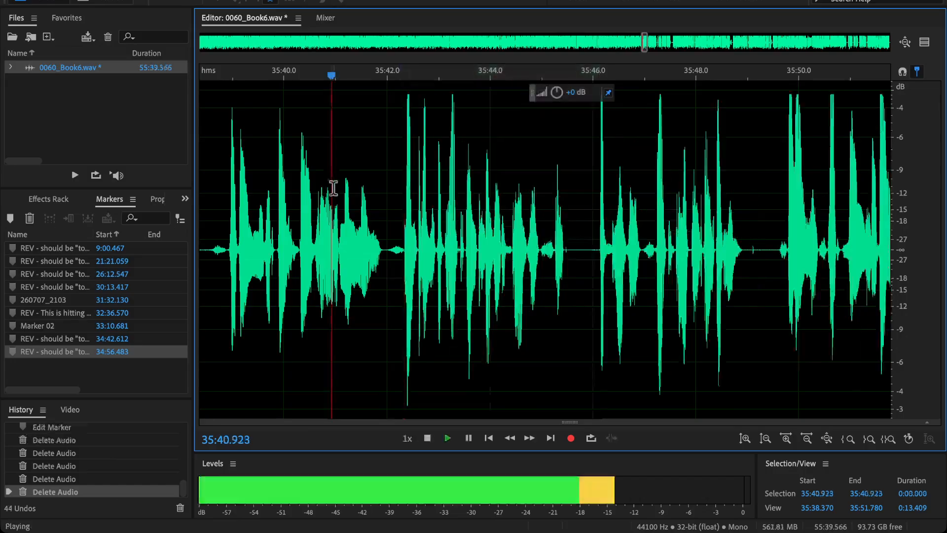
pyautogui.scroll(-4, 332, 190)
pyautogui.moveTo(353, 278); pyautogui.dragTo(450, 300)
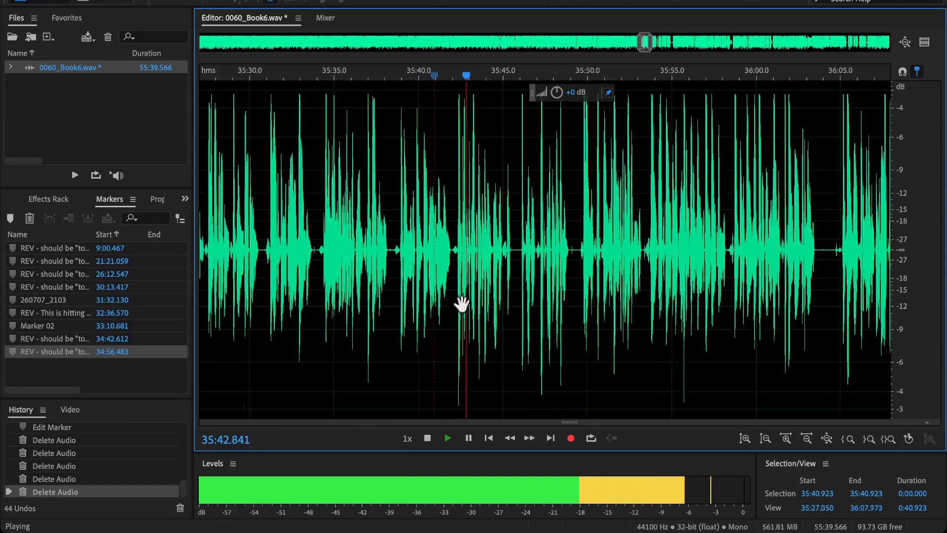
# - Undo the last deletion, delete the narration from about 35:42.3 to 35:46.1 instead, and play across the join
pyautogui.press('space')
pyautogui.hotkey('ctrl', 'z')
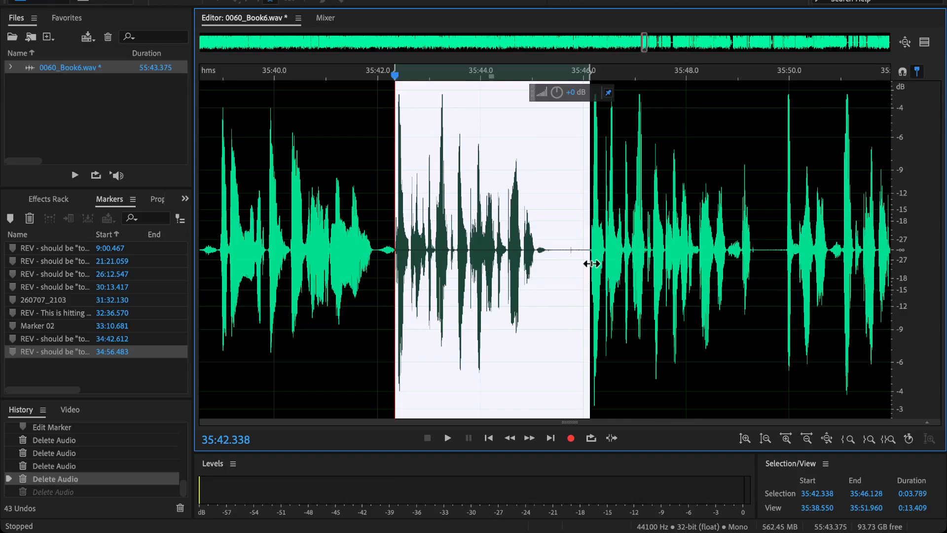
pyautogui.press('Delete')
pyautogui.click(332, 207)
pyautogui.press('space')
pyautogui.scroll(-4, 332, 207)
pyautogui.moveTo(348, 246); pyautogui.dragTo(450, 281)
pyautogui.scroll(-1, 482, 274)
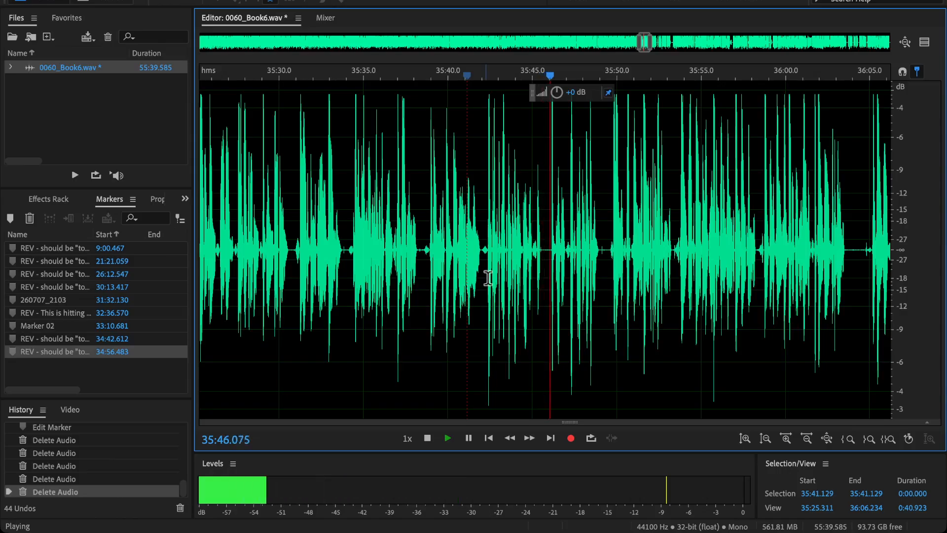
# - Compare the takes near 35:49.7 and 35:44.1, delete the fragment from about 35:44.5 to 35:46.4, and play across the join
pyautogui.scroll(5, 487, 278)
pyautogui.click(734, 264)
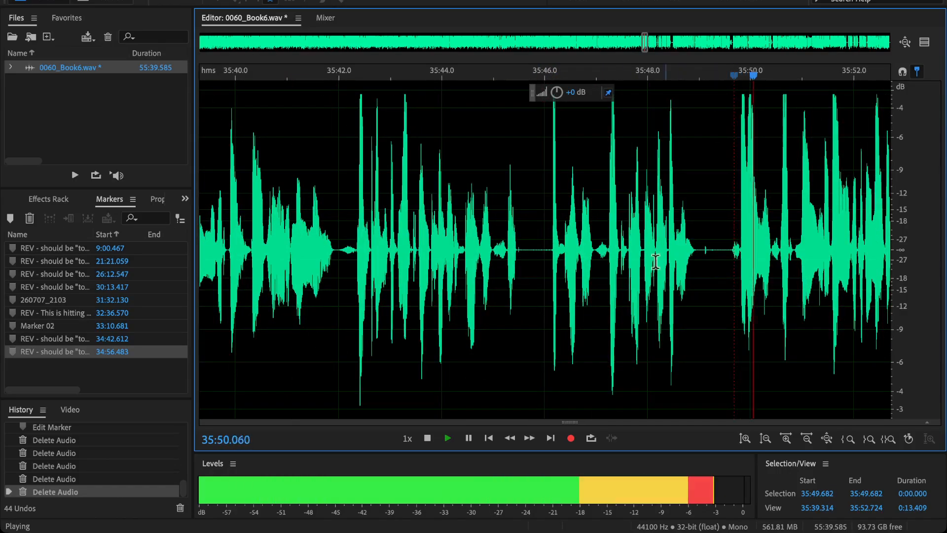
pyautogui.scroll(2, 450, 257)
pyautogui.click(443, 257)
pyautogui.press('space')
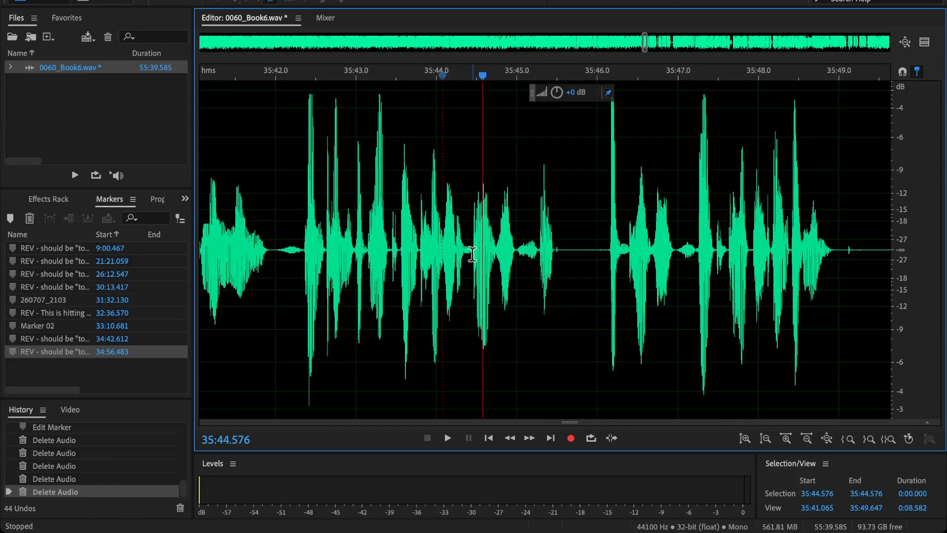
pyautogui.moveTo(471, 254); pyautogui.dragTo(628, 313)
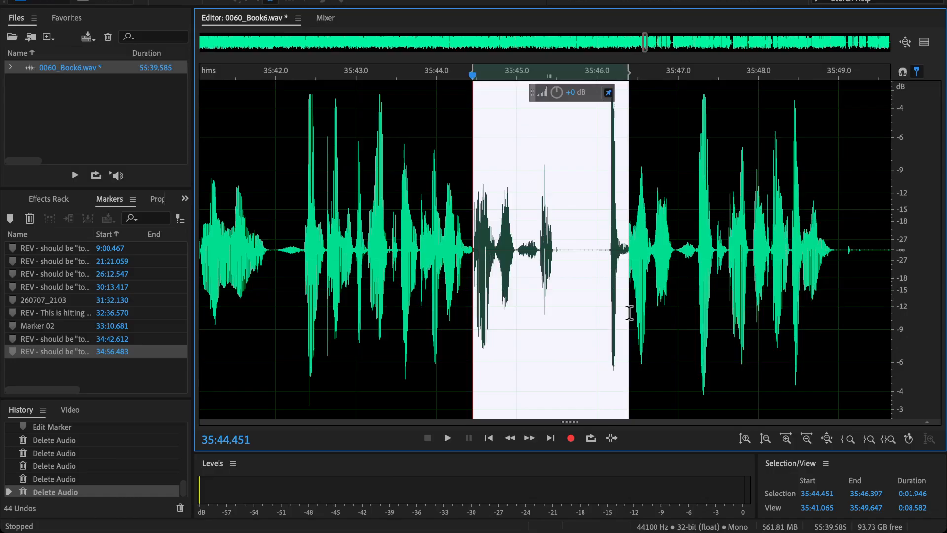
pyautogui.press('Delete')
pyautogui.click(416, 218)
pyautogui.press('space')
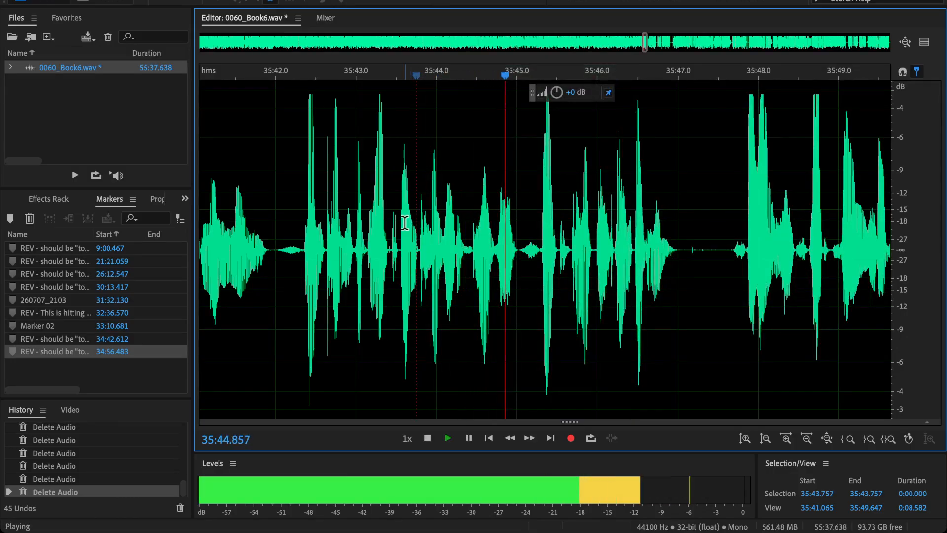
pyautogui.click(425, 269)
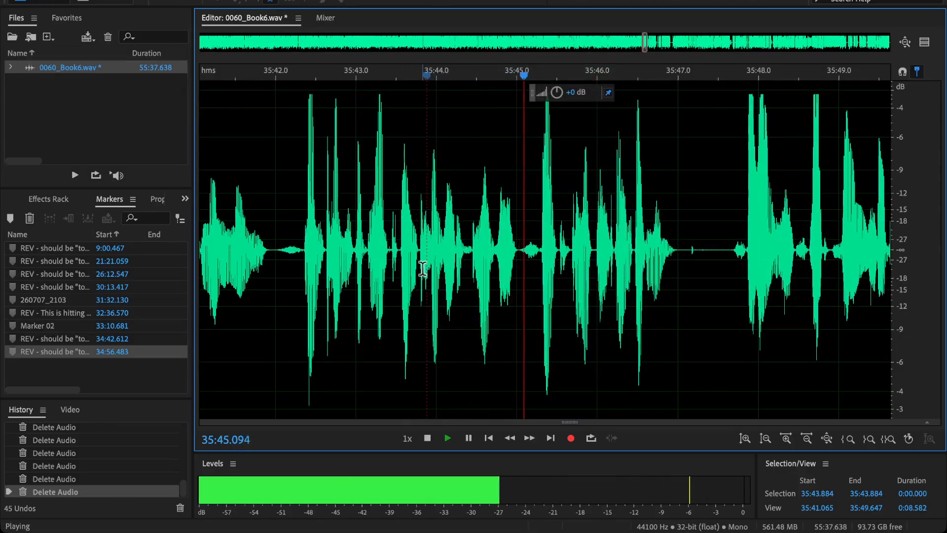
# - Listen on through the following narration and sample the takes starting near 36:11.0 and 36:03.1
pyautogui.scroll(-4, 423, 269)
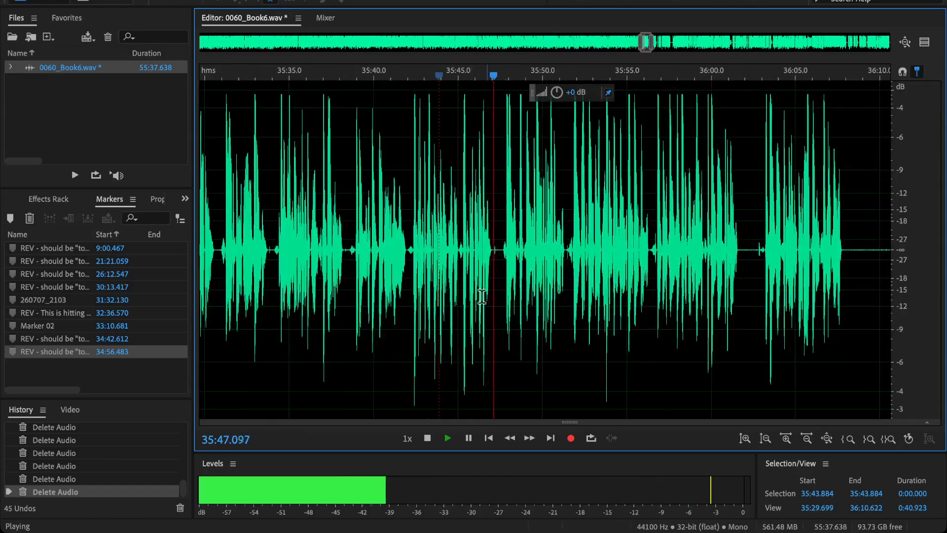
pyautogui.scroll(1, 566, 285)
pyautogui.scroll(-2, 617, 284)
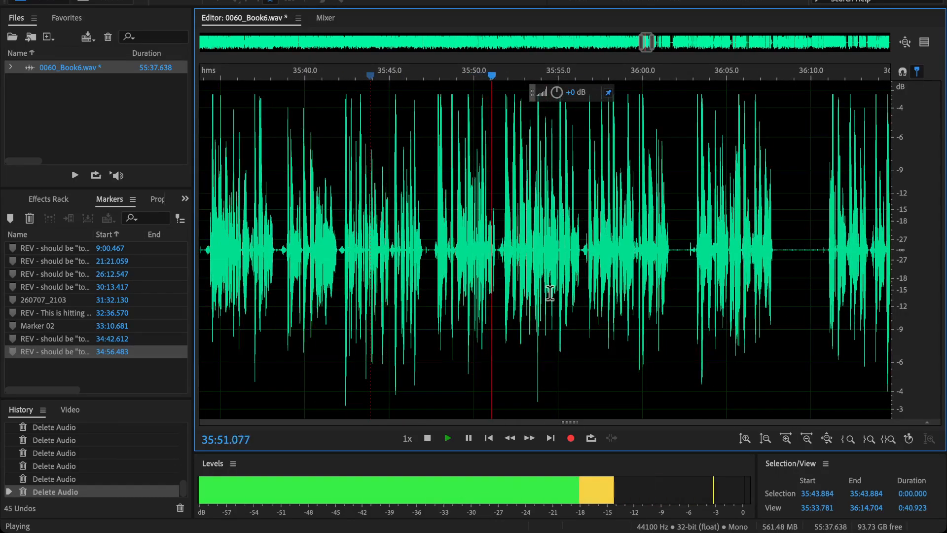
pyautogui.hscroll(3, 553, 295)
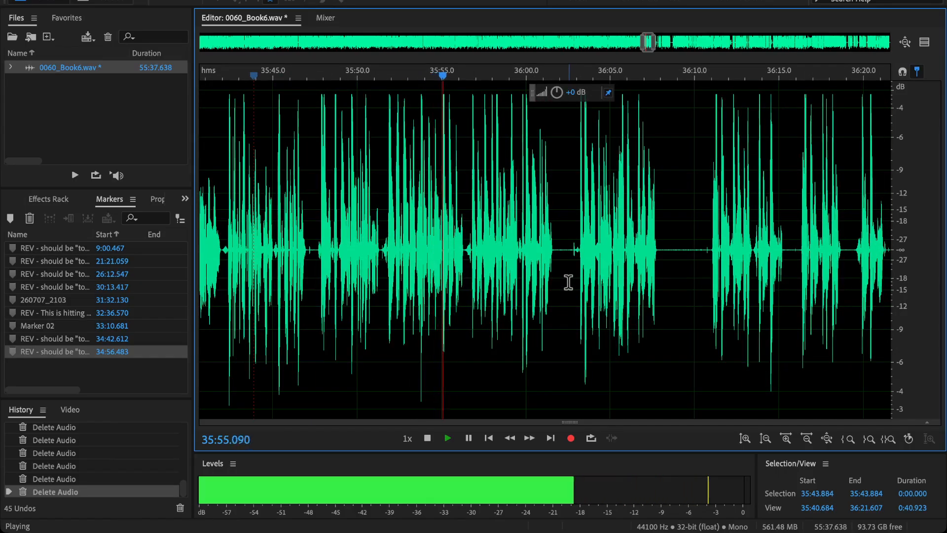
pyautogui.scroll(2, 452, 279)
pyautogui.hscroll(2, 725, 291)
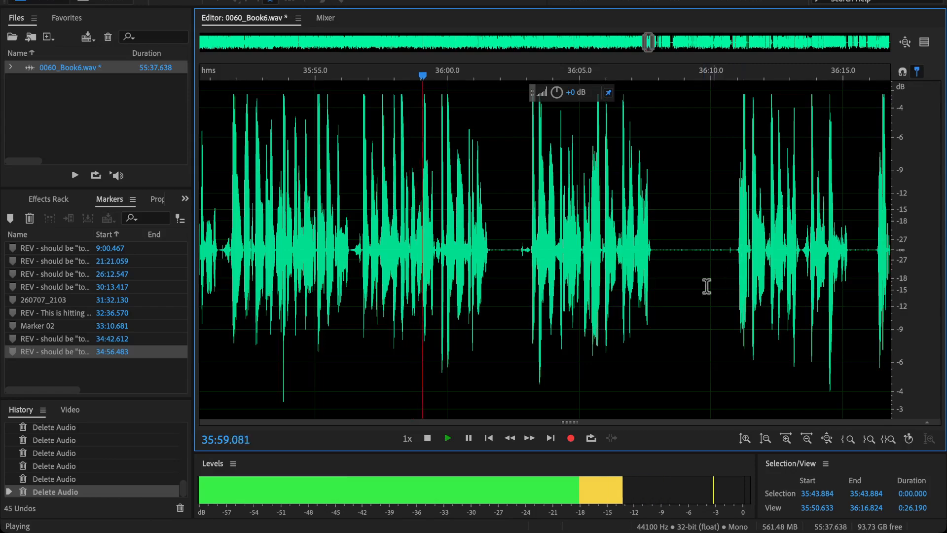
pyautogui.click(737, 254)
pyautogui.scroll(1, 727, 260)
pyautogui.hscroll(4, 728, 260)
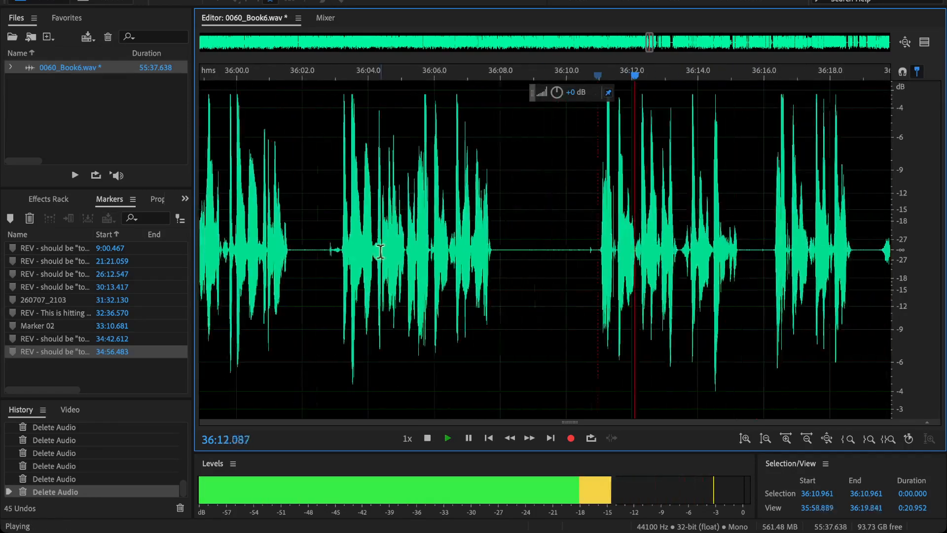
pyautogui.click(337, 249)
pyautogui.hscroll(-4, 545, 290)
pyautogui.scroll(3, 548, 283)
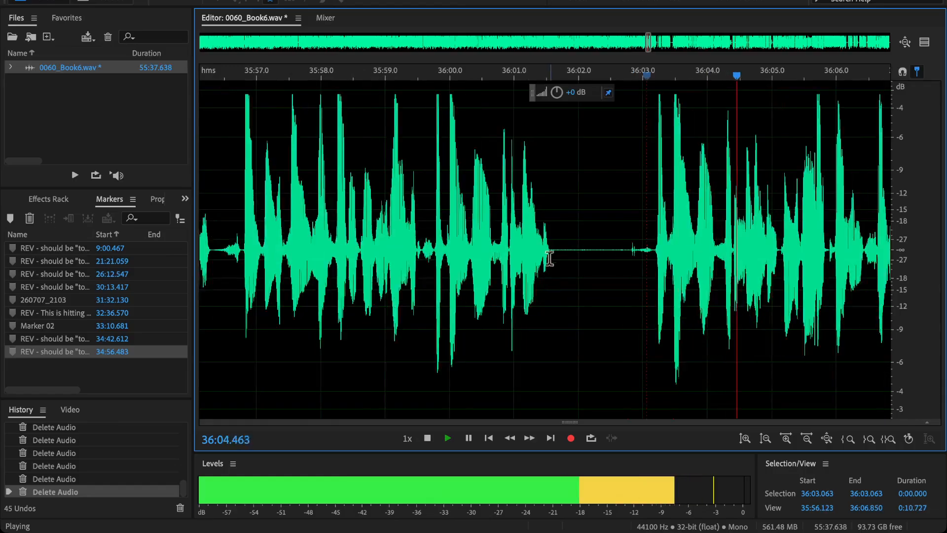
# - Delete the narration from about 36:00.9 to 36:04.4, refining the selection's end, and play across the join
pyautogui.press('space')
pyautogui.click(443, 260)
pyautogui.press('space')
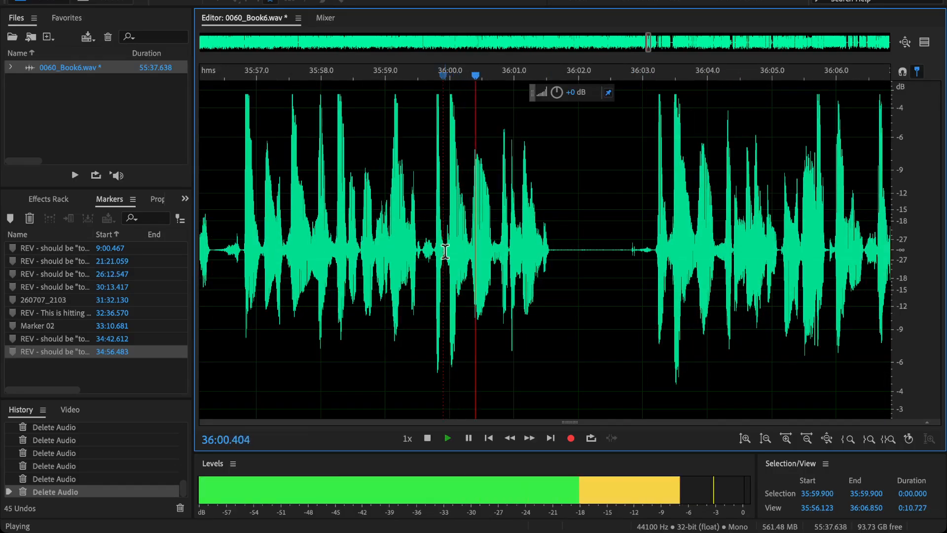
pyautogui.press('space')
pyautogui.moveTo(508, 254); pyautogui.dragTo(738, 319)
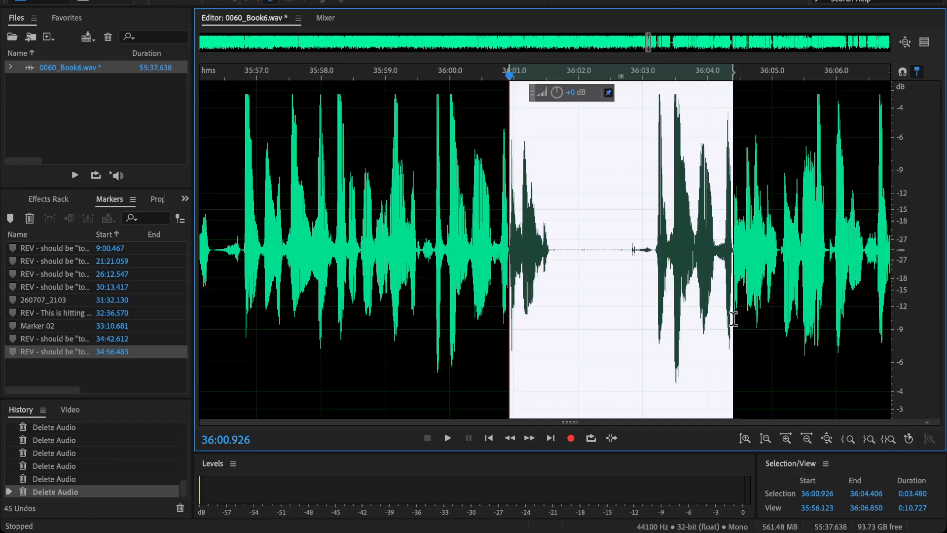
pyautogui.scroll(6, 732, 291)
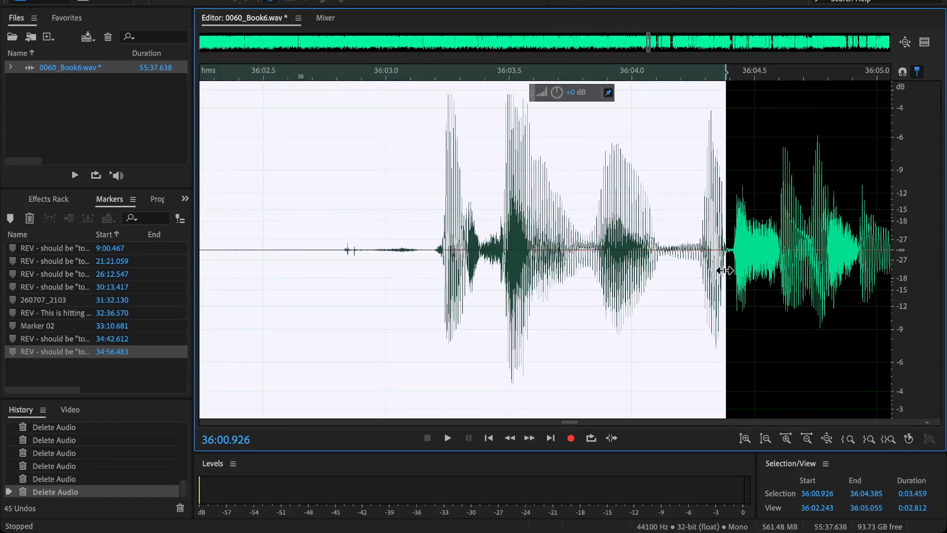
pyautogui.press('Delete')
pyautogui.scroll(-6, 566, 279)
pyautogui.click(461, 219)
pyautogui.press('space')
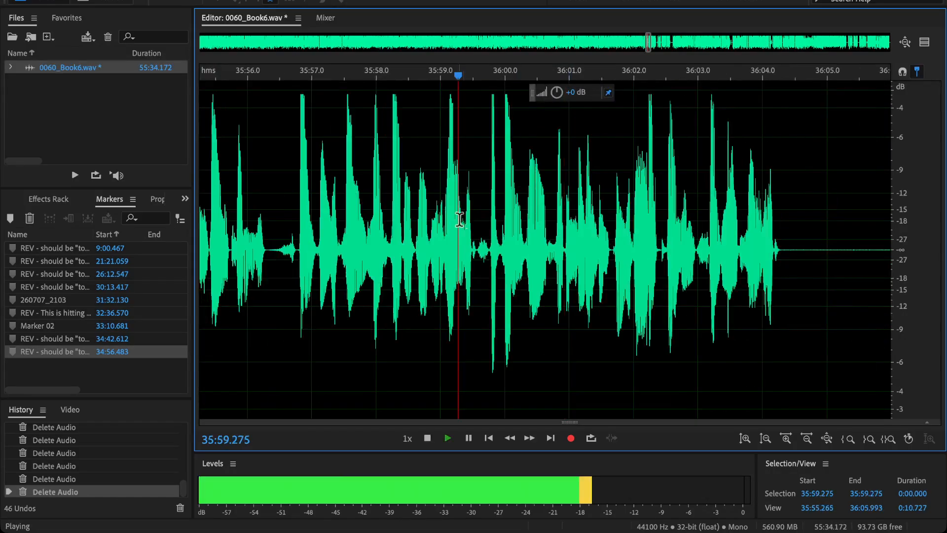
pyautogui.scroll(-6, 469, 225)
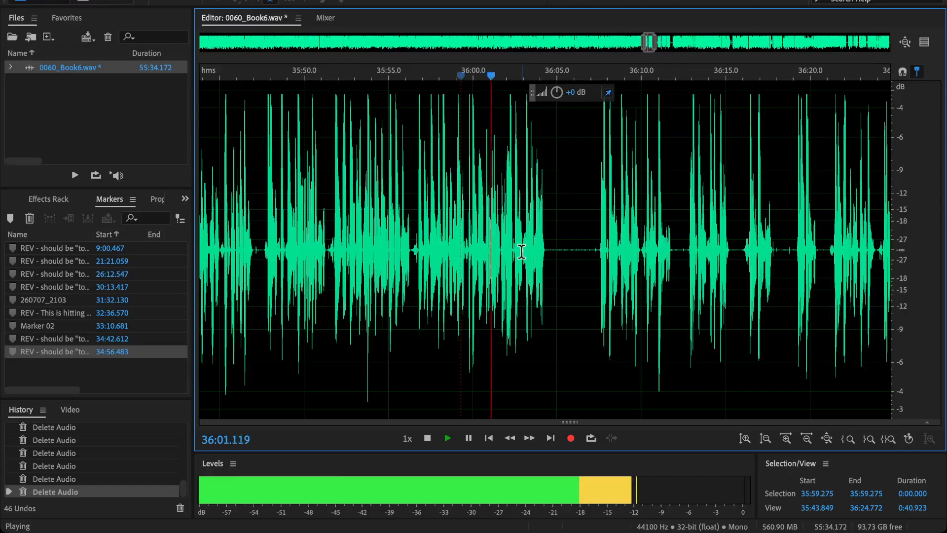
# - Audition the take near 36:08.3, delete the narration from about 36:03.0 to 36:08.6, and play across the join
pyautogui.scroll(4, 526, 252)
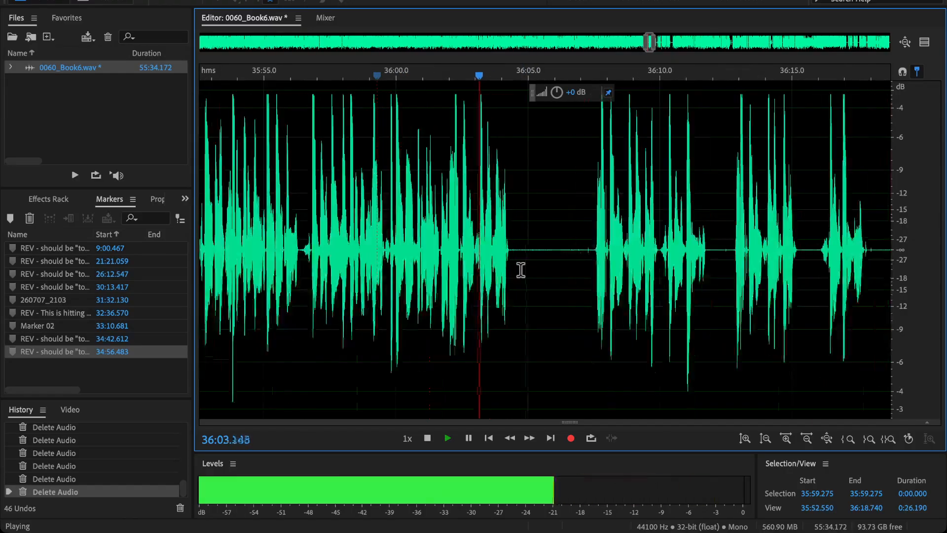
pyautogui.click(625, 249)
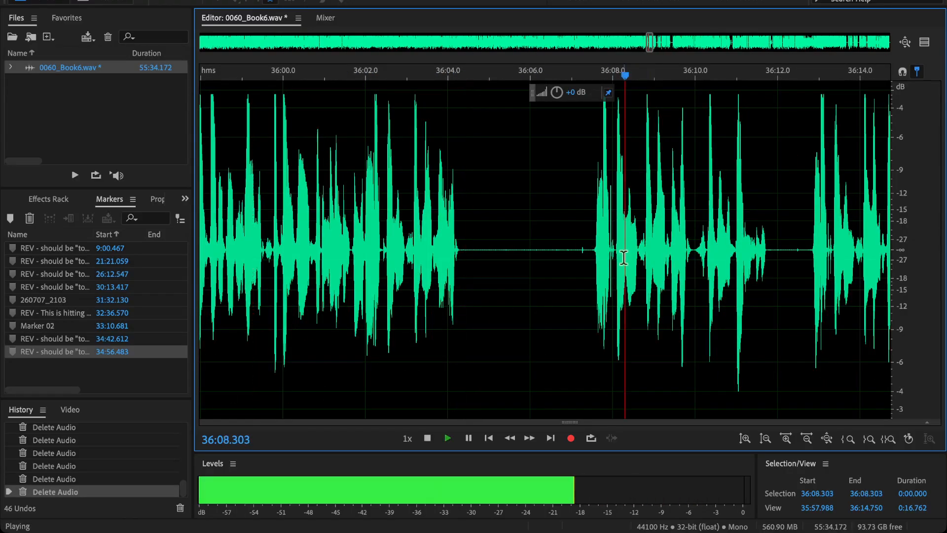
pyautogui.scroll(1, 611, 269)
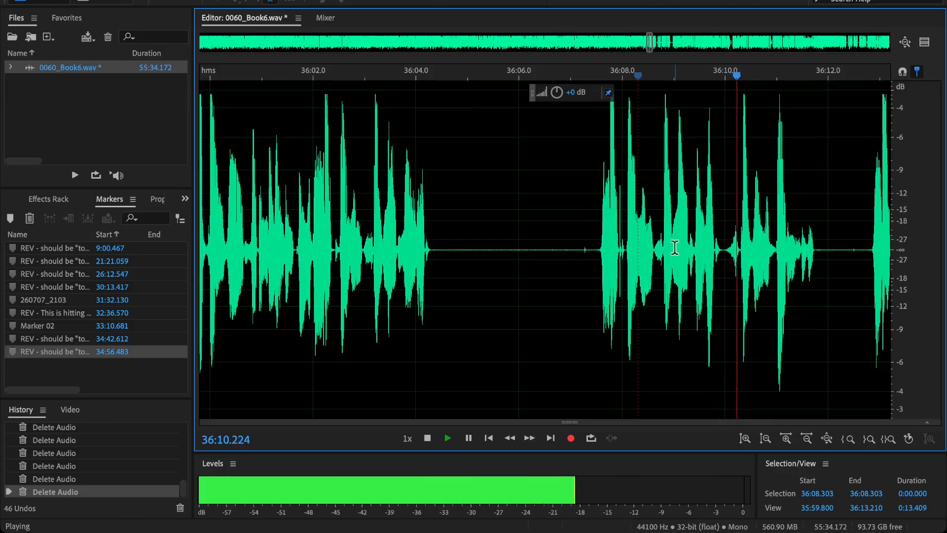
pyautogui.click(651, 253)
pyautogui.press('space')
pyautogui.moveTo(654, 250); pyautogui.dragTo(363, 321)
pyautogui.press('Delete')
pyautogui.click(322, 219)
pyautogui.press('space')
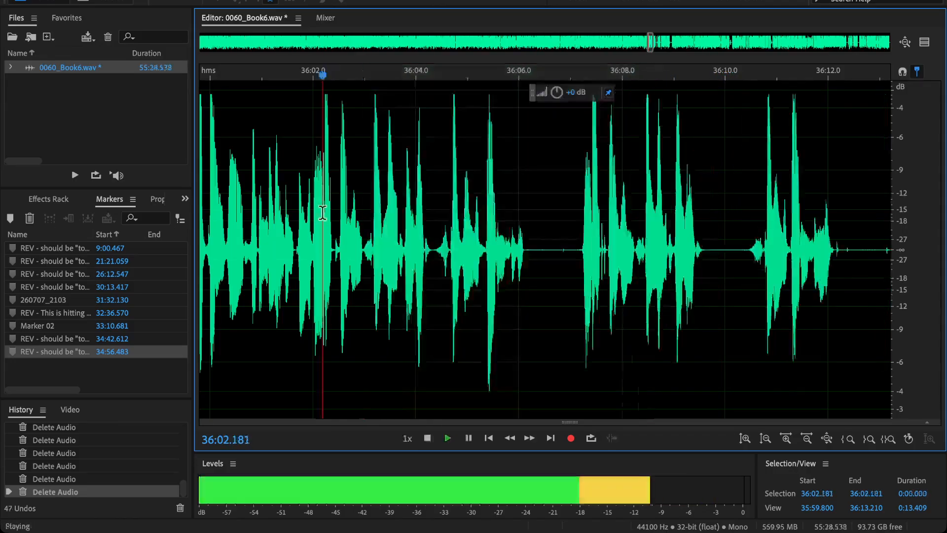
# - Listen to the phrase starting near 36:07.2, delete the narration from about 36:04.1 to 36:09.4, and play across the join
pyautogui.moveTo(374, 266); pyautogui.dragTo(458, 280)
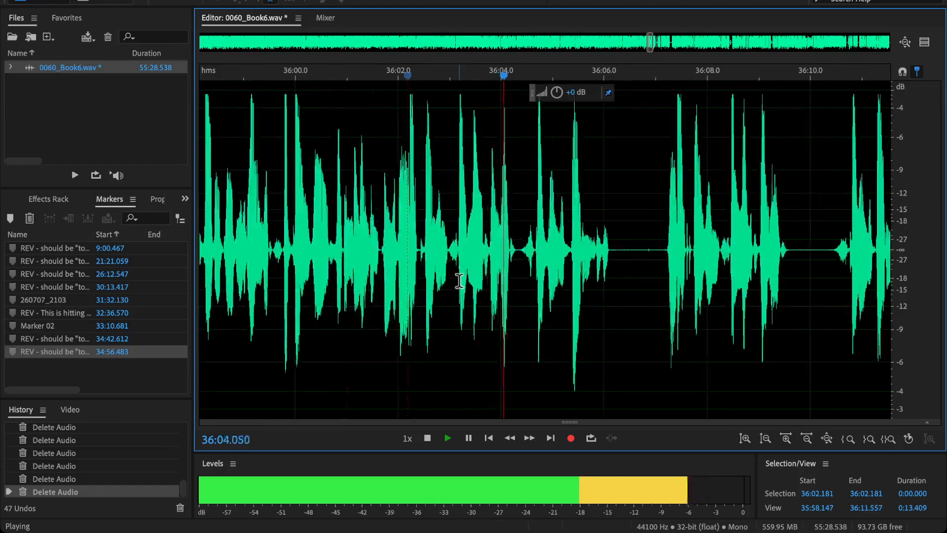
pyautogui.moveTo(655, 280); pyautogui.dragTo(554, 286)
pyautogui.hscroll(1, 552, 285)
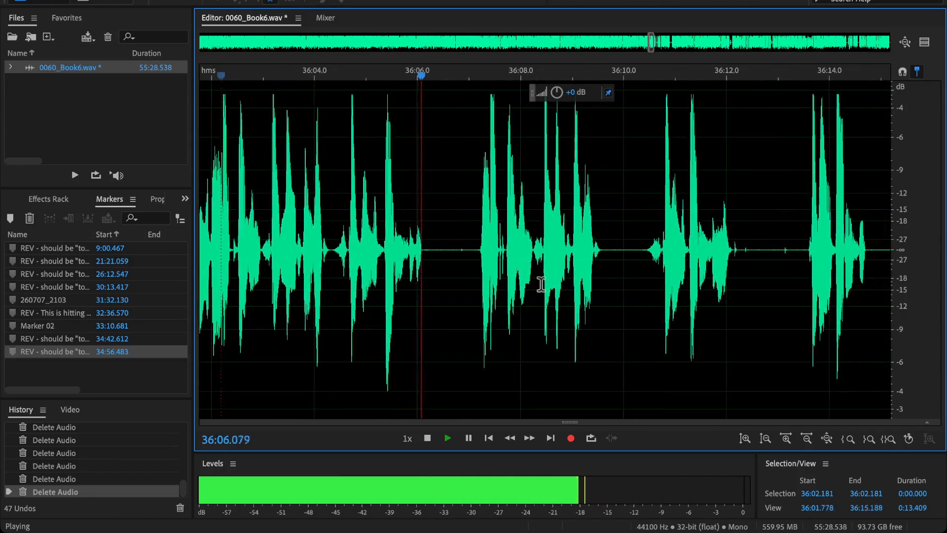
pyautogui.press('space')
pyautogui.click(480, 254)
pyautogui.press('space')
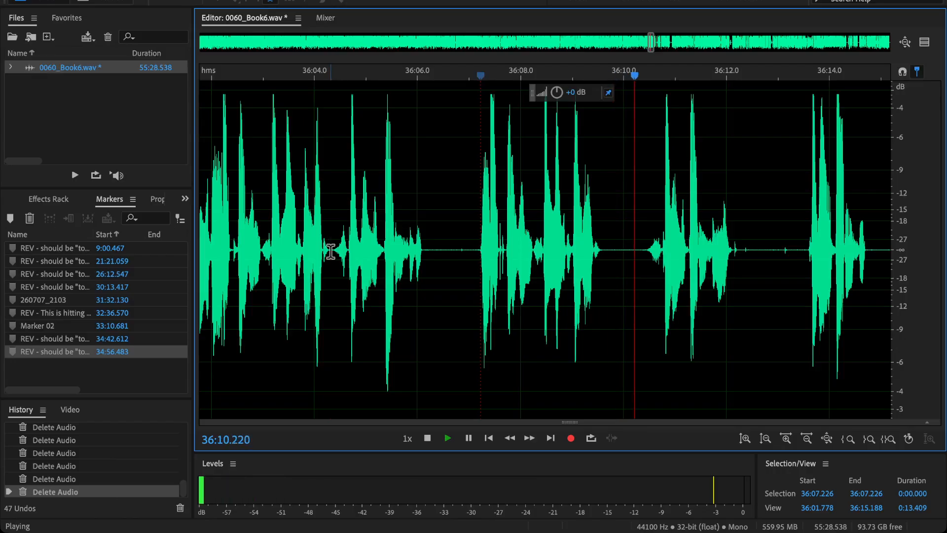
pyautogui.moveTo(331, 252); pyautogui.dragTo(576, 346)
pyautogui.moveTo(594, 259); pyautogui.dragTo(320, 327)
pyautogui.press('Delete')
pyautogui.click(306, 223)
pyautogui.press('space')
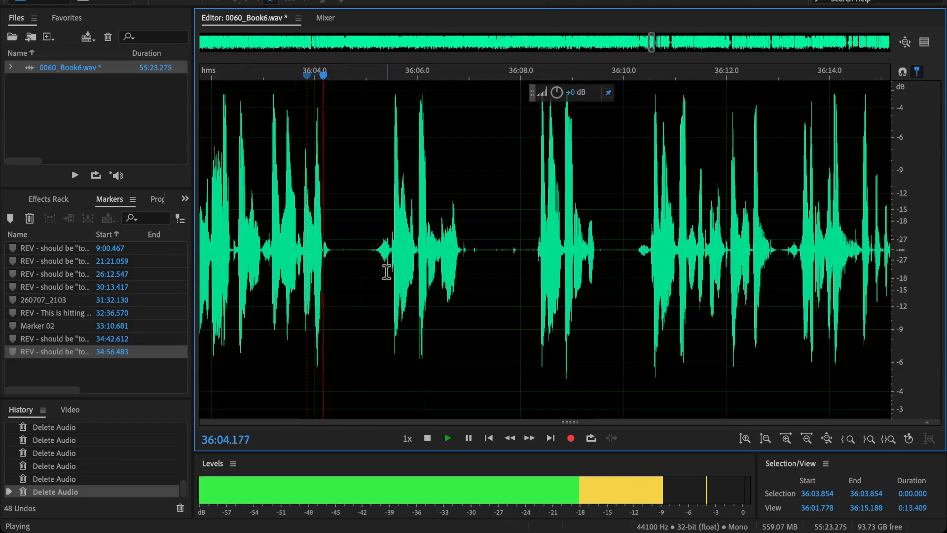
# - Check the phrase start near 36:10.5, delete the narration from about 36:05.5 to 36:10.5, and play across the join
pyautogui.scroll(2, 494, 303)
pyautogui.click(748, 257)
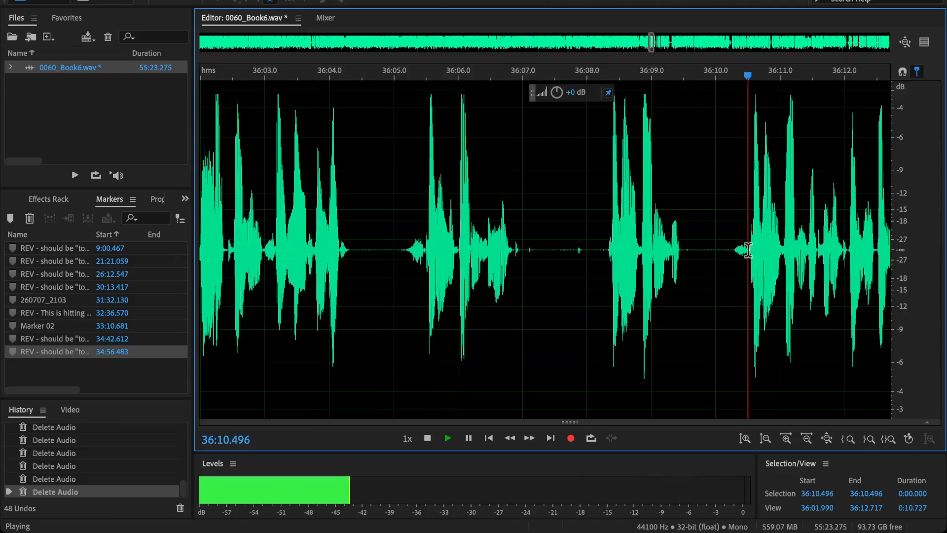
pyautogui.press('space')
pyautogui.moveTo(749, 258); pyautogui.dragTo(427, 317)
pyautogui.press('Delete')
pyautogui.click(300, 202)
pyautogui.press('space')
# - Delete the false starts from about 36:14.4 to 36:17.8 and play across the join into the following narration
pyautogui.scroll(-5, 300, 202)
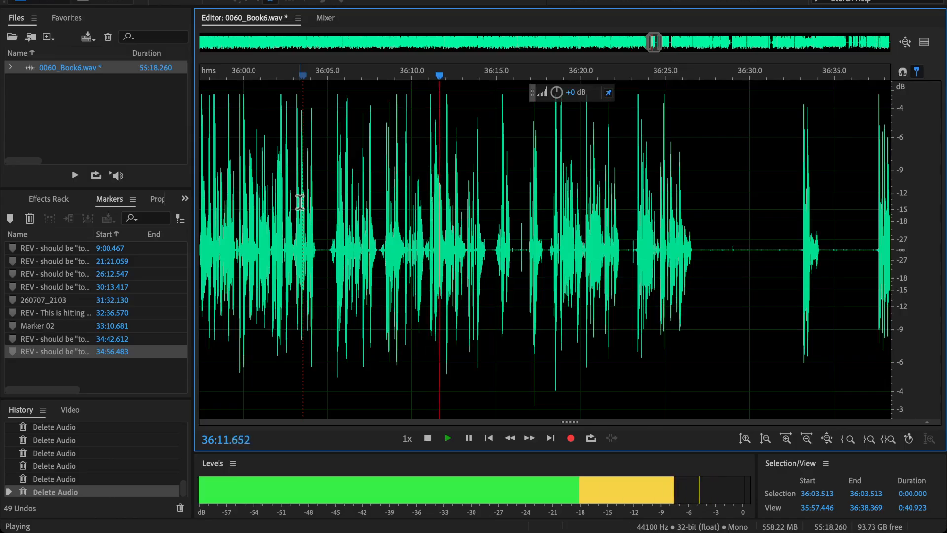
pyautogui.press('\\')
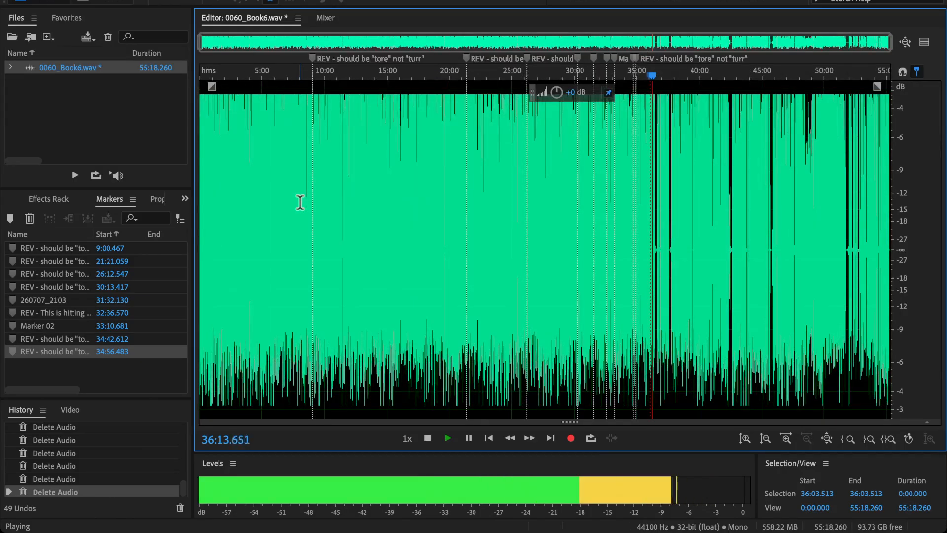
pyautogui.press('\\')
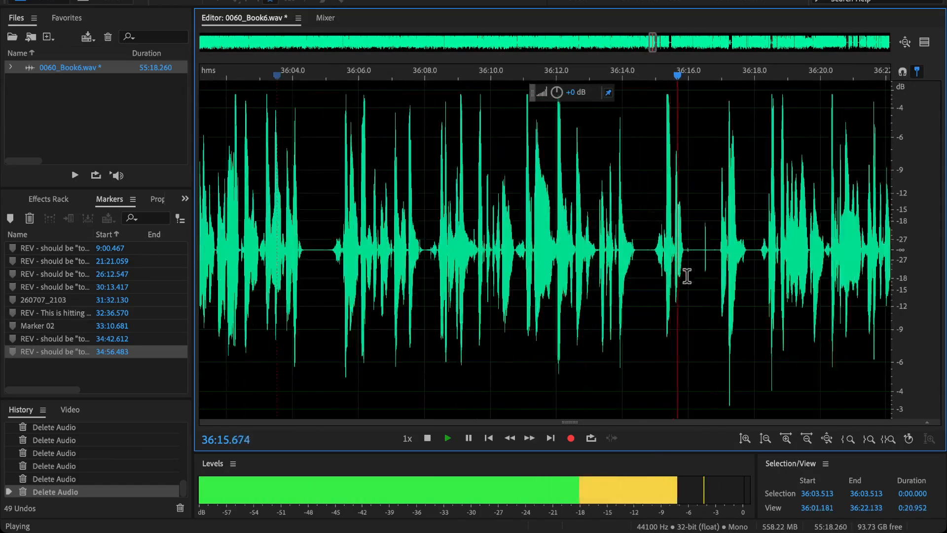
pyautogui.hscroll(3, 687, 276)
pyautogui.scroll(2, 551, 253)
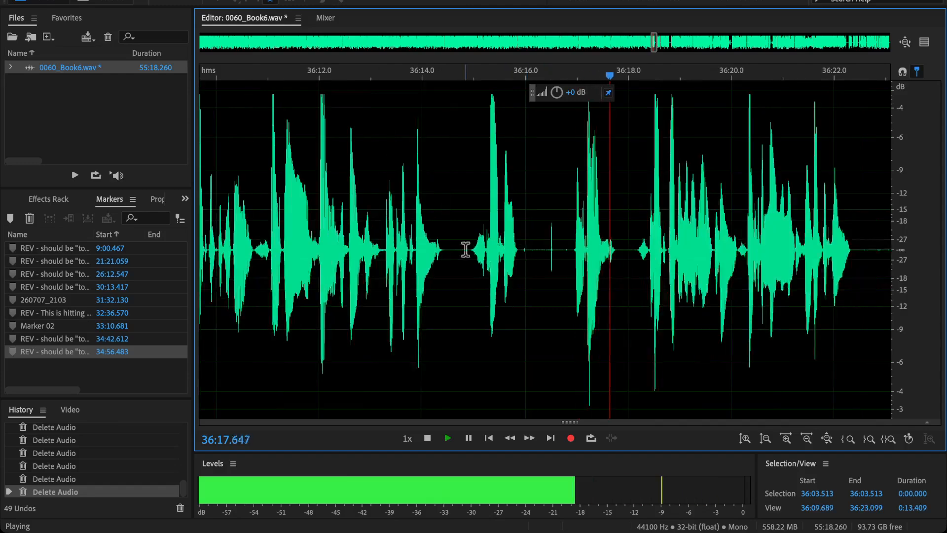
pyautogui.moveTo(443, 254); pyautogui.dragTo(616, 352)
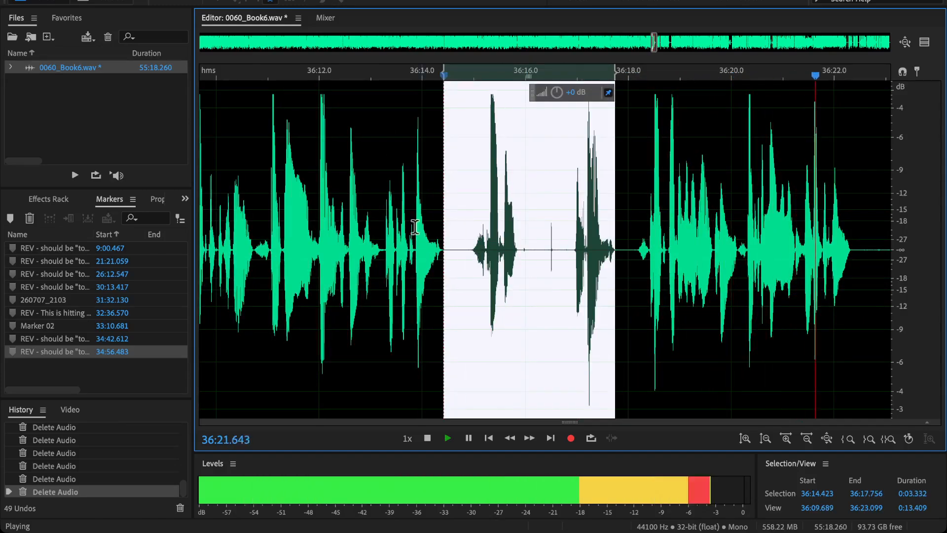
pyautogui.press('Delete')
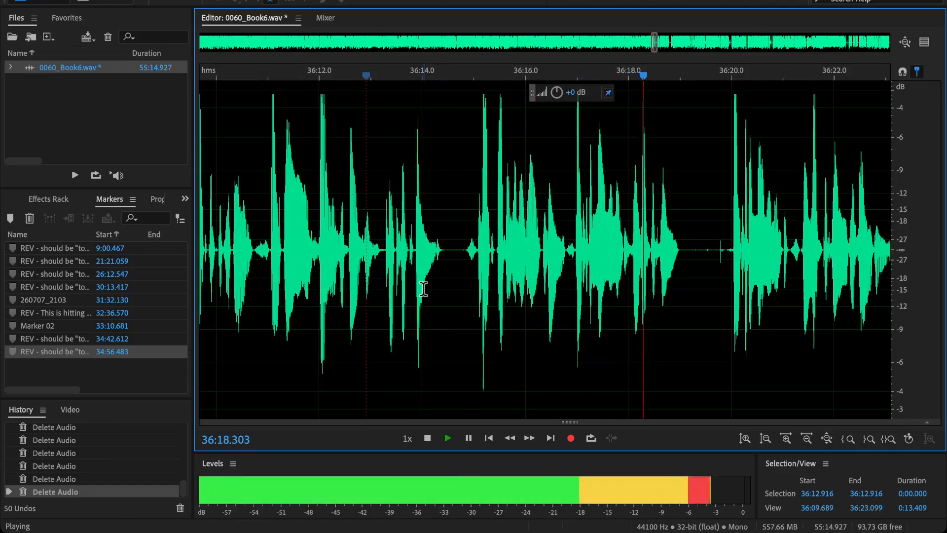
pyautogui.scroll(1, 776, 342)
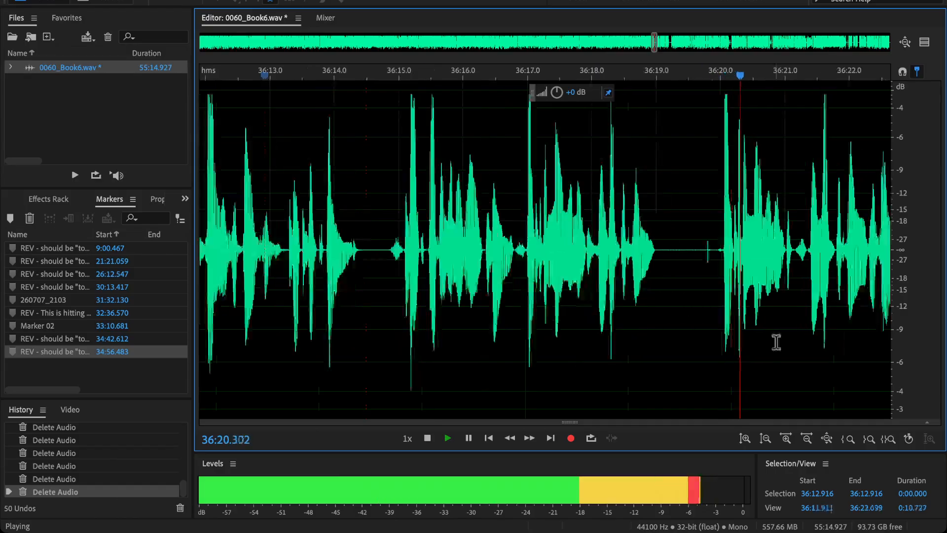
pyautogui.moveTo(776, 342); pyautogui.dragTo(510, 345)
pyautogui.scroll(-4, 518, 296)
pyautogui.scroll(-1, 577, 274)
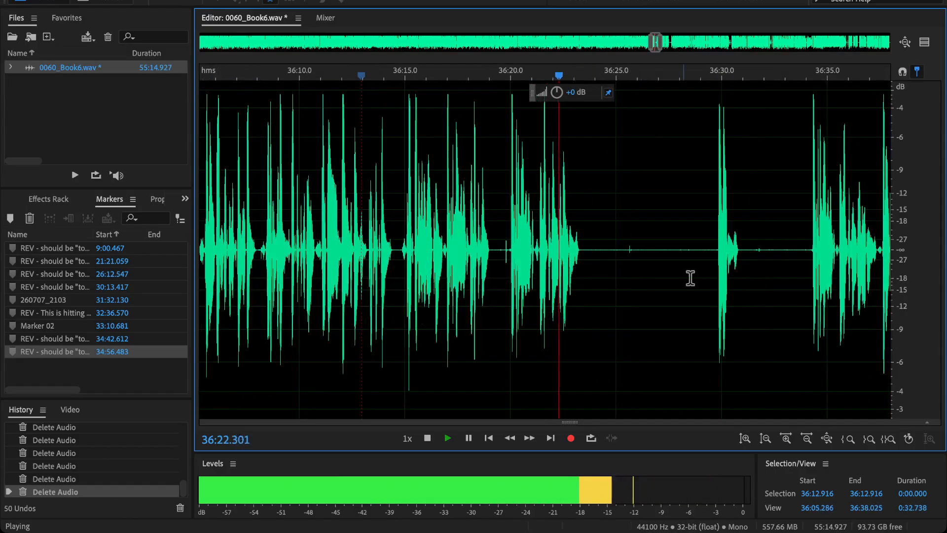
# - Check the phrase start near 36:34.1, delete the narration from about 36:19.7 to 36:32.4, and play the phrase from about 36:16.2
pyautogui.moveTo(694, 278); pyautogui.dragTo(608, 292)
pyautogui.press('space')
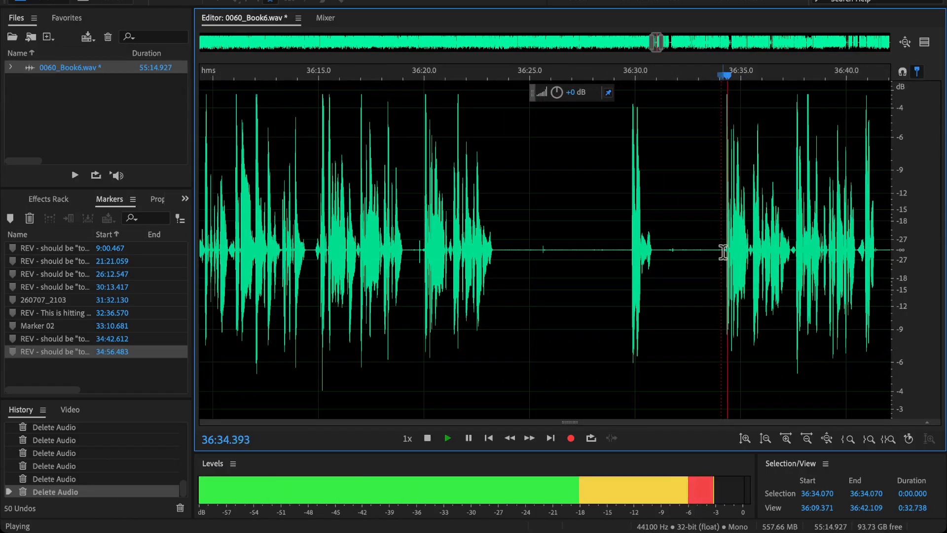
pyautogui.moveTo(684, 265); pyautogui.dragTo(416, 302)
pyautogui.press('Delete')
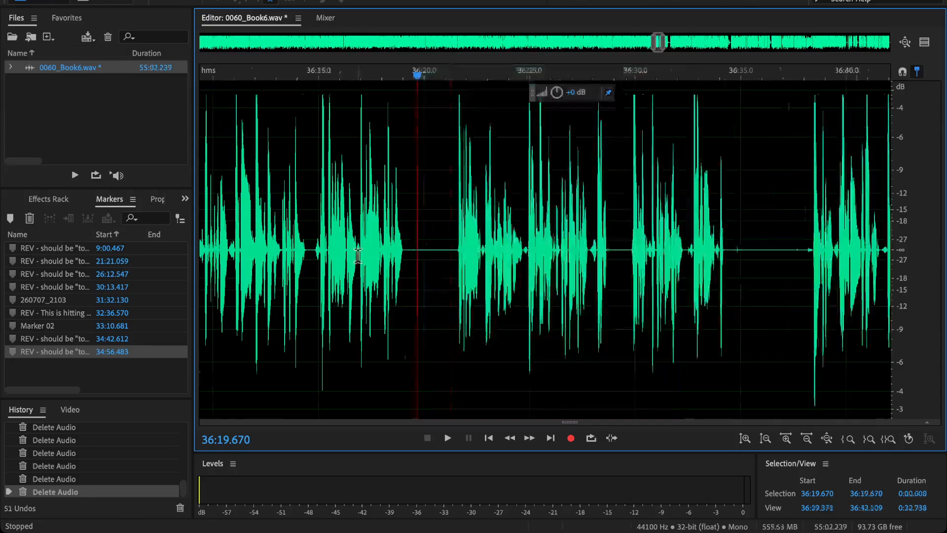
pyautogui.scroll(4, 357, 276)
pyautogui.click(304, 258)
pyautogui.press('space')
pyautogui.moveTo(323, 274); pyautogui.dragTo(377, 321)
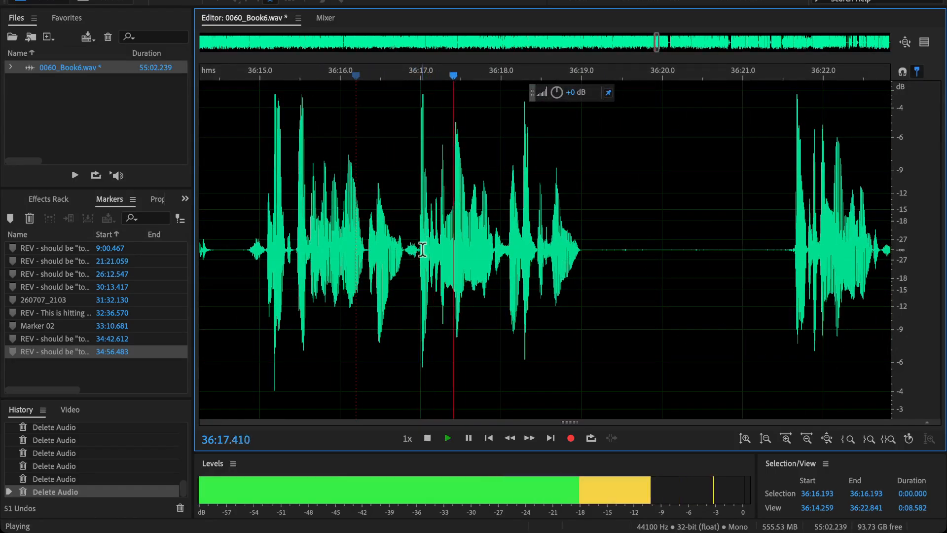
pyautogui.press('space')
# - Delete the narration from about 36:17.1 to 36:21.8 and play across the join
pyautogui.moveTo(457, 264); pyautogui.dragTo(793, 344)
pyautogui.click(425, 258)
pyautogui.press('space')
pyautogui.press('space')
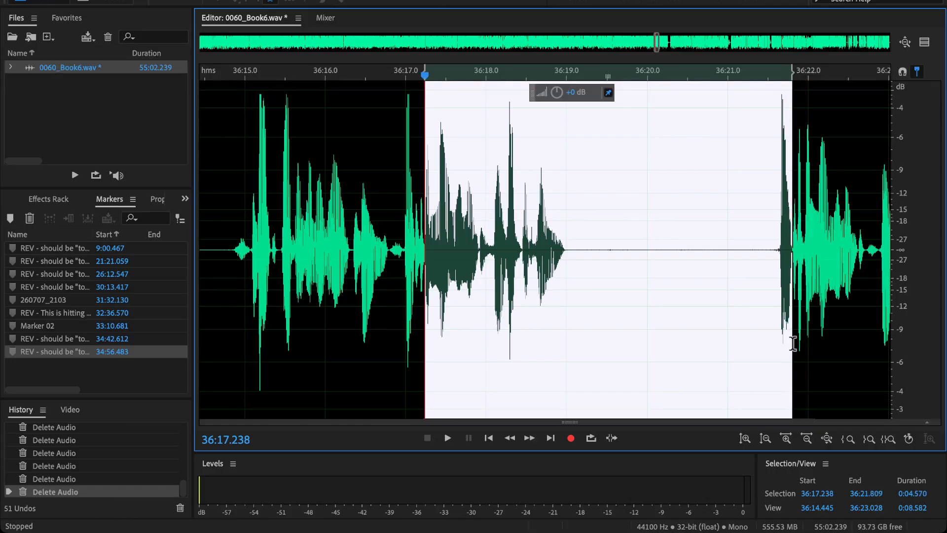
pyautogui.scroll(2, 430, 265)
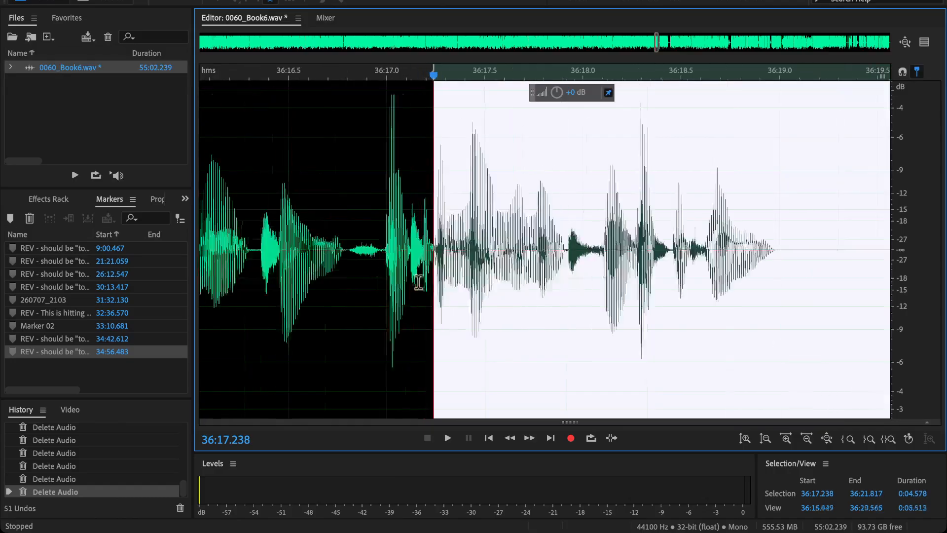
pyautogui.moveTo(433, 262); pyautogui.dragTo(415, 268)
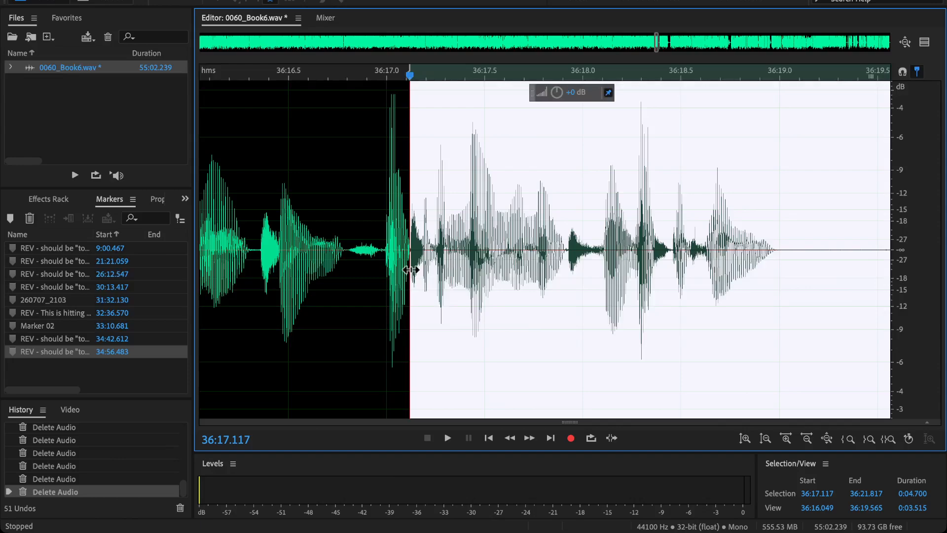
pyautogui.press('Delete')
pyautogui.click(289, 232)
pyautogui.press('space')
pyautogui.moveTo(293, 236); pyautogui.dragTo(394, 287)
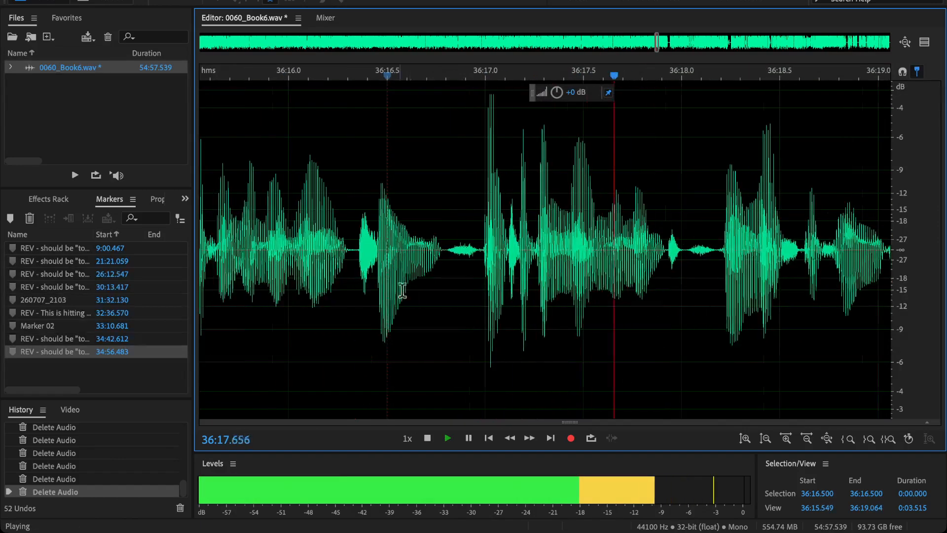
pyautogui.click(257, 229)
# - Listen on from about 36:15.8, and audition the phrases starting near 36:33.7 and 36:25.5
pyautogui.scroll(-10, 266, 232)
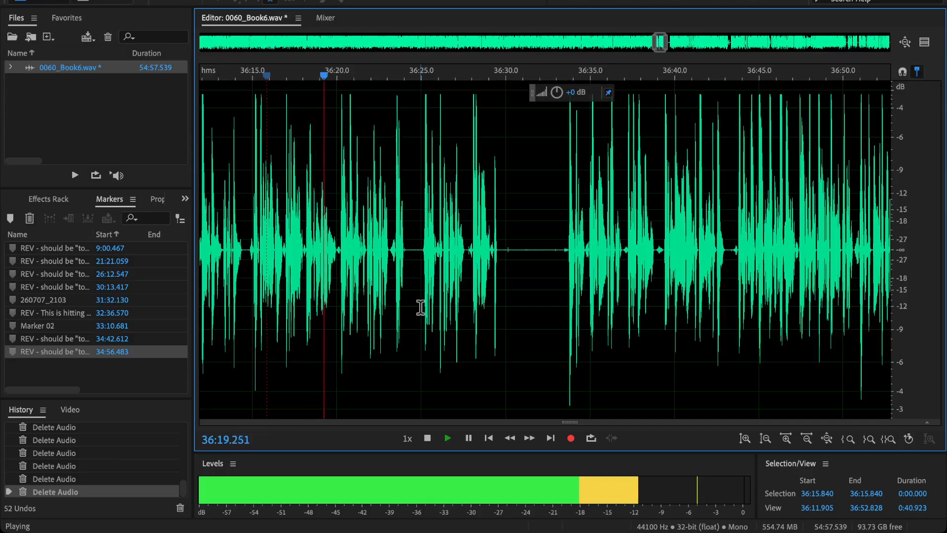
pyautogui.scroll(-10, 422, 308)
pyautogui.scroll(10, 427, 306)
pyautogui.moveTo(707, 251); pyautogui.dragTo(529, 257)
pyautogui.scroll(2, 538, 290)
pyautogui.moveTo(627, 290); pyautogui.dragTo(554, 290)
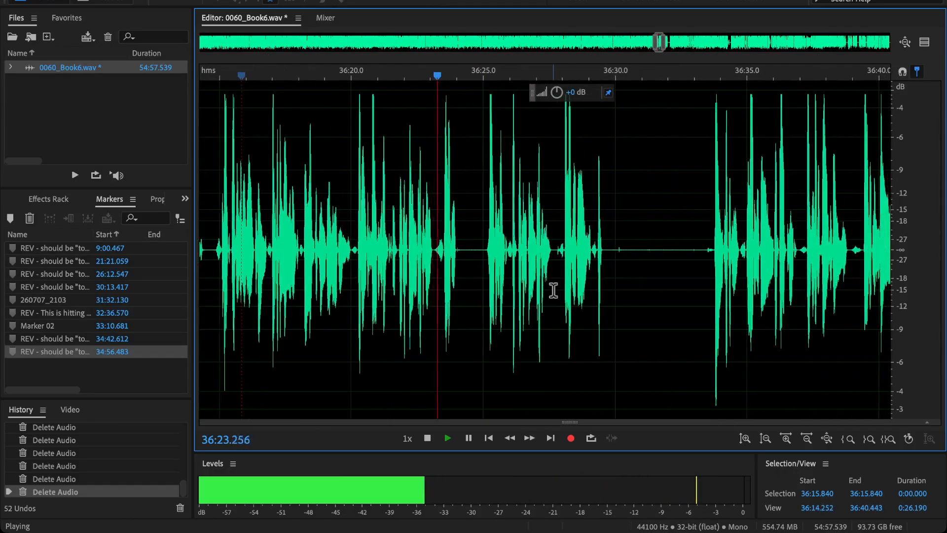
pyautogui.scroll(1, 566, 303)
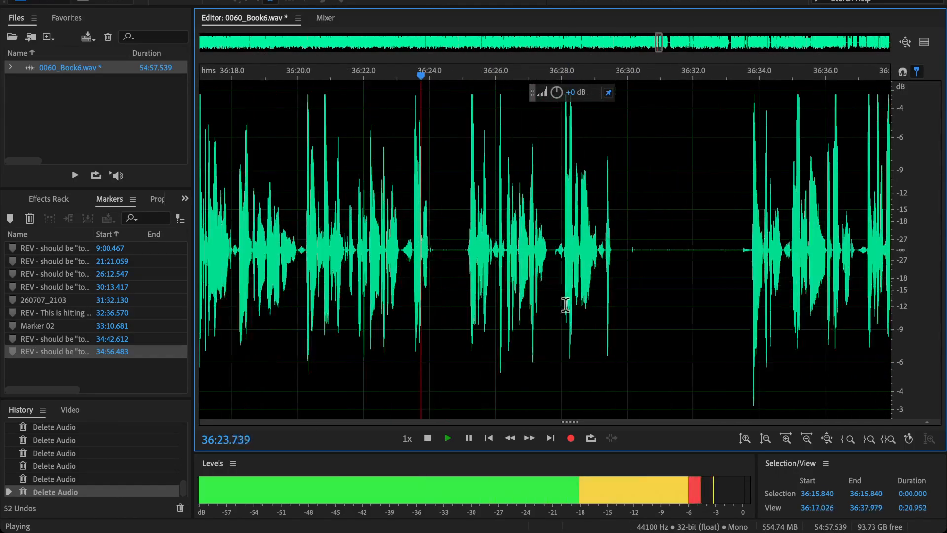
pyautogui.press('space')
pyautogui.click(750, 255)
pyautogui.press('space')
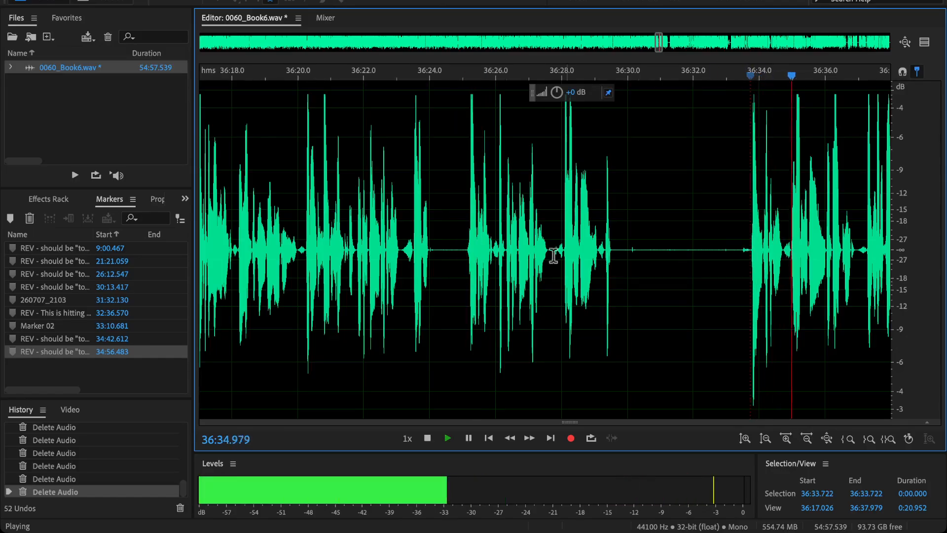
pyautogui.press('space')
pyautogui.press('space')
pyautogui.scroll(3, 460, 270)
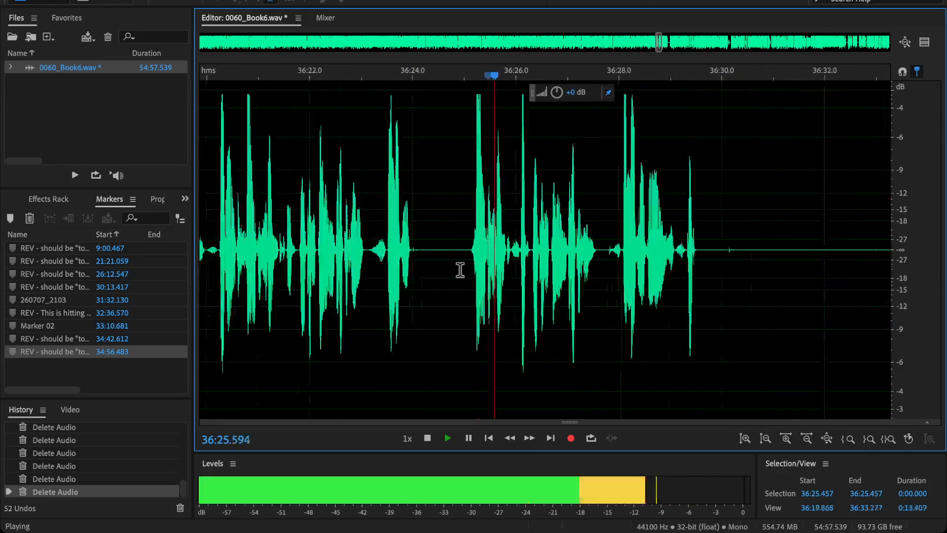
pyautogui.moveTo(469, 256); pyautogui.dragTo(492, 255)
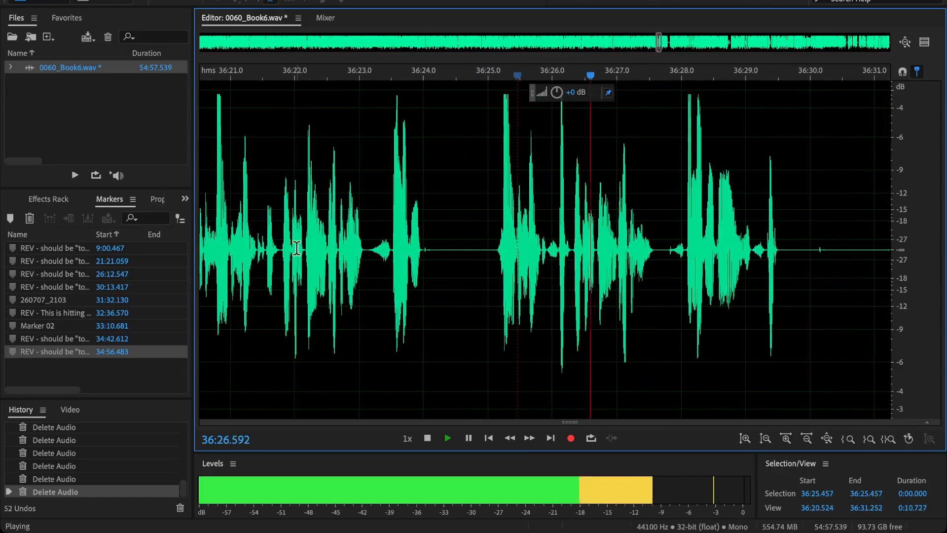
# - Delete the narration from about 36:21.4 to 36:25.8 and play across the join
pyautogui.click(258, 252)
pyautogui.press('space')
pyautogui.moveTo(262, 268); pyautogui.dragTo(540, 338)
pyautogui.press('Delete')
pyautogui.click(179, 238)
pyautogui.press('space')
pyautogui.click(215, 258)
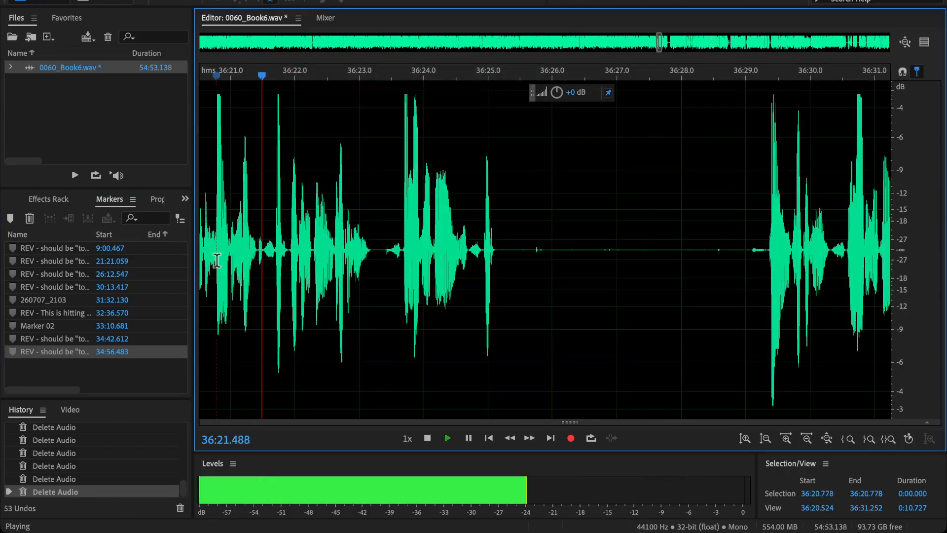
pyautogui.press('space')
pyautogui.click(222, 245)
pyautogui.press('space')
pyautogui.scroll(-4, 224, 273)
pyautogui.moveTo(237, 277); pyautogui.dragTo(367, 303)
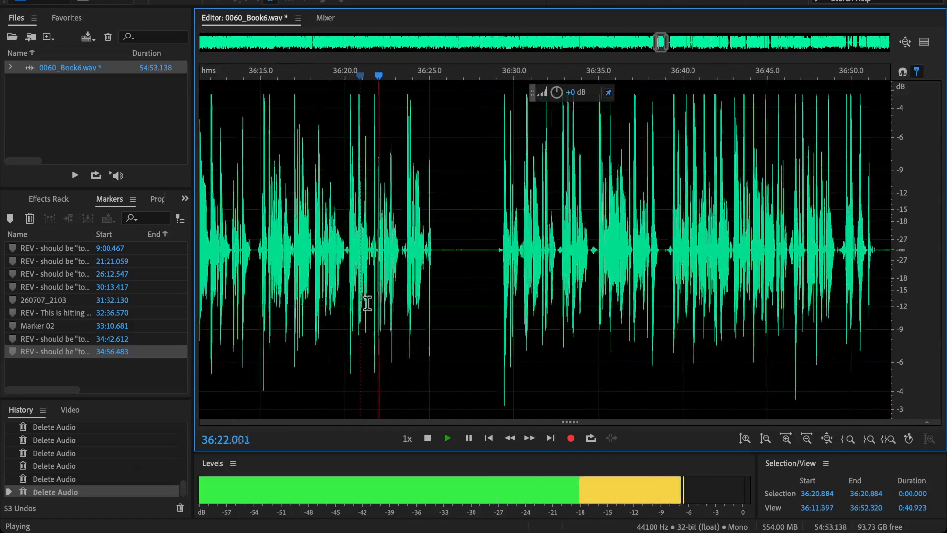
# - Audition the phrase near 36:29.9, delete the narration from about 36:22.9 to 36:30.0, and play across the join
pyautogui.scroll(4, 478, 270)
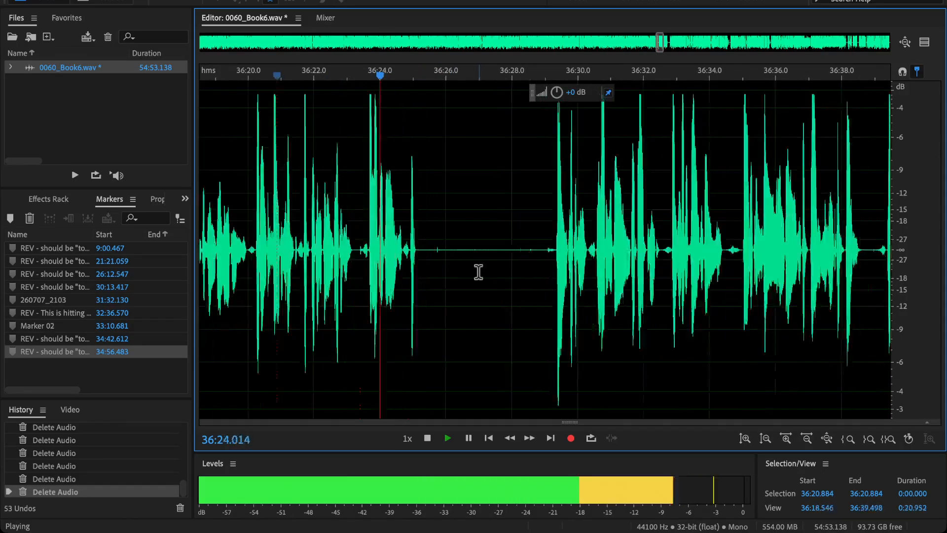
pyautogui.click(625, 259)
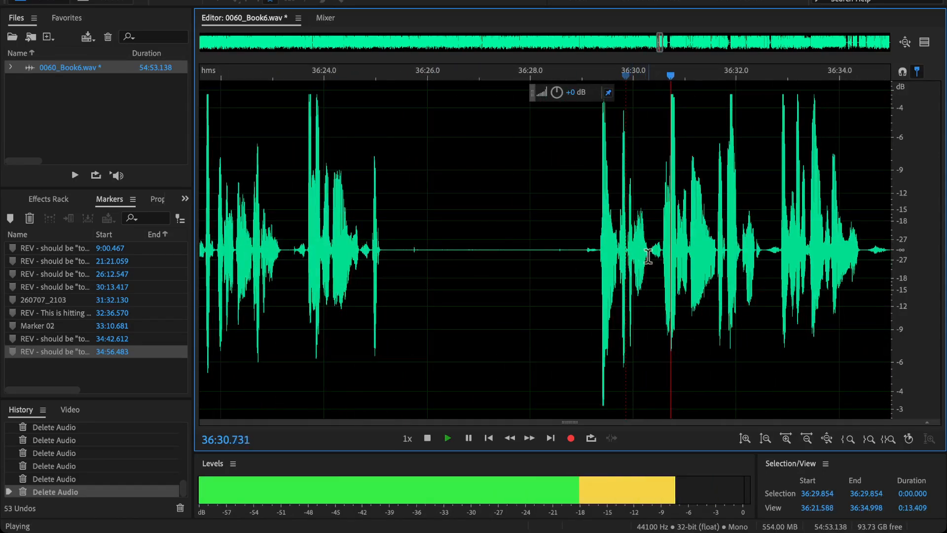
pyautogui.press('space')
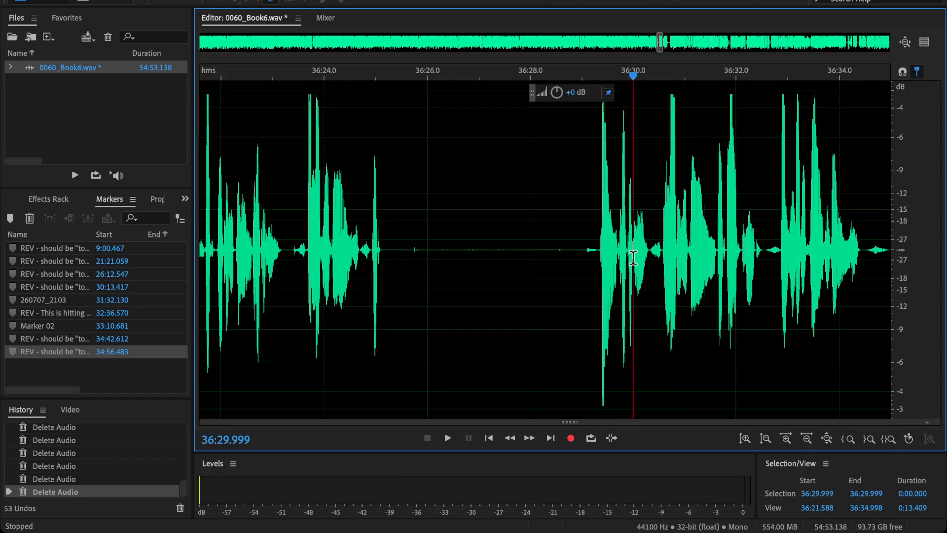
pyautogui.press('space')
pyautogui.press('space')
pyautogui.moveTo(633, 257); pyautogui.dragTo(262, 300)
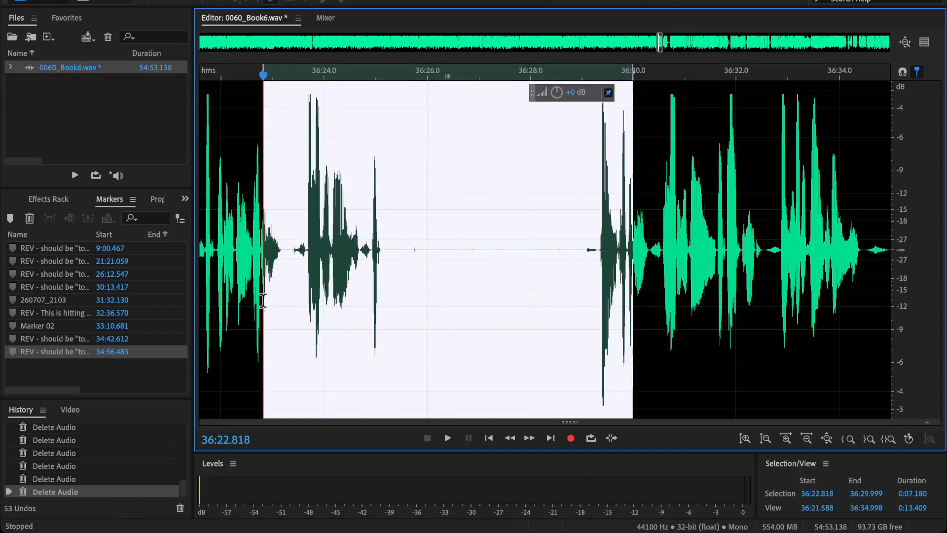
pyautogui.press('space')
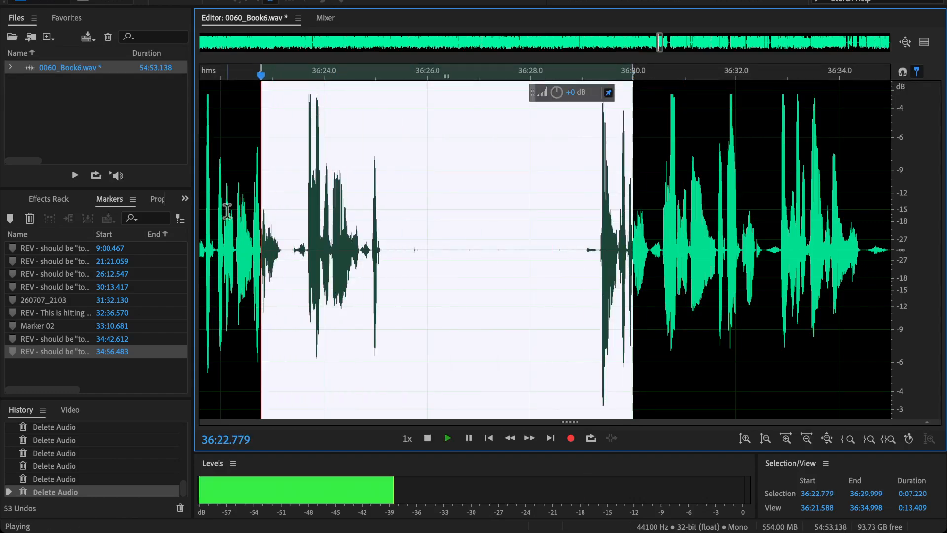
pyautogui.press('space')
pyautogui.scroll(3, 271, 270)
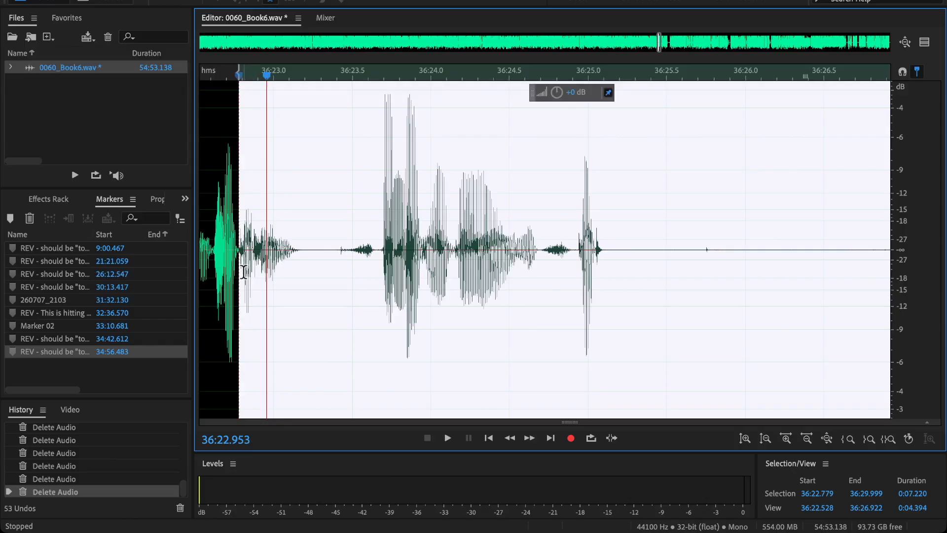
pyautogui.moveTo(239, 276); pyautogui.dragTo(255, 322)
pyautogui.press('space')
pyautogui.press('Delete')
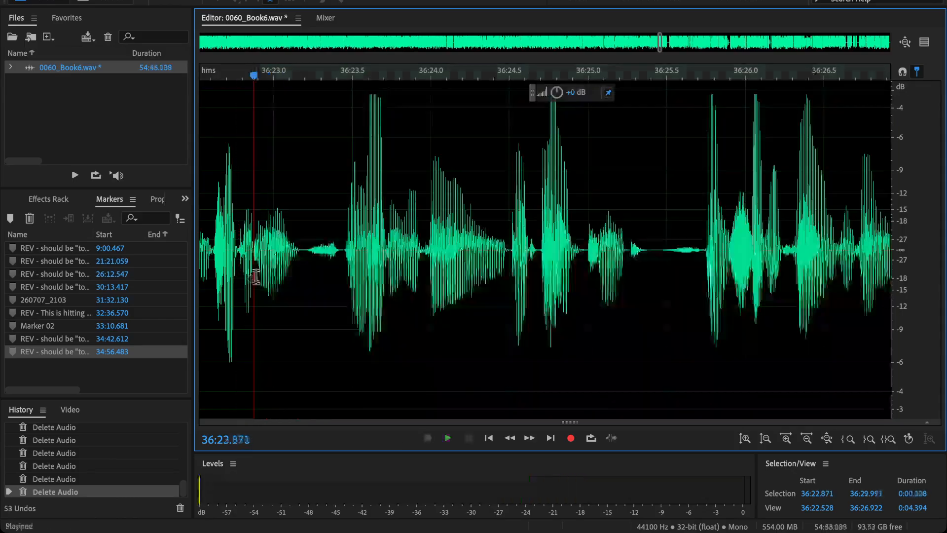
pyautogui.moveTo(233, 264); pyautogui.dragTo(447, 293)
pyautogui.click(352, 220)
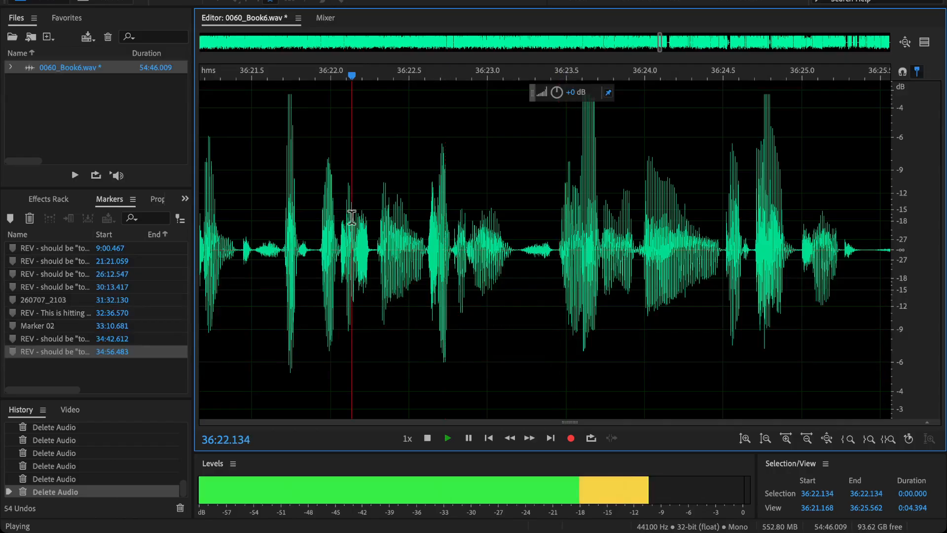
# - Listen to the narration from about 36:22.1 to 36:34 and check the waveform for further retakes or long pauses
pyautogui.scroll(-5, 352, 221)
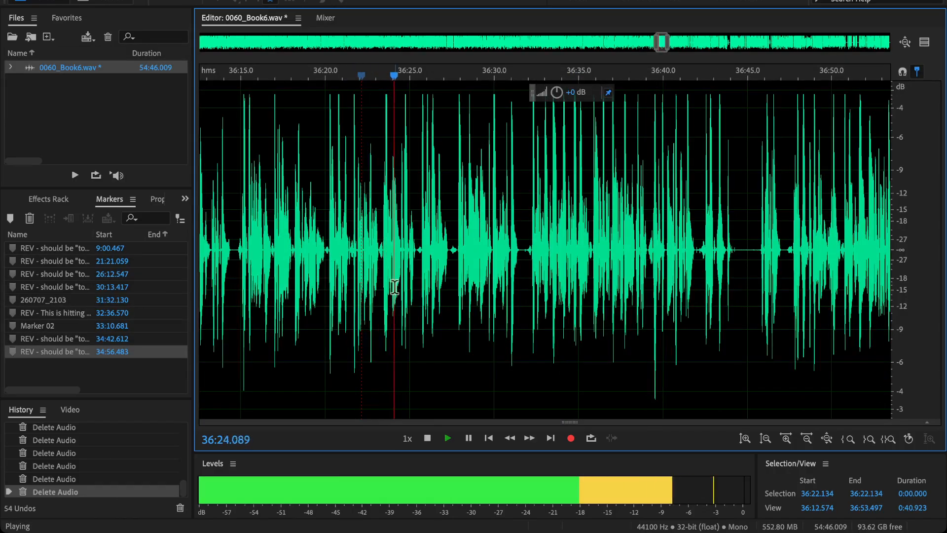
pyautogui.scroll(3, 395, 286)
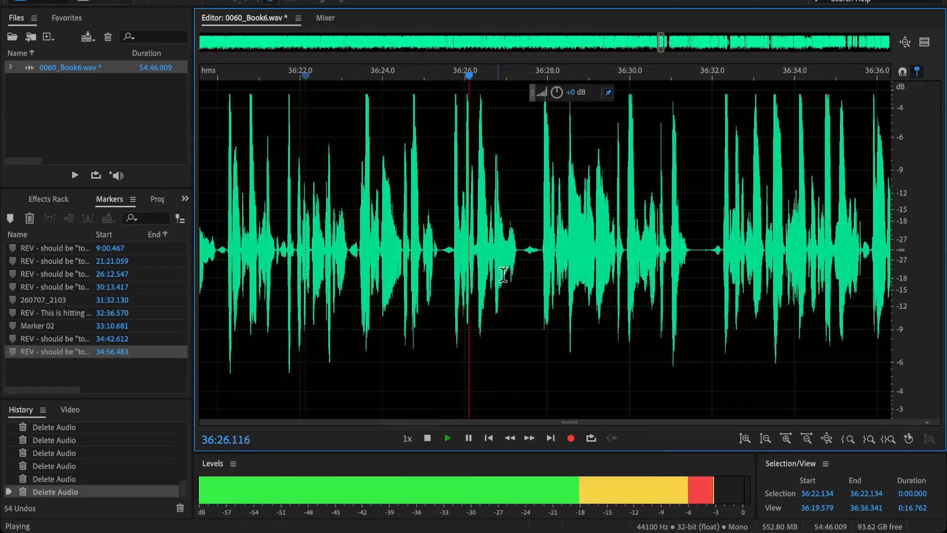
pyautogui.hscroll(2, 534, 264)
pyautogui.hscroll(4, 498, 300)
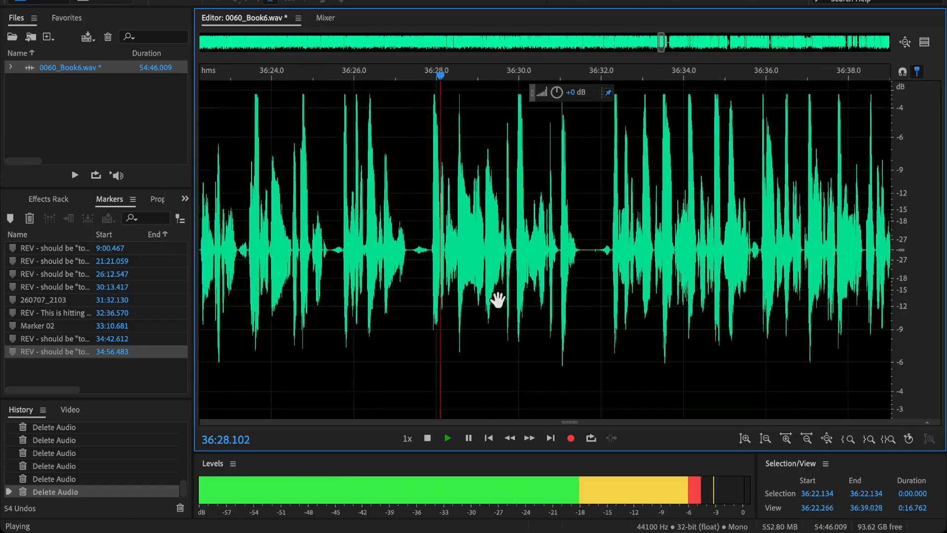
pyautogui.scroll(-3, 486, 303)
pyautogui.scroll(2, 508, 298)
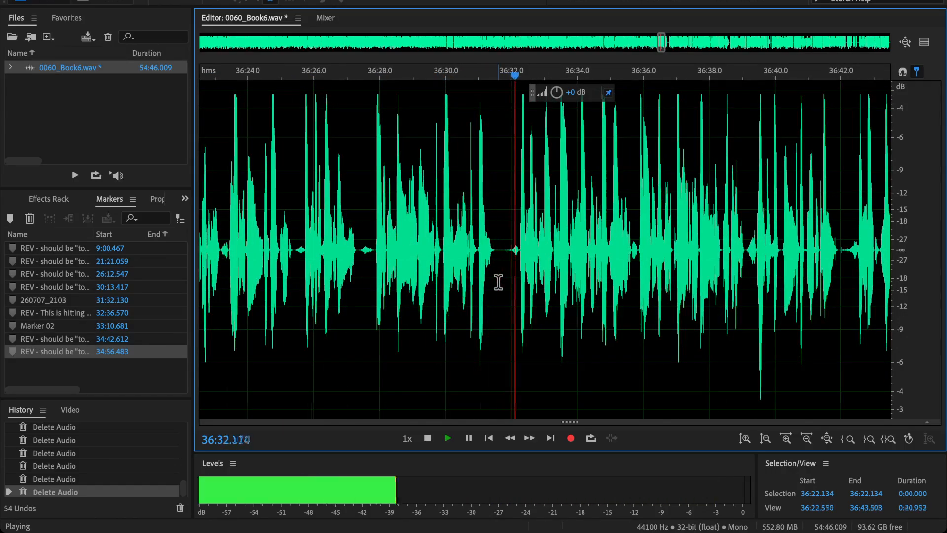
pyautogui.scroll(-2, 498, 282)
pyautogui.hscroll(2, 613, 293)
# - Move Marker 02 forward along the timeline to about 36:39.7
pyautogui.press('\\')
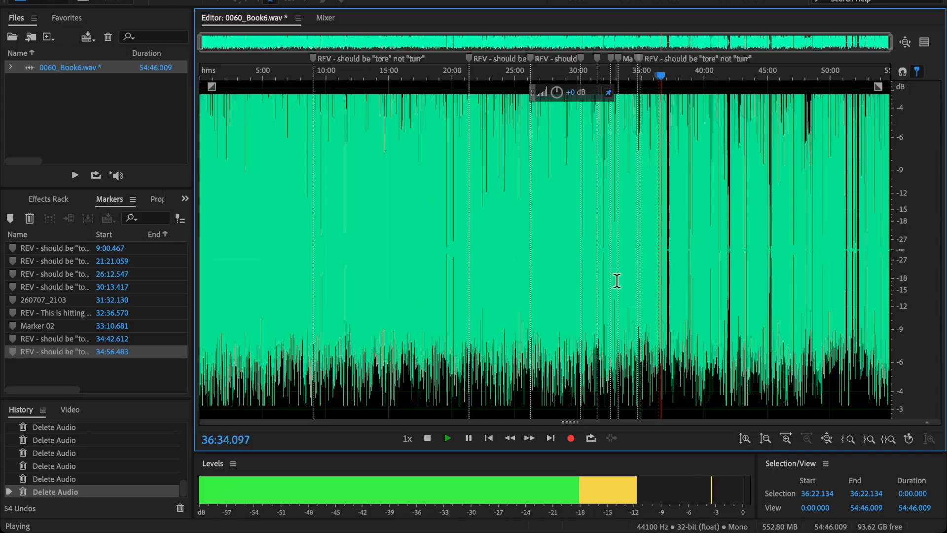
pyautogui.press('\\')
pyautogui.scroll(-6, 490, 248)
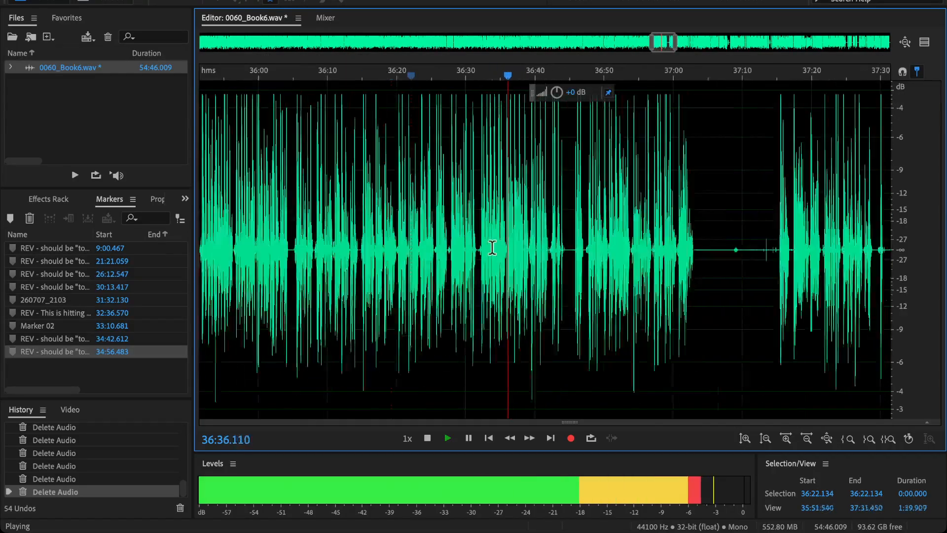
pyautogui.scroll(-4, 412, 142)
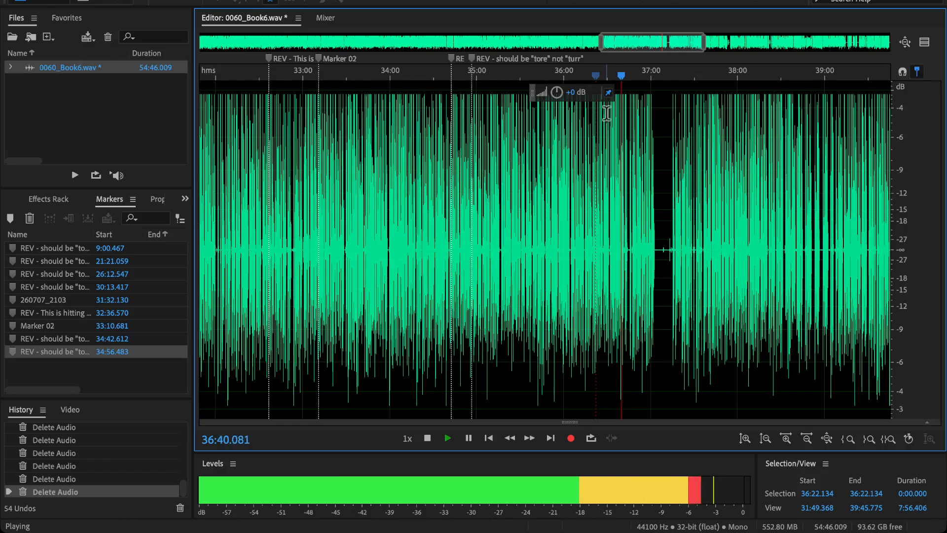
pyautogui.moveTo(321, 55); pyautogui.dragTo(438, 80)
pyautogui.moveTo(631, 103); pyautogui.dragTo(618, 110)
# - Check the take near 36:46.2, delete the narration from about 36:41.9 to 36:47.0, and play across the join into the following narration
pyautogui.scroll(8, 640, 291)
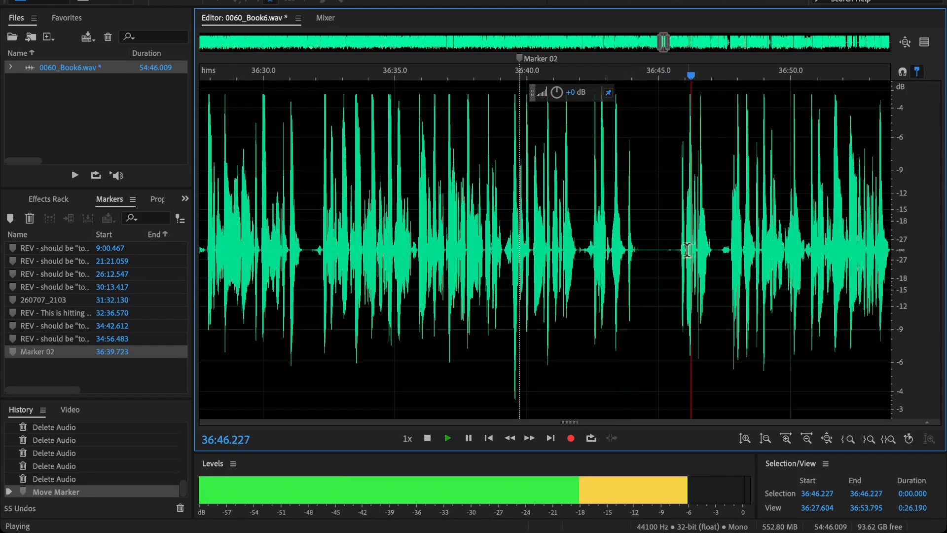
pyautogui.scroll(2, 668, 280)
pyautogui.click(487, 254)
pyautogui.moveTo(488, 254); pyautogui.dragTo(753, 310)
pyautogui.press('Delete')
pyautogui.click(448, 203)
pyautogui.press('space')
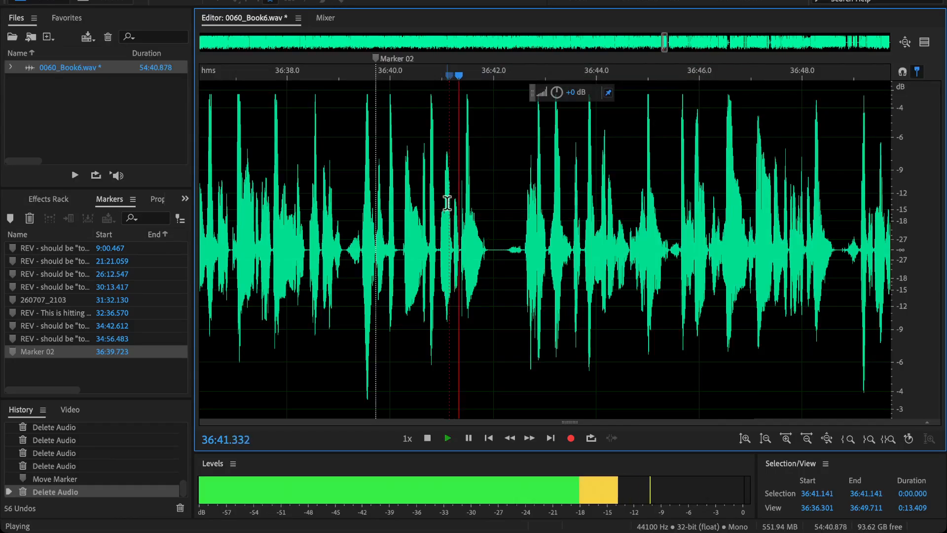
pyautogui.scroll(-3, 424, 212)
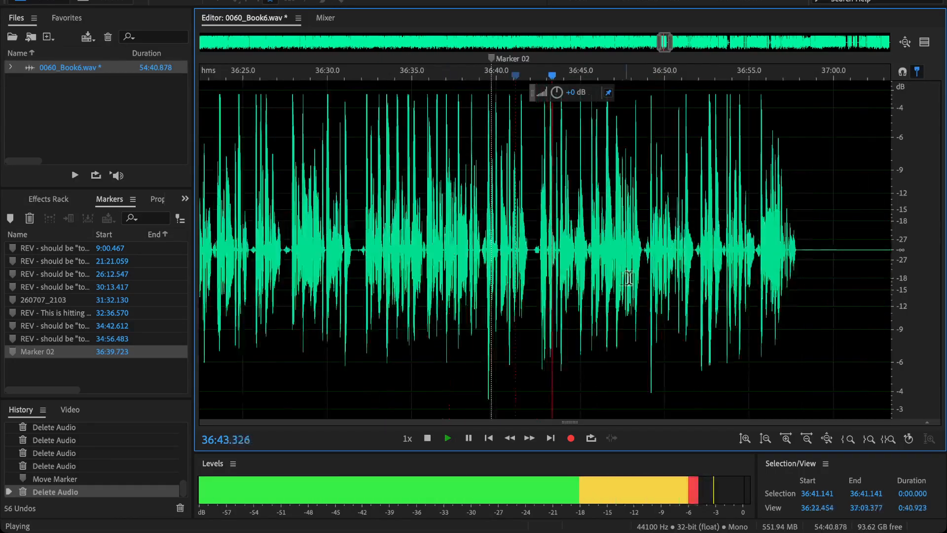
pyautogui.moveTo(567, 261); pyautogui.dragTo(453, 288)
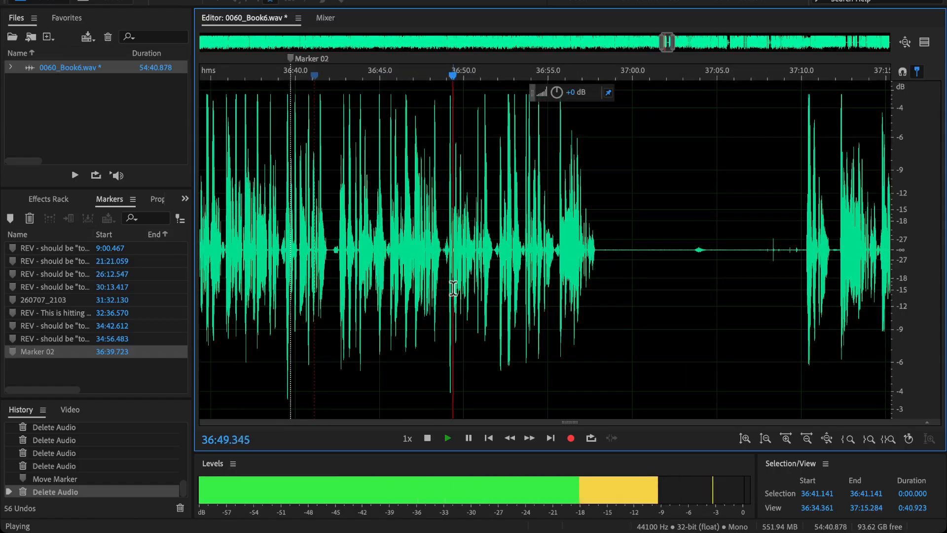
pyautogui.moveTo(538, 307); pyautogui.dragTo(396, 315)
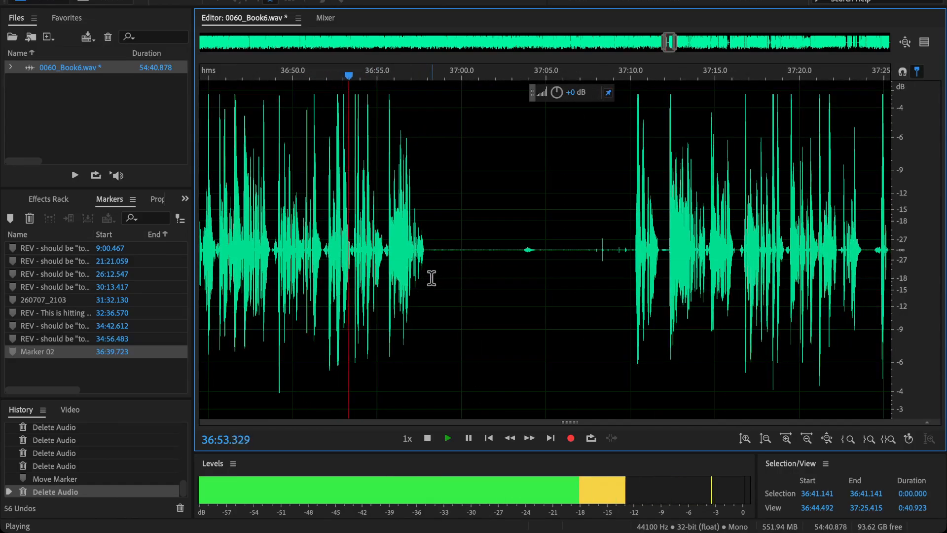
# - Audition the take near 37:09.7, delete the narration from about 36:55.4 to 37:11.7, and play across the join from about 36:53.5
pyautogui.moveTo(429, 277); pyautogui.dragTo(459, 332)
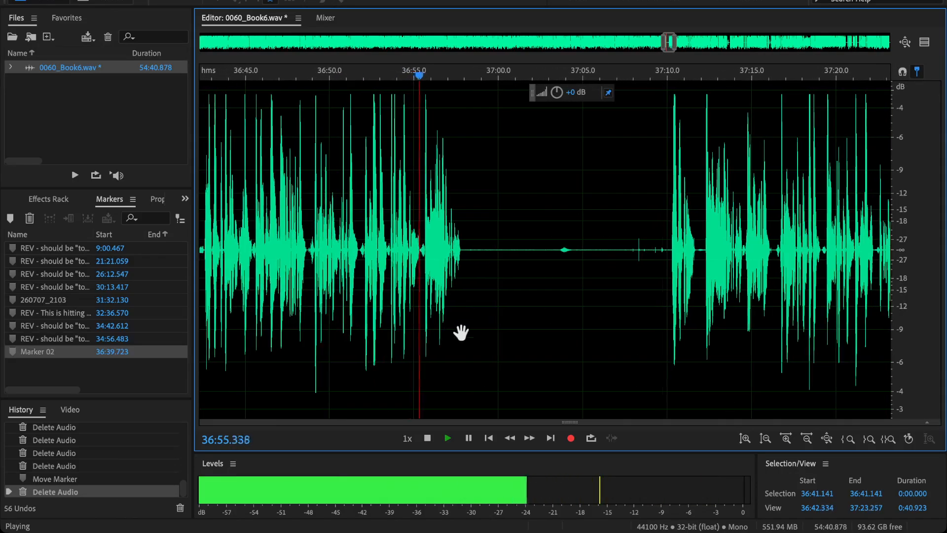
pyautogui.scroll(1, 587, 323)
pyautogui.click(674, 276)
pyautogui.moveTo(502, 269); pyautogui.dragTo(567, 279)
pyautogui.scroll(2, 567, 279)
pyautogui.moveTo(418, 263); pyautogui.dragTo(543, 277)
pyautogui.scroll(-3, 543, 277)
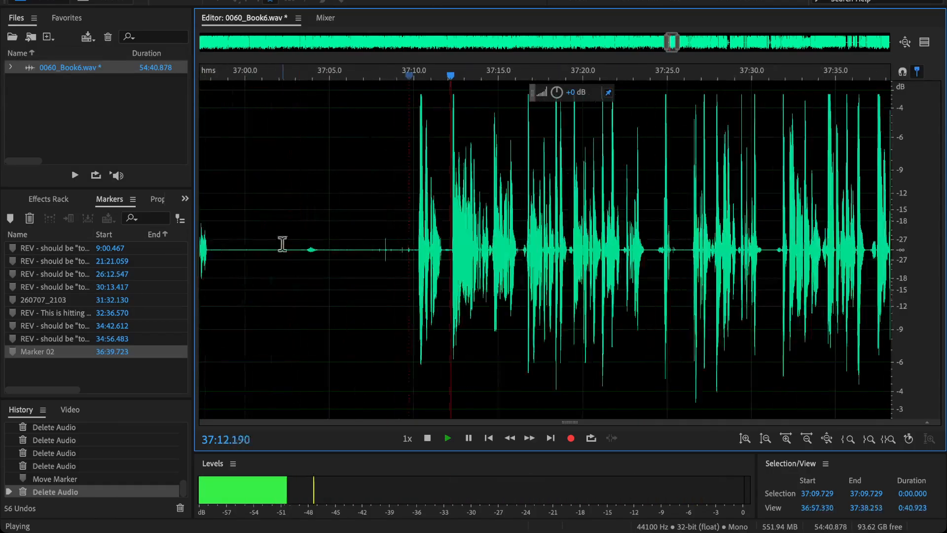
pyautogui.moveTo(279, 244); pyautogui.dragTo(492, 271)
pyautogui.press('space')
pyautogui.scroll(5, 380, 252)
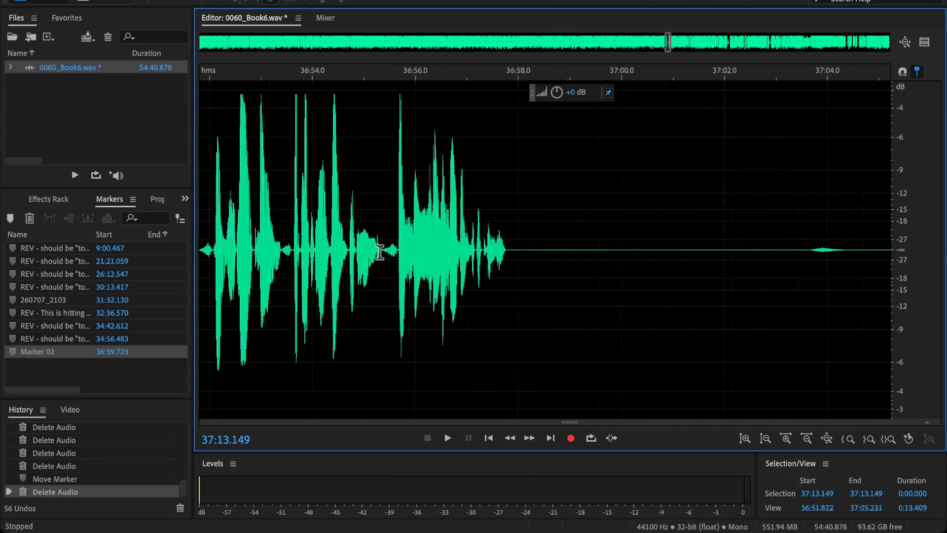
pyautogui.moveTo(381, 266); pyautogui.dragTo(648, 356)
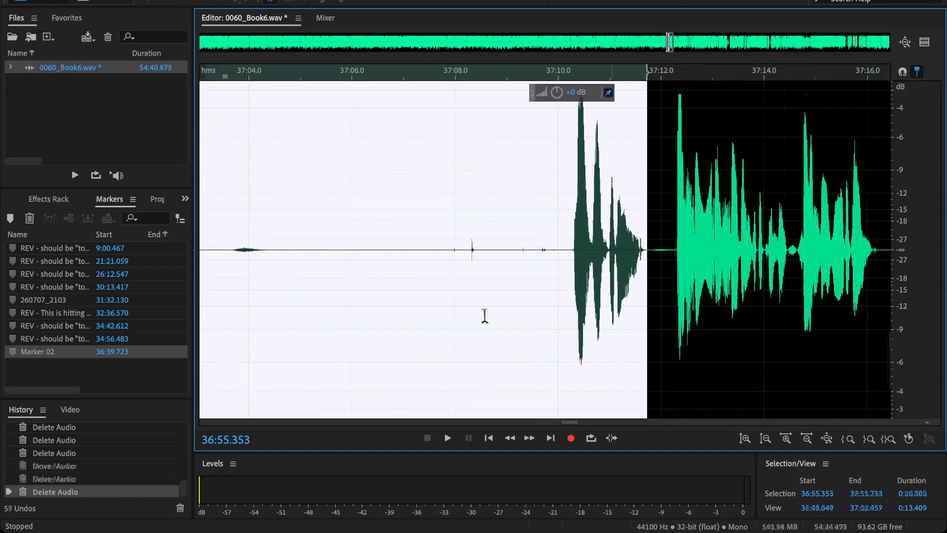
pyautogui.press('Delete')
pyautogui.scroll(-5, 484, 315)
pyautogui.press('space')
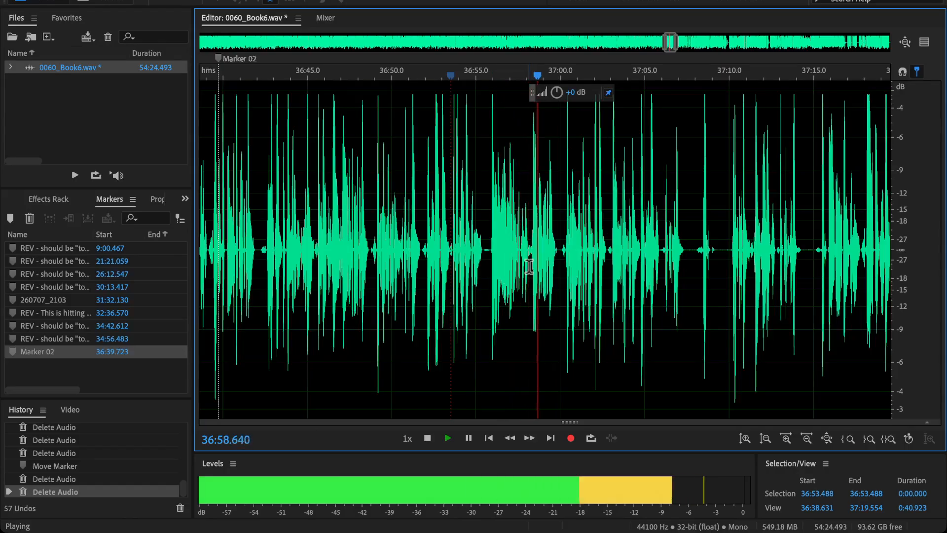
# - Audition the retake near 37:10.1 and 37:10.6, delete the narration from about 37:04.2 to 37:10.8, and play across the join
pyautogui.moveTo(684, 269); pyautogui.dragTo(562, 289)
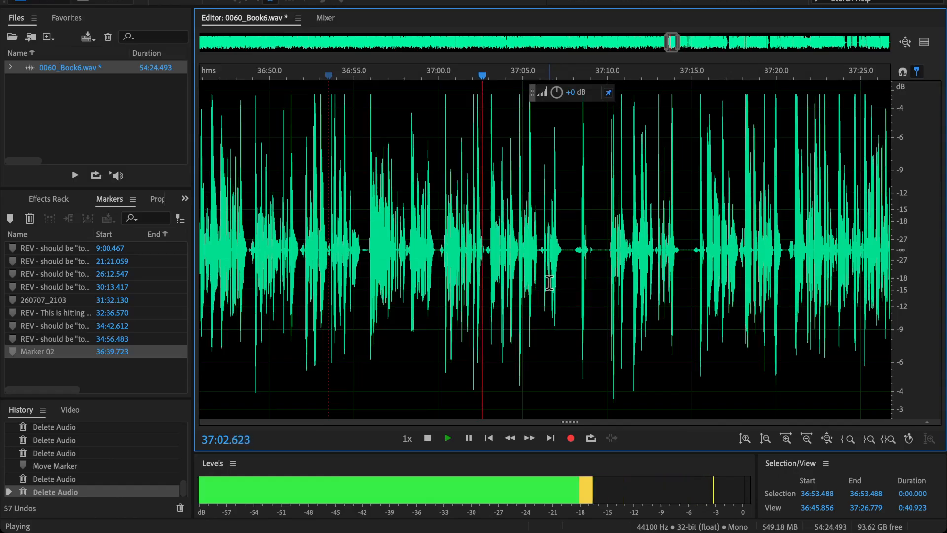
pyautogui.moveTo(583, 260); pyautogui.dragTo(529, 264)
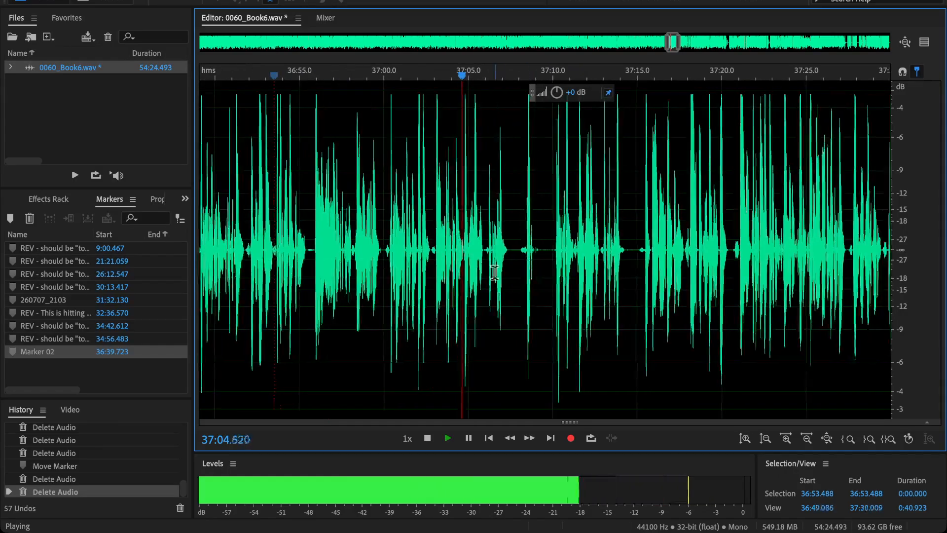
pyautogui.scroll(2, 494, 273)
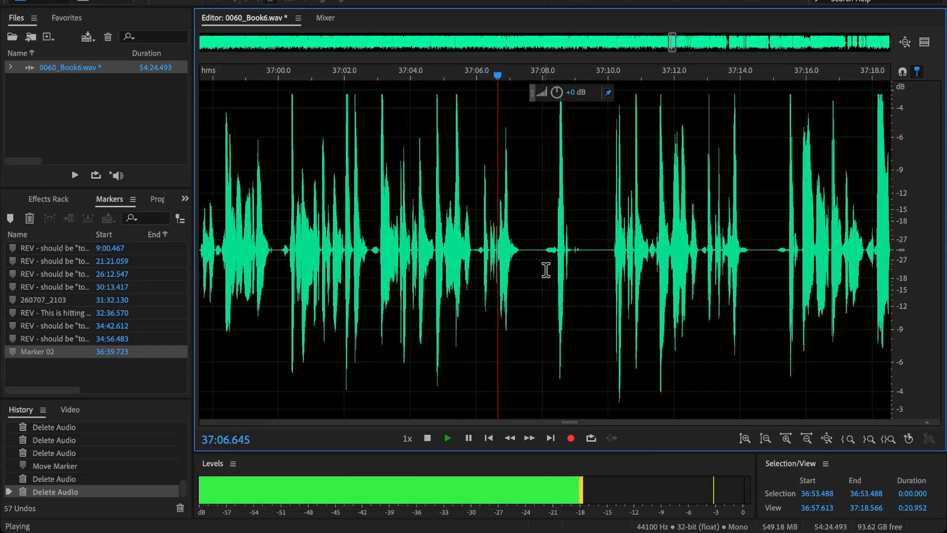
pyautogui.press('space')
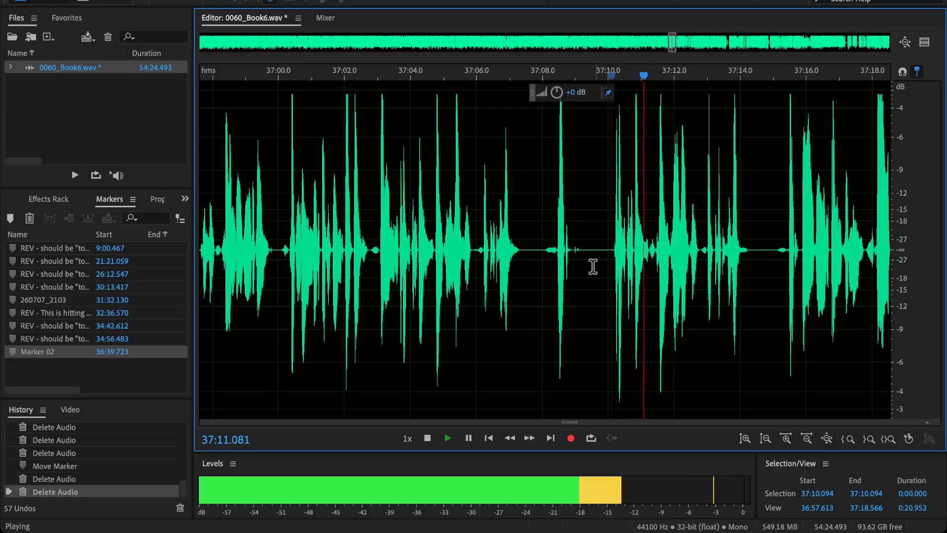
pyautogui.scroll(1, 594, 264)
pyautogui.press('space')
pyautogui.click(637, 252)
pyautogui.press('space')
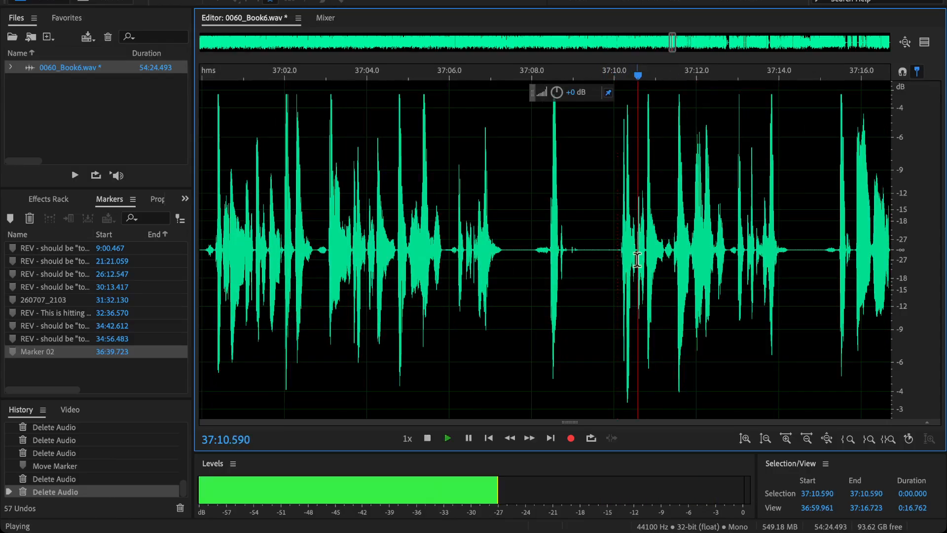
pyautogui.press('space')
pyautogui.moveTo(635, 260); pyautogui.dragTo(631, 280)
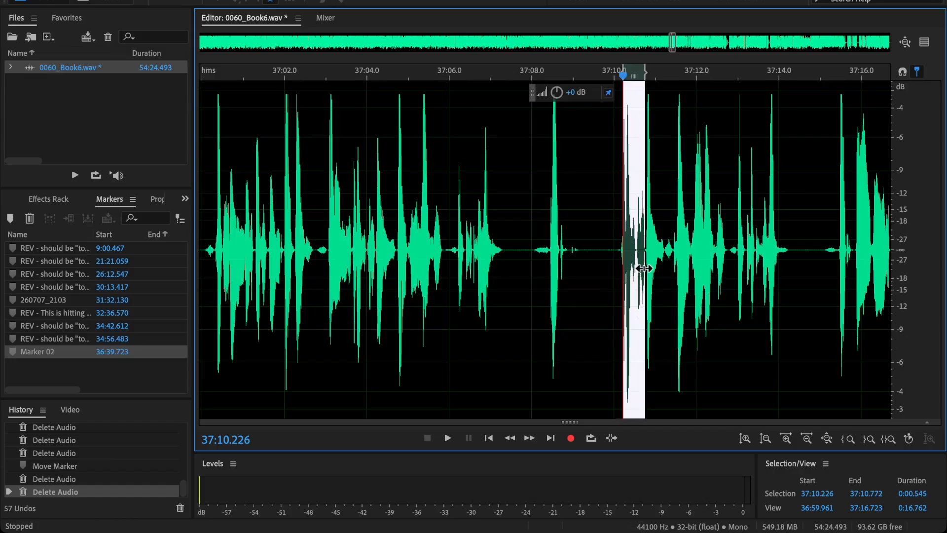
pyautogui.moveTo(625, 261); pyautogui.dragTo(365, 357)
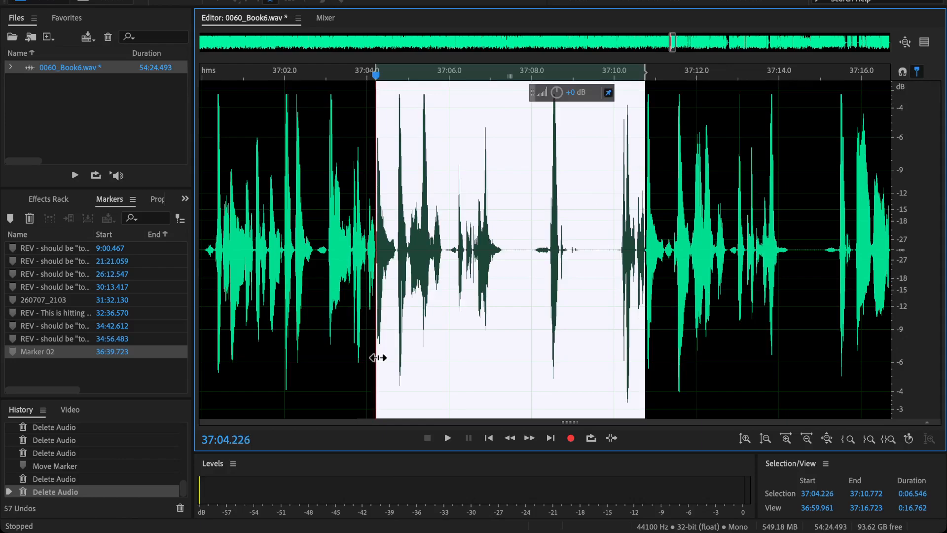
pyautogui.press('Delete')
pyautogui.click(346, 201)
pyautogui.press('space')
pyautogui.scroll(-4, 349, 200)
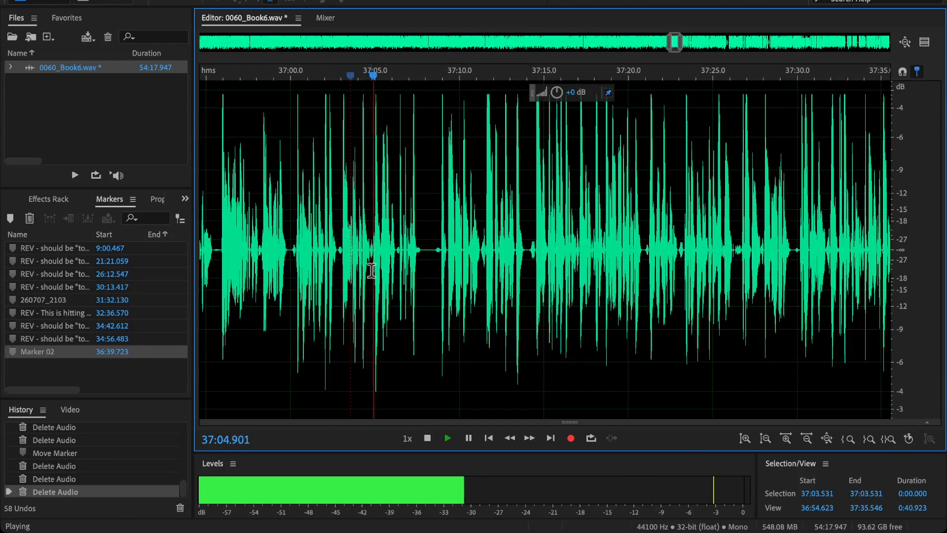
# - Move Marker 02 forward along the timeline to about 37:17.3 while the narration keeps playing
pyautogui.scroll(3, 395, 274)
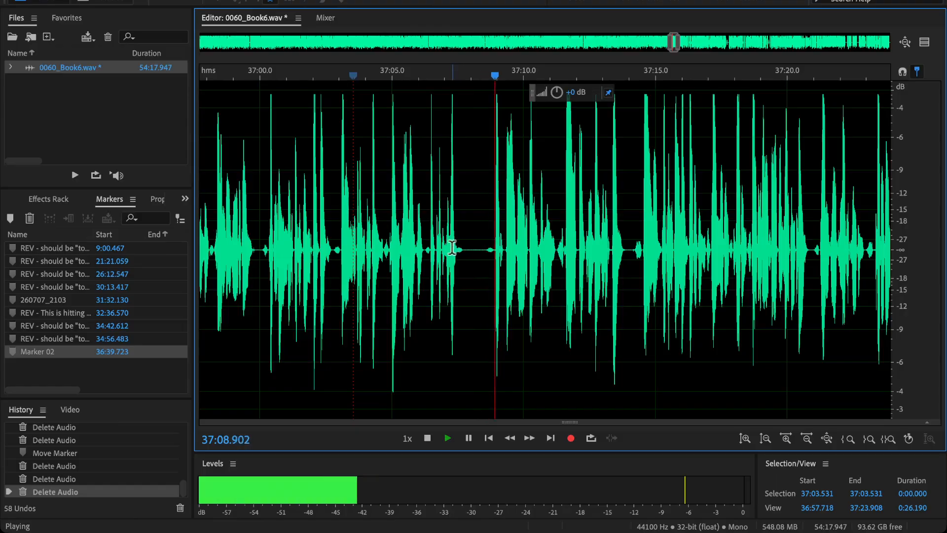
pyautogui.scroll(-2, 547, 264)
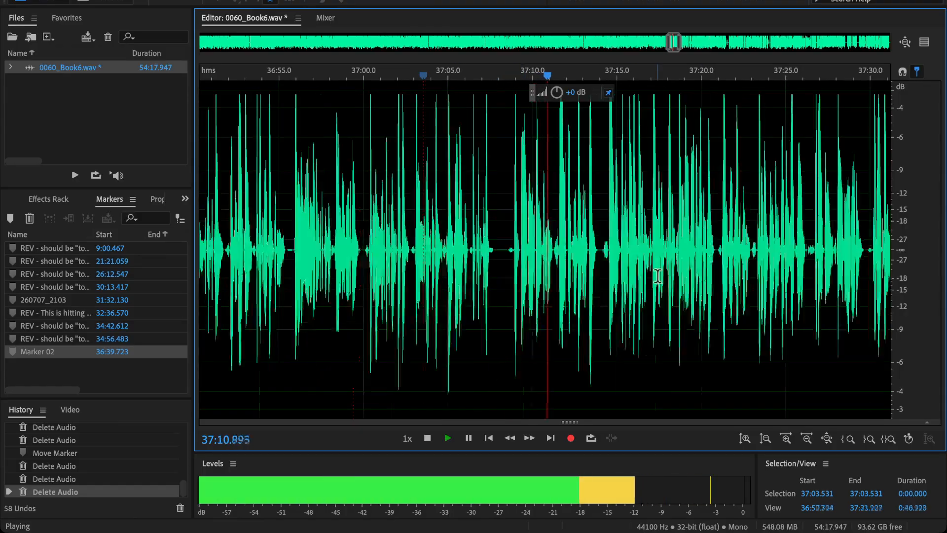
pyautogui.press('super+backslash')
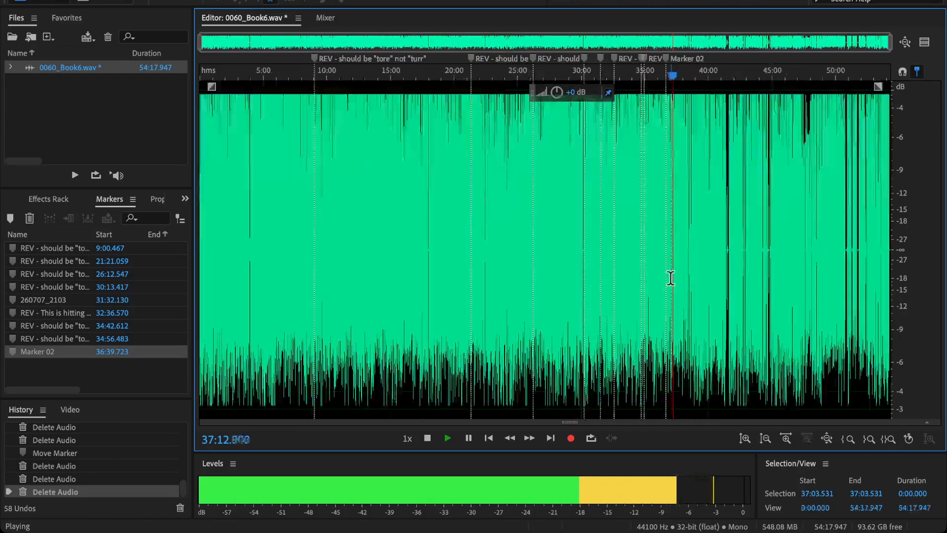
pyautogui.scroll(5, 669, 278)
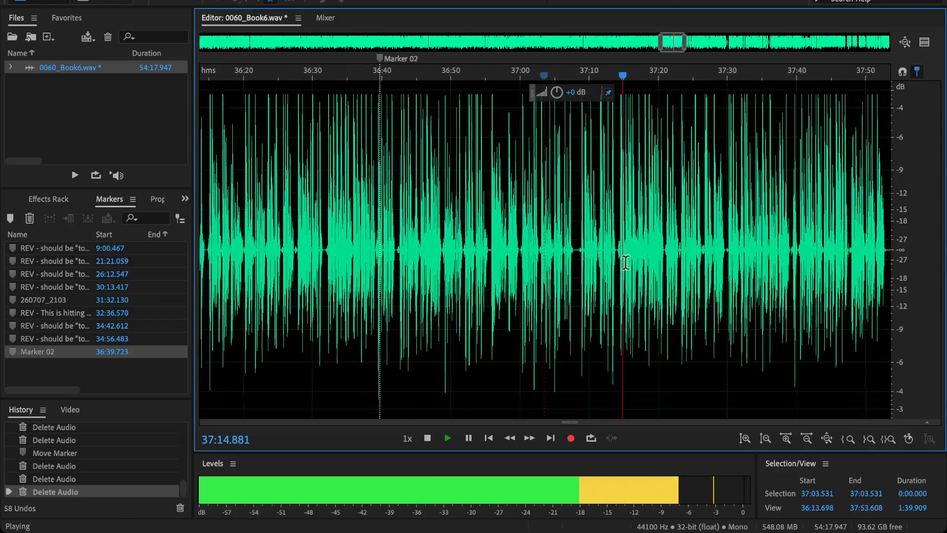
pyautogui.click(640, 164)
pyautogui.scroll(3, 636, 198)
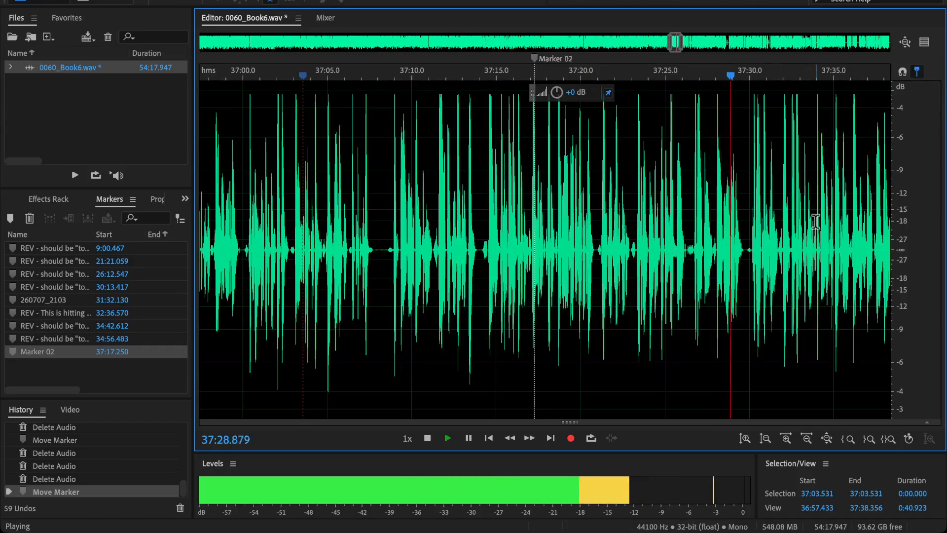
# - Listen to the narration from about 37:29 to 37:49 and check the waveform for further retakes or long pauses
pyautogui.hscroll(3, 816, 222)
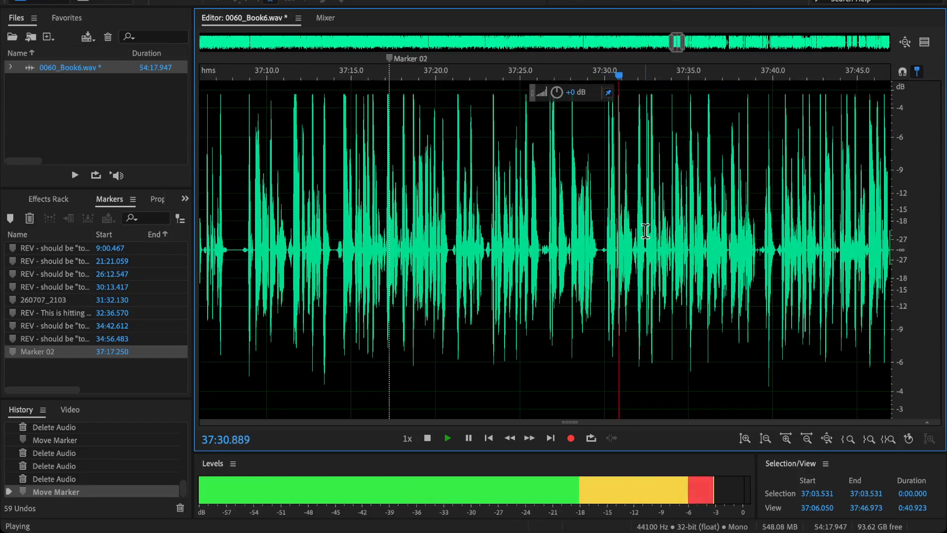
pyautogui.hscroll(2, 645, 230)
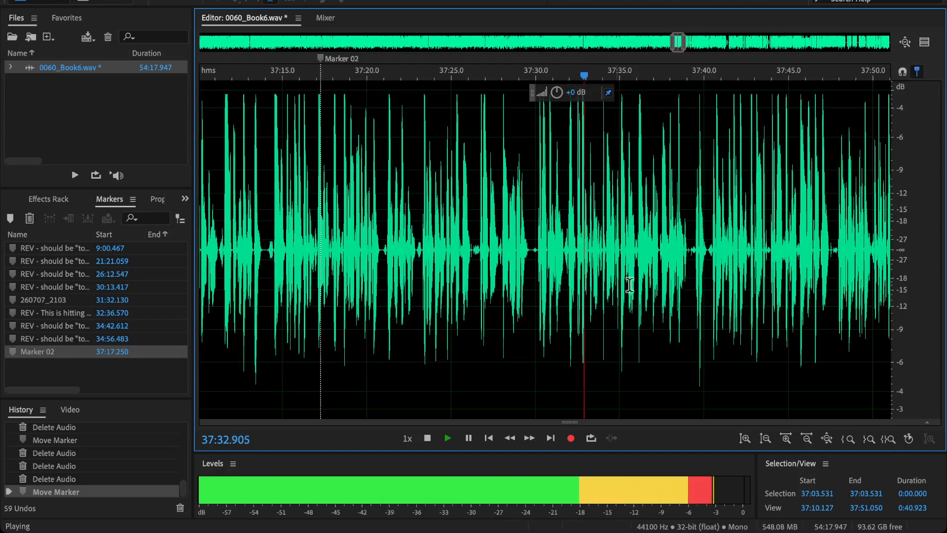
pyautogui.hscroll(4, 630, 285)
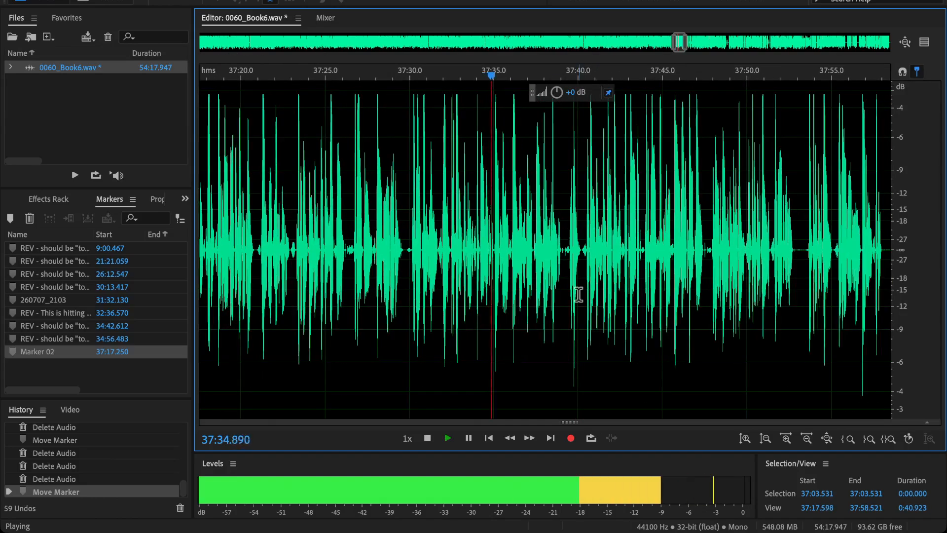
pyautogui.hscroll(2, 586, 291)
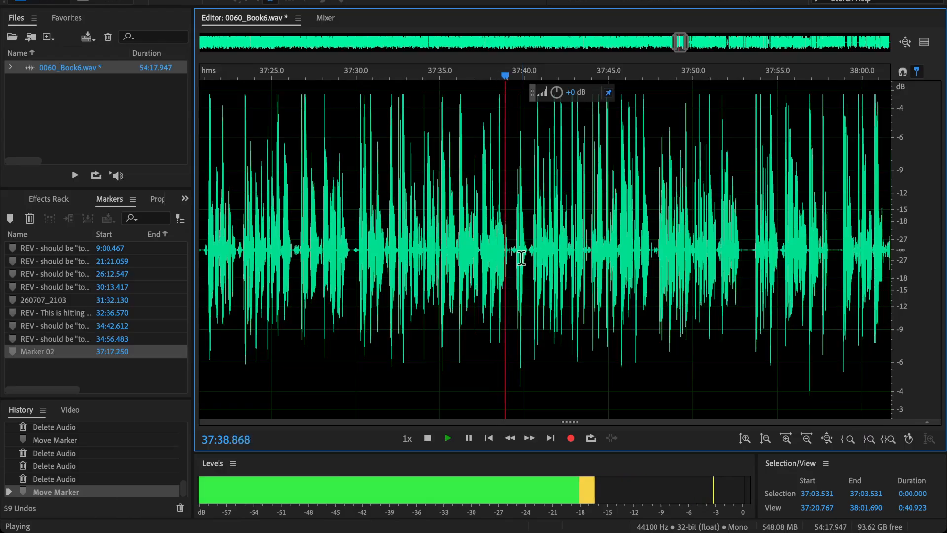
pyautogui.hscroll(-2, 523, 257)
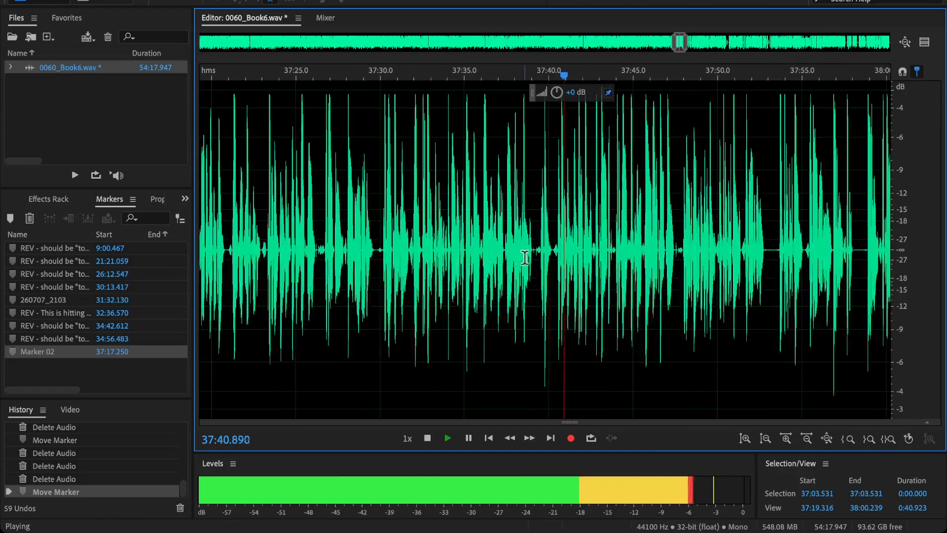
pyautogui.hscroll(5, 530, 276)
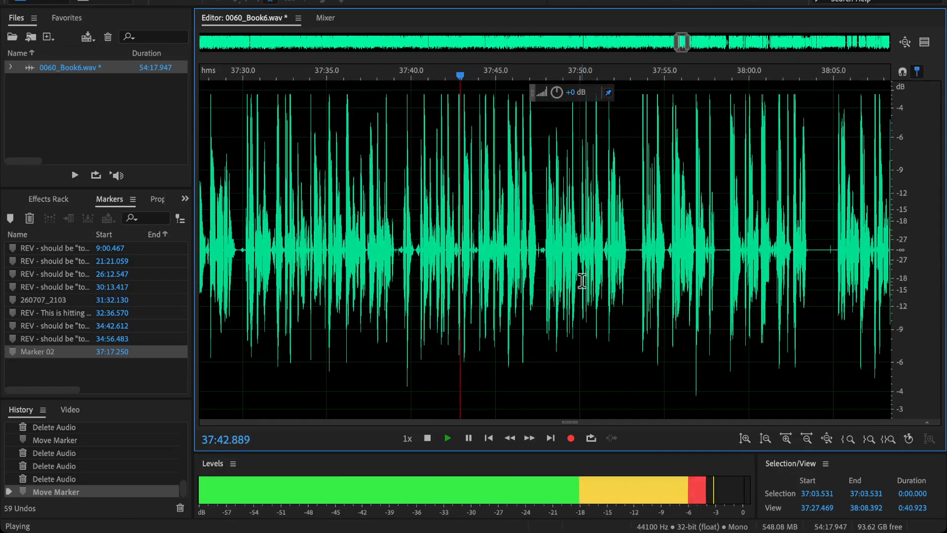
pyautogui.press('\\')
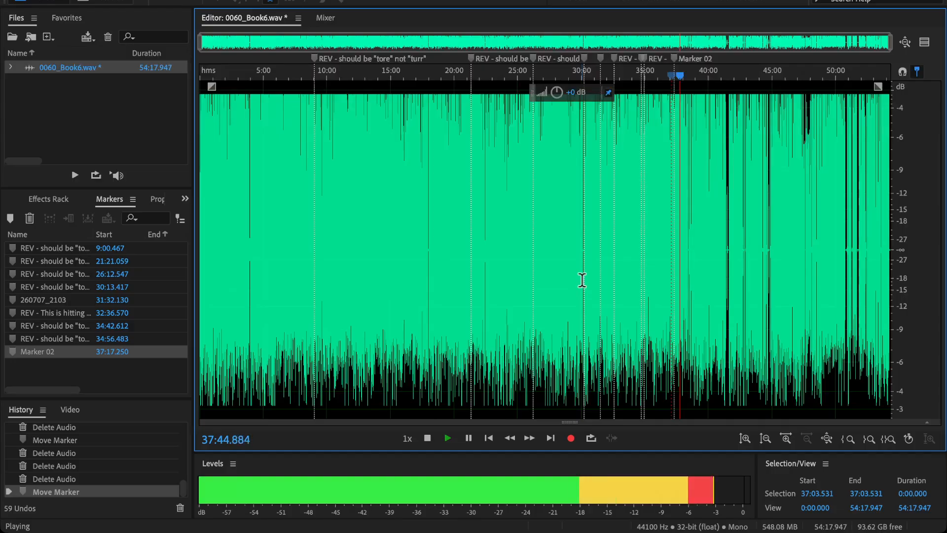
pyautogui.scroll(10, 588, 278)
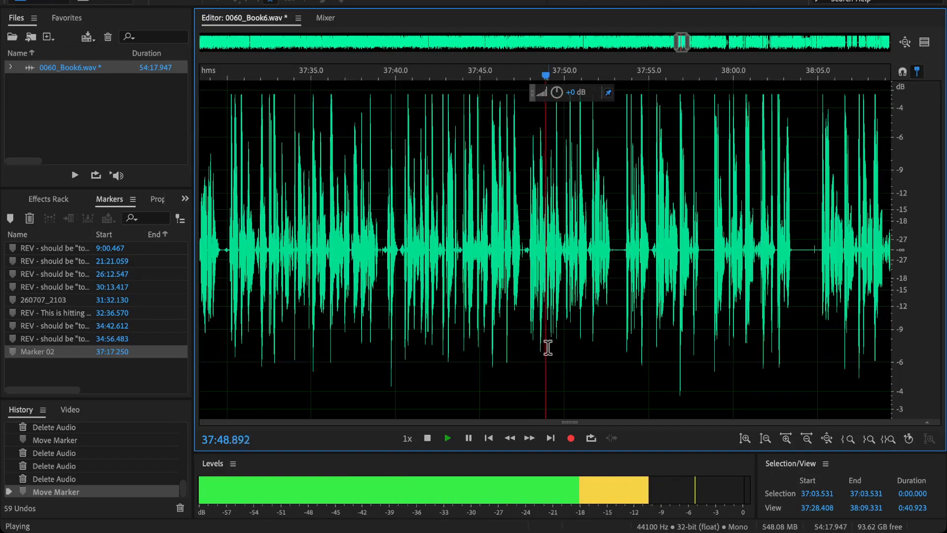
# - Audition the take near 37:53.6, delete the narration from about 37:51.4 to 37:55.0, and play across the join from about 37:50.6
pyautogui.scroll(3, 535, 318)
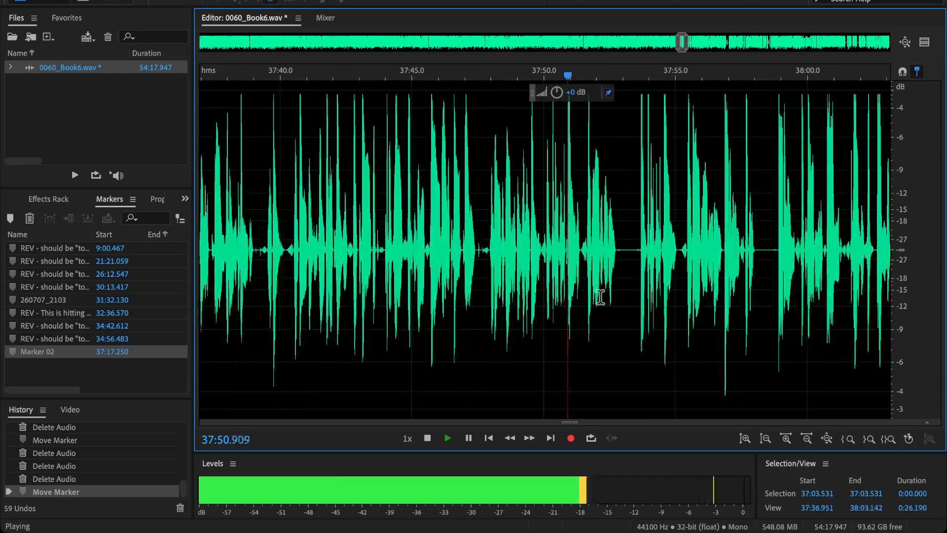
pyautogui.scroll(3, 542, 295)
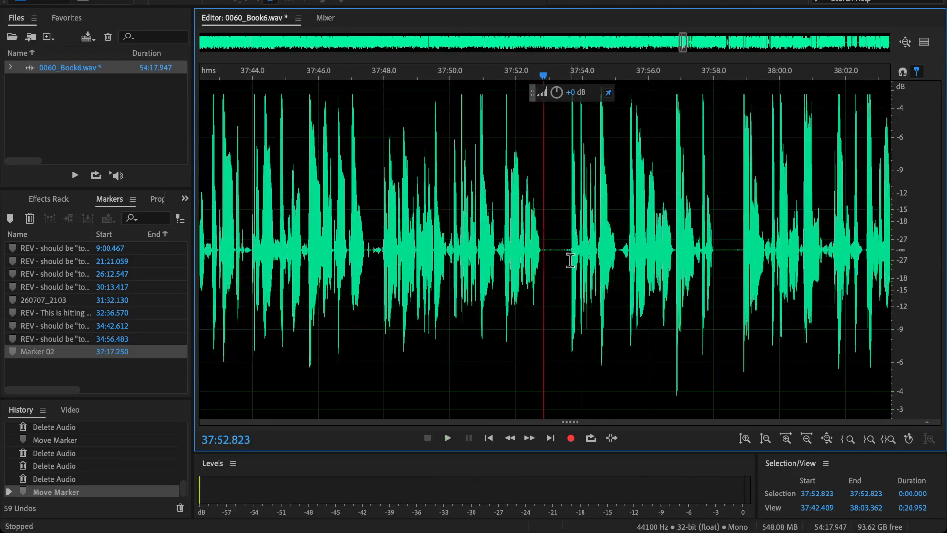
pyautogui.click(564, 273)
pyautogui.press('space')
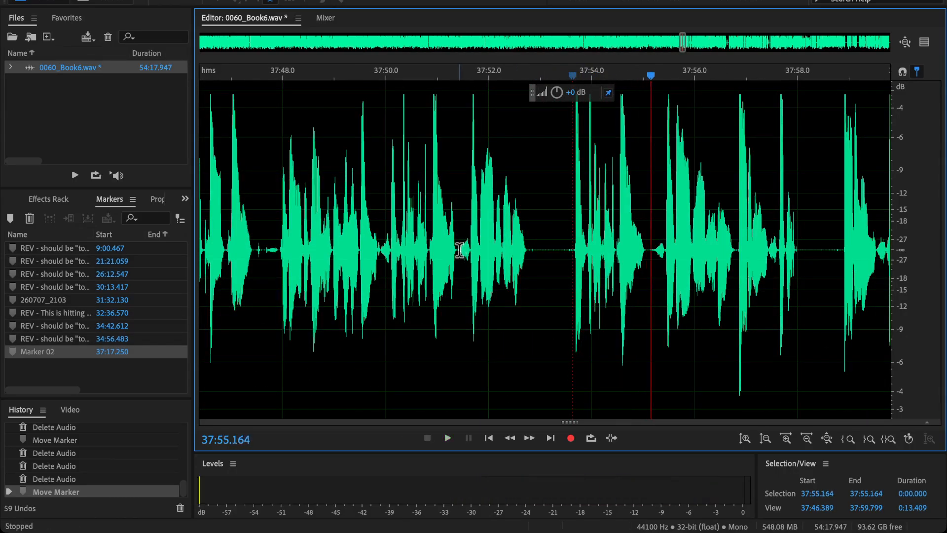
pyautogui.moveTo(457, 252); pyautogui.dragTo(646, 327)
pyautogui.press('Delete')
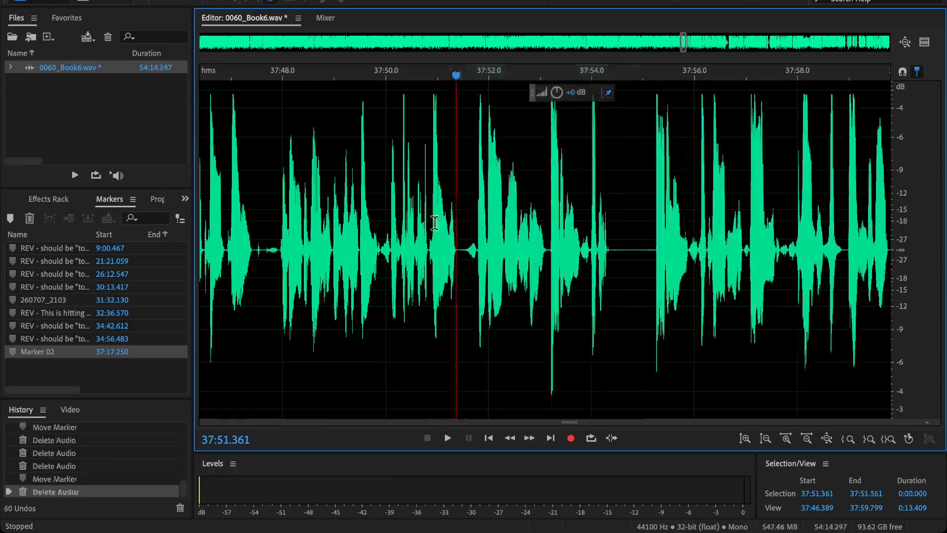
pyautogui.click(419, 203)
pyautogui.press('space')
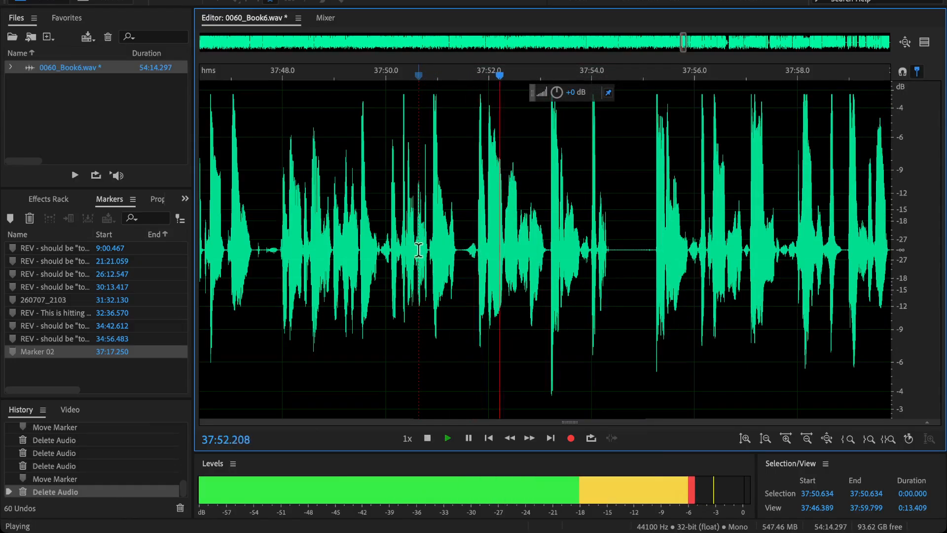
# - Check the take near 37:55, delete the narration from about 37:53.8 to 37:55.9, and play across the join from about 37:52.5
pyautogui.scroll(-3, 493, 271)
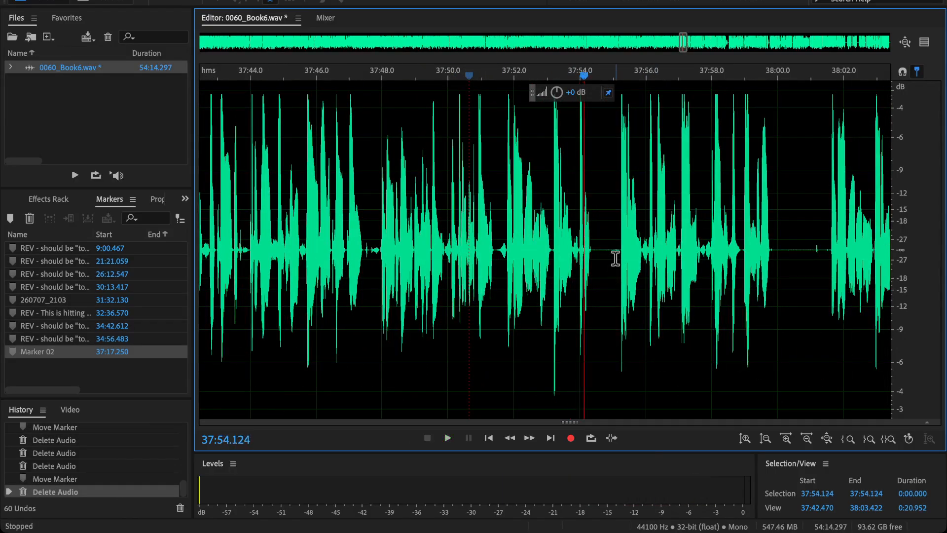
pyautogui.scroll(3, 611, 281)
pyautogui.click(615, 280)
pyautogui.scroll(1, 613, 279)
pyautogui.press('space')
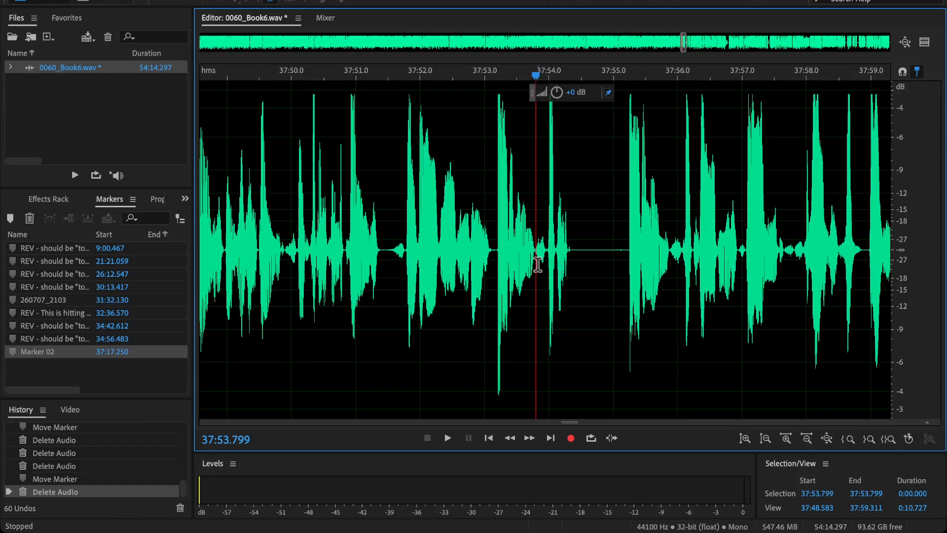
pyautogui.moveTo(536, 266); pyautogui.dragTo(667, 311)
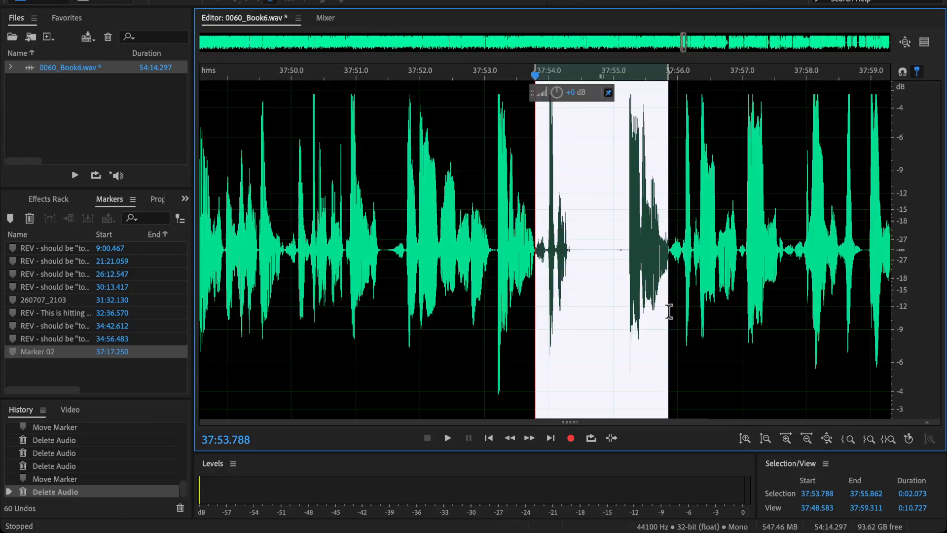
pyautogui.press('Delete')
pyautogui.click(454, 236)
pyautogui.press('space')
pyautogui.scroll(-6, 466, 223)
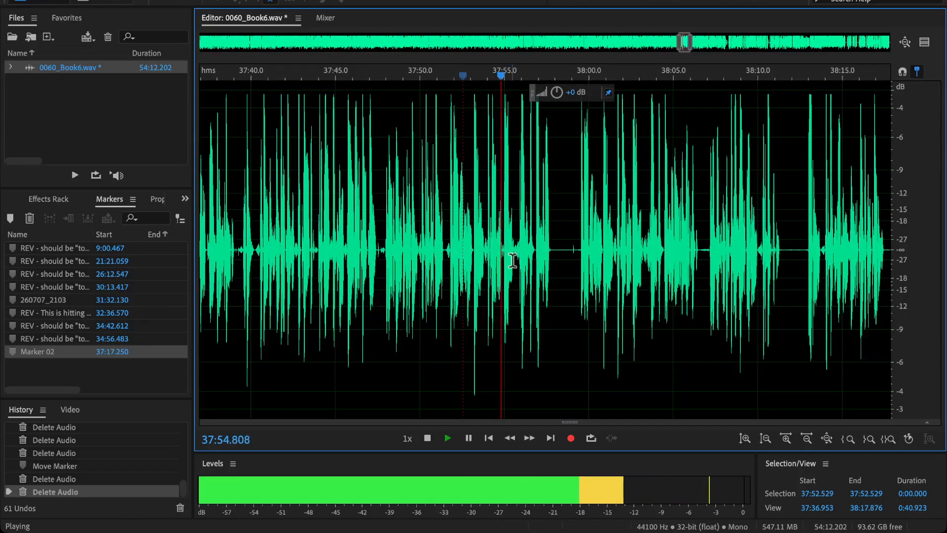
# - Listen to the narration up to about 37:57 and audition the retake from about 37:59.4
pyautogui.scroll(3, 513, 321)
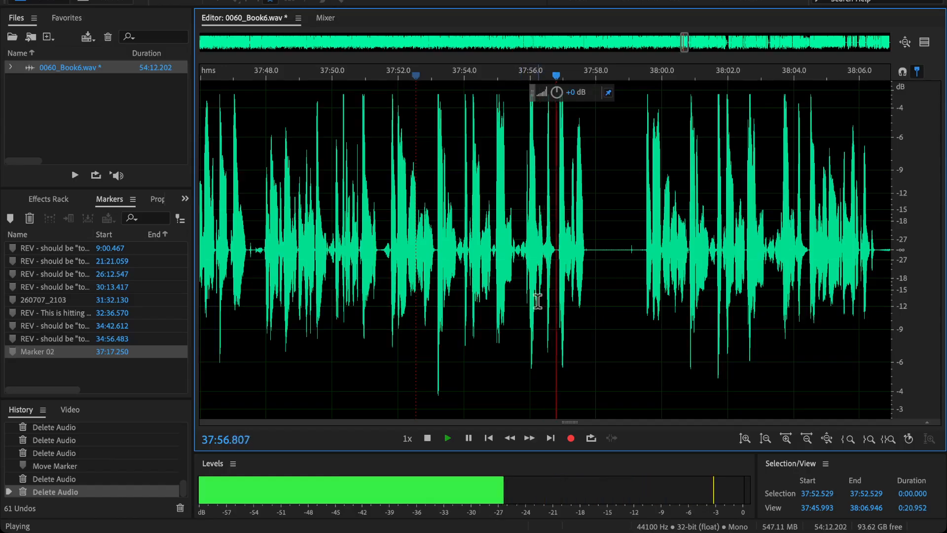
pyautogui.scroll(1, 641, 256)
pyautogui.press('space')
pyautogui.click(645, 256)
pyautogui.press('space')
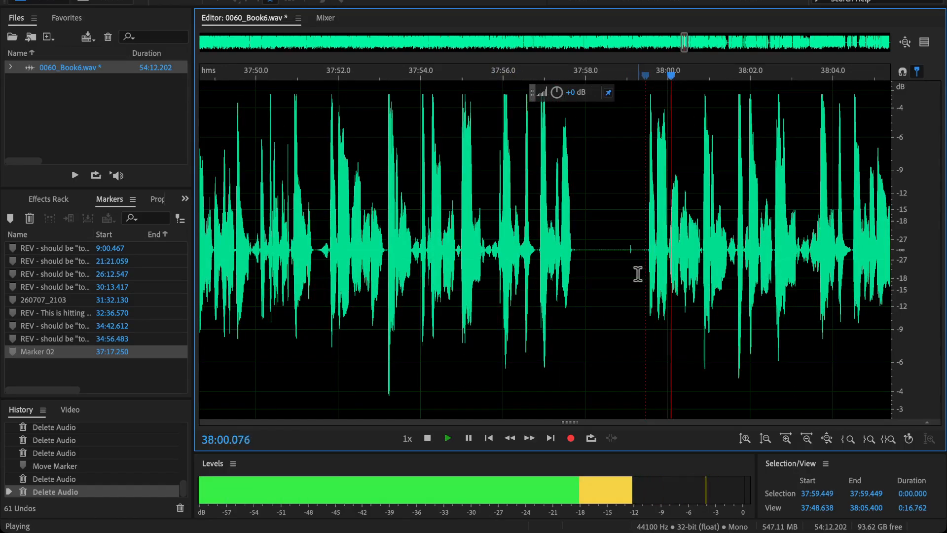
pyautogui.moveTo(648, 257); pyautogui.dragTo(329, 303)
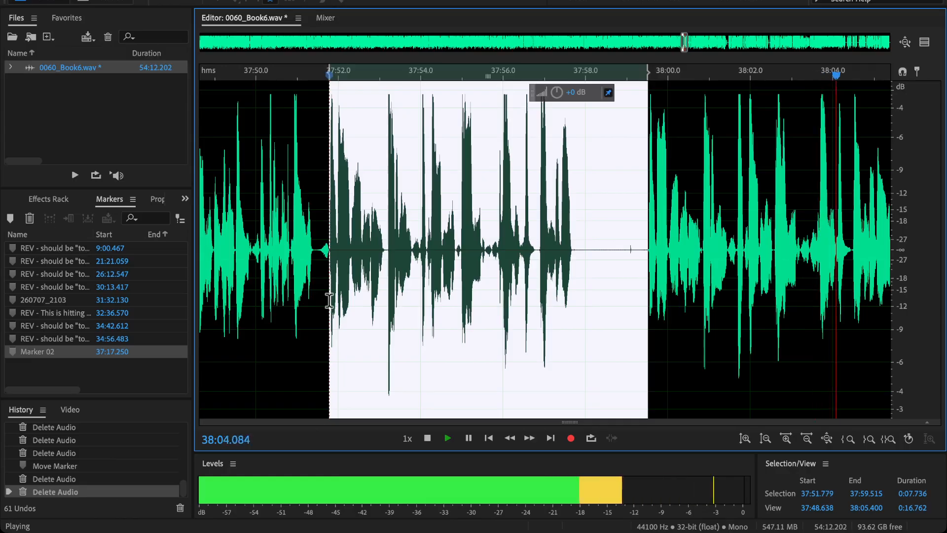
pyautogui.press('space')
pyautogui.click(706, 274)
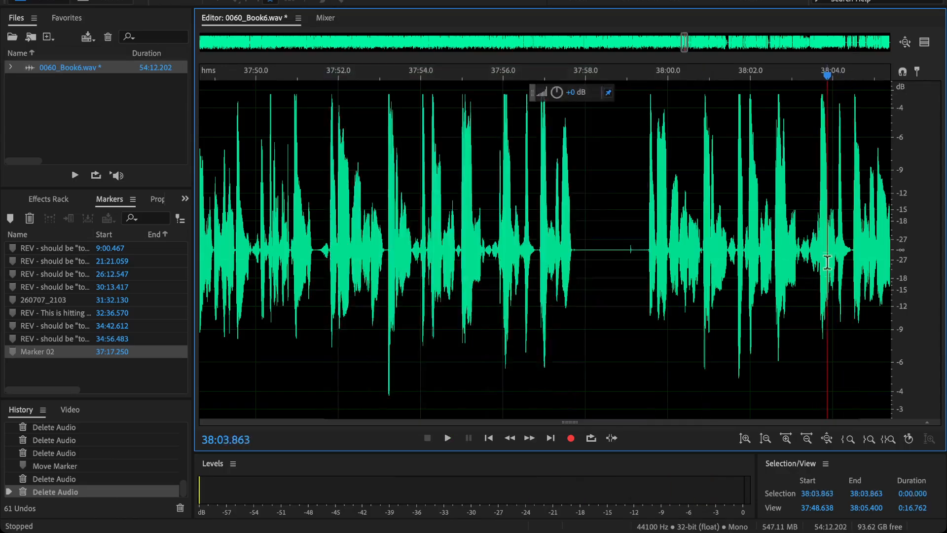
# - Compare the takes near 38:03.9 and 37:56.1, delete the narration from about 37:56.8 to 38:04.5, and play across the join from about 37:54.9
pyautogui.press('space')
pyautogui.press('space')
pyautogui.click(385, 264)
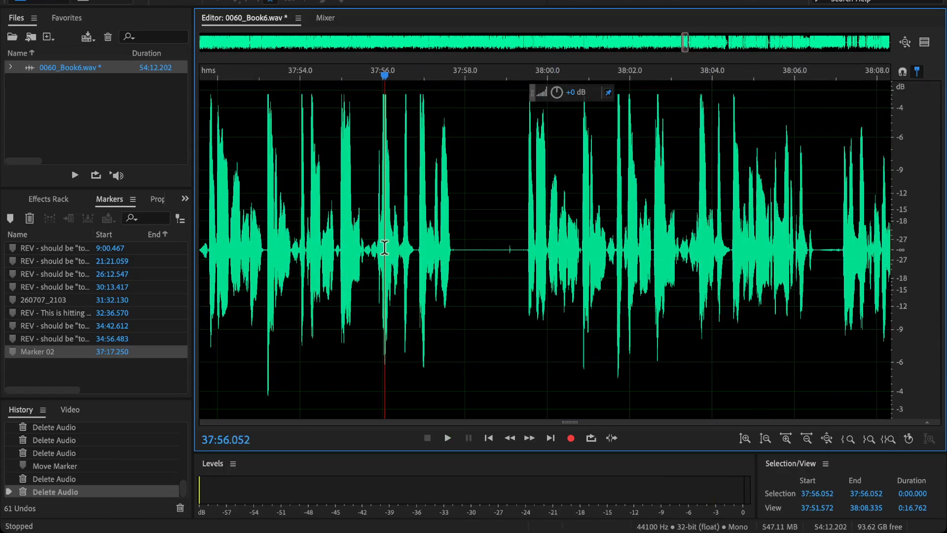
pyautogui.press('space')
pyautogui.press('space')
pyautogui.moveTo(417, 298); pyautogui.dragTo(733, 342)
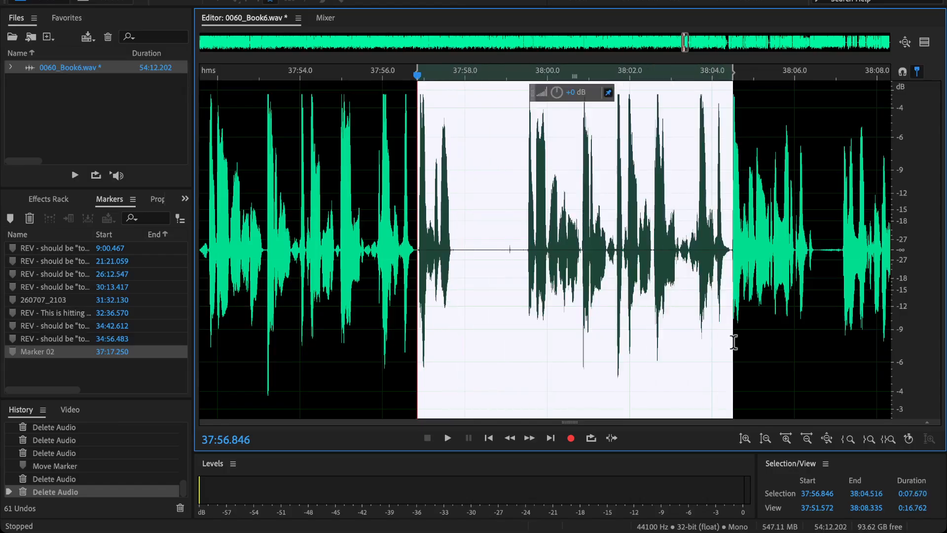
pyautogui.press('Delete')
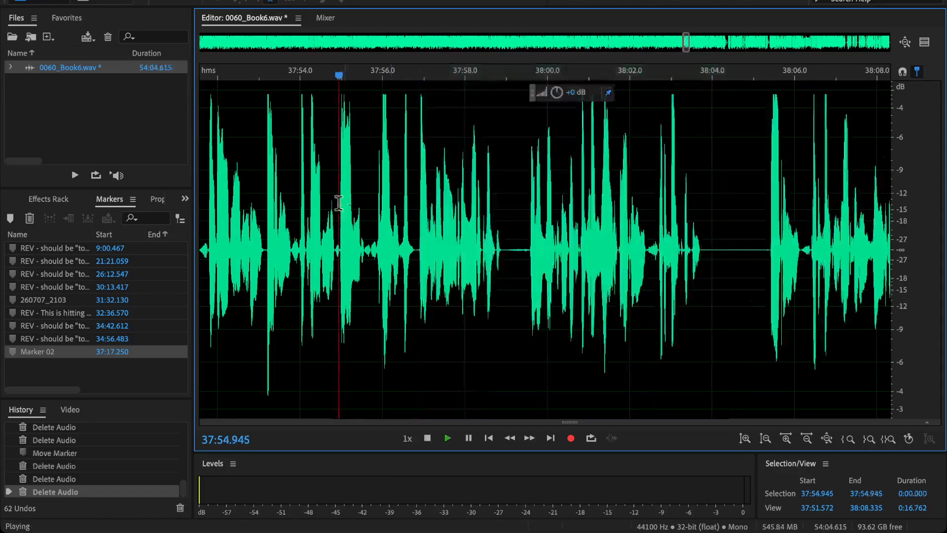
pyautogui.press('space')
# - Trim the join by deleting the sliver from about 37:56.82 to 37:56.86, and play across it from about 37:56.1
pyautogui.press('\\')
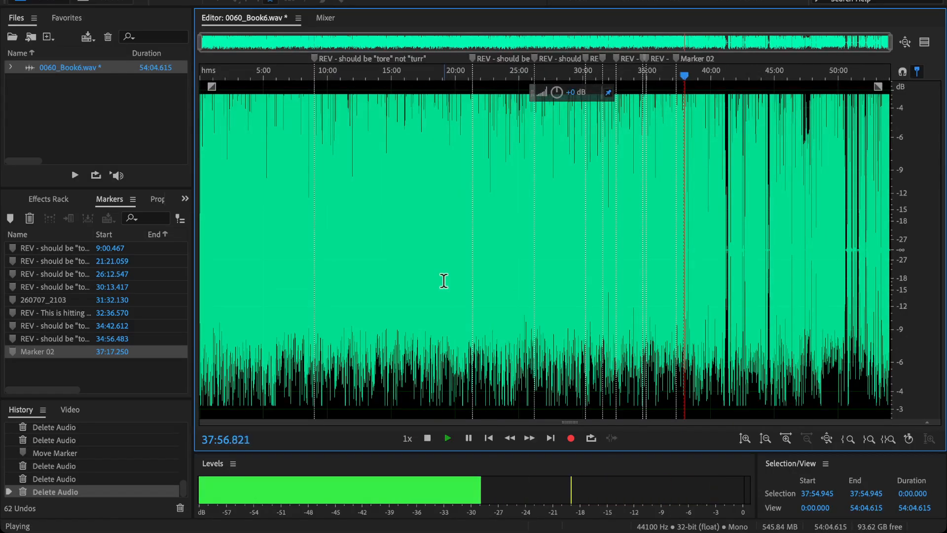
pyautogui.press('\\')
pyautogui.scroll(5, 622, 264)
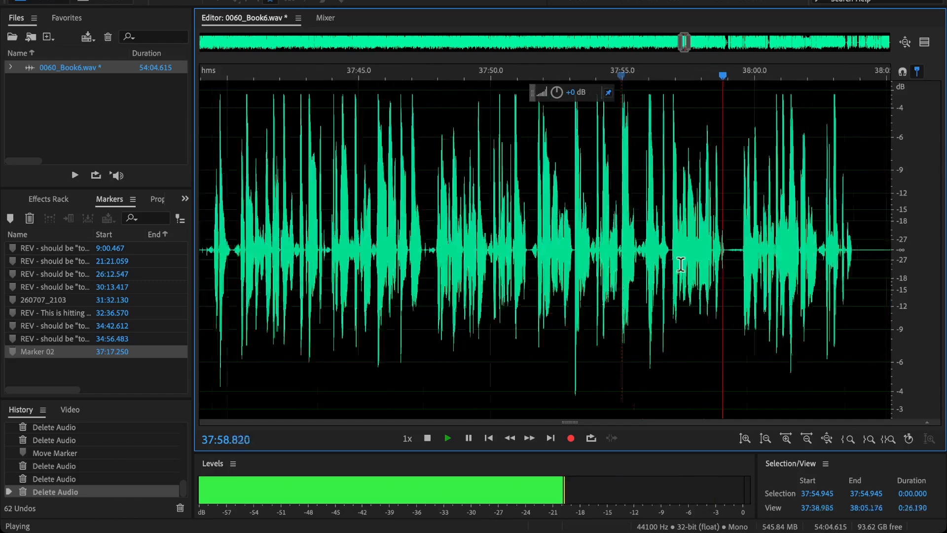
pyautogui.press('space')
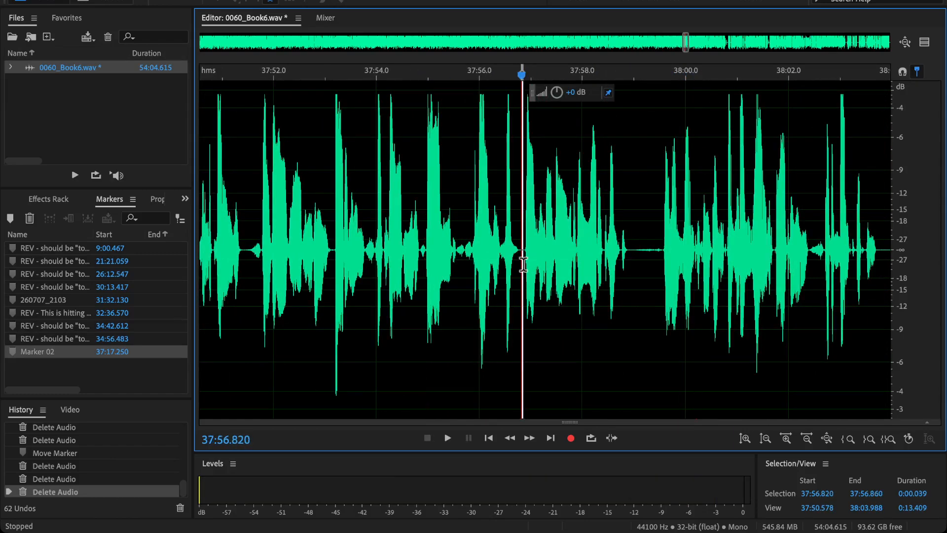
pyautogui.press('Delete')
pyautogui.click(487, 223)
pyautogui.press('space')
pyautogui.scroll(-5, 488, 222)
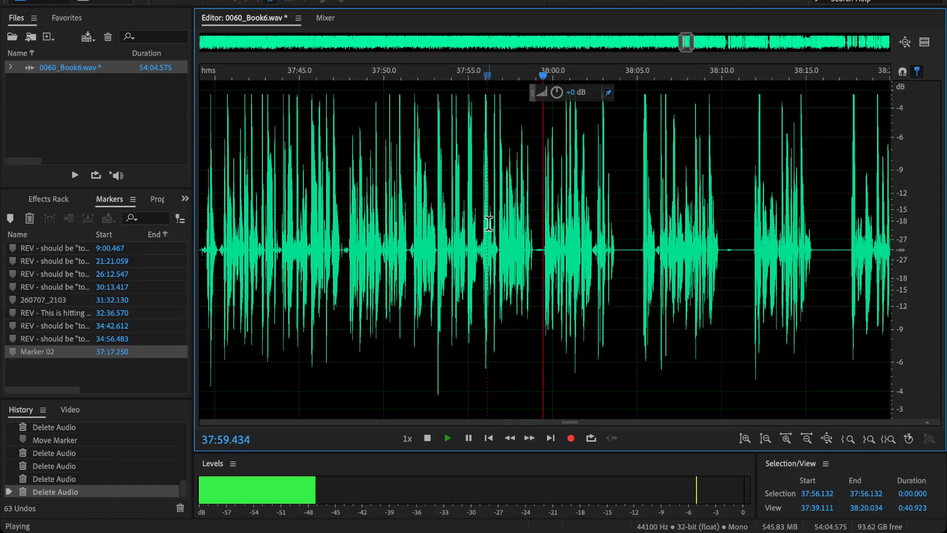
# - Audition the retake near 38:05.2, delete the narration from about 38:02.4 to 38:06.1, and play across the join from about 38:01.2
pyautogui.scroll(3, 558, 220)
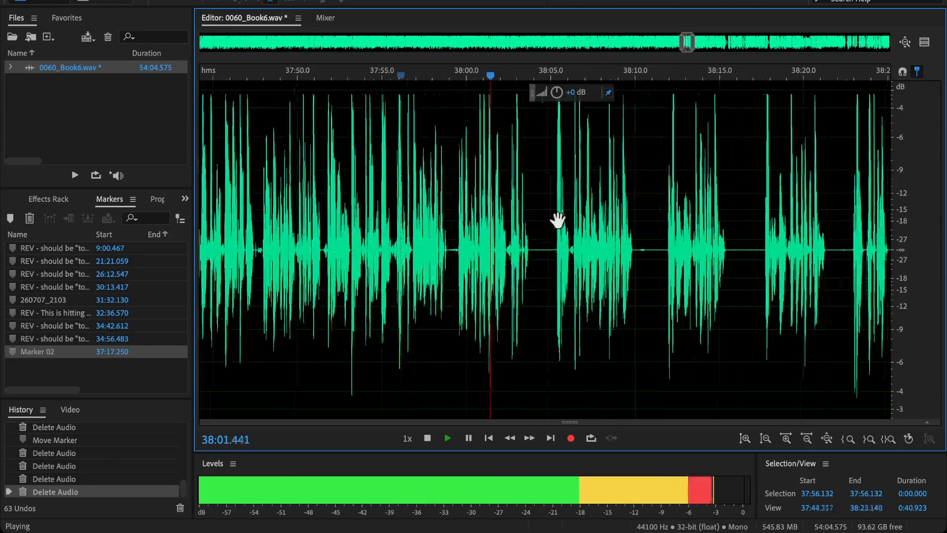
pyautogui.click(544, 260)
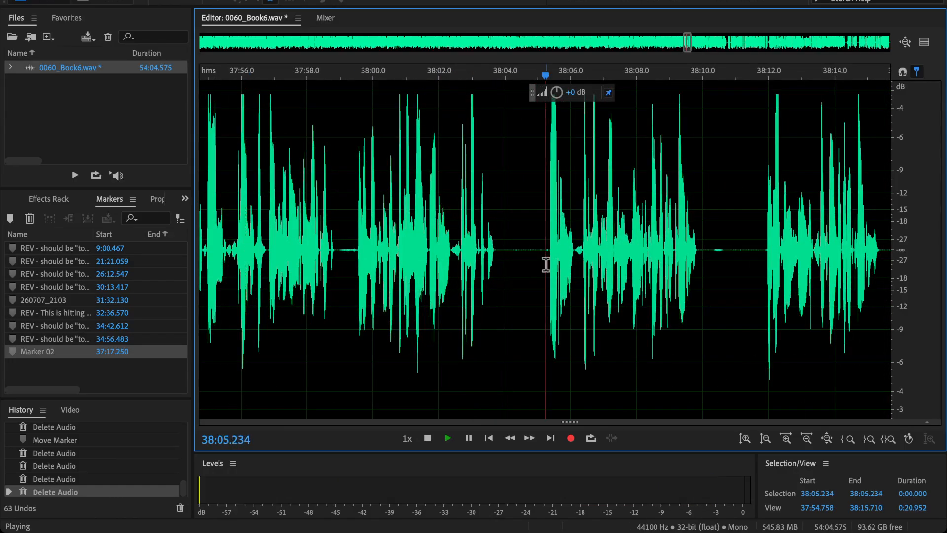
pyautogui.scroll(2, 544, 260)
pyautogui.press('space')
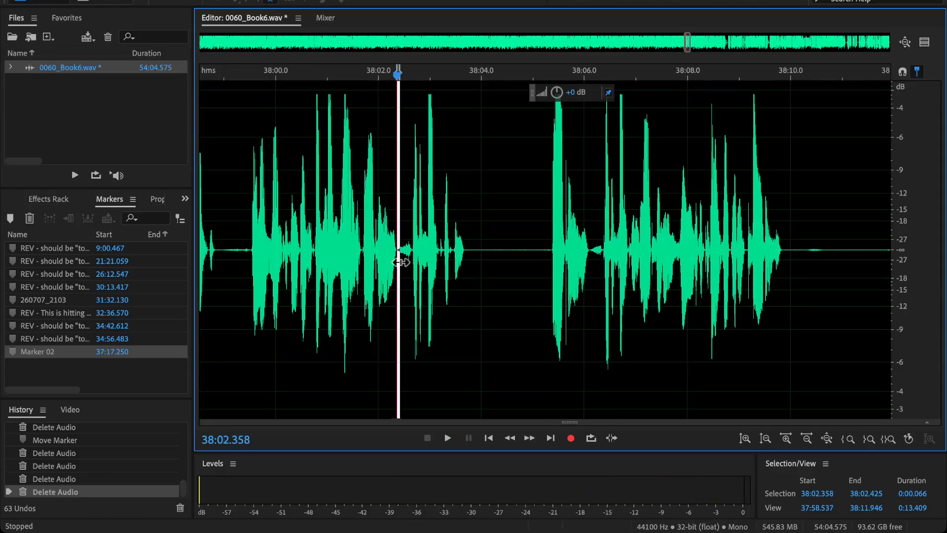
pyautogui.moveTo(401, 262); pyautogui.dragTo(588, 307)
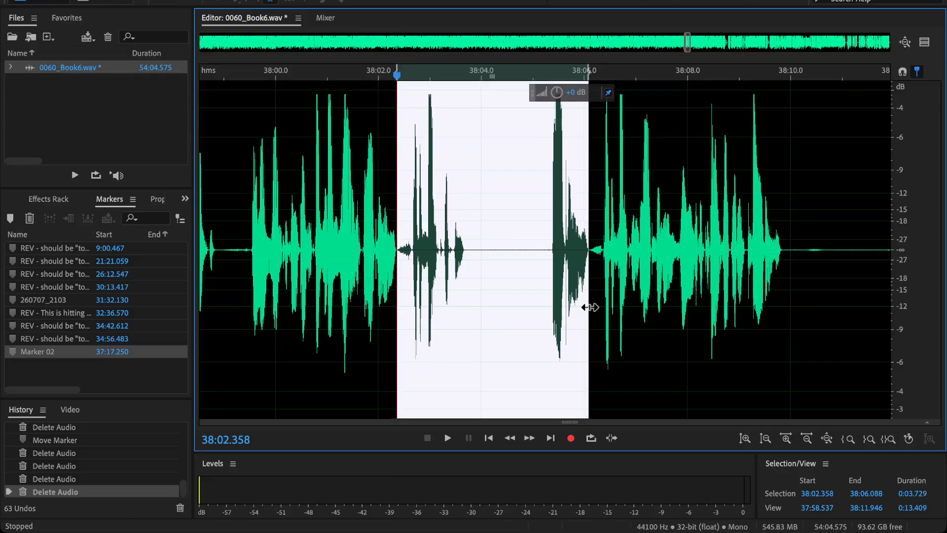
pyautogui.press('Delete')
pyautogui.press('space')
pyautogui.click(336, 184)
pyautogui.scroll(-5, 340, 188)
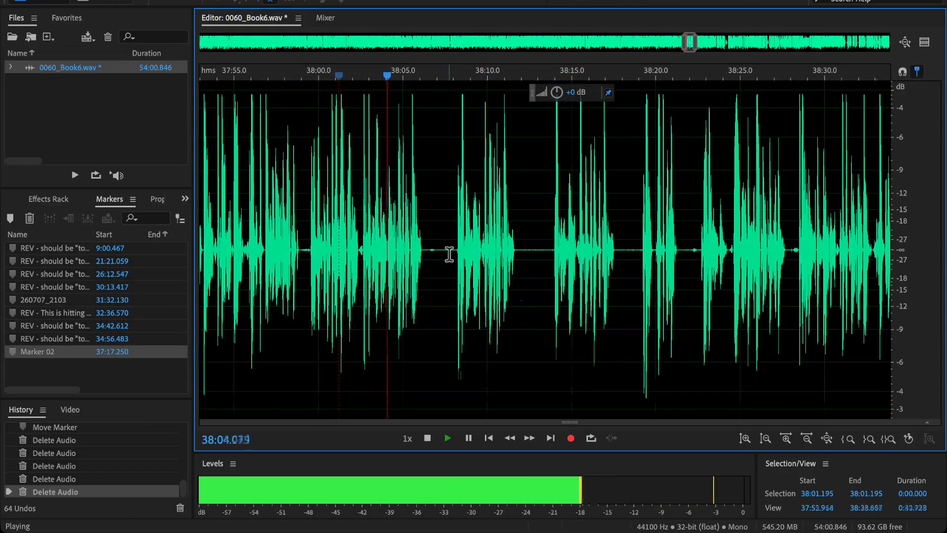
# - Audition the takes near 38:14 and 38:19.2, delete the narration from about 38:04.1 to 38:14.8, and play the join from about 38:03.8
pyautogui.scroll(2, 446, 257)
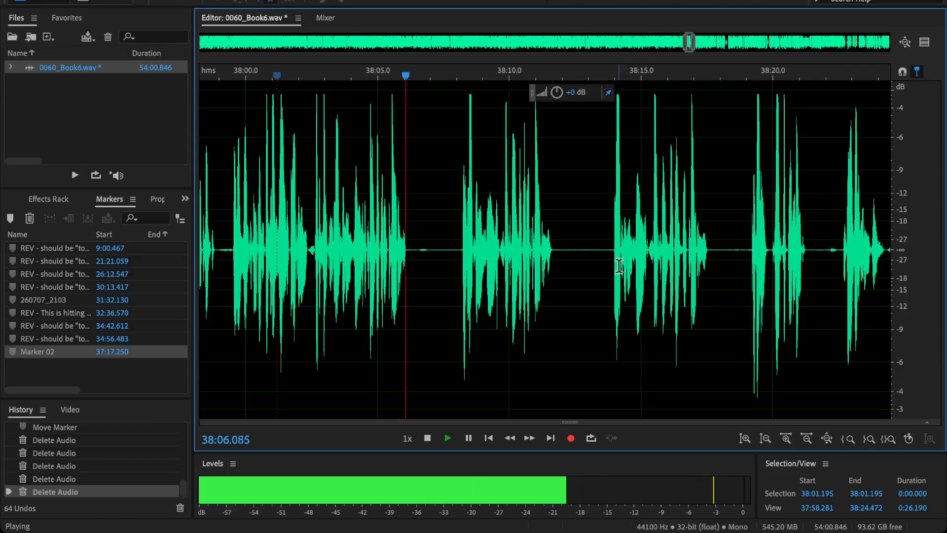
pyautogui.click(615, 282)
pyautogui.click(753, 269)
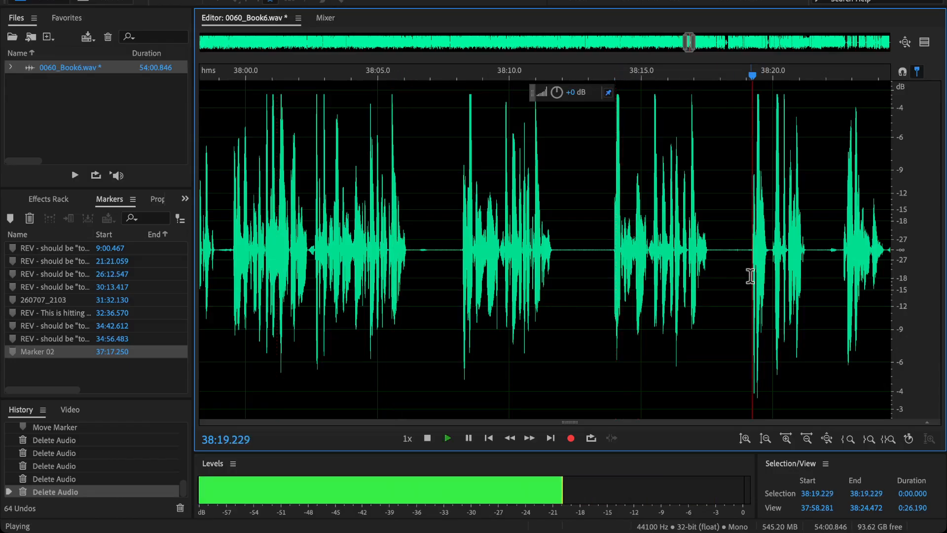
pyautogui.click(633, 262)
pyautogui.scroll(3, 630, 256)
pyautogui.press('space')
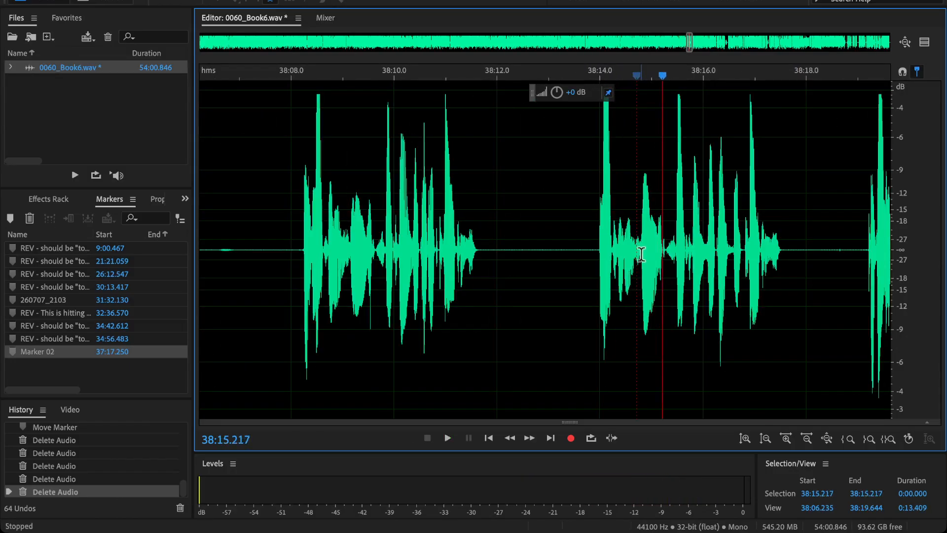
pyautogui.moveTo(640, 254); pyautogui.dragTo(331, 338)
pyautogui.press('Delete')
pyautogui.click(312, 255)
pyautogui.press('space')
pyautogui.press('space')
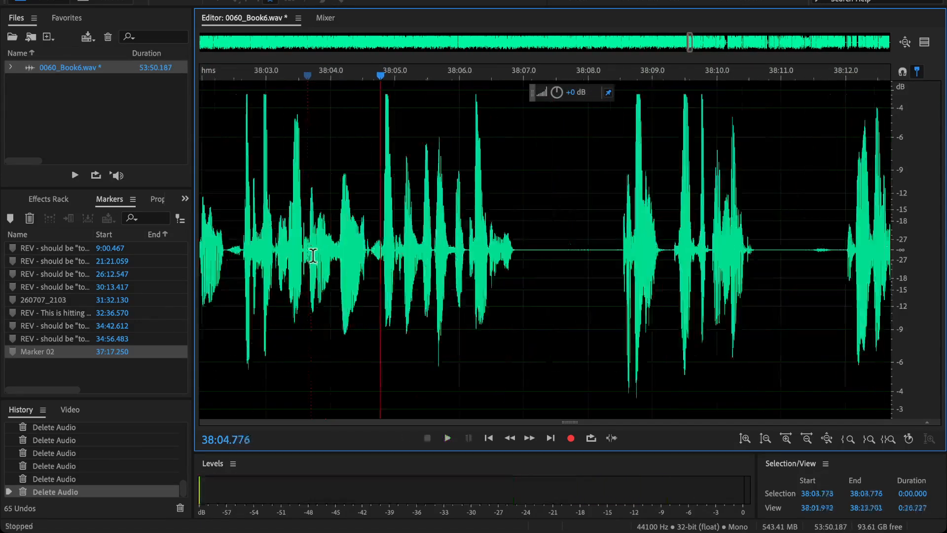
# - Tighten the join by deleting the sliver from about 38:04.10 to 38:04.13, and play across it from about 38:03.6 and 38:03.1
pyautogui.scroll(3, 329, 260)
pyautogui.click(351, 250)
pyautogui.press('space')
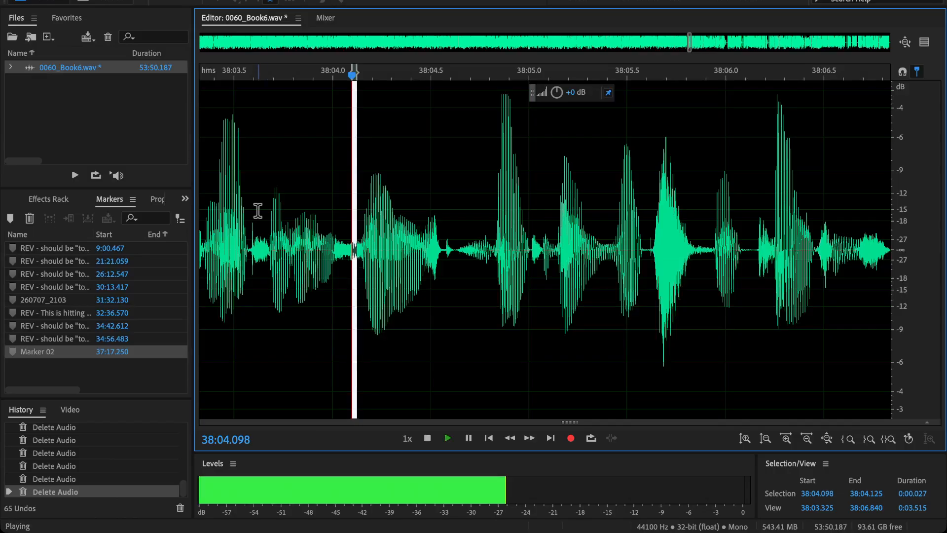
pyautogui.click(259, 254)
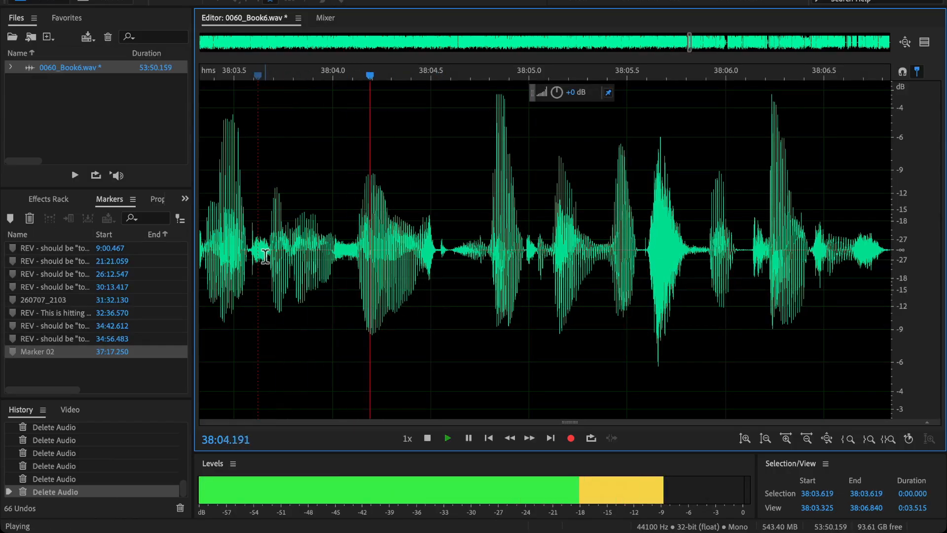
pyautogui.scroll(-5, 271, 206)
pyautogui.click(273, 206)
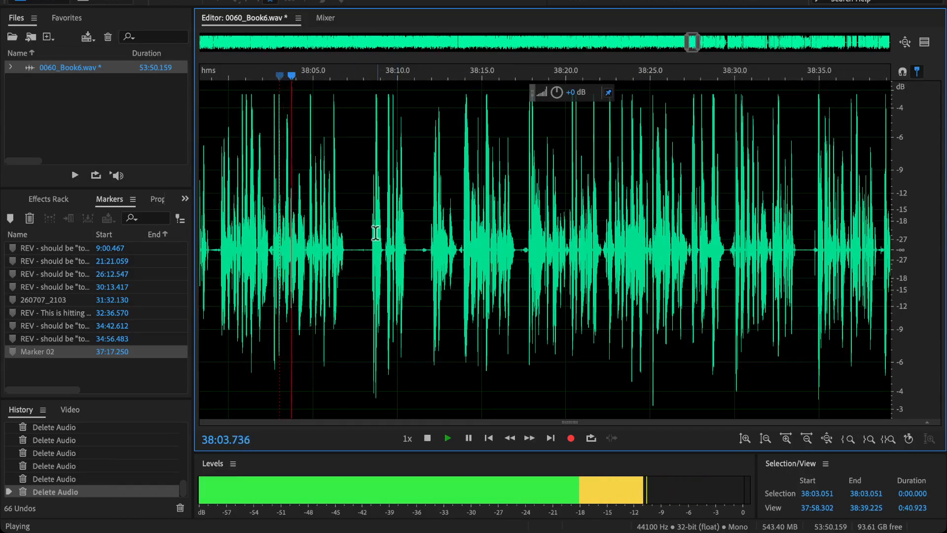
# - Listen to the narration from about 38:03 to 38:18 and check the waveform for further retakes or long pauses
pyautogui.hscroll(-3, 375, 233)
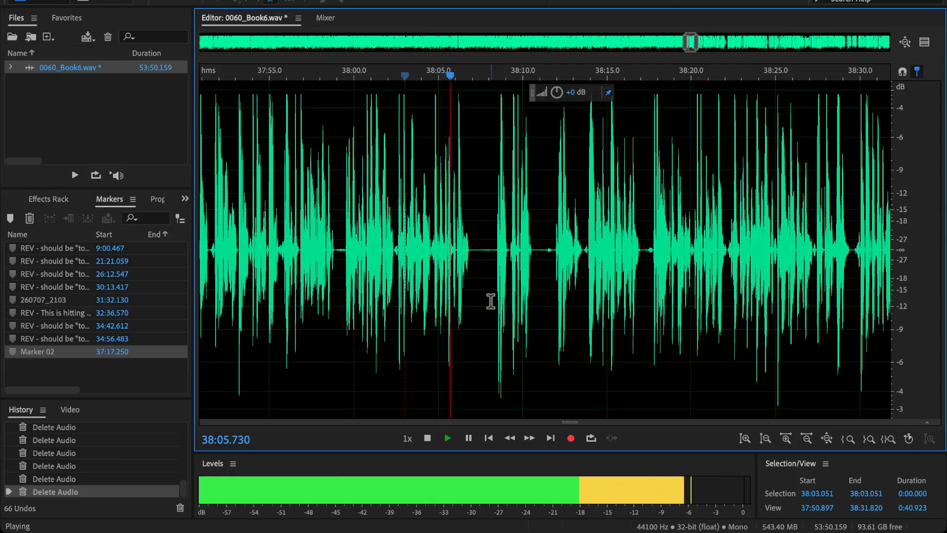
pyautogui.scroll(1, 493, 295)
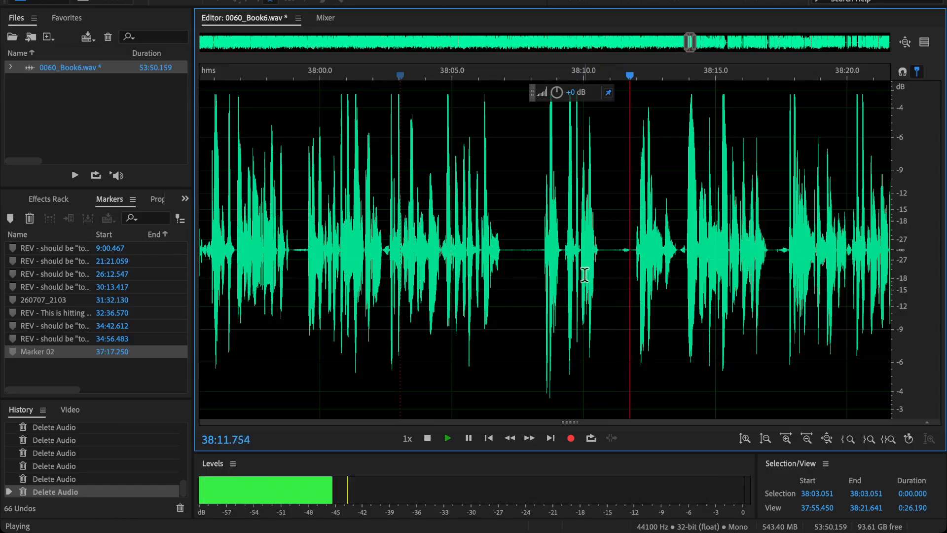
pyautogui.scroll(-1, 602, 300)
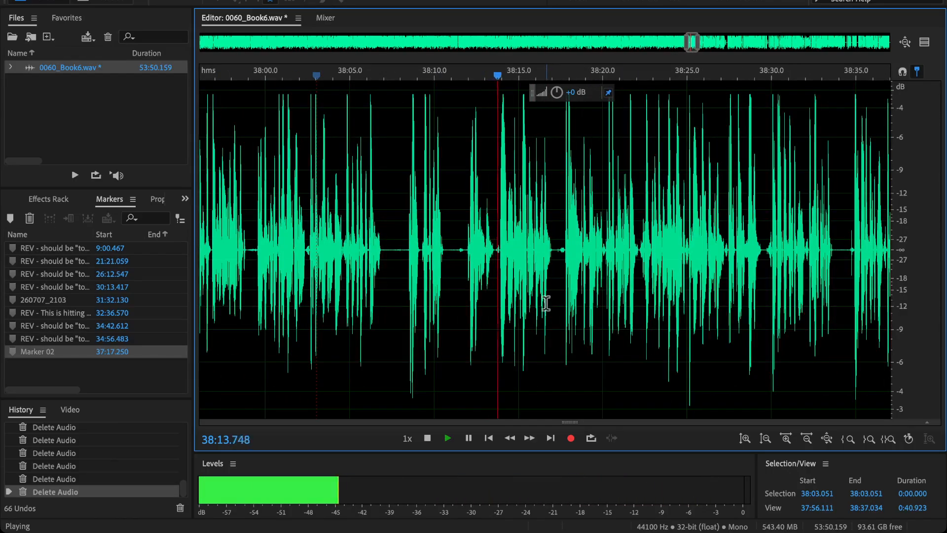
pyautogui.scroll(2, 546, 299)
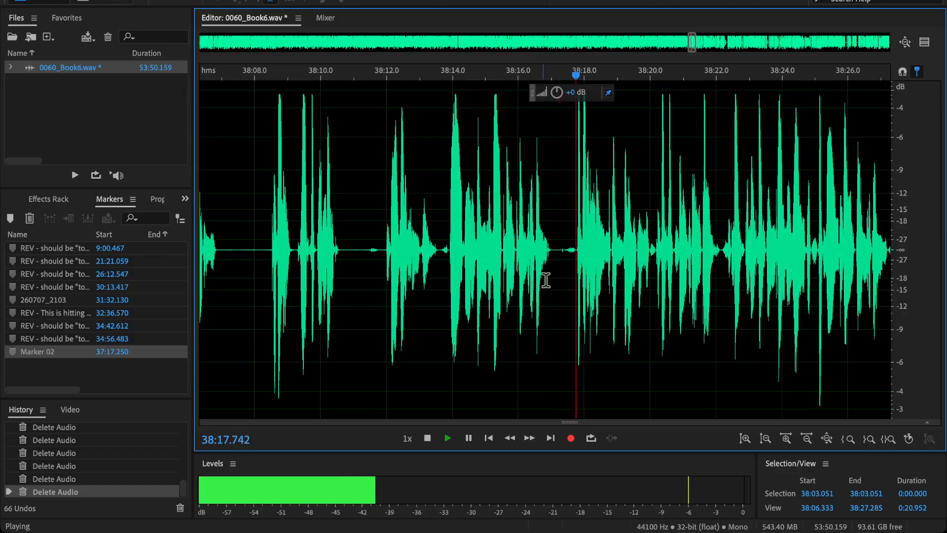
pyautogui.scroll(-2, 544, 279)
# - Move Marker 02 forward along the timeline to about 38:26.6 while the narration keeps playing
pyautogui.scroll(-6, 444, 276)
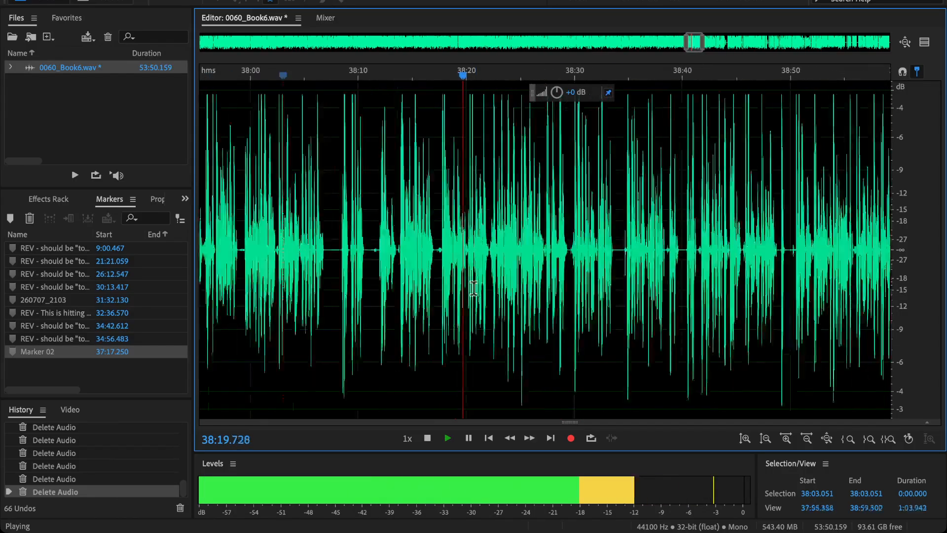
pyautogui.scroll(-2, 508, 306)
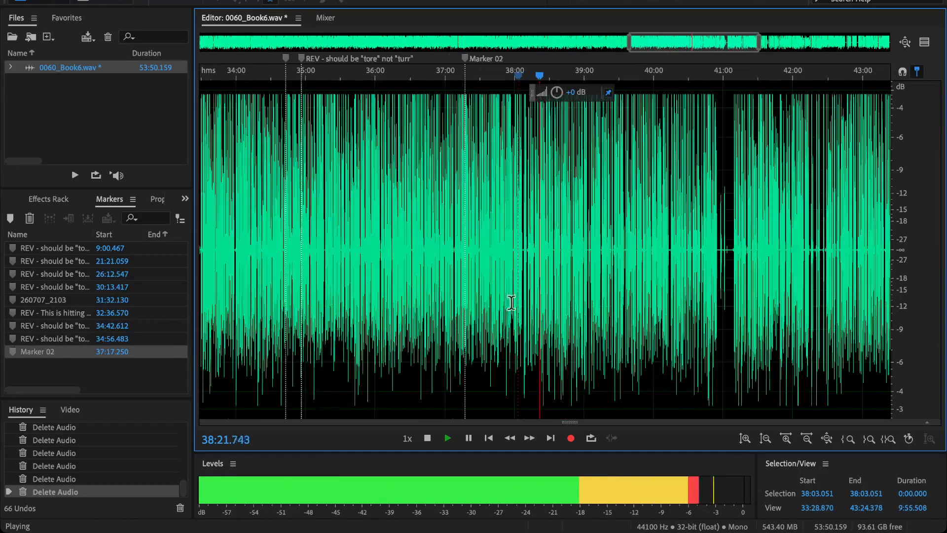
pyautogui.moveTo(466, 61); pyautogui.dragTo(539, 96)
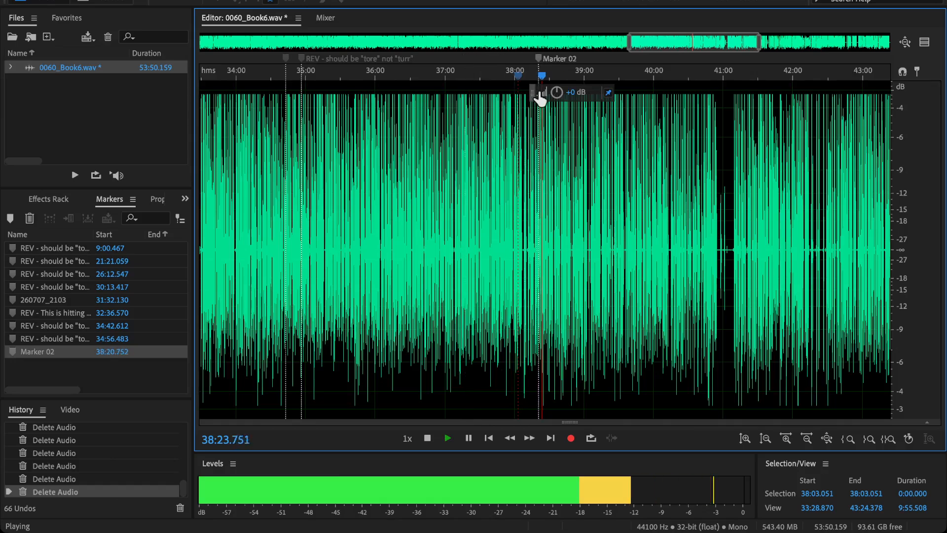
pyautogui.scroll(-3, 518, 207)
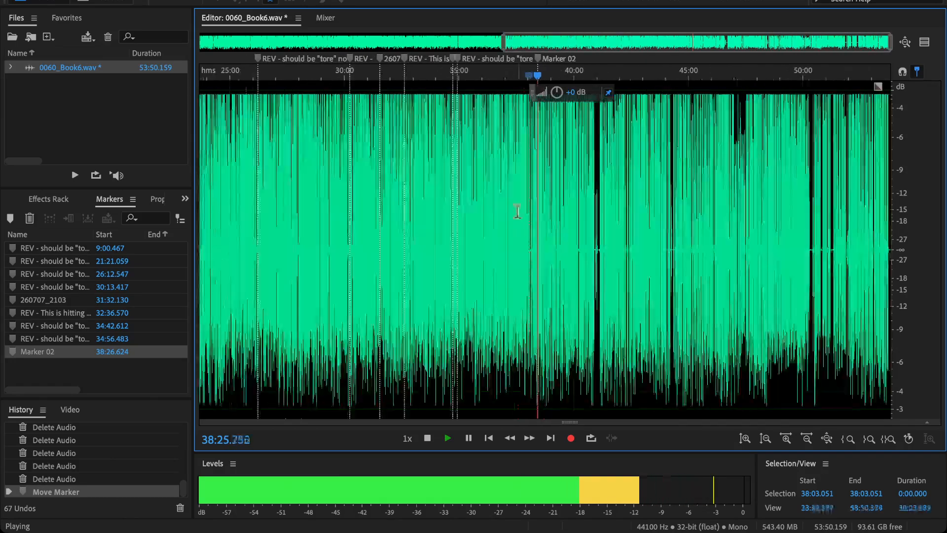
# - Spot-check the already edited part of the recording by playing from about 27:43, 24:44 and 17:06
pyautogui.press('space')
pyautogui.click(394, 158)
pyautogui.press('space')
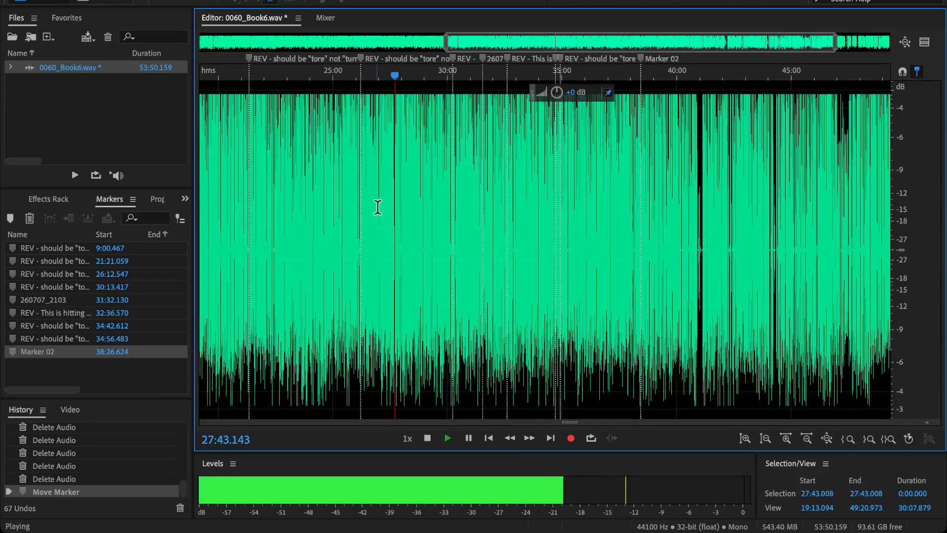
pyautogui.moveTo(381, 209); pyautogui.dragTo(779, 308)
pyautogui.scroll(-3, 760, 296)
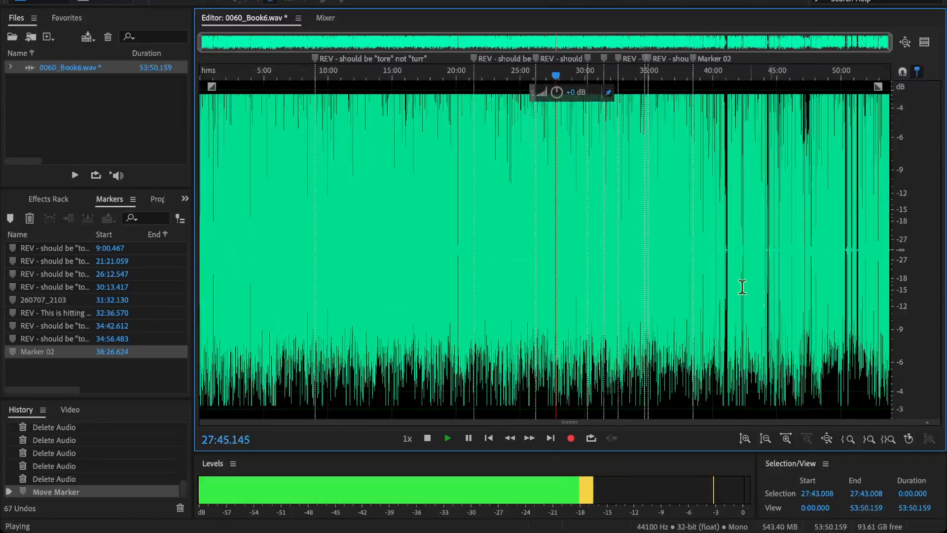
pyautogui.click(517, 190)
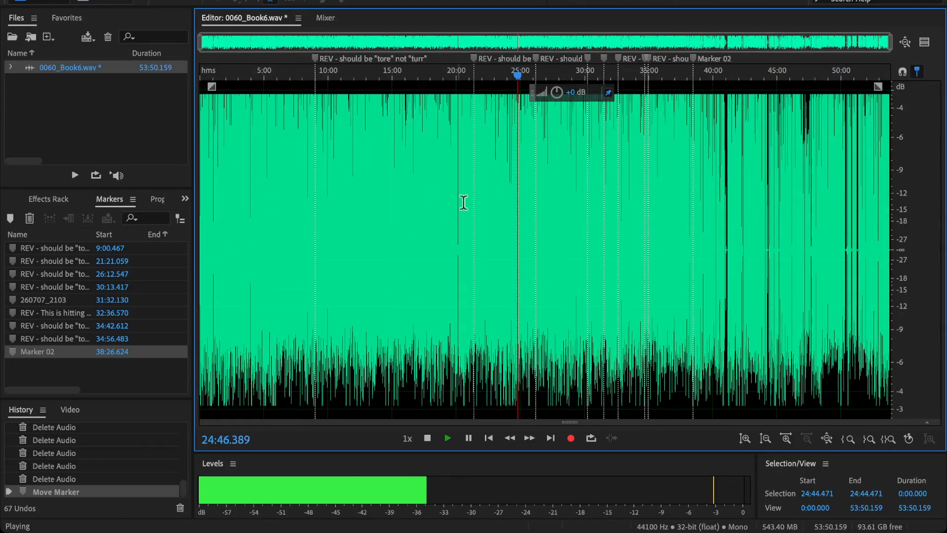
pyautogui.click(418, 209)
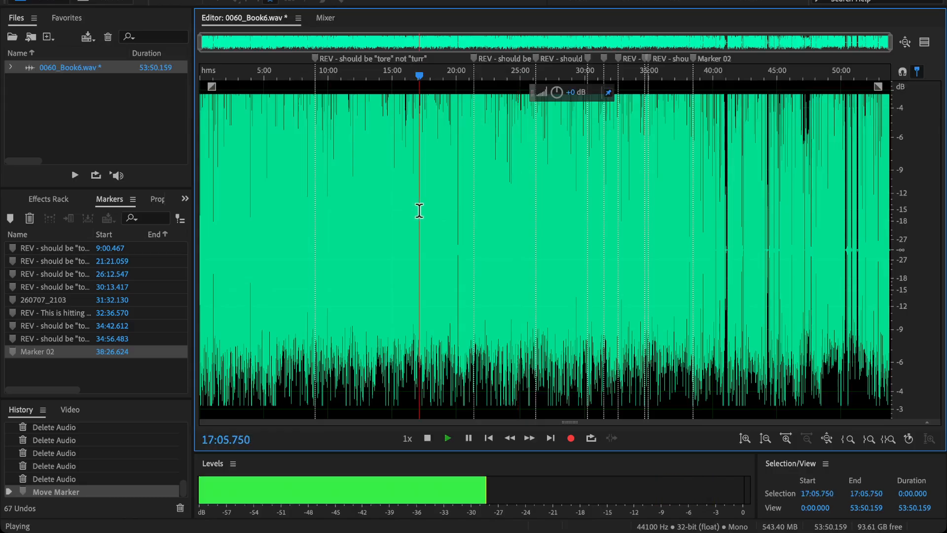
# - Continue spot-checking the edited narration backwards, playing from about 14:49, 10:12, 6:13, 3:21 and 1:29 to compare loudness
pyautogui.click(389, 180)
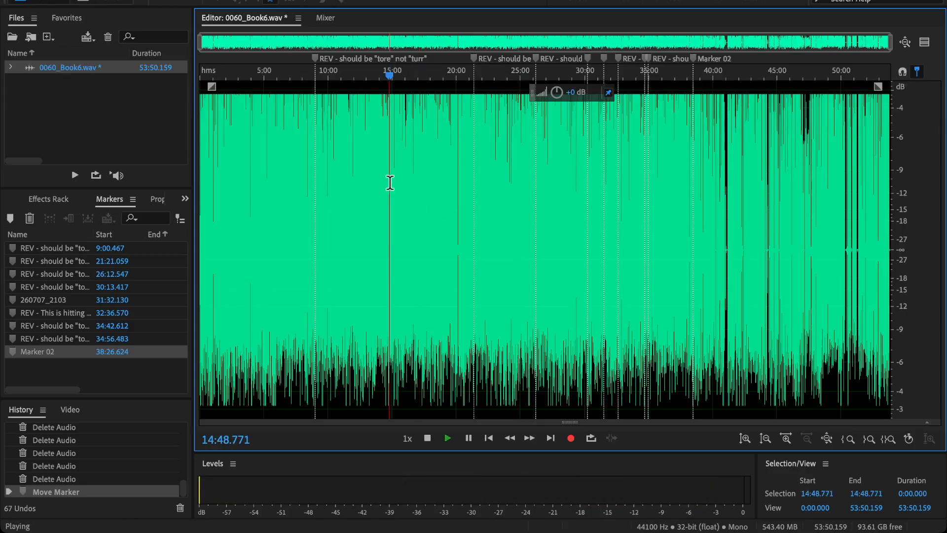
pyautogui.scroll(1, 334, 190)
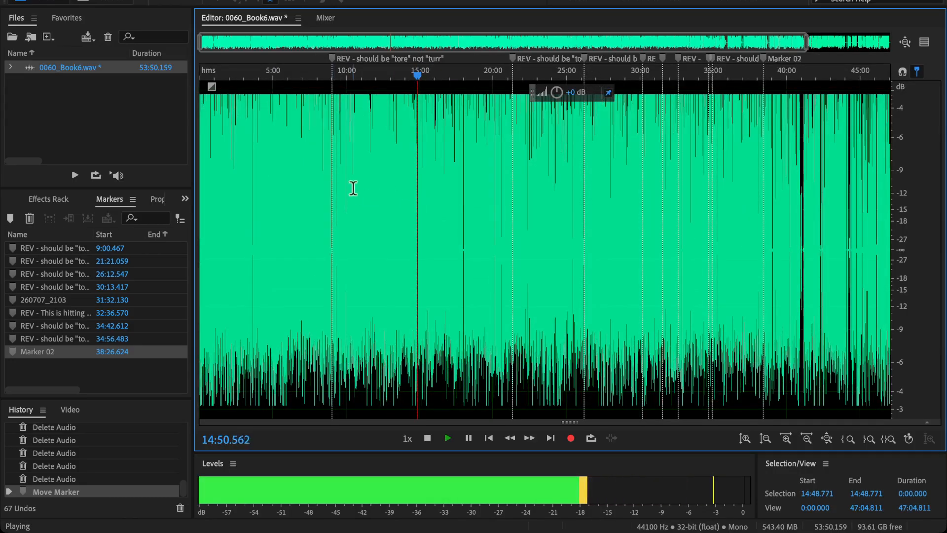
pyautogui.scroll(-1, 353, 188)
pyautogui.click(330, 188)
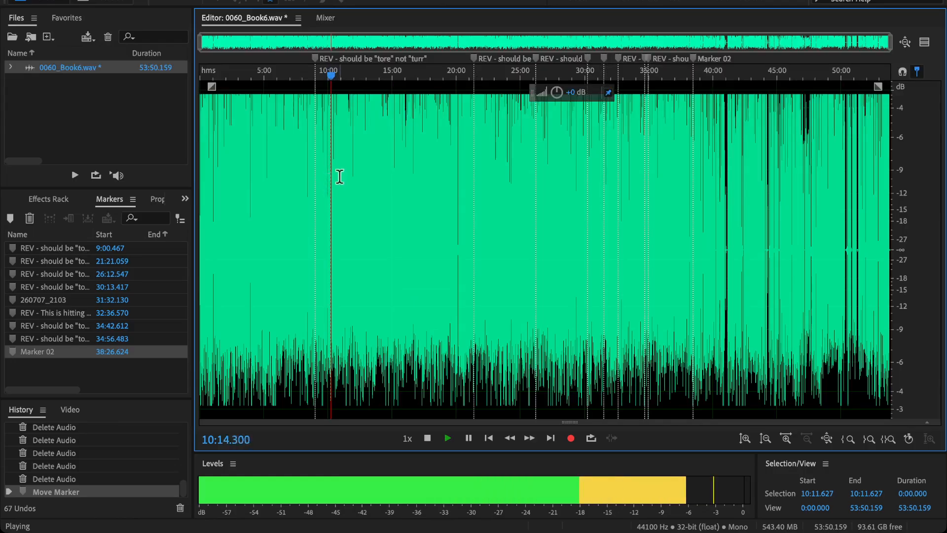
pyautogui.click(280, 187)
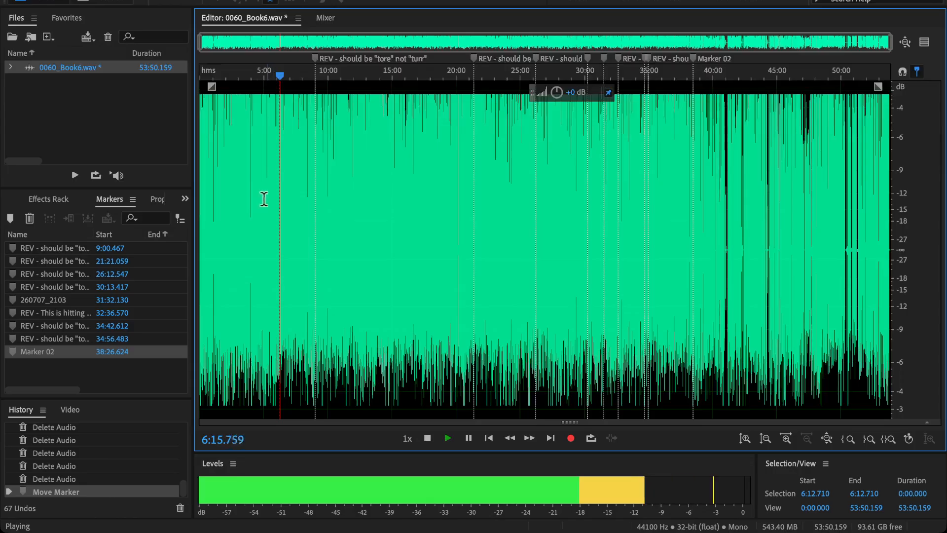
pyautogui.click(243, 210)
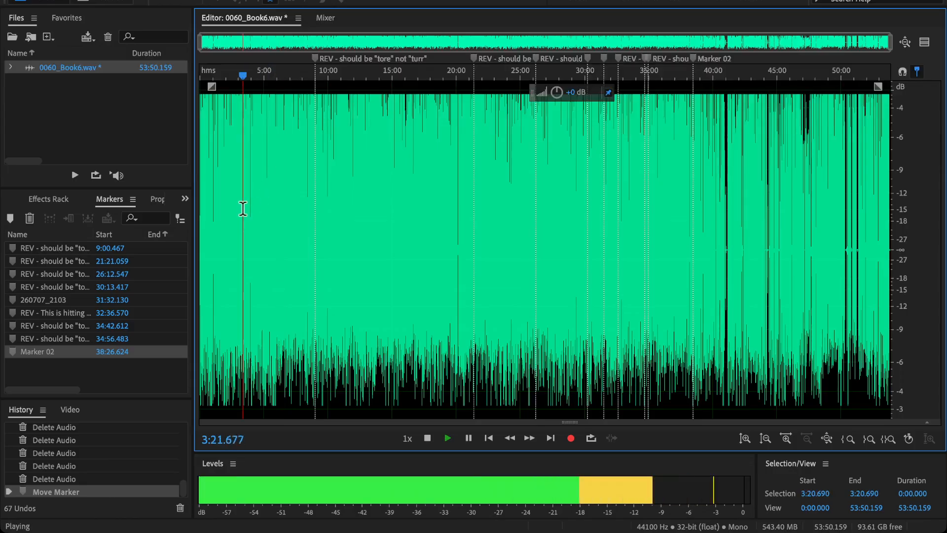
pyautogui.click(219, 225)
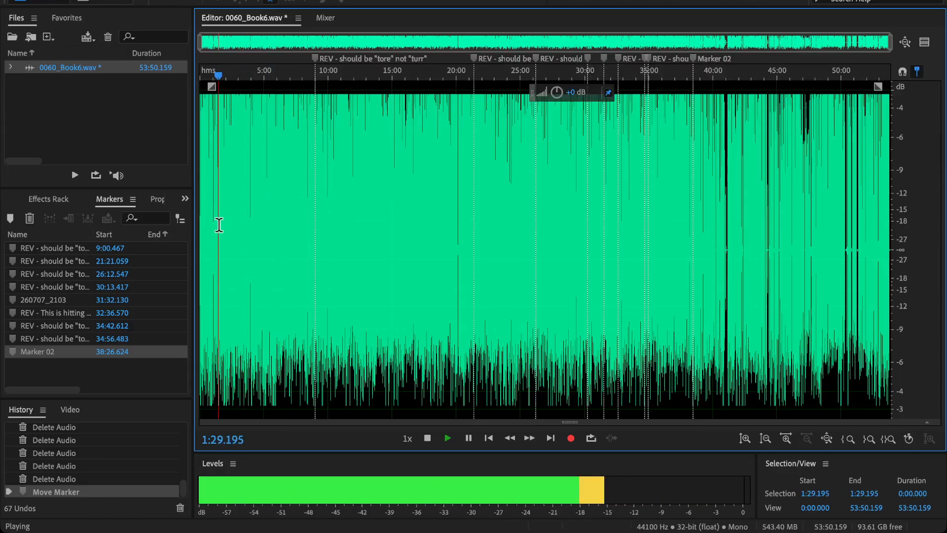
# - Compare loudness across the middle of the recording by playing from about 36:09, 32:24, 30:33, 26:55 and 25:30
pyautogui.click(664, 192)
pyautogui.scroll(3, 682, 269)
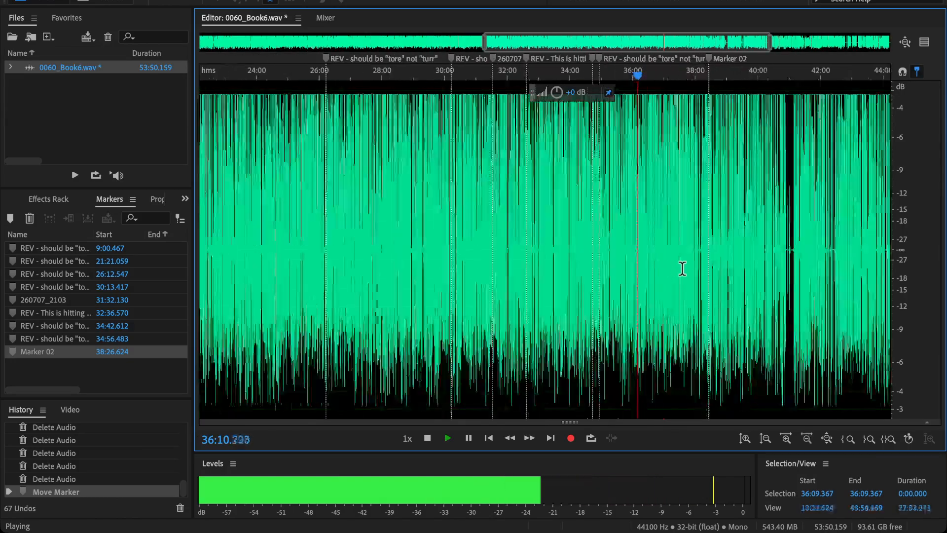
pyautogui.click(519, 219)
pyautogui.scroll(1, 519, 250)
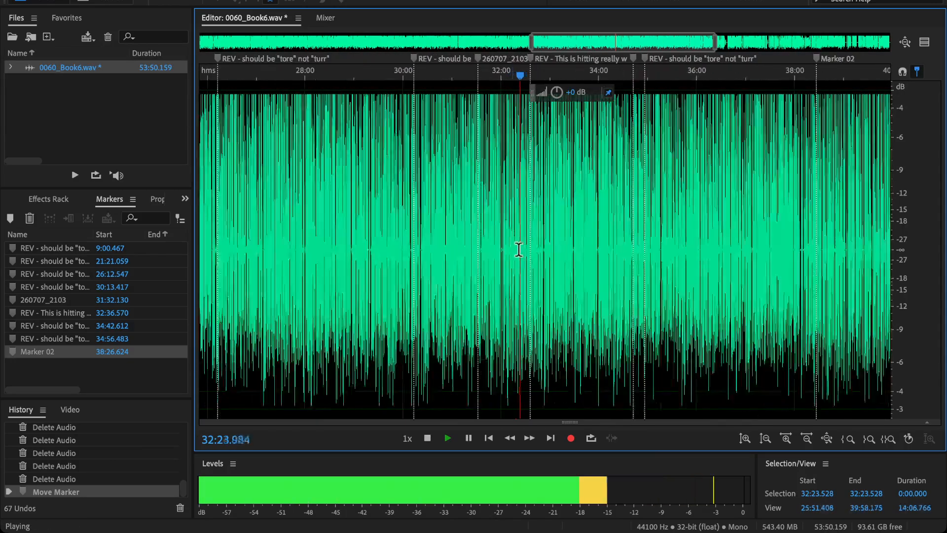
pyautogui.scroll(1, 519, 244)
pyautogui.click(409, 212)
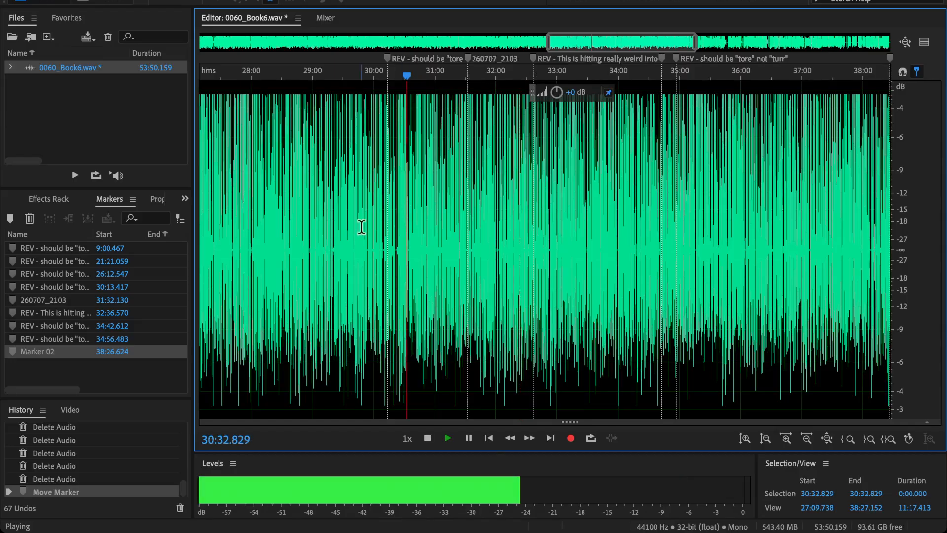
pyautogui.hscroll(-5, 374, 212)
pyautogui.click(327, 199)
pyautogui.hscroll(-4, 451, 244)
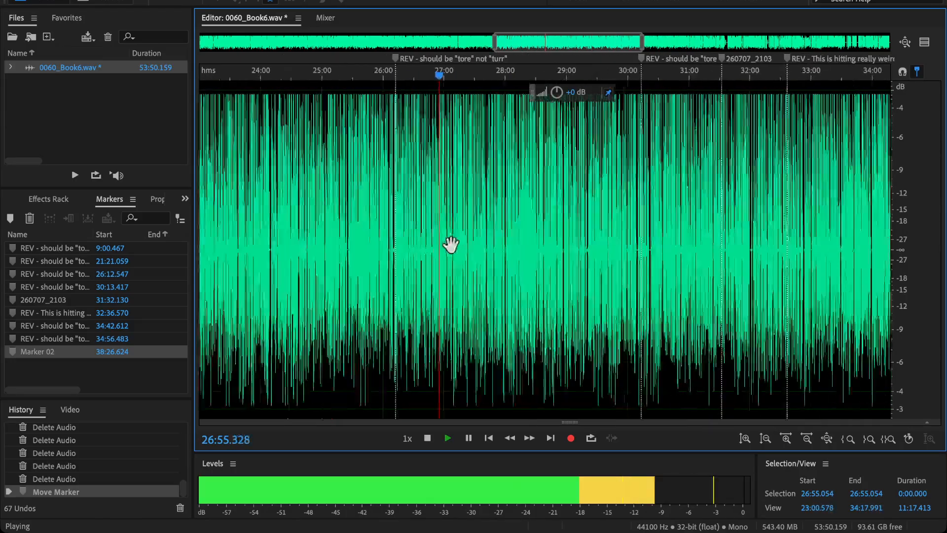
pyautogui.scroll(2, 430, 233)
pyautogui.click(319, 207)
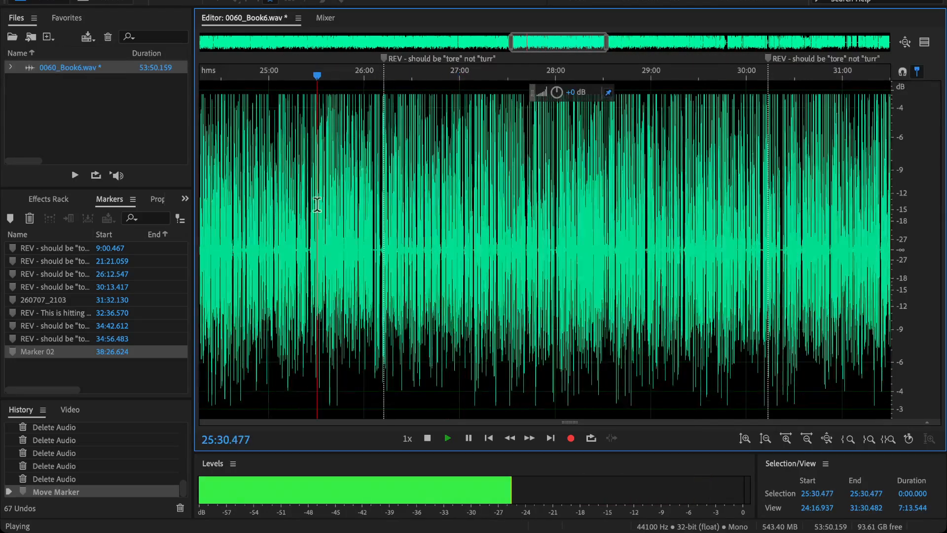
# - Select the narration from 25:26.172 to the end of the file and amplify it slightly
pyautogui.moveTo(318, 208); pyautogui.dragTo(406, 261)
pyautogui.hscroll(-4, 473, 250)
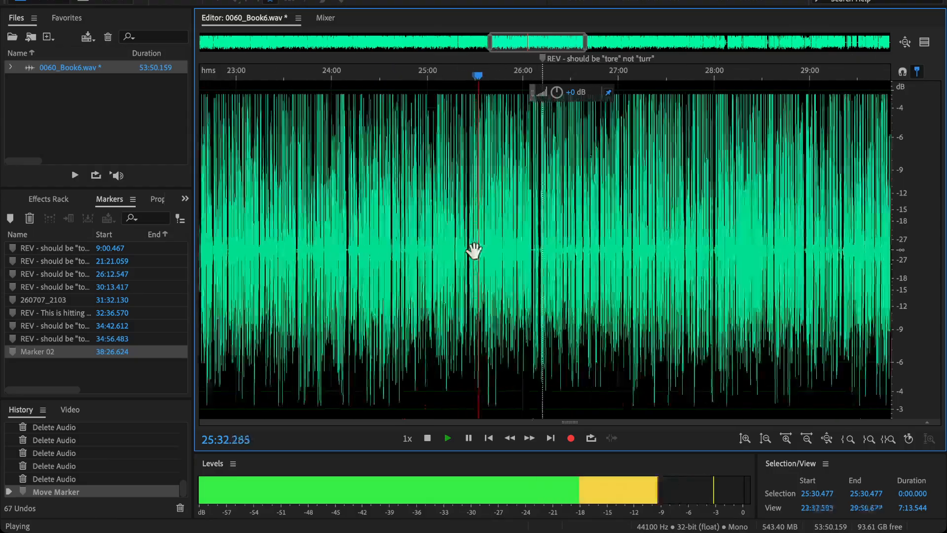
pyautogui.scroll(4, 457, 250)
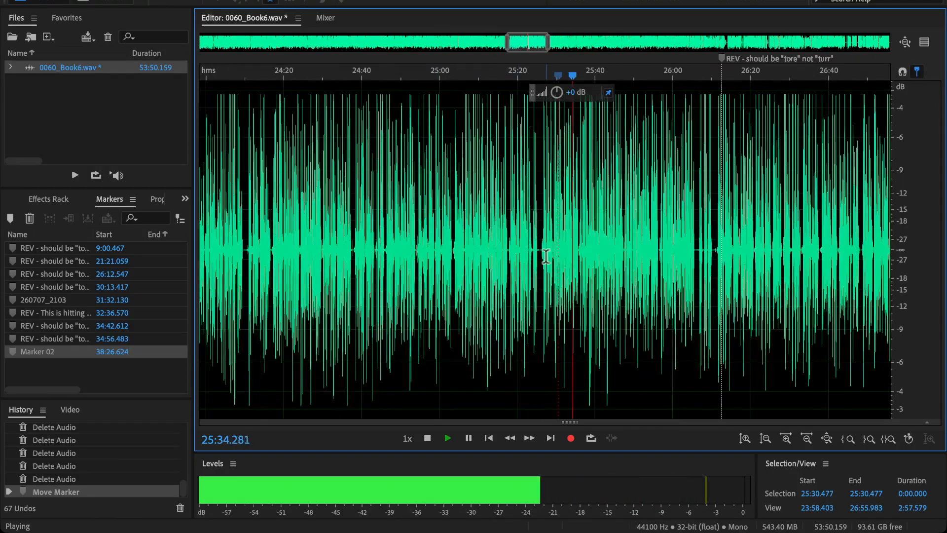
pyautogui.hscroll(3, 490, 288)
pyautogui.moveTo(481, 257); pyautogui.dragTo(507, 316)
pyautogui.scroll(5, 477, 270)
pyautogui.moveTo(489, 264); pyautogui.dragTo(499, 271)
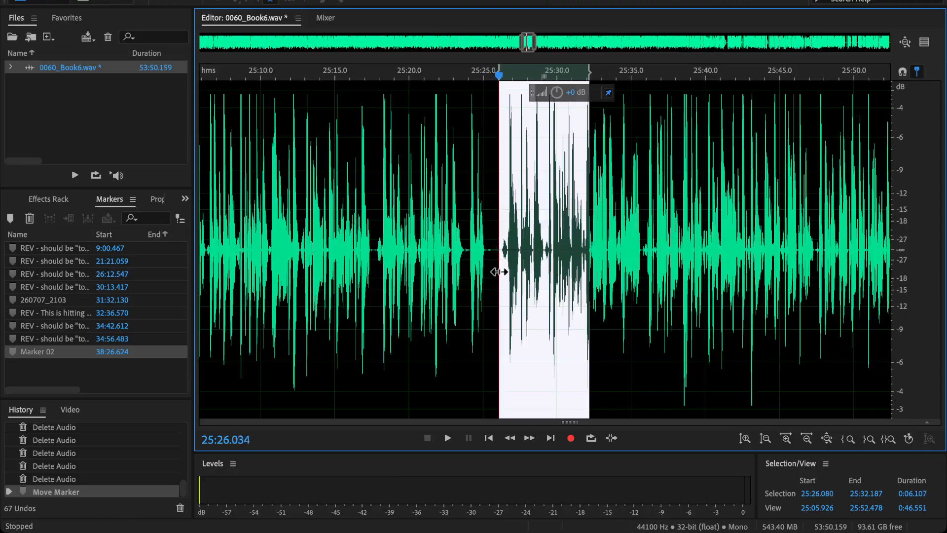
pyautogui.scroll(-8, 656, 348)
pyautogui.moveTo(587, 279); pyautogui.dragTo(945, 364)
pyautogui.scroll(-8, 769, 316)
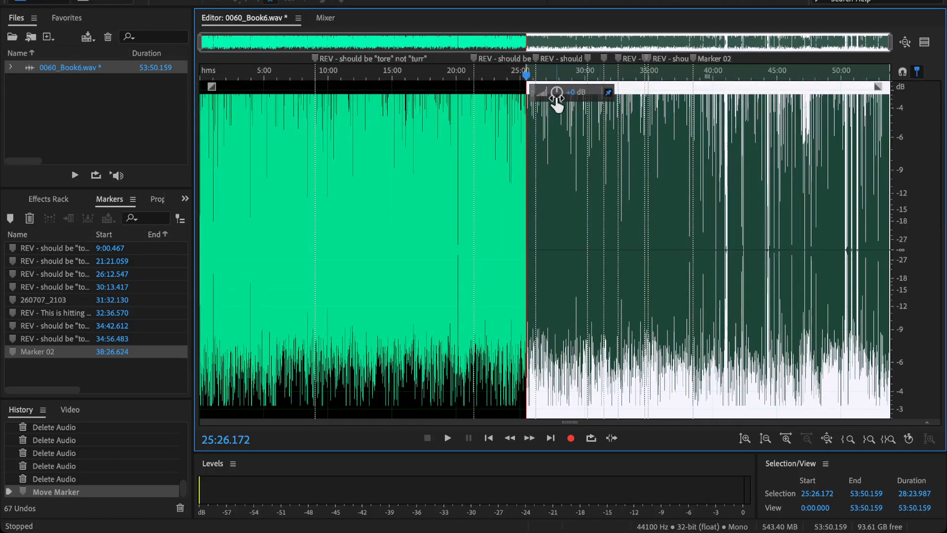
pyautogui.moveTo(556, 102); pyautogui.dragTo(560, 92)
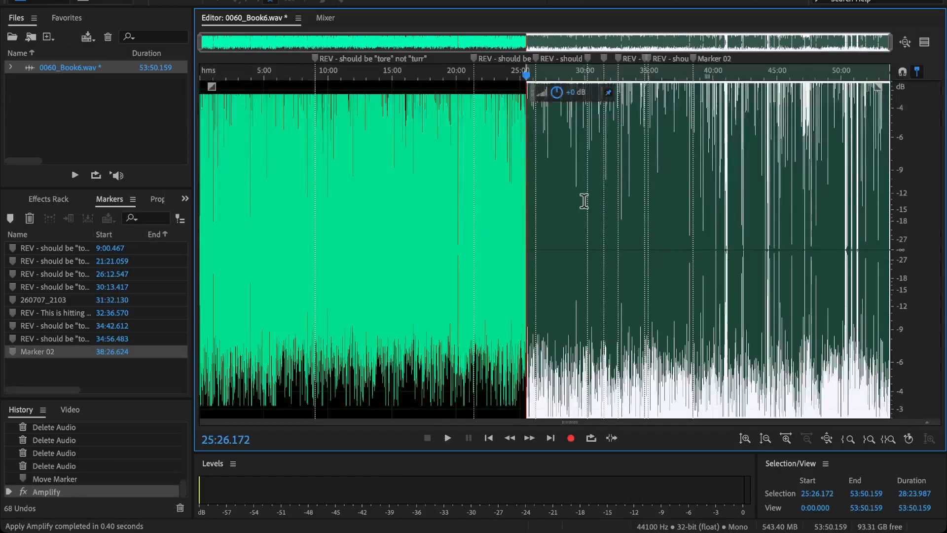
# - Apply the effects rack to the amplified section and check its level by playing from about 24:50, 28:14, 32:50 and 38:00
pyautogui.press('space')
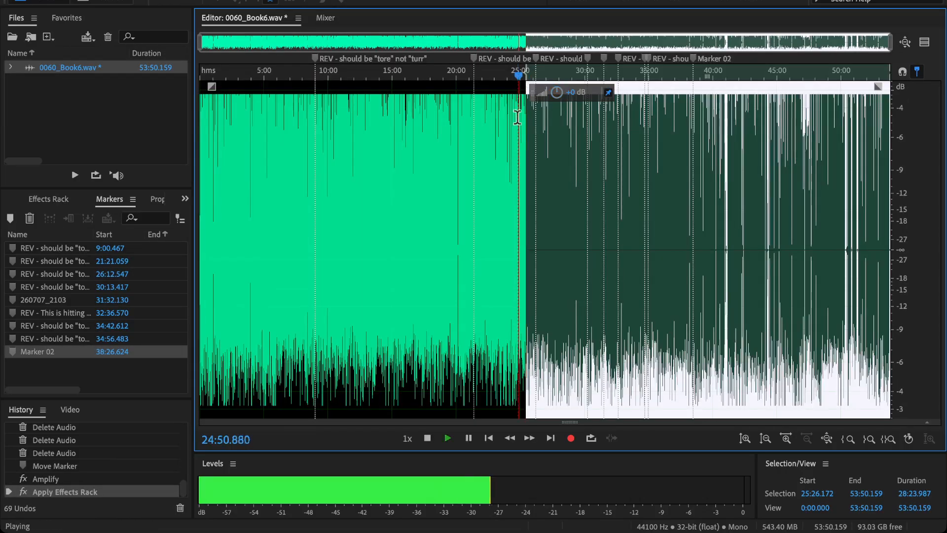
pyautogui.scroll(1, 507, 199)
pyautogui.scroll(3, 507, 199)
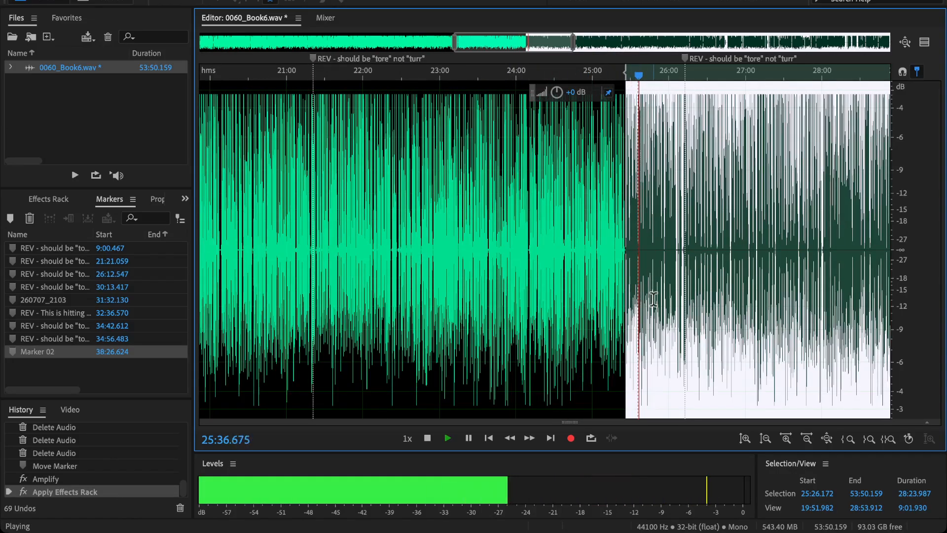
pyautogui.click(841, 75)
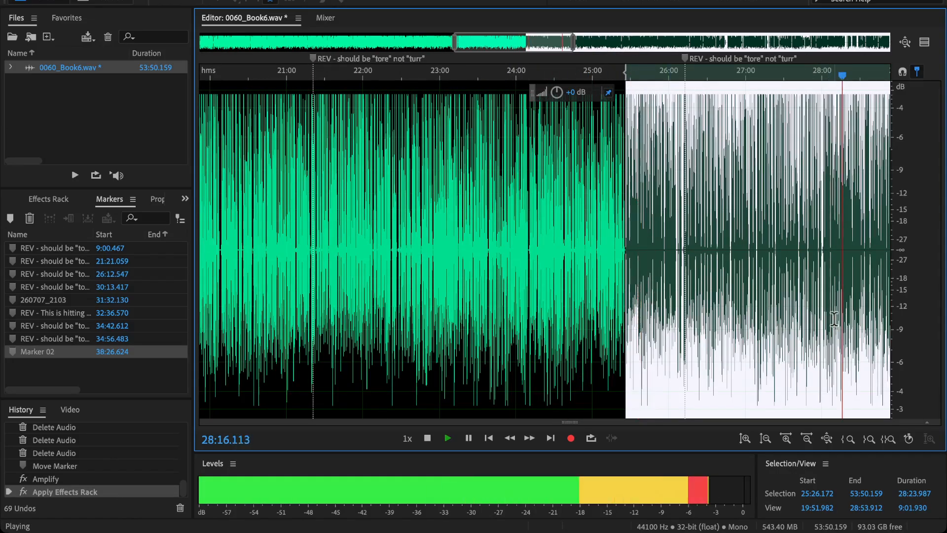
pyautogui.moveTo(841, 75); pyautogui.dragTo(406, 82)
pyautogui.scroll(-2, 518, 242)
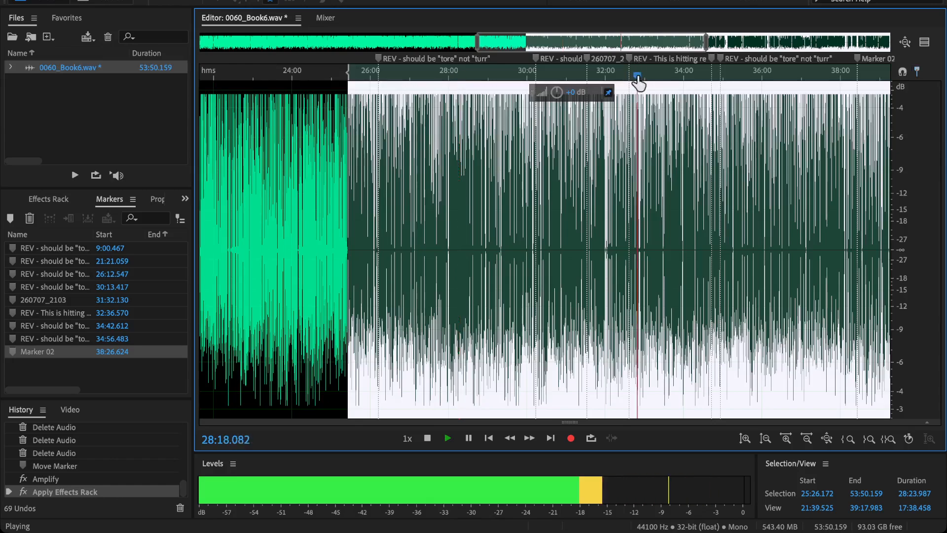
pyautogui.click(637, 73)
pyautogui.scroll(-4, 617, 201)
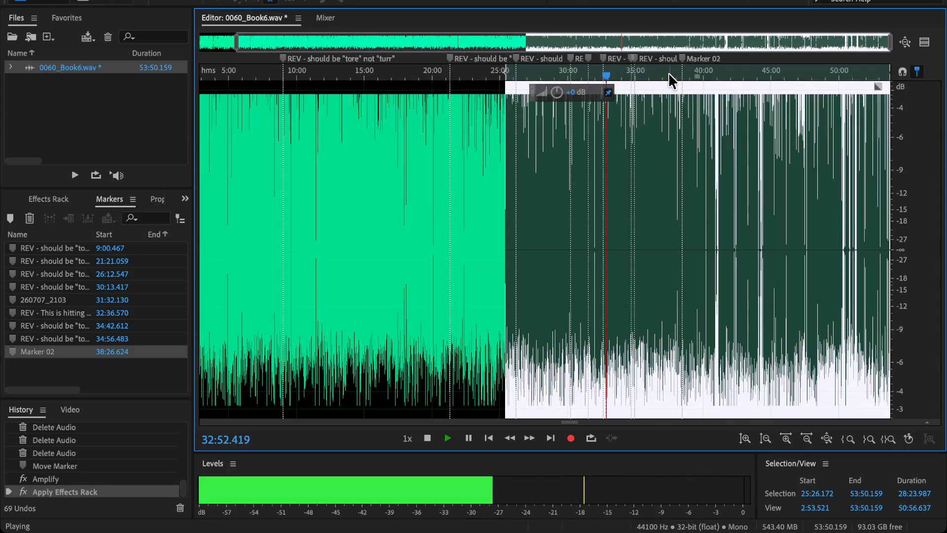
pyautogui.click(676, 74)
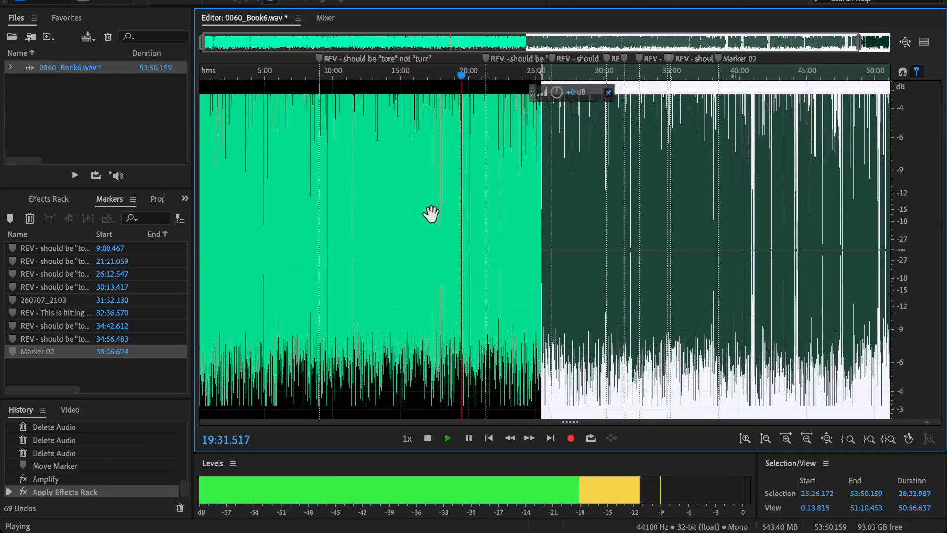
# - Amplify the narration from 20:08.341 to 25:26.172 slightly and apply the effects rack to it
pyautogui.moveTo(890, 198); pyautogui.dragTo(432, 266)
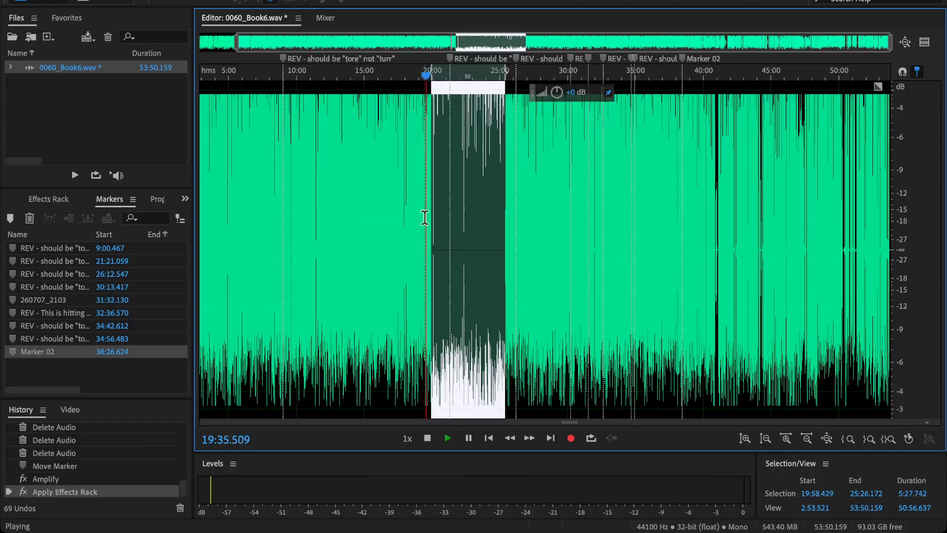
pyautogui.scroll(5, 424, 217)
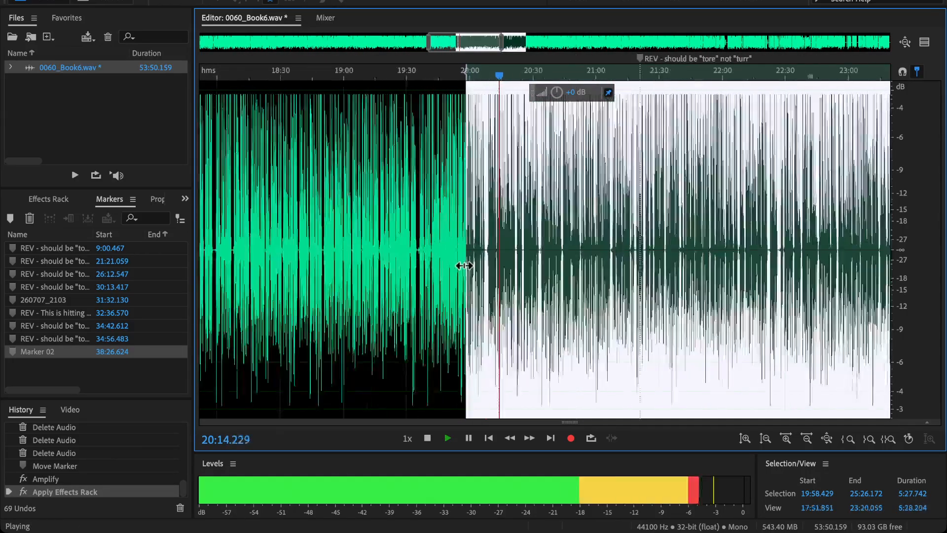
pyautogui.scroll(4, 463, 265)
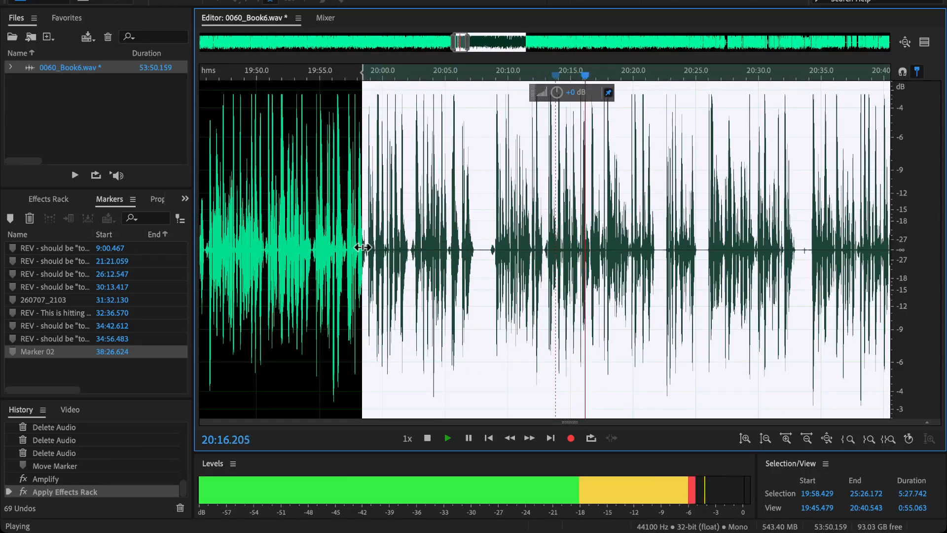
pyautogui.moveTo(362, 247); pyautogui.dragTo(488, 252)
pyautogui.click(493, 78)
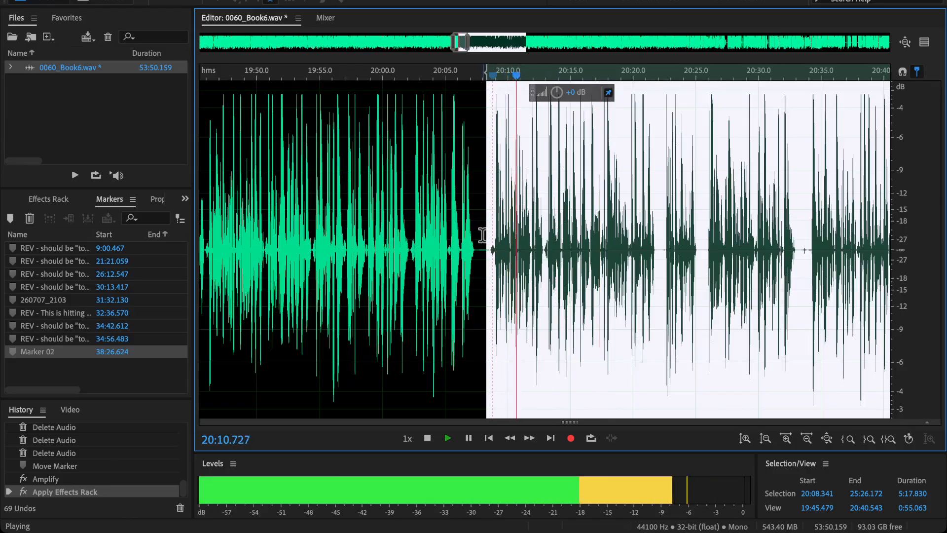
pyautogui.press('space')
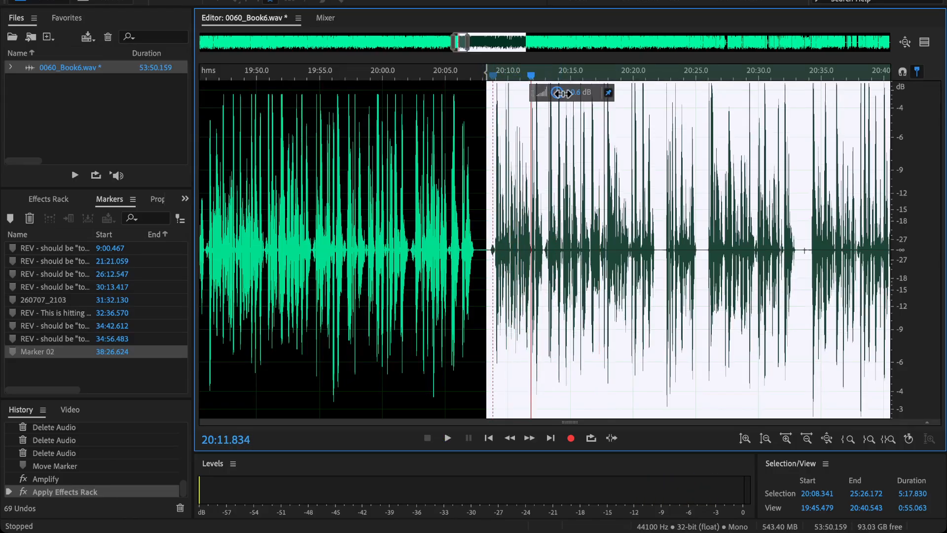
pyautogui.moveTo(563, 94); pyautogui.dragTo(562, 93)
# - Check the level match by playing across the 20:08 boundary from about 20:05, and from about 24:06 and 35:35
pyautogui.click(447, 75)
pyautogui.press('space')
pyautogui.scroll(1, 449, 82)
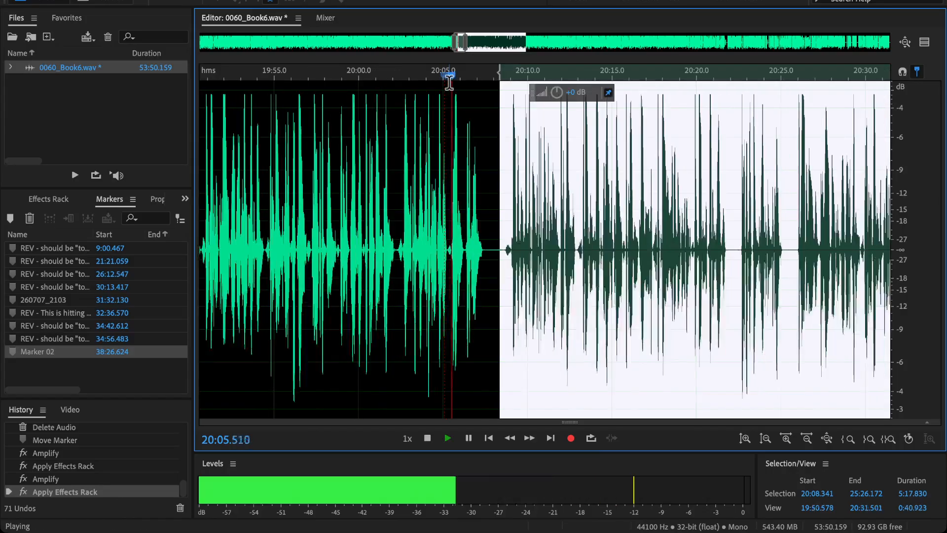
pyautogui.press('\\')
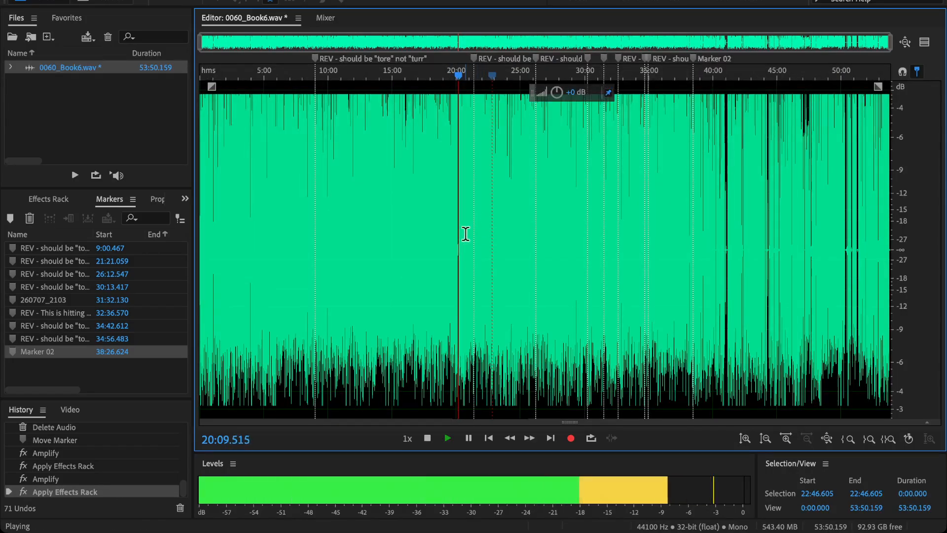
pyautogui.click(509, 78)
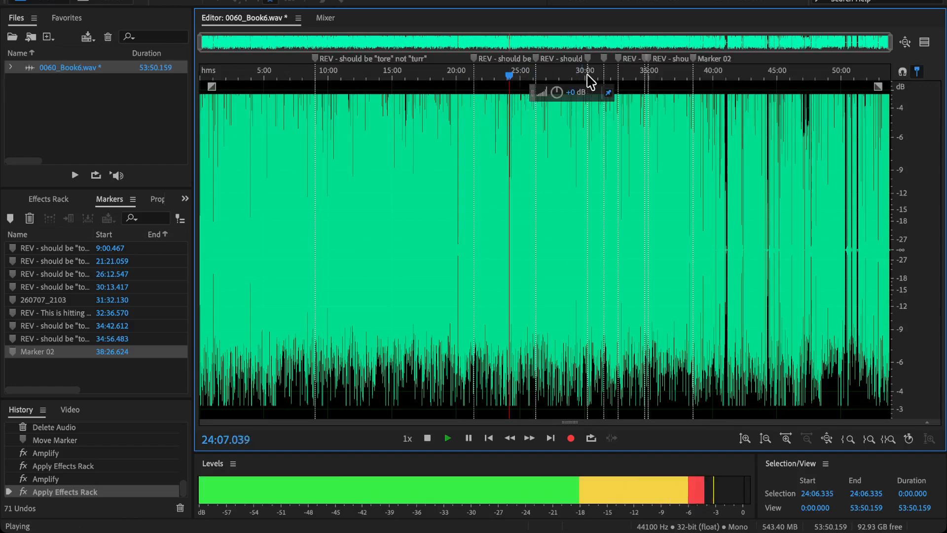
pyautogui.click(656, 76)
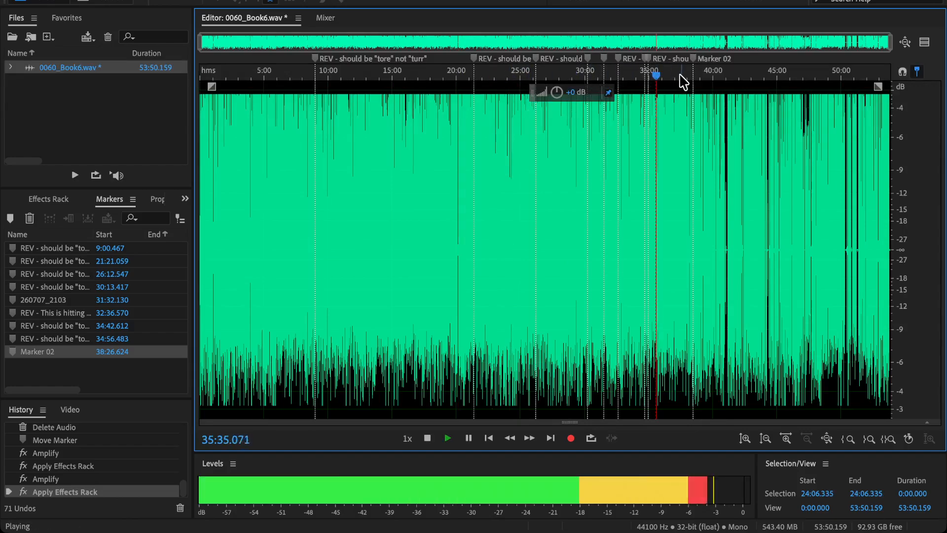
pyautogui.press('space')
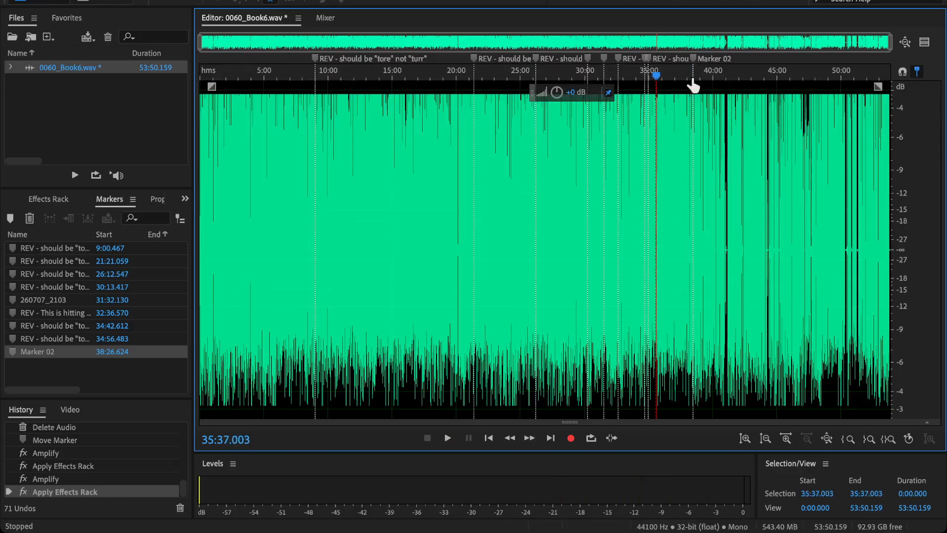
# - Return to Marker 02 and resume listening to the narration from 38:23.160
pyautogui.click(692, 85)
pyautogui.scroll(5, 693, 98)
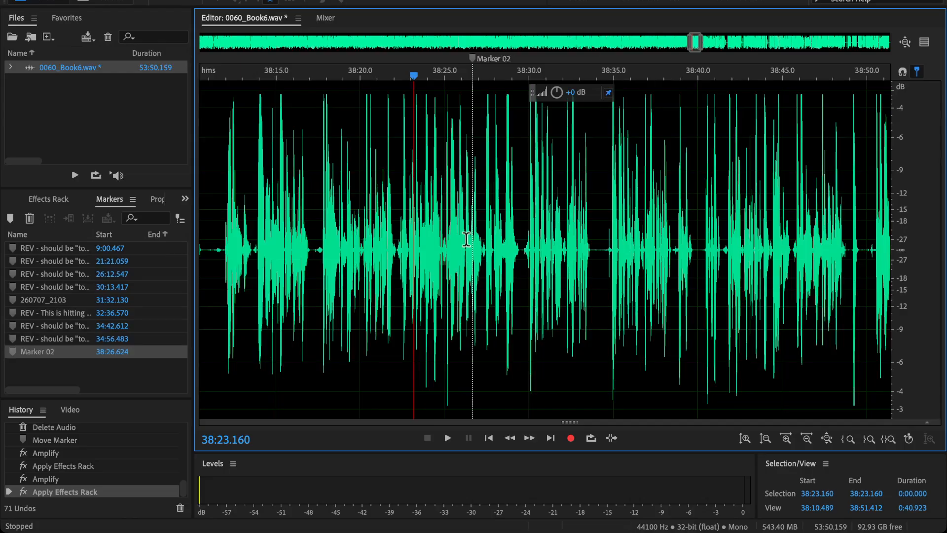
pyautogui.press('space')
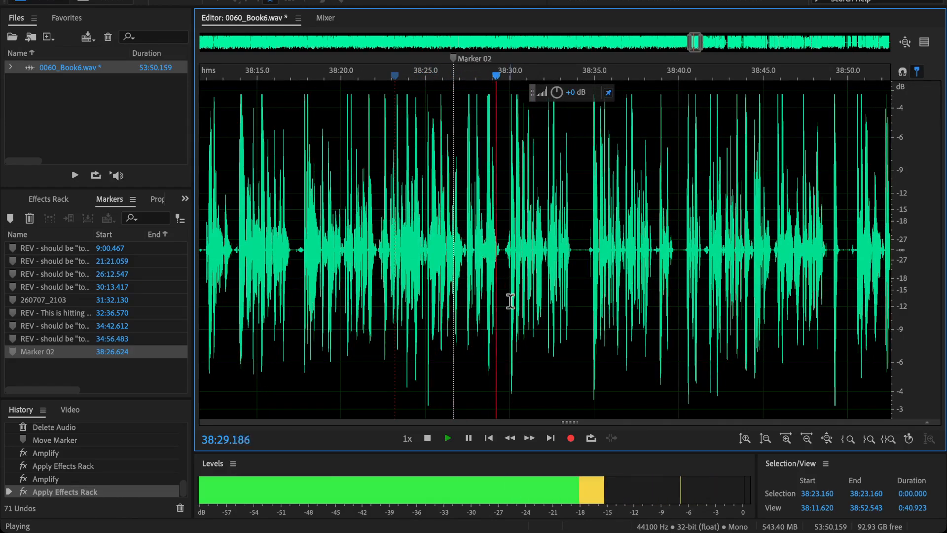
pyautogui.press('\\')
pyautogui.press('\\')
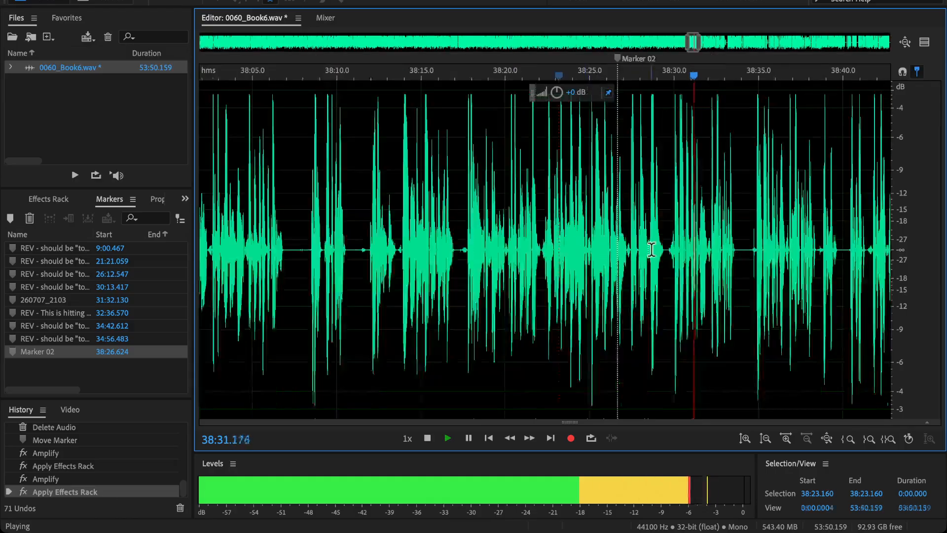
# - Try to delete the take from about 38:30.3 to 38:35.260, play across the join and undo the deletion
pyautogui.moveTo(751, 283); pyautogui.dragTo(276, 298)
pyautogui.scroll(3, 477, 264)
pyautogui.click(524, 258)
pyautogui.scroll(3, 511, 260)
pyautogui.press('space')
pyautogui.click(569, 258)
pyautogui.press('space')
pyautogui.press('space')
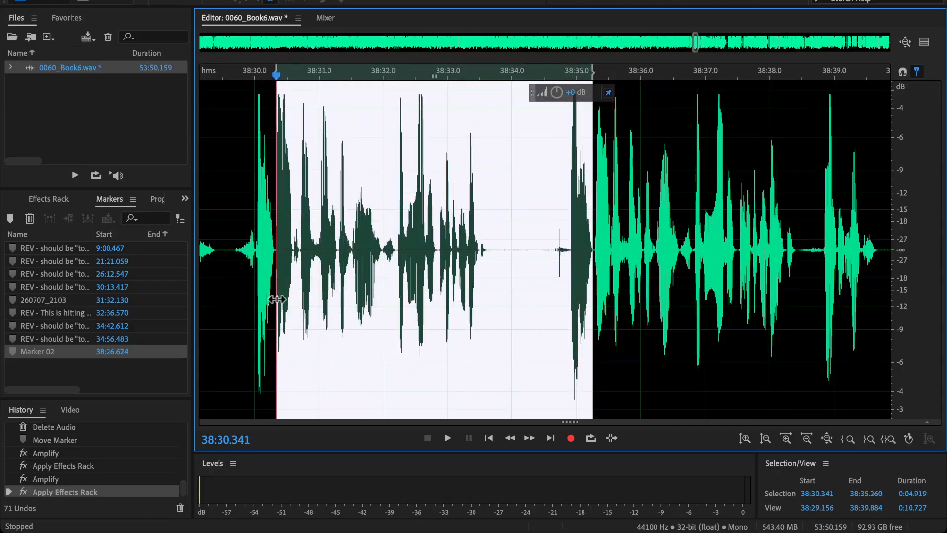
pyautogui.press('Delete')
pyautogui.press('space')
pyautogui.press('space')
pyautogui.hotkey('ctrl', 'z')
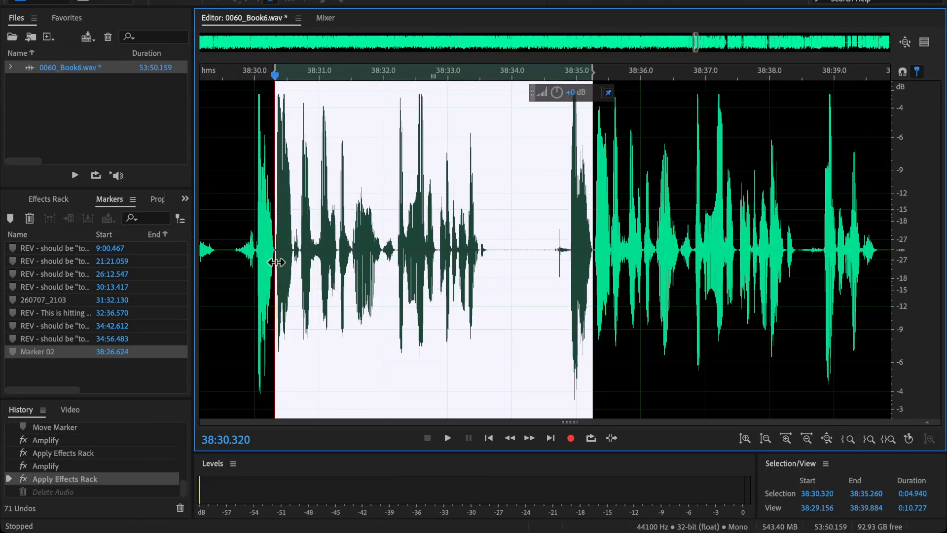
# - Delete the narration from 38:30.013 to 38:34.901 and play the new join from 38:28.389
pyautogui.moveTo(255, 252); pyautogui.dragTo(570, 319)
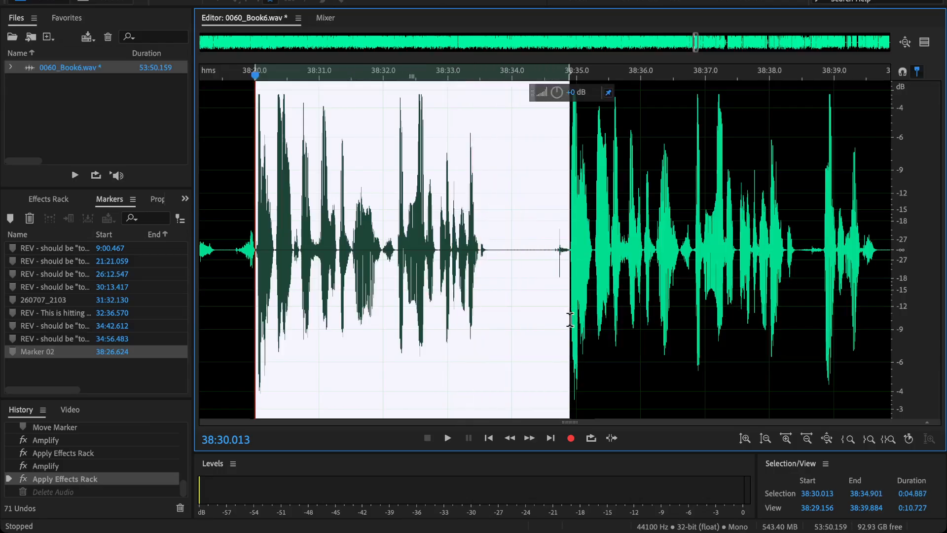
pyautogui.press('Delete')
pyautogui.click(302, 215)
pyautogui.press('space')
pyautogui.scroll(-4, 328, 224)
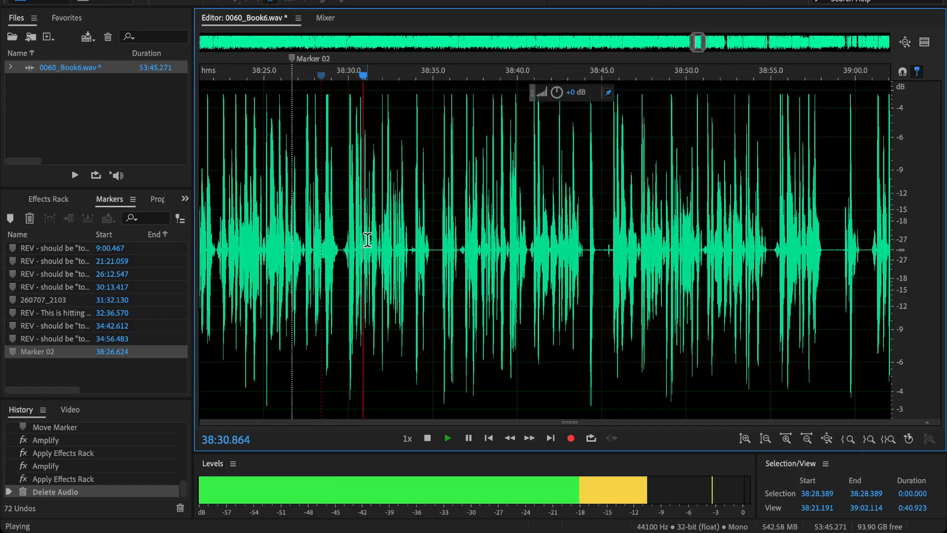
# - Delete the narration from about 38:33.4 to 38:36.3 and play the join from 38:32.862
pyautogui.scroll(2, 375, 250)
pyautogui.scroll(1, 376, 255)
pyautogui.moveTo(365, 268); pyautogui.dragTo(513, 318)
pyautogui.scroll(1, 587, 266)
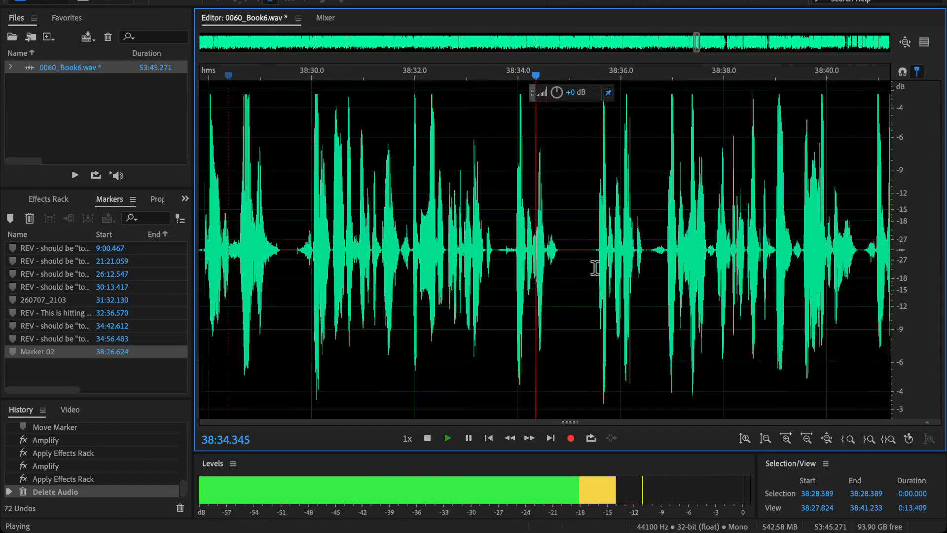
pyautogui.click(636, 256)
pyautogui.press('space')
pyautogui.moveTo(636, 256); pyautogui.dragTo(486, 285)
pyautogui.press('Delete')
pyautogui.click(460, 229)
pyautogui.press('space')
pyautogui.scroll(-5, 460, 230)
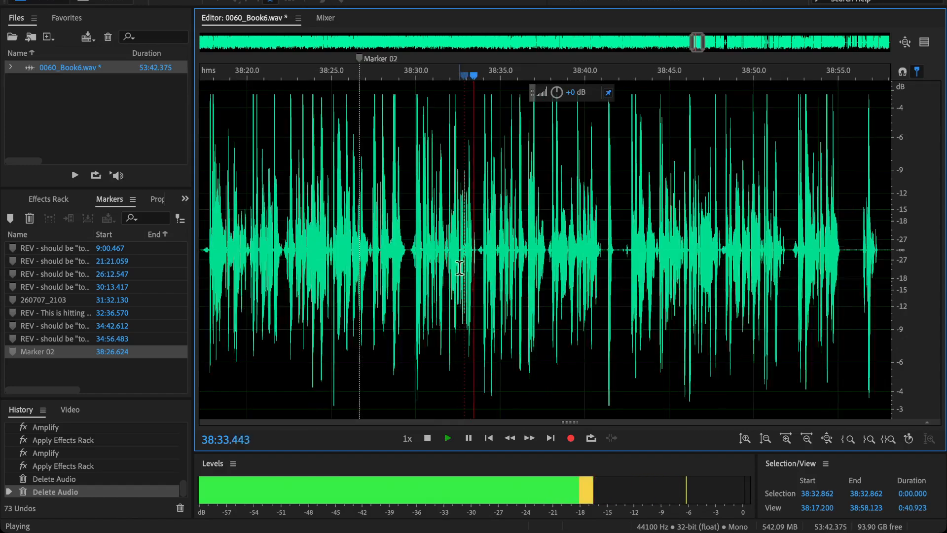
# - Delete the repeated narration from 38:38.040 to 38:42.762 and play the join from 38:36.829
pyautogui.hscroll(1, 632, 269)
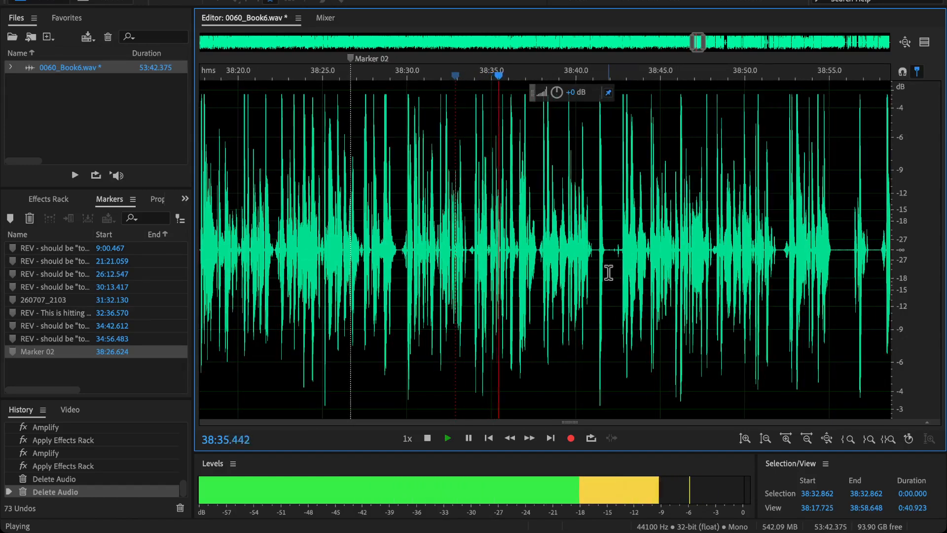
pyautogui.hscroll(2, 602, 275)
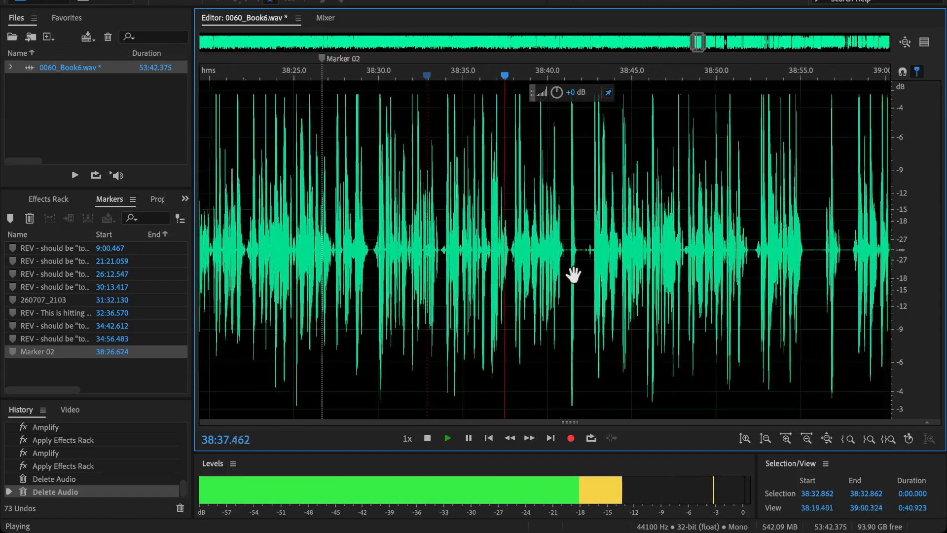
pyautogui.scroll(5, 593, 275)
pyautogui.scroll(2, 593, 274)
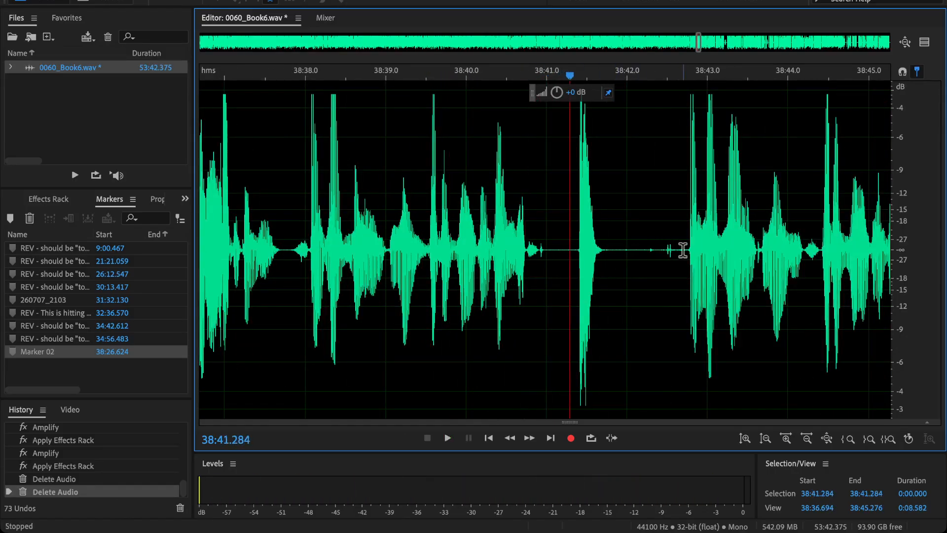
pyautogui.moveTo(688, 286); pyautogui.dragTo(308, 316)
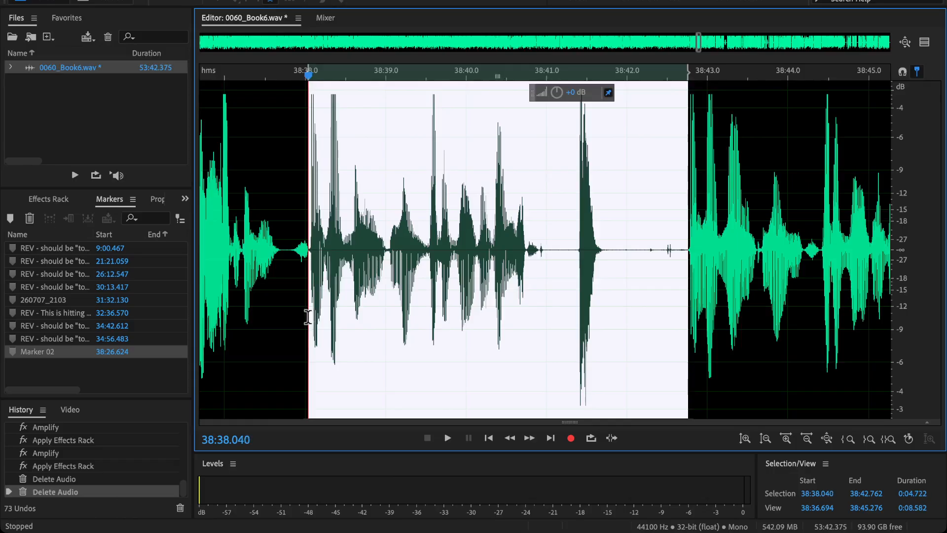
pyautogui.press('Delete')
pyautogui.click(211, 207)
pyautogui.press('space')
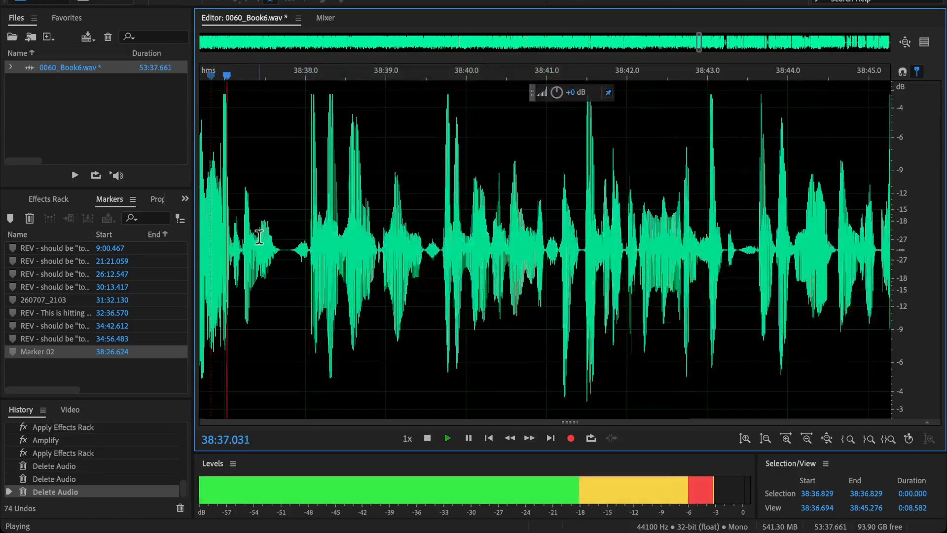
# - Listen on to the next retake, delete from about 38:47.2 to 38:52.7 and play the join from 38:46.342
pyautogui.hscroll(-5, 345, 276)
pyautogui.scroll(-3, 380, 272)
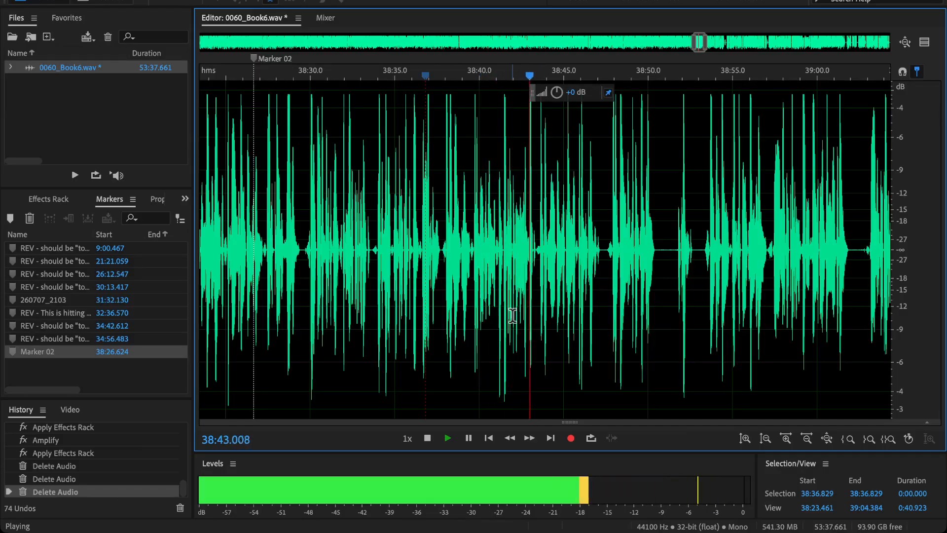
pyautogui.moveTo(557, 312); pyautogui.dragTo(449, 308)
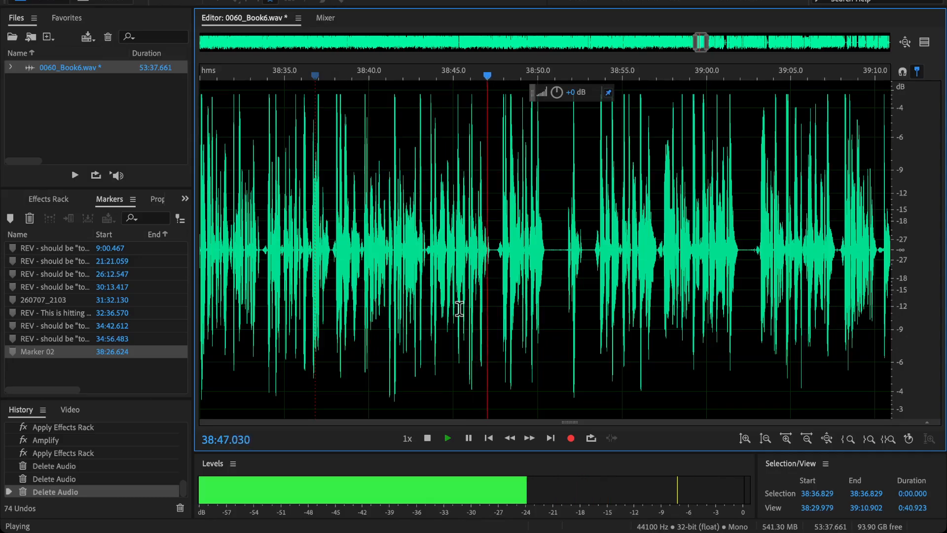
pyautogui.moveTo(593, 309); pyautogui.dragTo(541, 289)
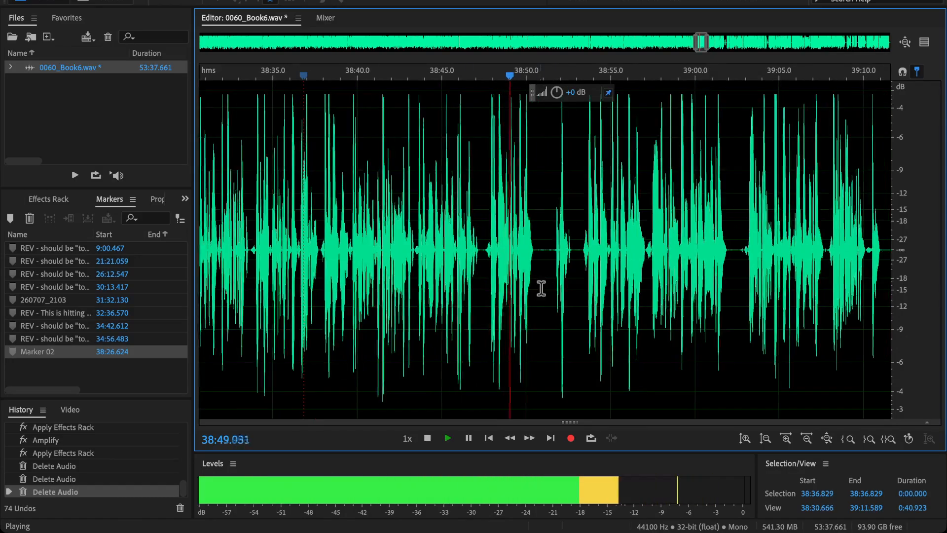
pyautogui.scroll(3, 538, 287)
pyautogui.click(588, 270)
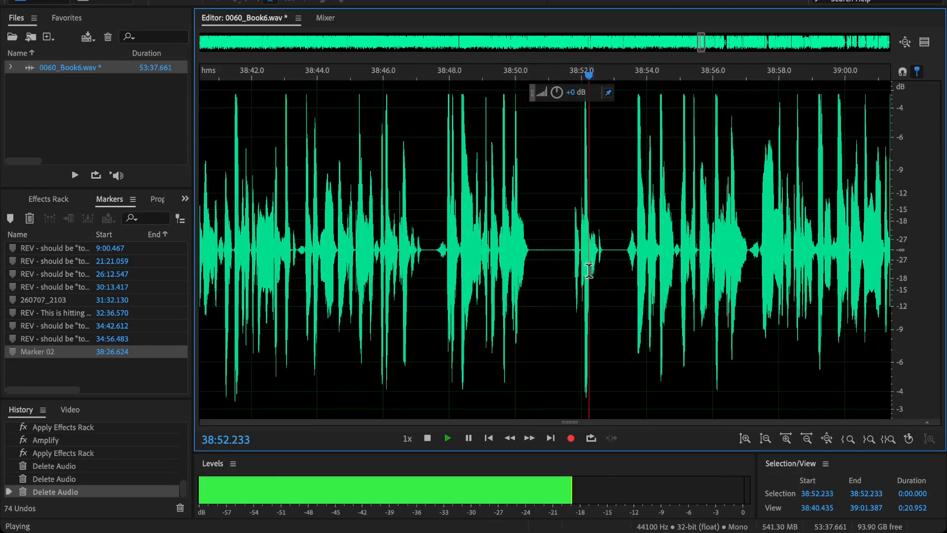
pyautogui.scroll(3, 588, 270)
pyautogui.press('space')
pyautogui.moveTo(266, 253); pyautogui.dragTo(621, 306)
pyautogui.press('Delete')
pyautogui.click(211, 217)
pyautogui.press('space')
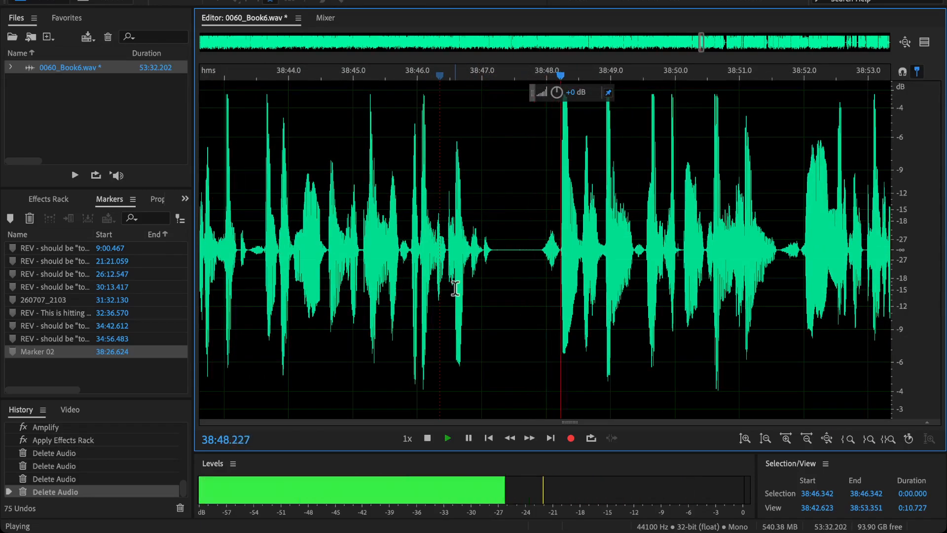
# - Advance the progress marker, Marker 02, to 38:51.465 while playback continues
pyautogui.scroll(-3, 653, 296)
pyautogui.scroll(-4, 545, 264)
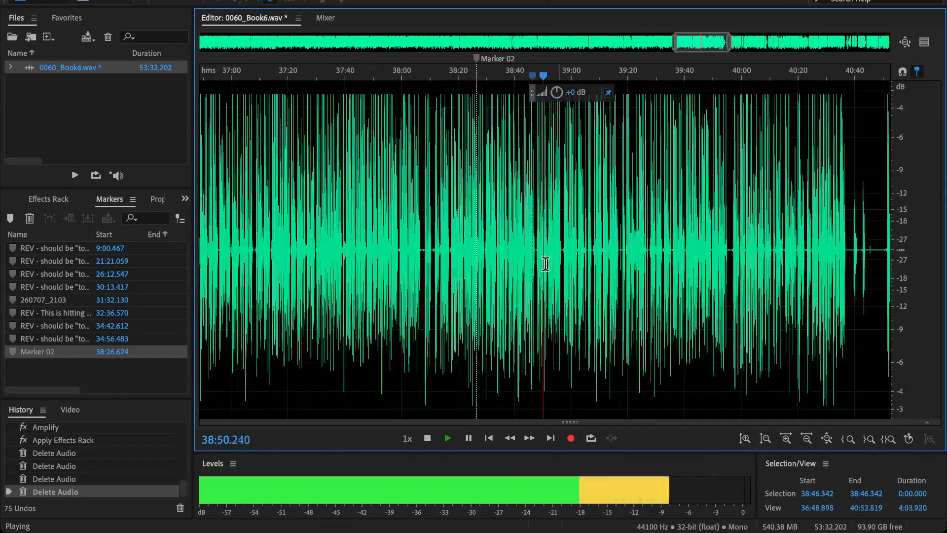
pyautogui.moveTo(482, 58); pyautogui.dragTo(554, 90)
pyautogui.scroll(5, 513, 283)
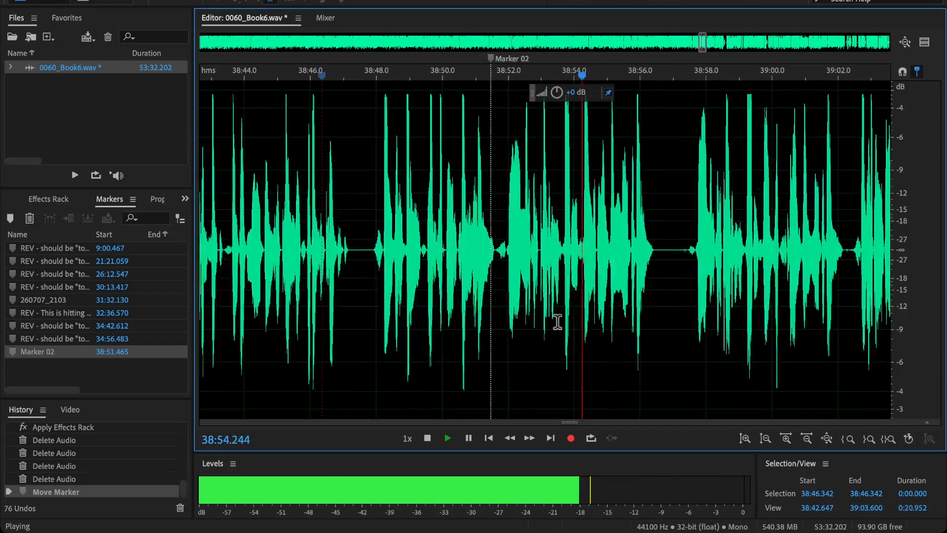
pyautogui.scroll(-2, 575, 294)
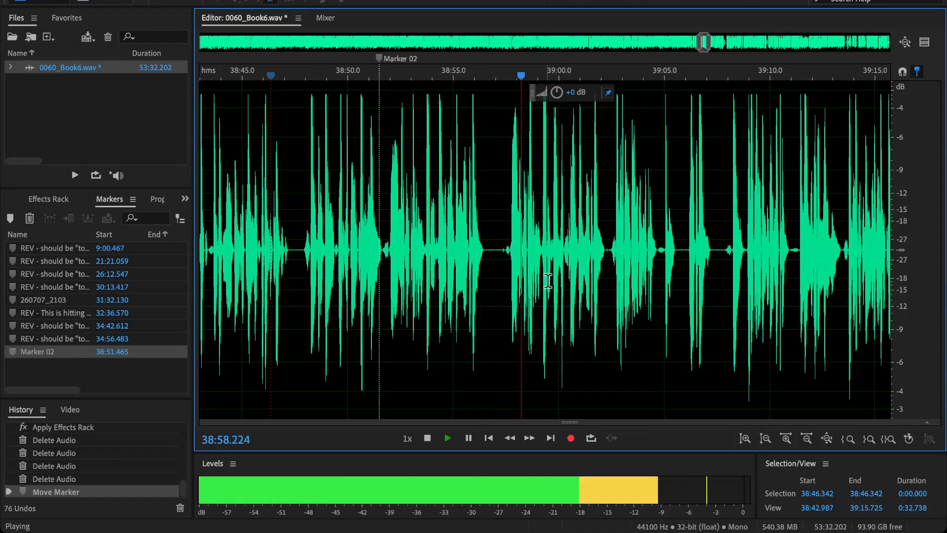
# - Replay the narration from 38:47.977, delete the take from 38:51.958 to 38:57.688 and play the join from 38:49.853
pyautogui.scroll(3, 417, 252)
pyautogui.hscroll(-2, 417, 252)
pyautogui.hscroll(-3, 346, 149)
pyautogui.scroll(-1, 555, 218)
pyautogui.press('space')
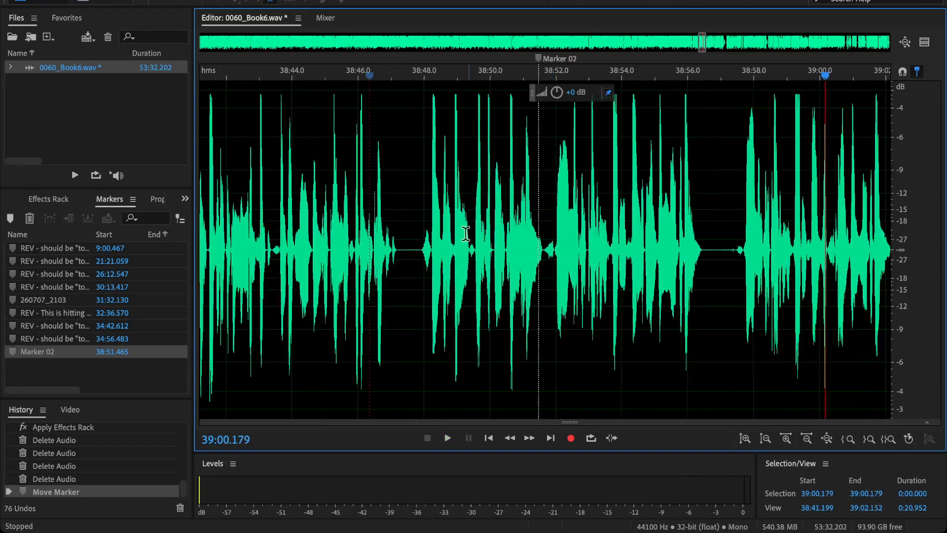
pyautogui.click(423, 284)
pyautogui.press('space')
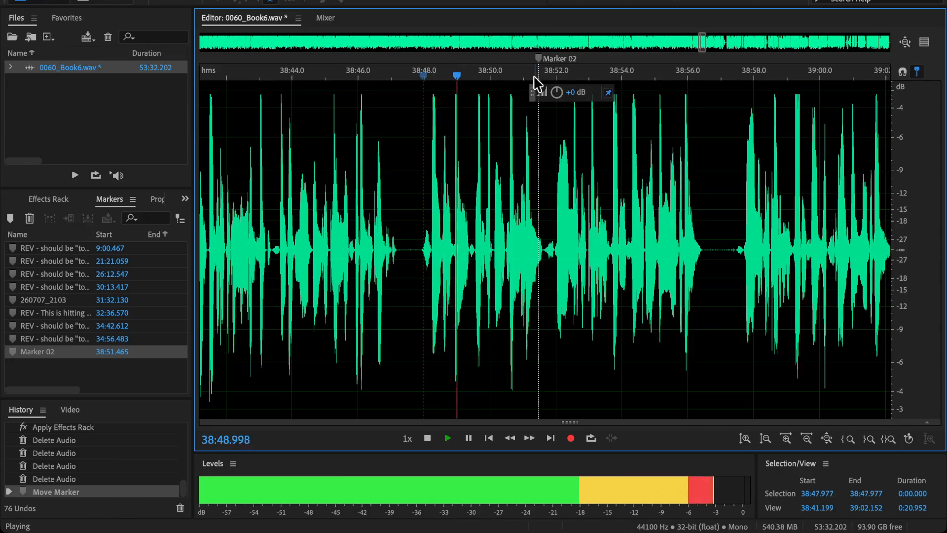
pyautogui.press('space')
pyautogui.moveTo(555, 242); pyautogui.dragTo(746, 280)
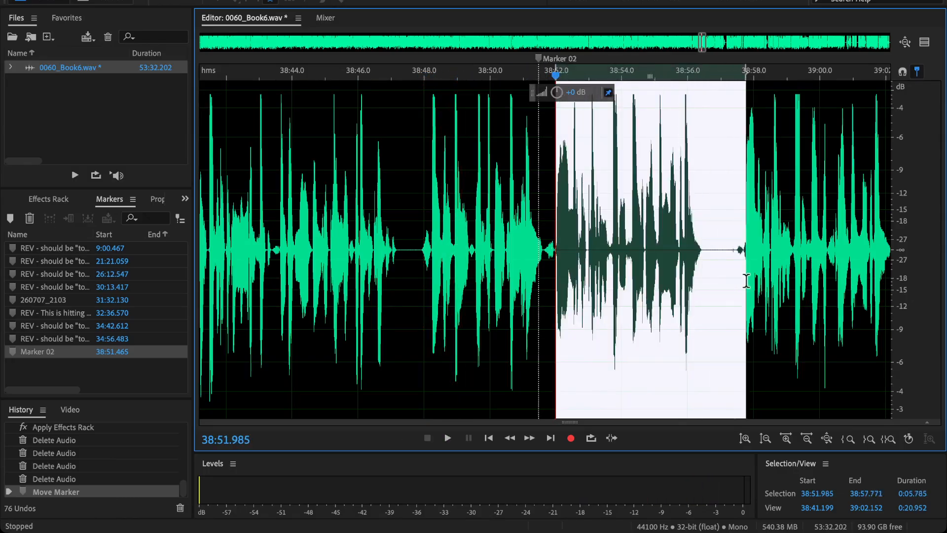
pyautogui.scroll(2, 562, 272)
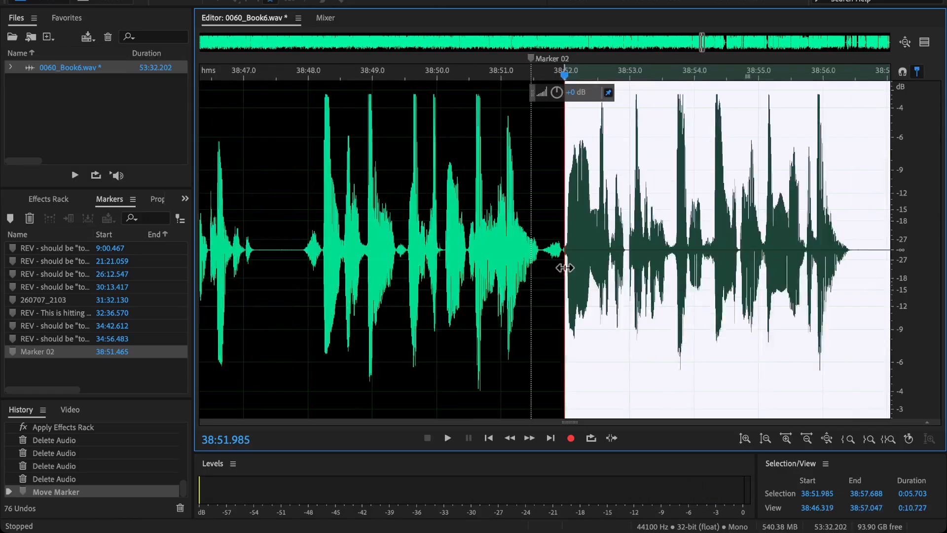
pyautogui.press('Delete')
pyautogui.click(425, 180)
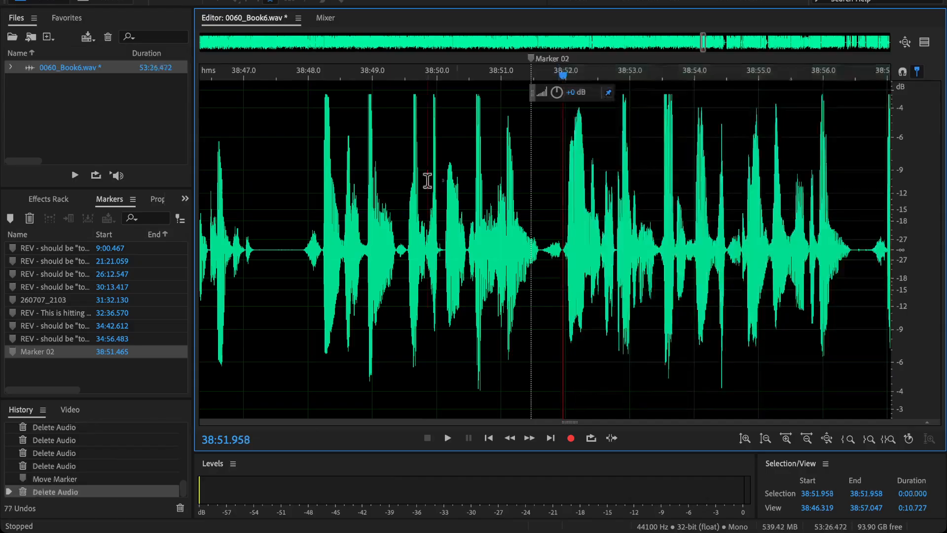
pyautogui.press('space')
# - Audition the false starts around 39:00, delete from 38:56.504 to 39:01.504 and play the join from 38:55.429
pyautogui.scroll(-3, 592, 281)
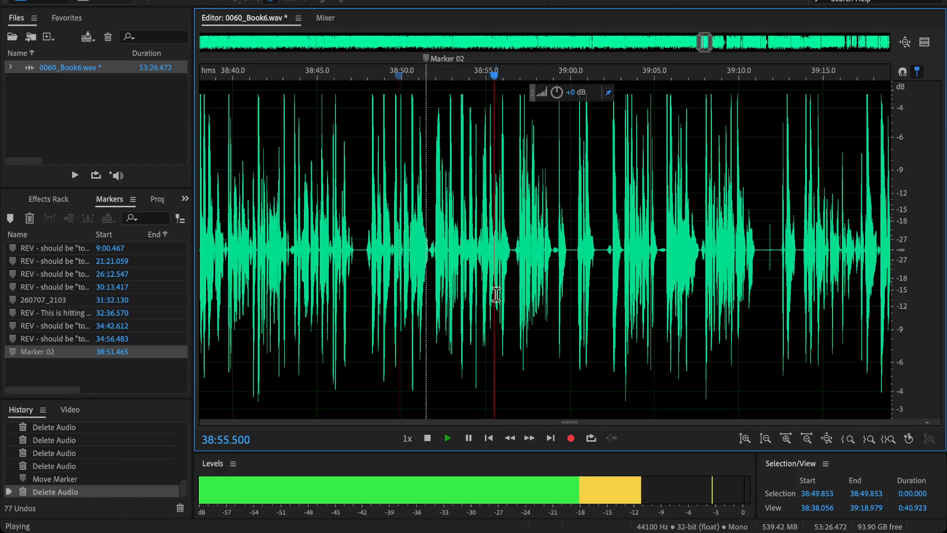
pyautogui.scroll(2, 562, 302)
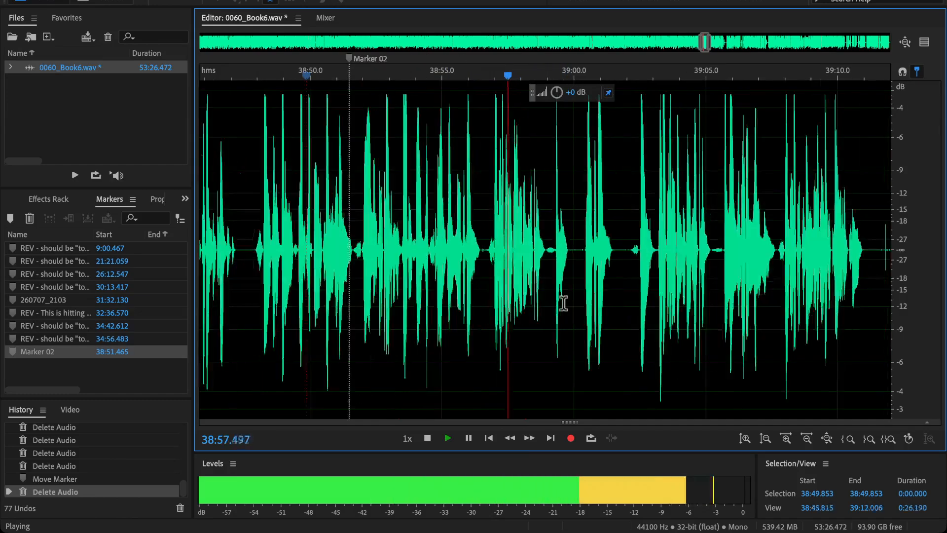
pyautogui.moveTo(573, 291); pyautogui.dragTo(547, 285)
pyautogui.scroll(1, 597, 271)
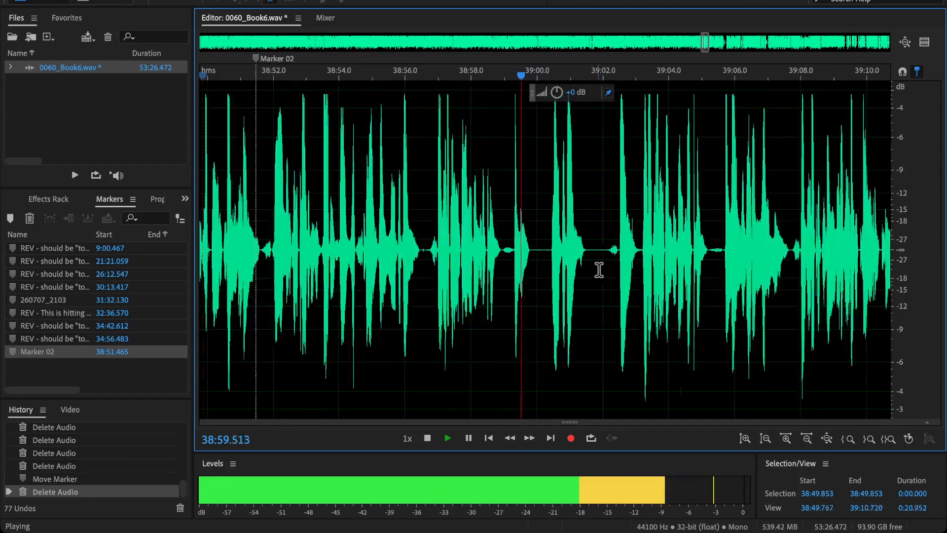
pyautogui.press('space')
pyautogui.click(613, 257)
pyautogui.press('space')
pyautogui.click(575, 262)
pyautogui.press('space')
pyautogui.moveTo(586, 256); pyautogui.dragTo(426, 278)
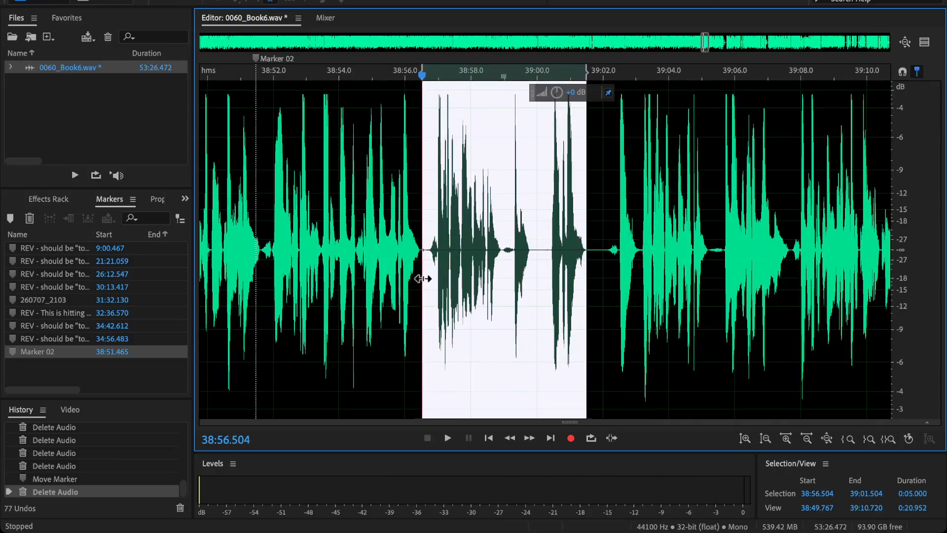
pyautogui.press('Delete')
pyautogui.scroll(-3, 423, 279)
pyautogui.click(387, 194)
pyautogui.press('space')
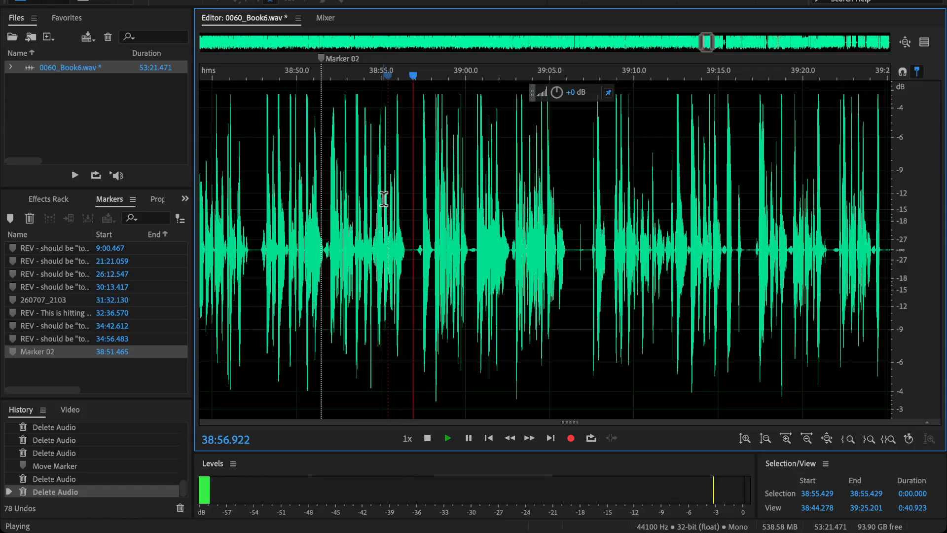
# - Listen on past 39:00 to the retake and audition its start from 39:07.749
pyautogui.moveTo(482, 277); pyautogui.dragTo(488, 277)
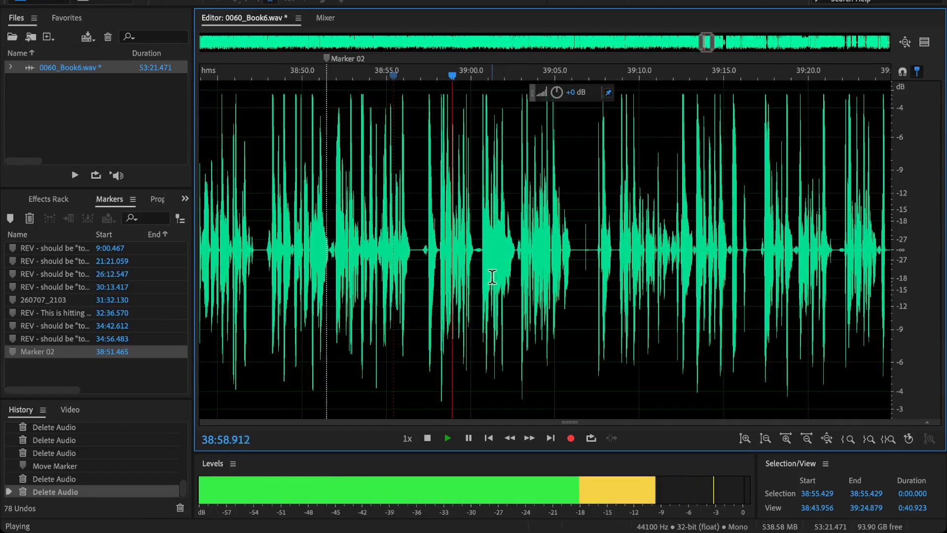
pyautogui.scroll(3, 511, 285)
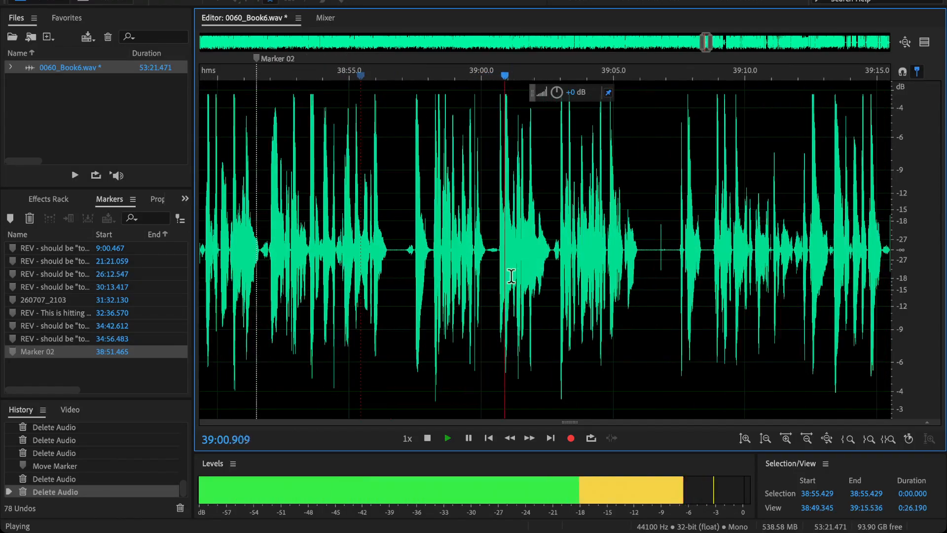
pyautogui.moveTo(582, 286); pyautogui.dragTo(483, 317)
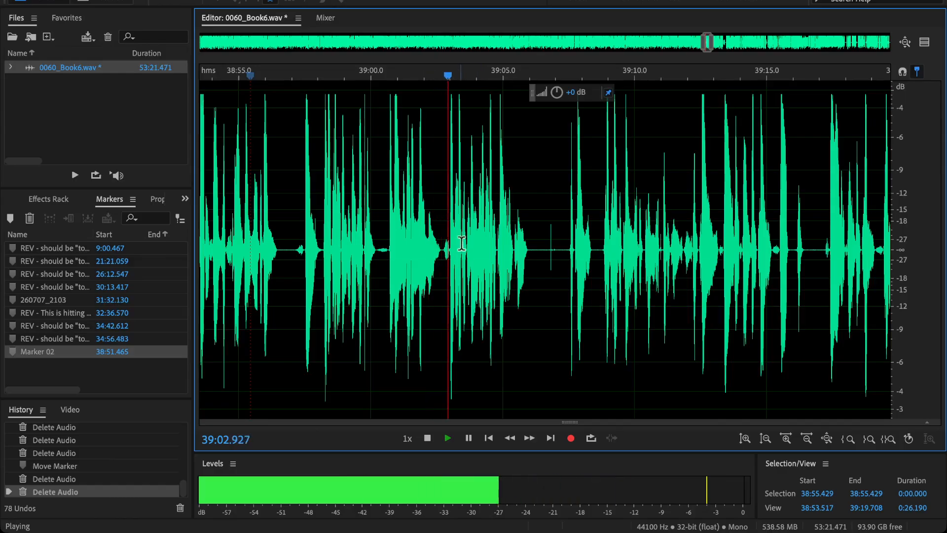
pyautogui.moveTo(573, 258); pyautogui.dragTo(547, 258)
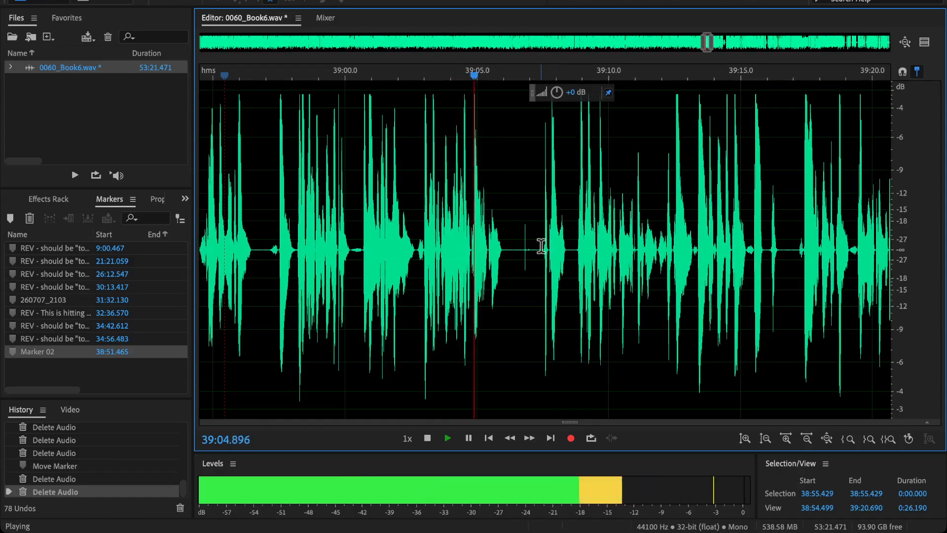
pyautogui.click(547, 247)
pyautogui.scroll(3, 542, 247)
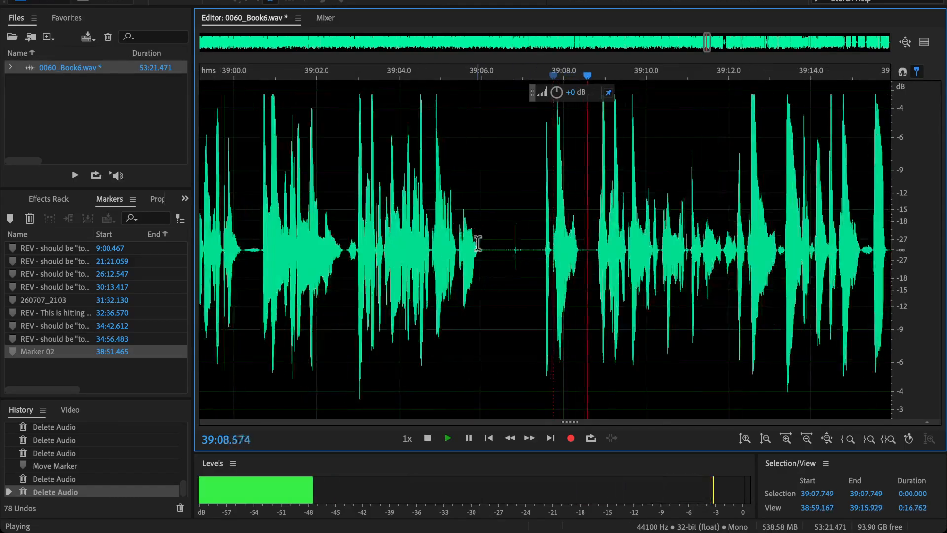
pyautogui.press('space')
pyautogui.scroll(3, 400, 257)
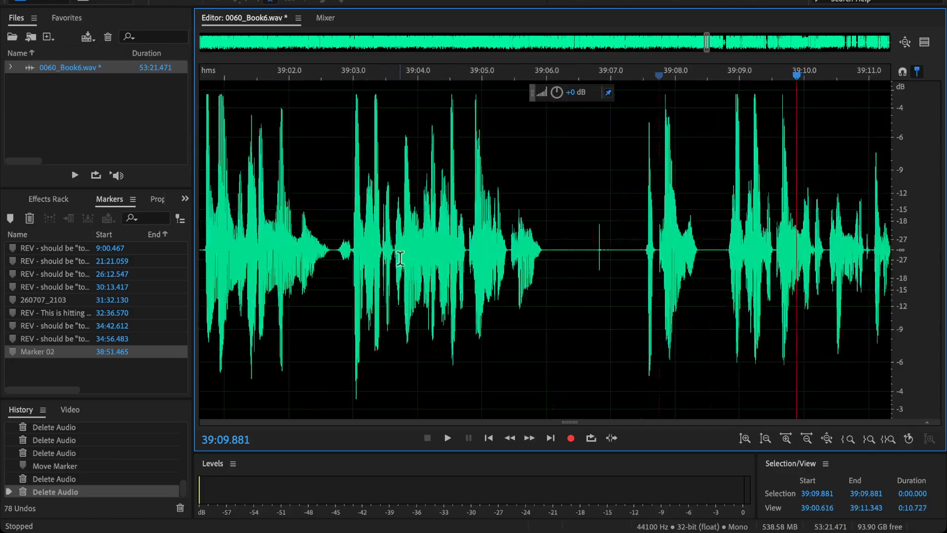
# - Audition the first take for a cut point, delete from 39:04.308 to 39:09.069 and play the join
pyautogui.click(400, 257)
pyautogui.press('space')
pyautogui.press('space')
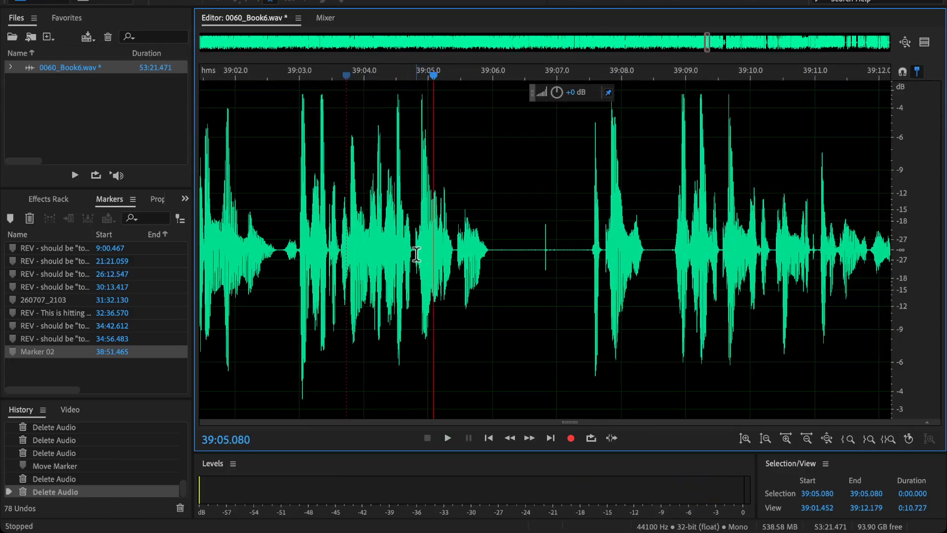
pyautogui.click(377, 254)
pyautogui.press('space')
pyautogui.press('space')
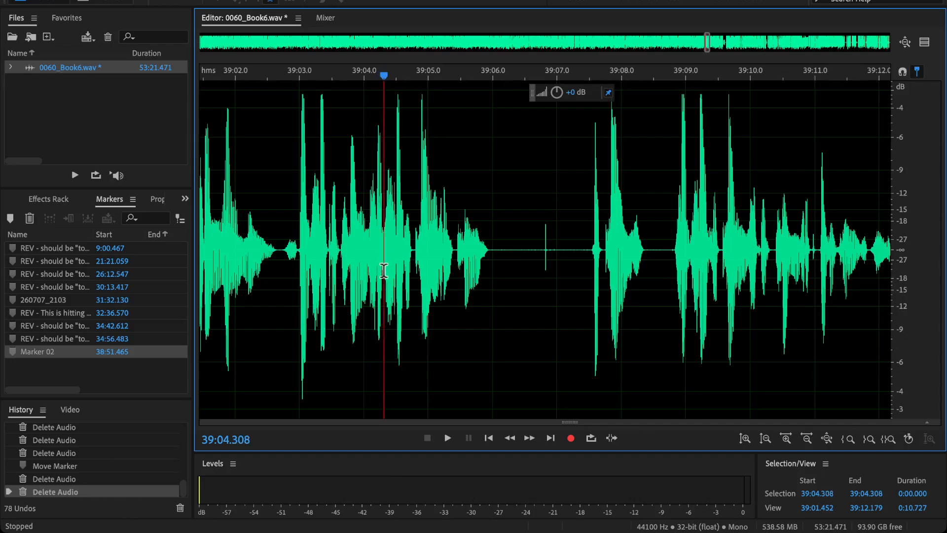
pyautogui.moveTo(384, 271); pyautogui.dragTo(684, 356)
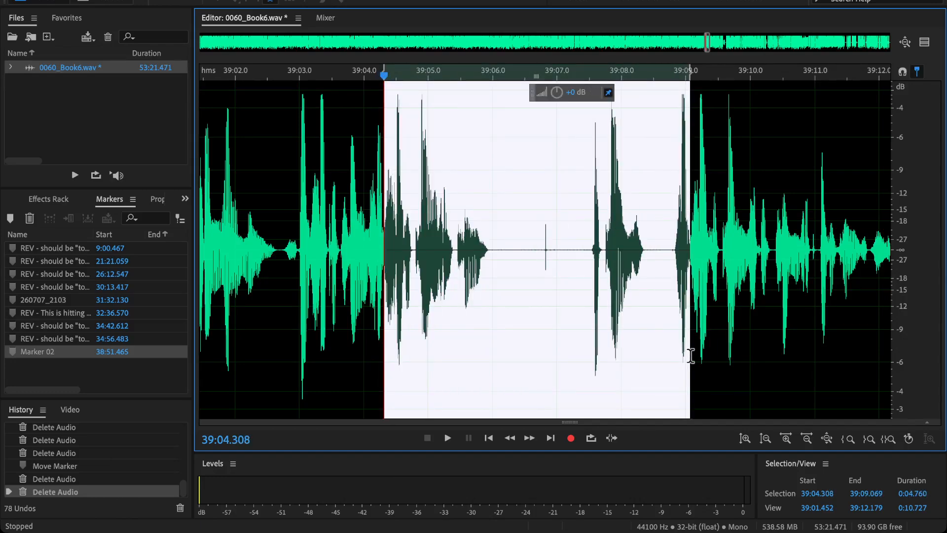
pyautogui.press('Delete')
pyautogui.press('space')
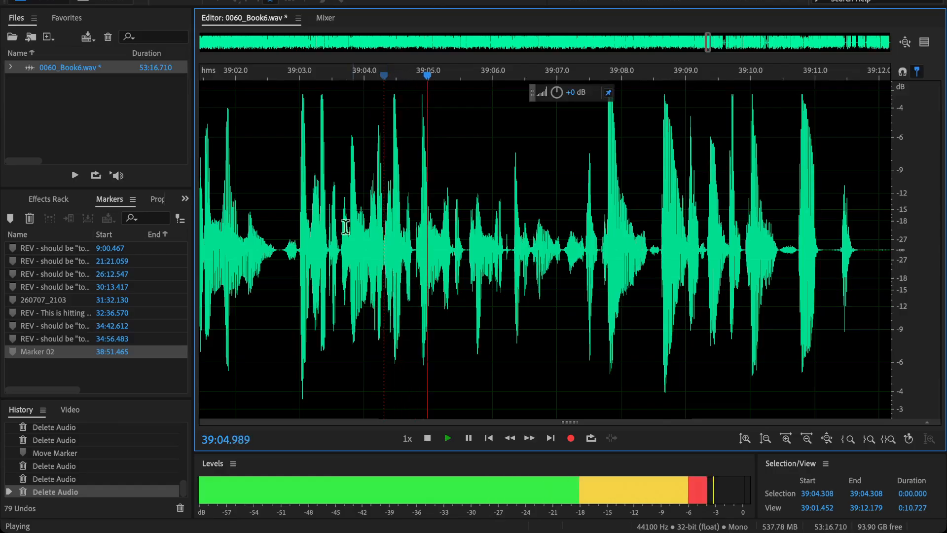
# - Replay the new join from 39:03.494, and again from 39:03.014
pyautogui.click(331, 291)
pyautogui.scroll(2, 364, 286)
pyautogui.scroll(1, 374, 280)
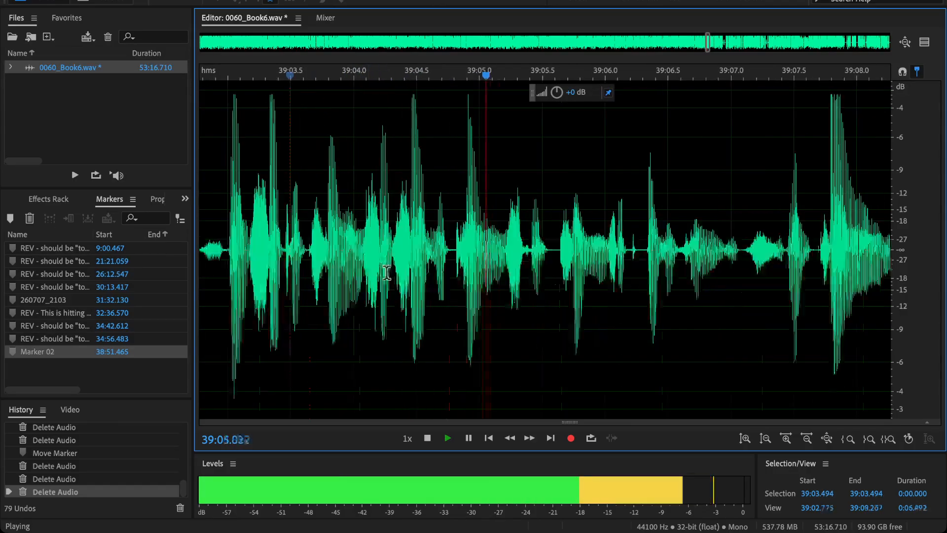
pyautogui.click(218, 215)
pyautogui.click(229, 237)
pyautogui.scroll(-9, 362, 311)
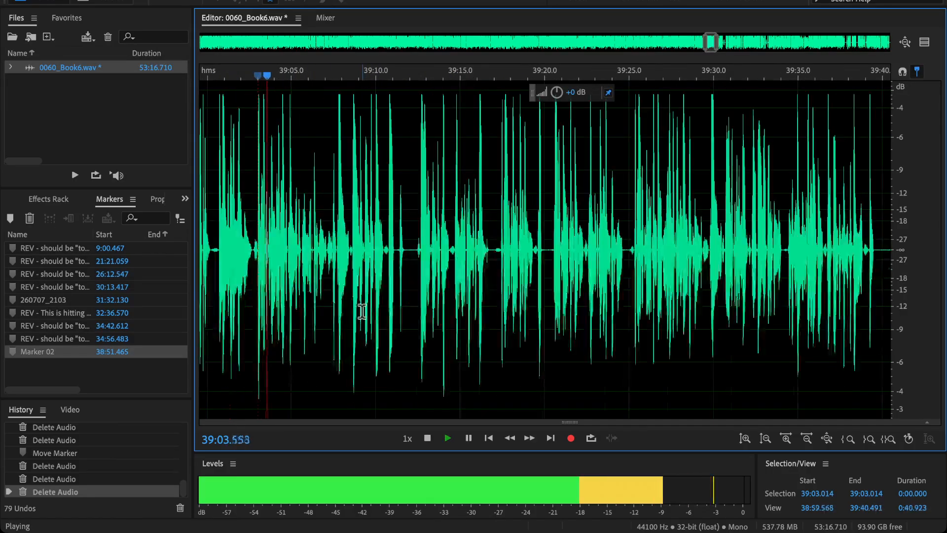
# - Audition the retake from 39:12.232, delete from 39:09.901 to about 39:13.8 and play the join from 39:08.926
pyautogui.hscroll(-3, 429, 309)
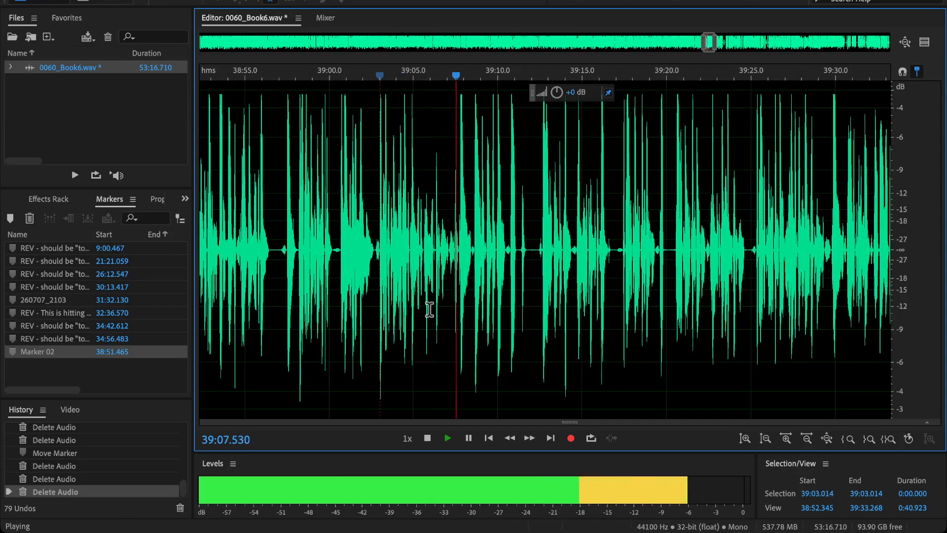
pyautogui.scroll(4, 474, 290)
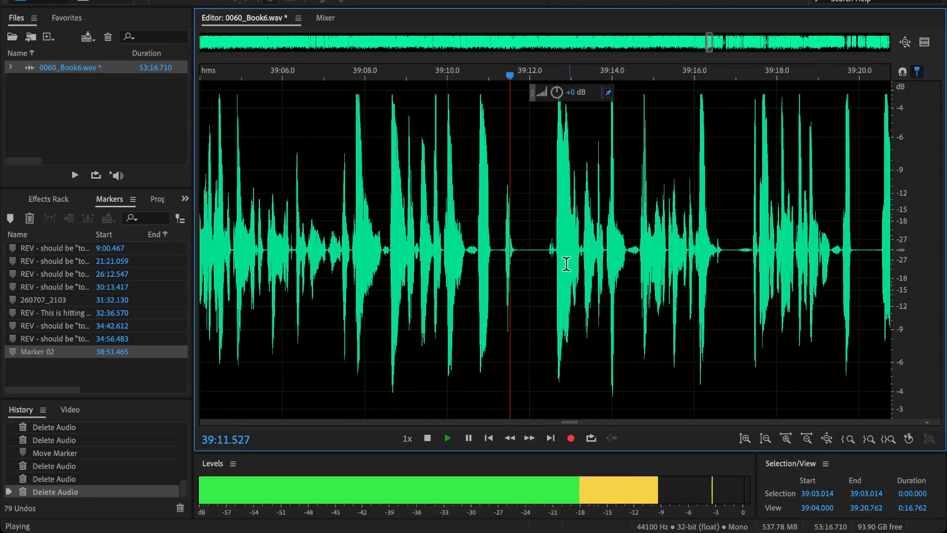
pyautogui.click(539, 276)
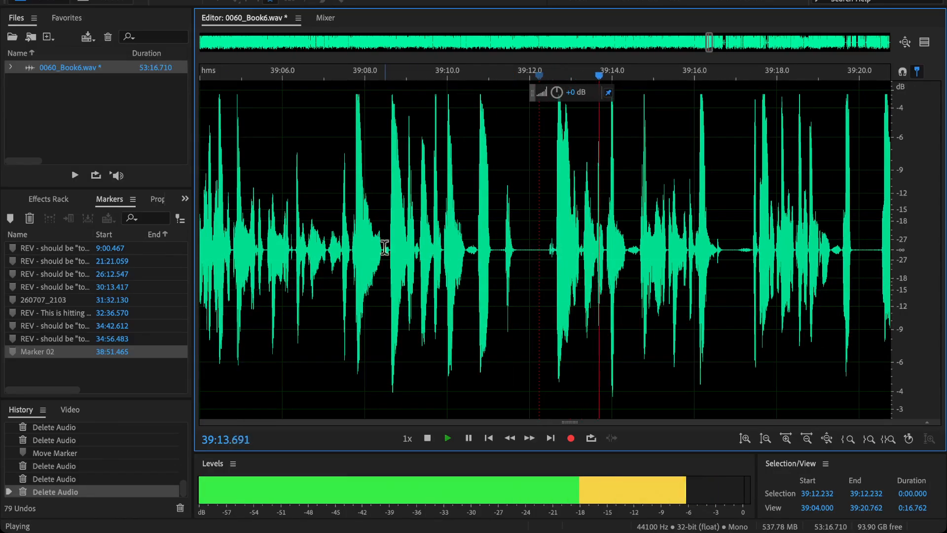
pyautogui.press('space')
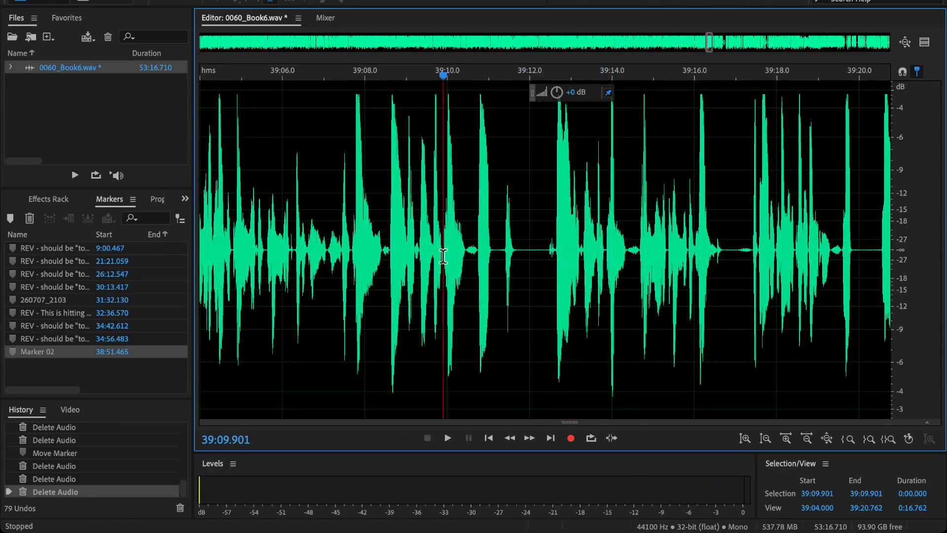
pyautogui.moveTo(443, 256); pyautogui.dragTo(607, 310)
pyautogui.press('Delete')
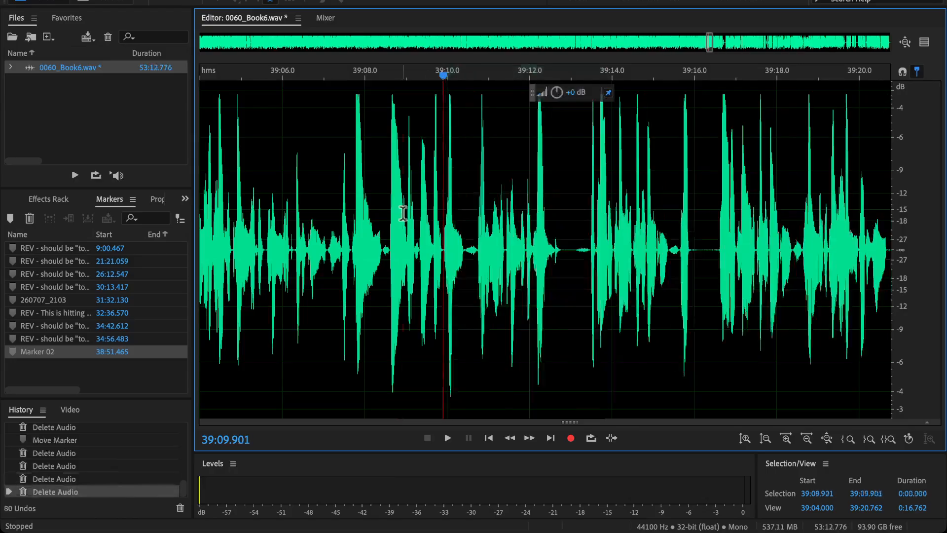
pyautogui.click(402, 217)
pyautogui.press('space')
pyautogui.scroll(-2, 401, 217)
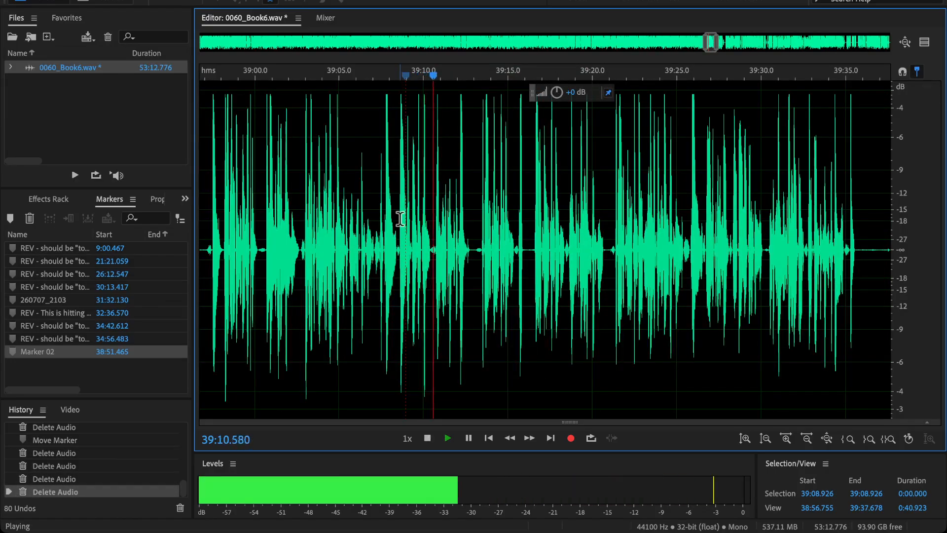
# - Audition the next repeated phrase, delete from 39:14.045 to 39:16.997 and play the join from 39:13.230
pyautogui.moveTo(400, 219); pyautogui.dragTo(504, 276)
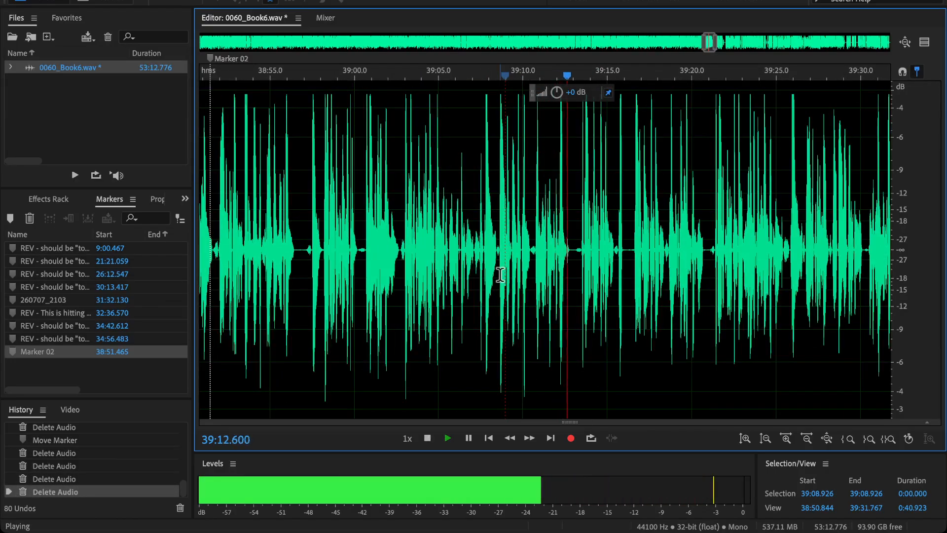
pyautogui.scroll(2, 609, 268)
pyautogui.press('space')
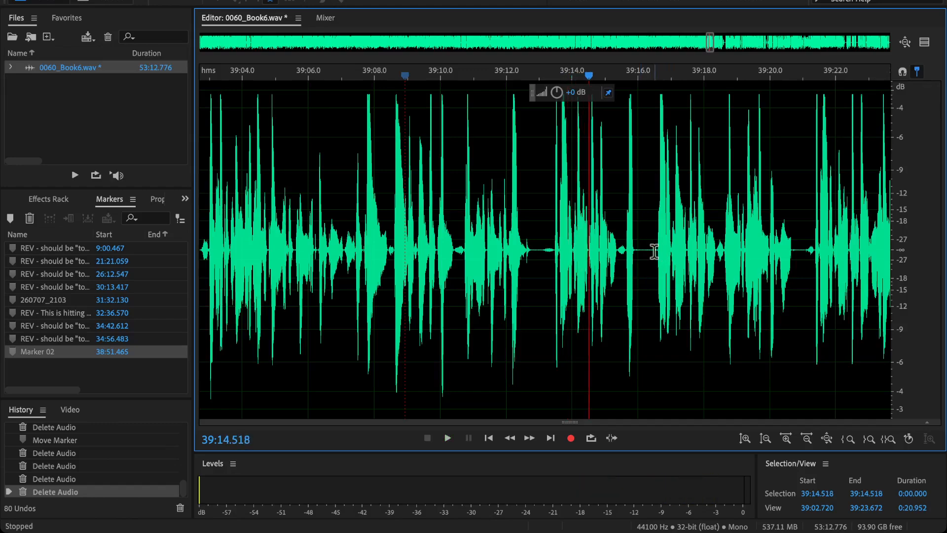
pyautogui.scroll(2, 641, 251)
pyautogui.press('space')
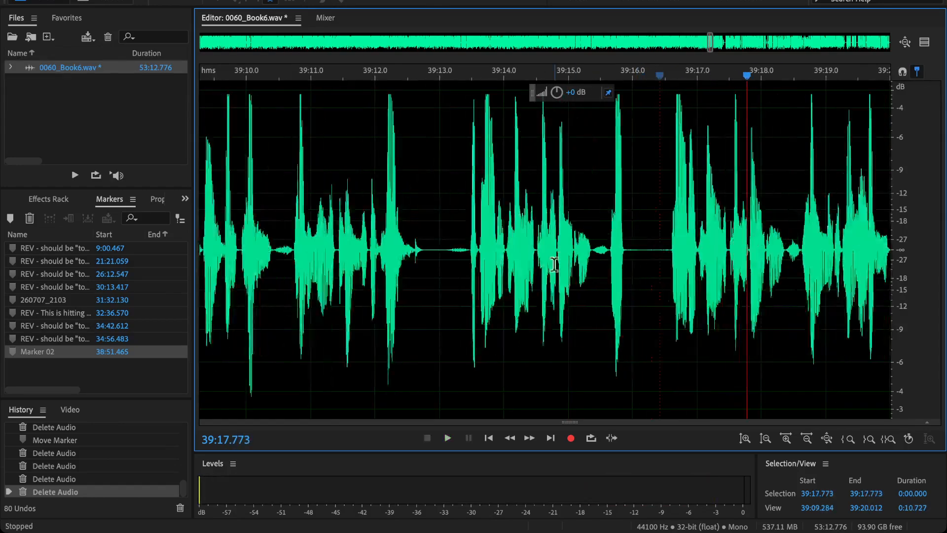
pyautogui.moveTo(506, 248); pyautogui.dragTo(696, 320)
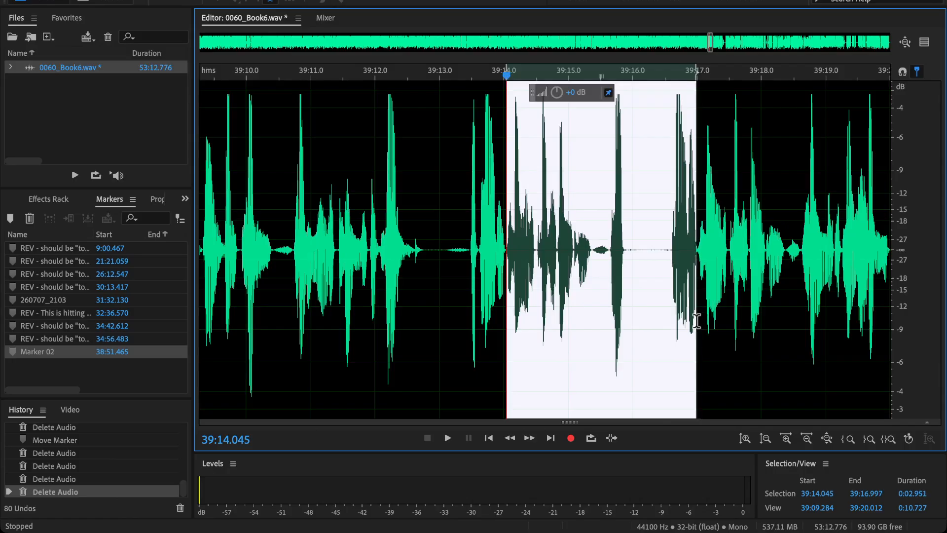
pyautogui.press('Delete')
pyautogui.click(454, 214)
pyautogui.press('space')
pyautogui.scroll(-4, 452, 224)
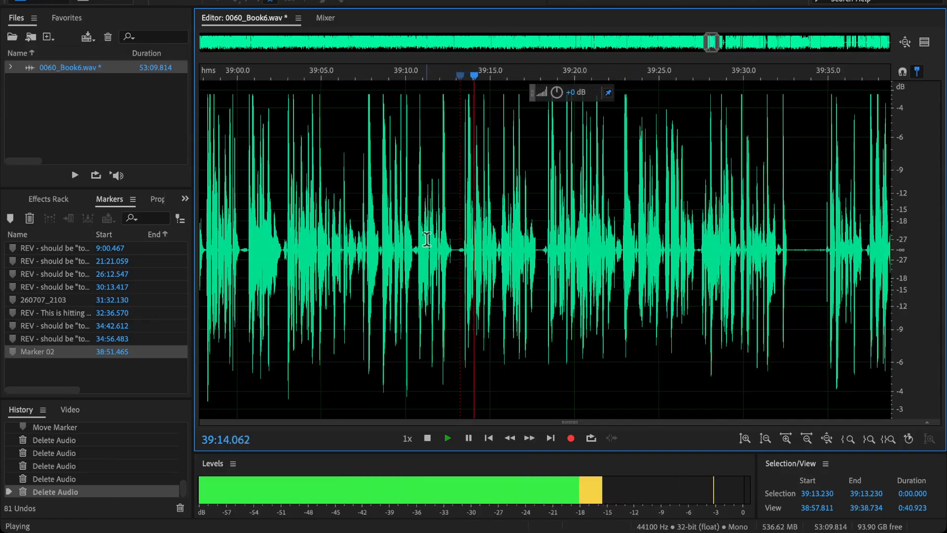
# - Listen on to the next retake, delete the take from 39:13.449 to 39:18.395 and play the join from 39:12.536
pyautogui.moveTo(461, 250); pyautogui.dragTo(543, 267)
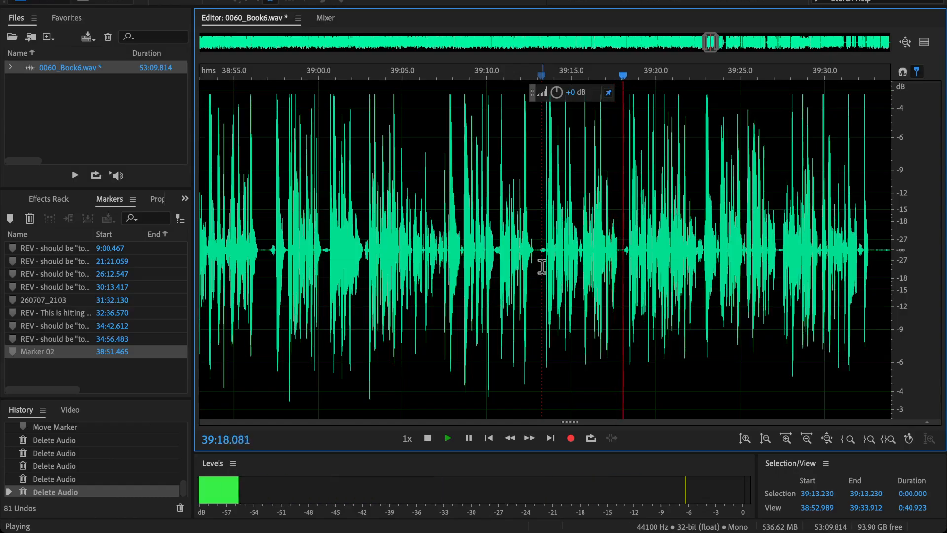
pyautogui.scroll(3, 589, 256)
pyautogui.press('space')
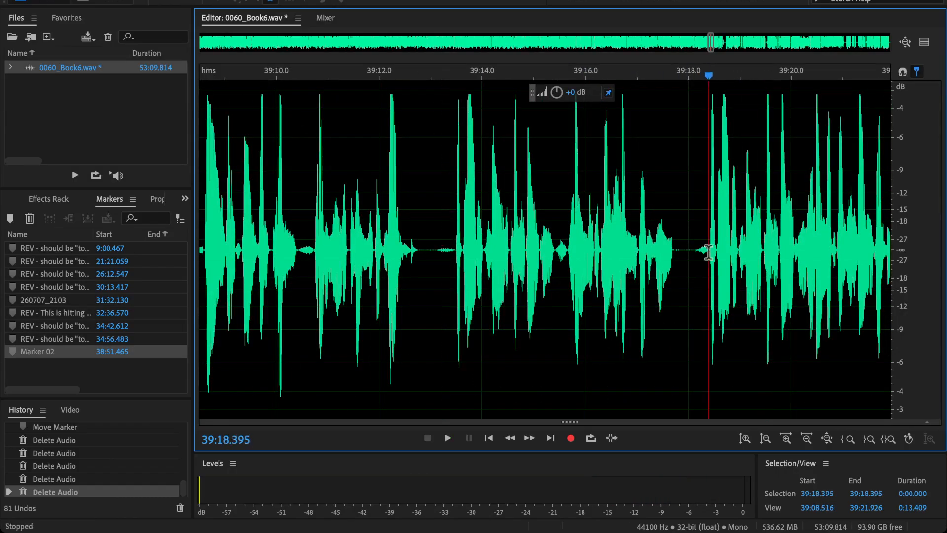
pyautogui.moveTo(709, 252); pyautogui.dragTo(456, 307)
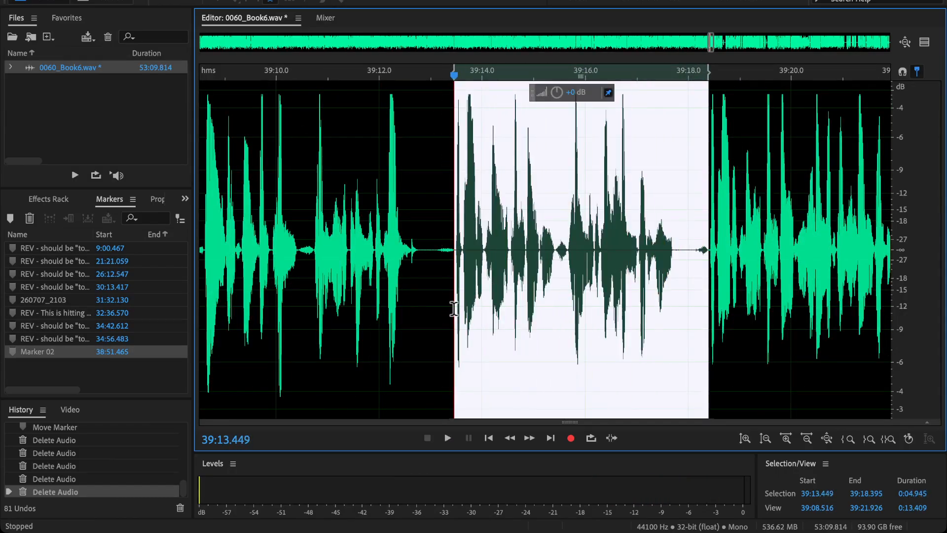
pyautogui.press('Delete')
pyautogui.press('space')
pyautogui.scroll(-3, 494, 276)
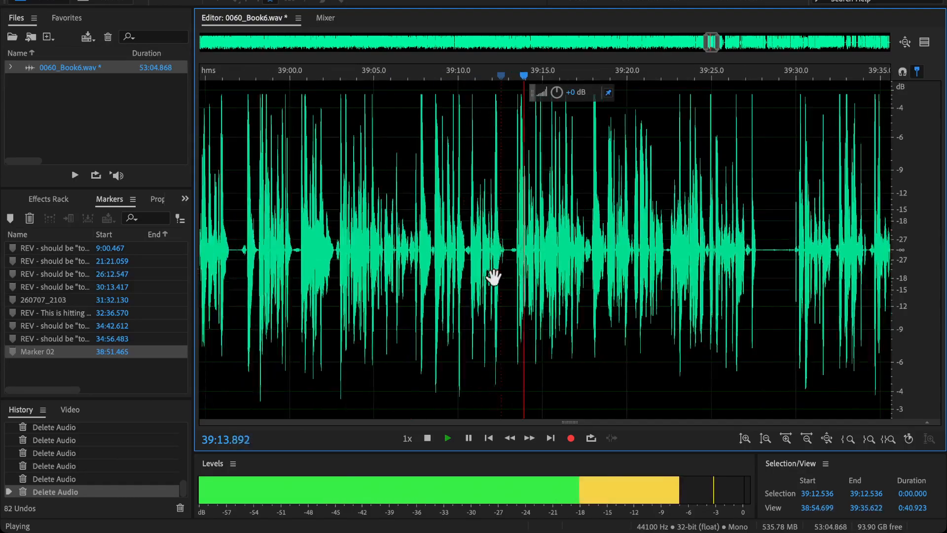
# - Advance the progress marker, Marker 02, to 39:16.137 while playback continues
pyautogui.scroll(-4, 493, 277)
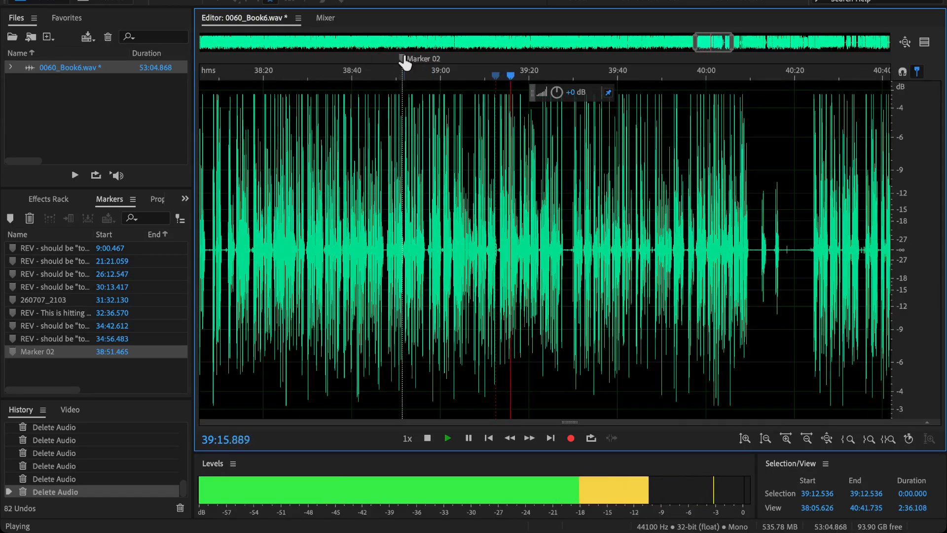
pyautogui.moveTo(404, 61); pyautogui.dragTo(511, 141)
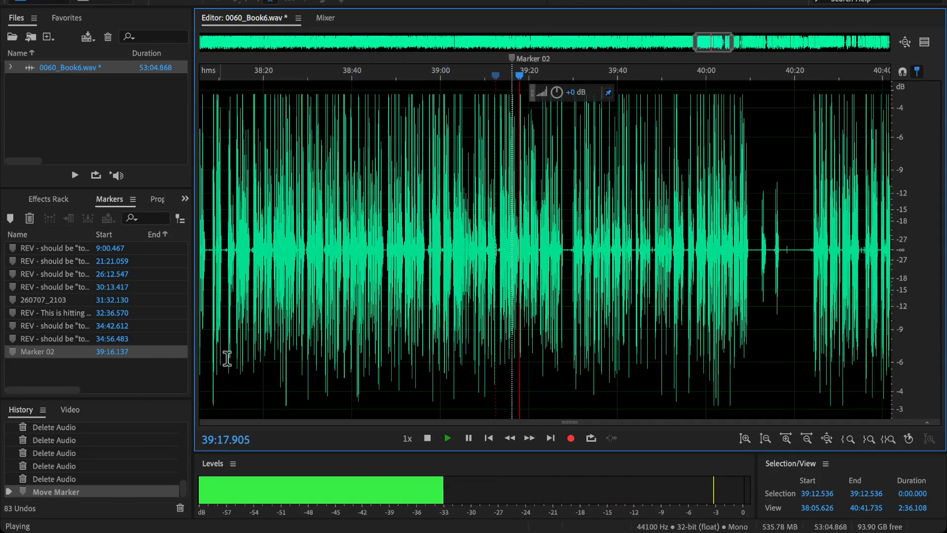
pyautogui.scroll(-2, 484, 279)
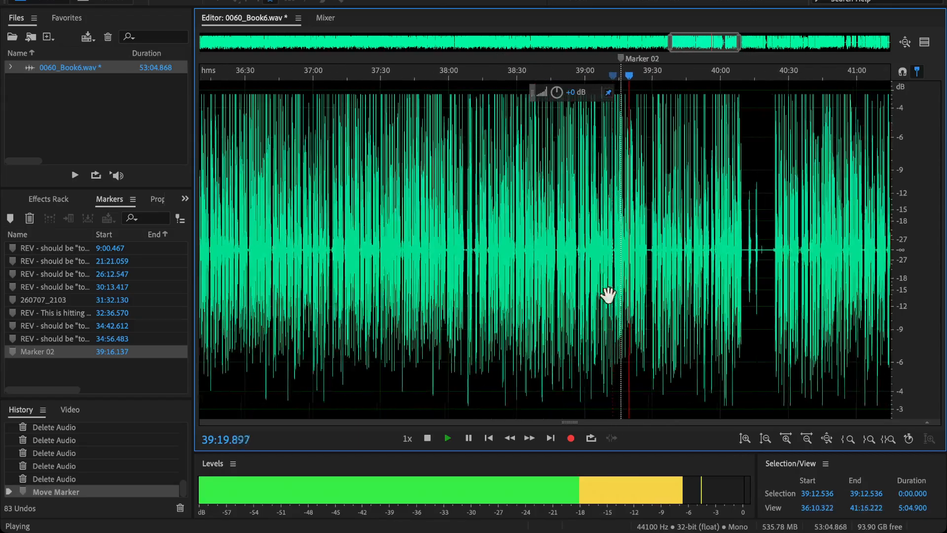
# - Stop playback, rename Marker 02 as 260709_1920 and save the audio file
pyautogui.press('space')
pyautogui.hscroll(-2, 601, 209)
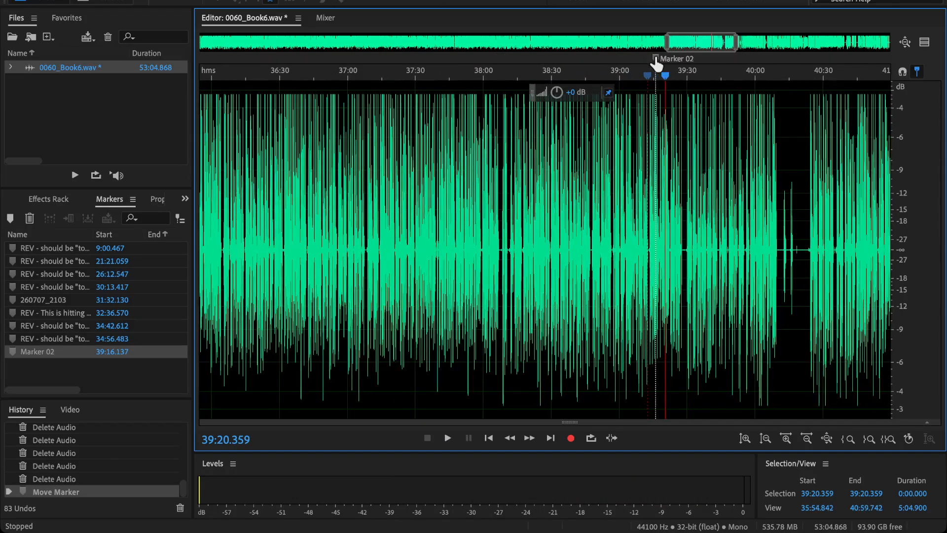
pyautogui.rightClick(656, 63)
pyautogui.click(674, 89)
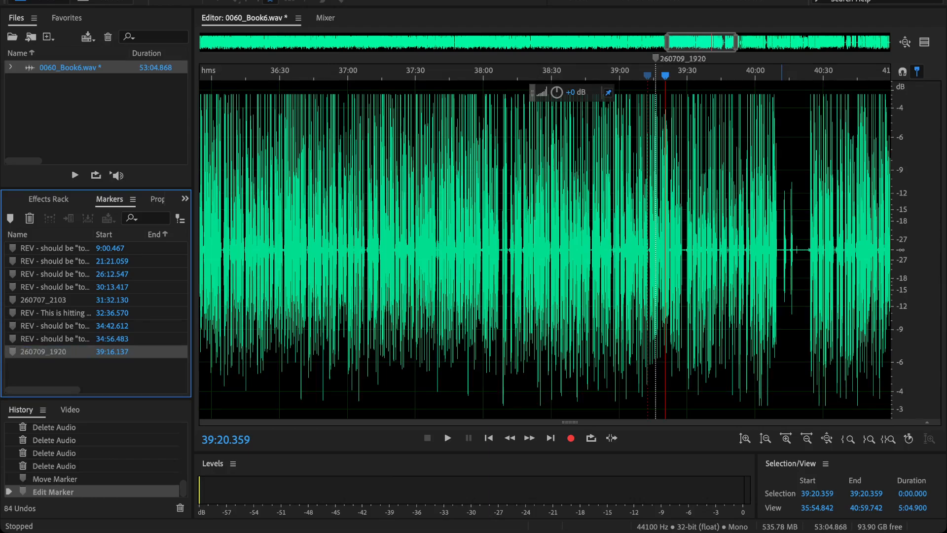
pyautogui.hotkey('ctrl', 's')
pyautogui.press('\\')
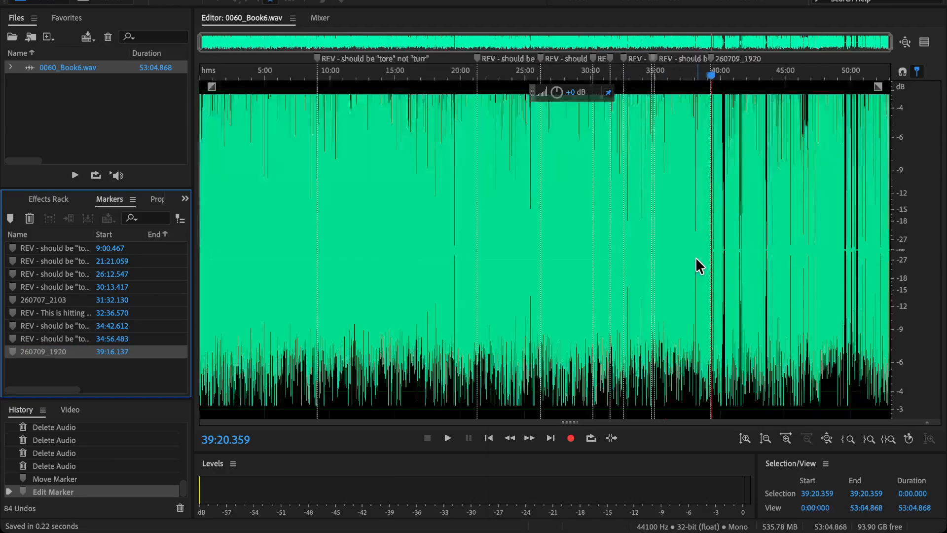